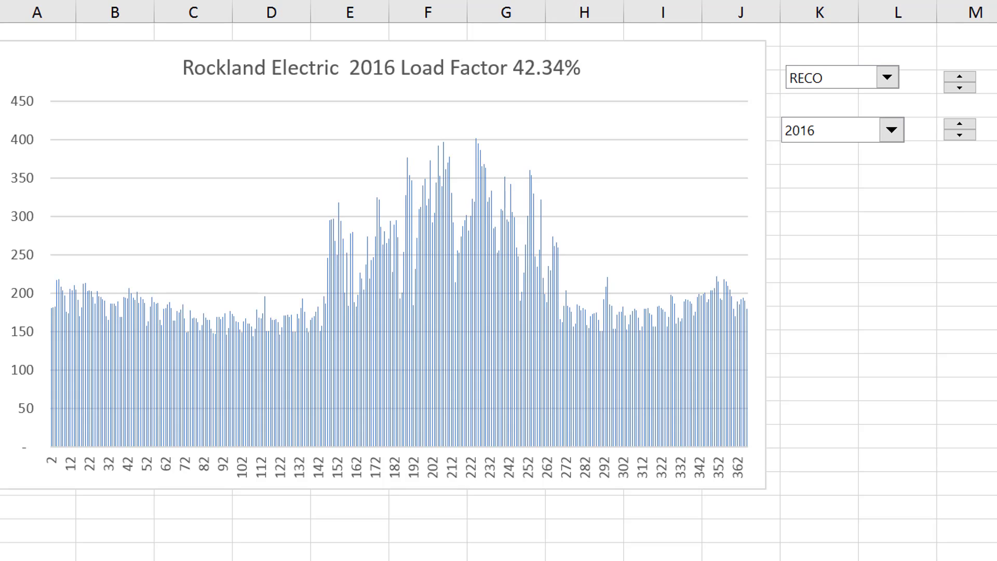
Set the company for the 2016 load factor chart to PEP
{"action": "left_click", "coordinate": [930, 261]}
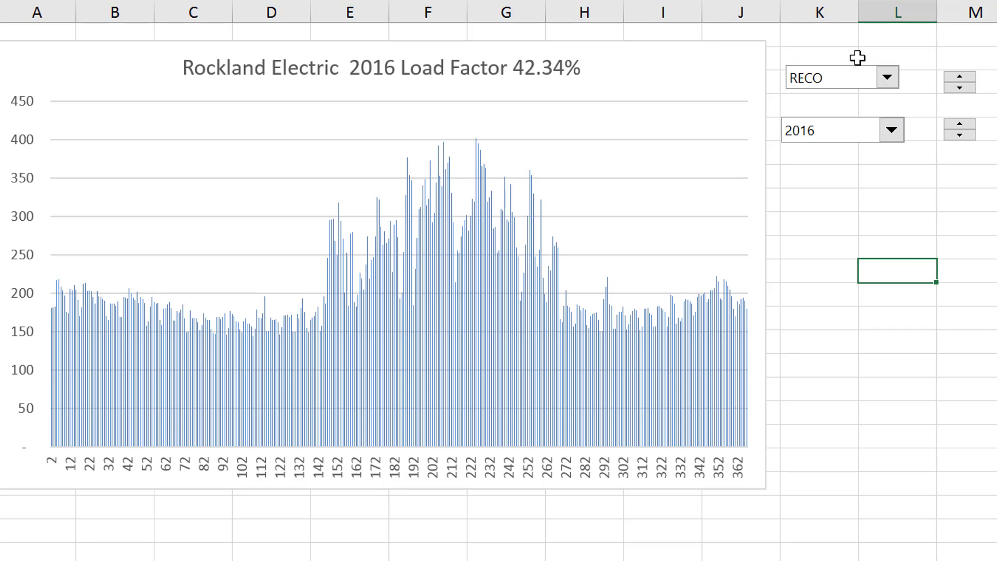
{"action": "left_click", "coordinate": [887, 79]}
{"action": "key", "text": "Up"}
{"action": "key", "text": "Up"}
{"action": "key", "text": "Up"}
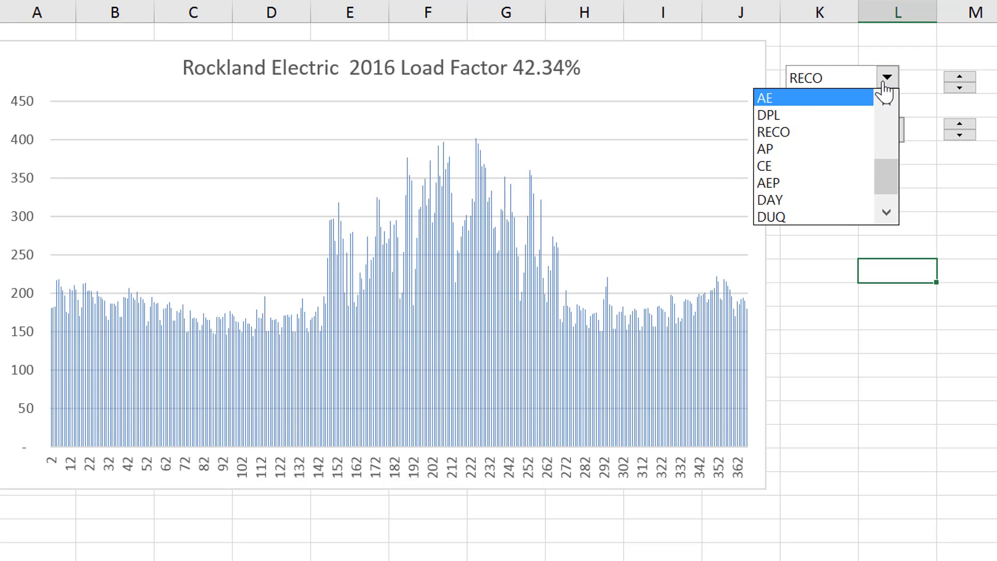
{"action": "key", "text": "Return"}
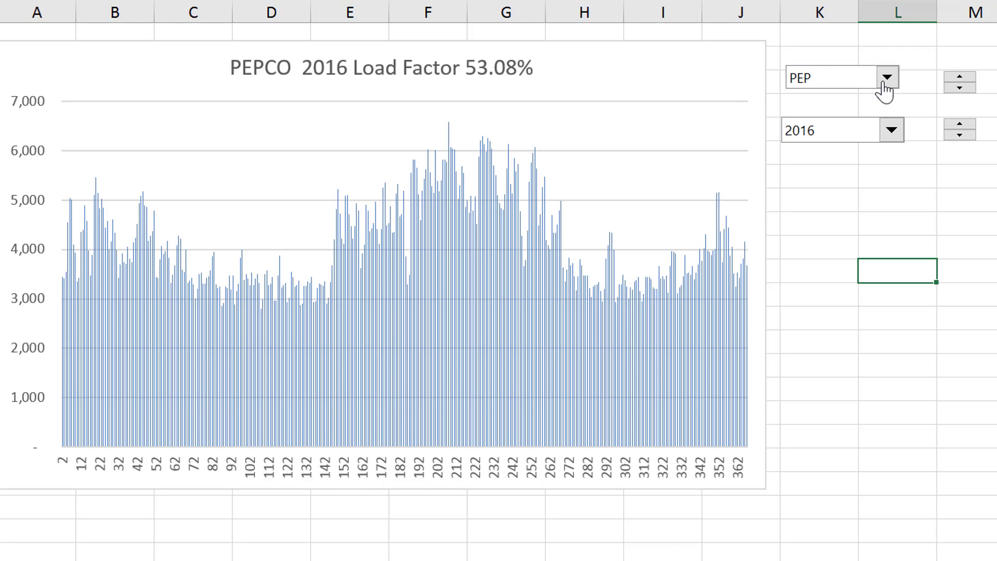
Step the 2016 load factor chart back and forth through the neighbouring companies, such as RECO, AE and ME, to compare their load profiles
{"action": "left_click", "coordinate": [964, 66]}
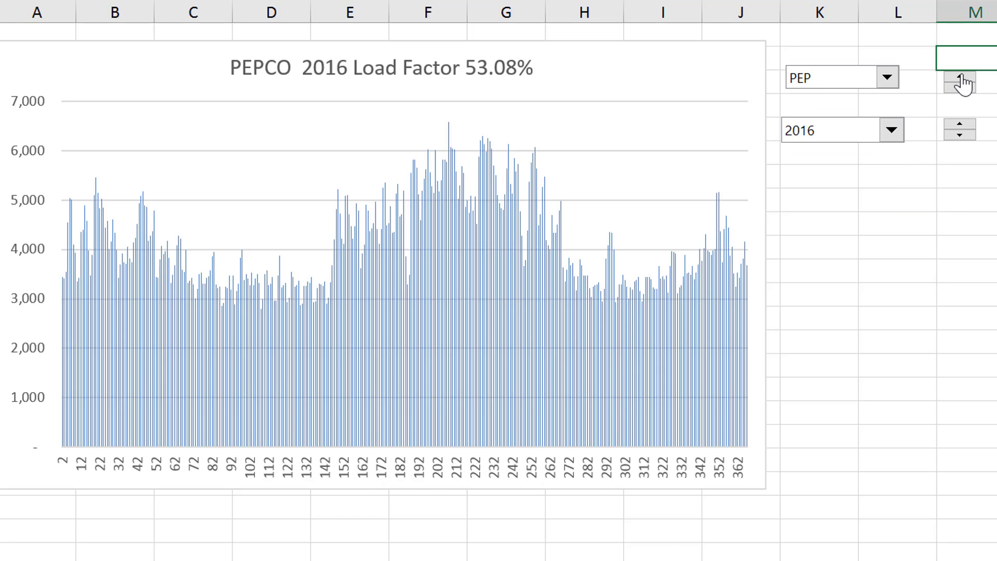
{"action": "left_click", "coordinate": [960, 78]}
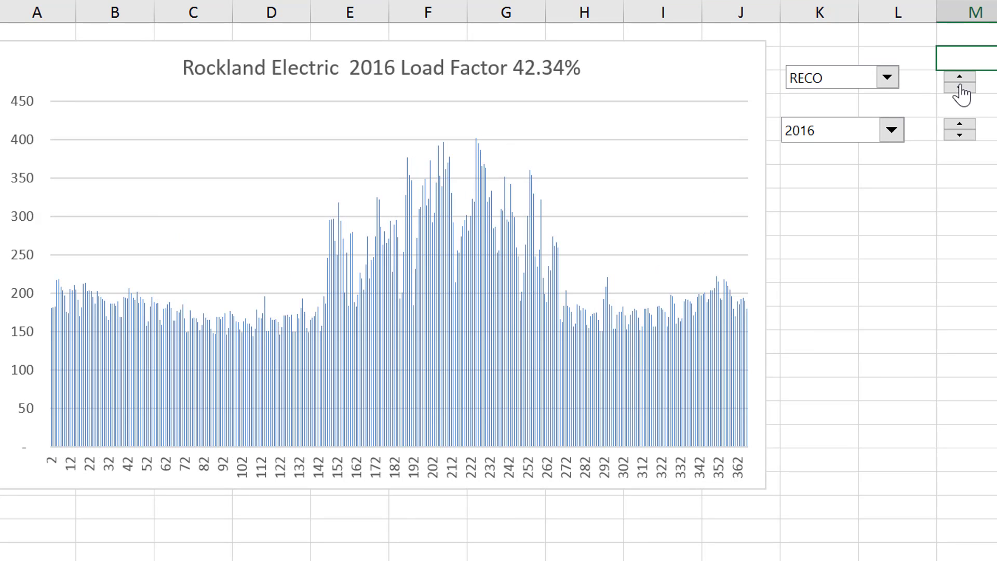
{"action": "left_click", "coordinate": [960, 88]}
{"action": "left_click", "coordinate": [960, 88]}
{"action": "left_click", "coordinate": [960, 88]}
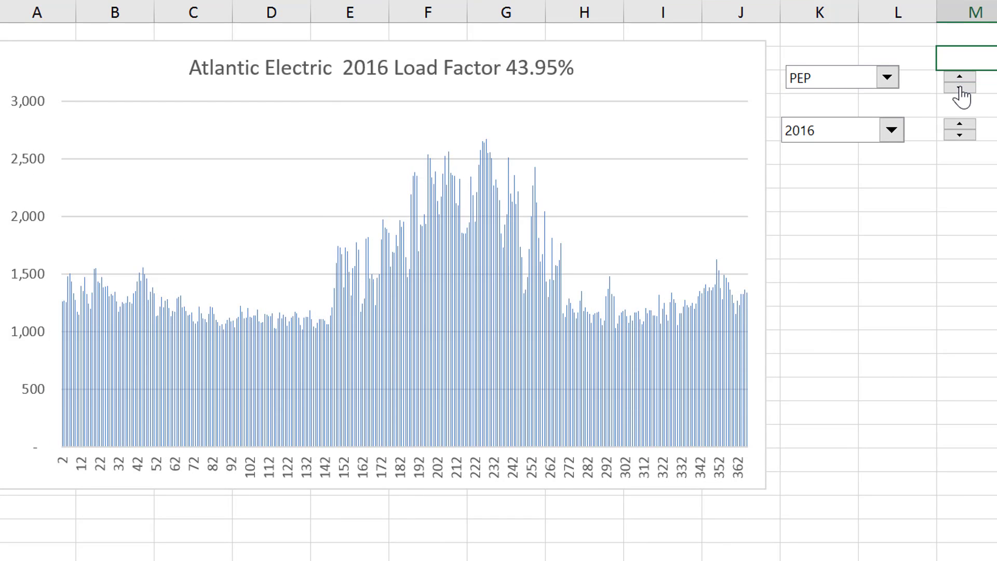
{"action": "left_click", "coordinate": [960, 88]}
{"action": "left_click", "coordinate": [960, 89]}
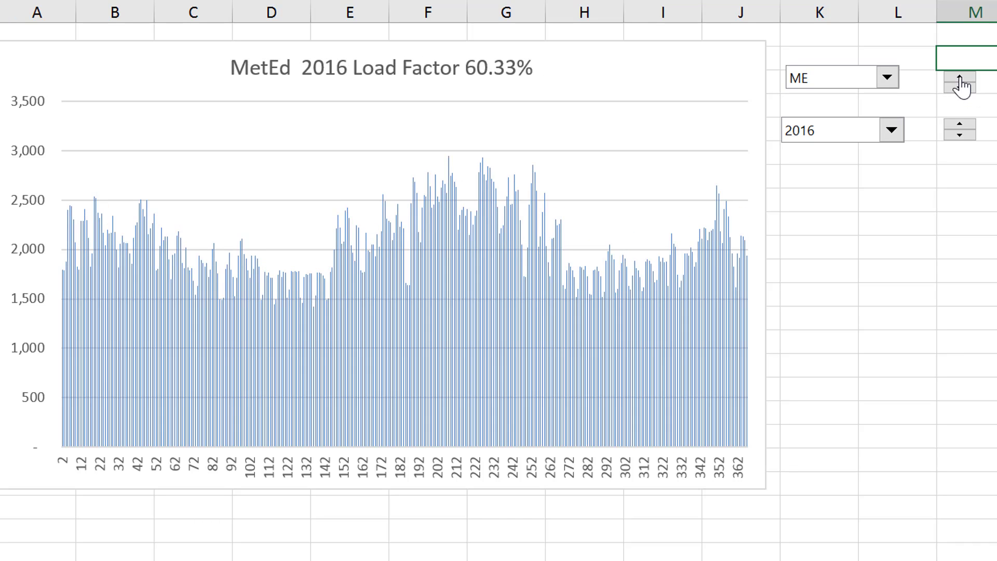
{"action": "left_click", "coordinate": [960, 78]}
{"action": "left_click", "coordinate": [960, 77]}
{"action": "left_click", "coordinate": [960, 78]}
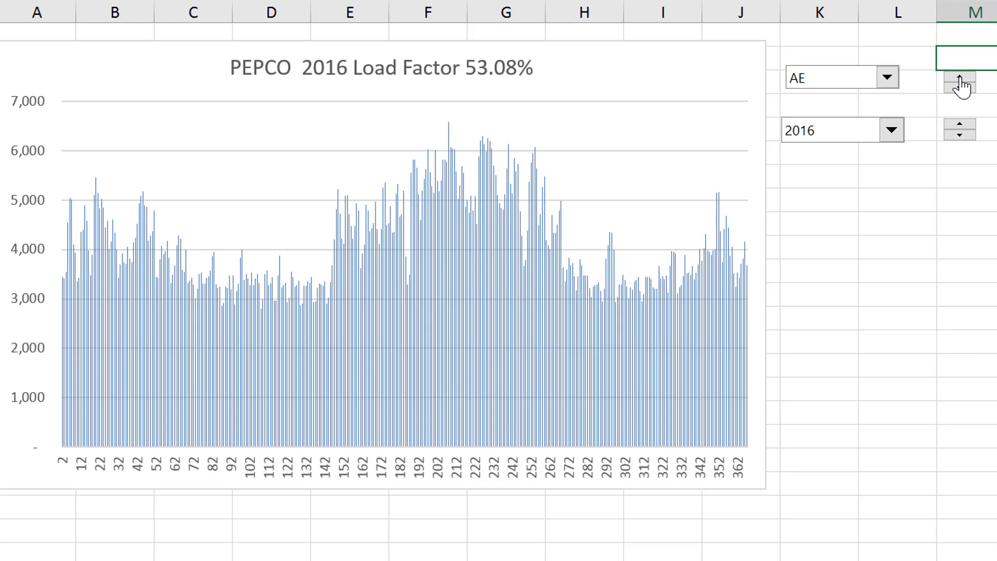
{"action": "left_click", "coordinate": [960, 78]}
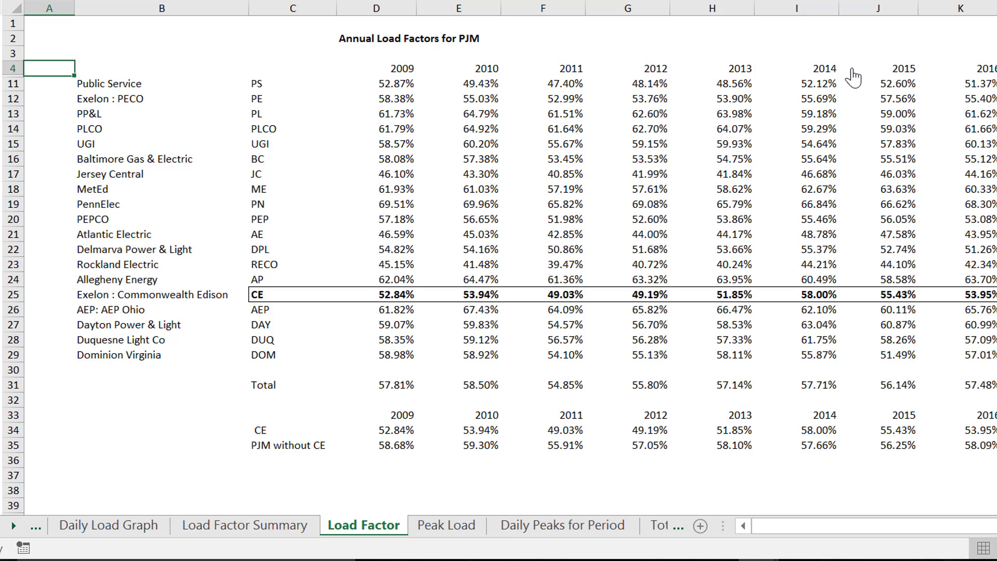
Go to the Daily Peaks for Period sheet and set its chart to company CE
{"action": "key", "text": "ctrl+Page_Down"}
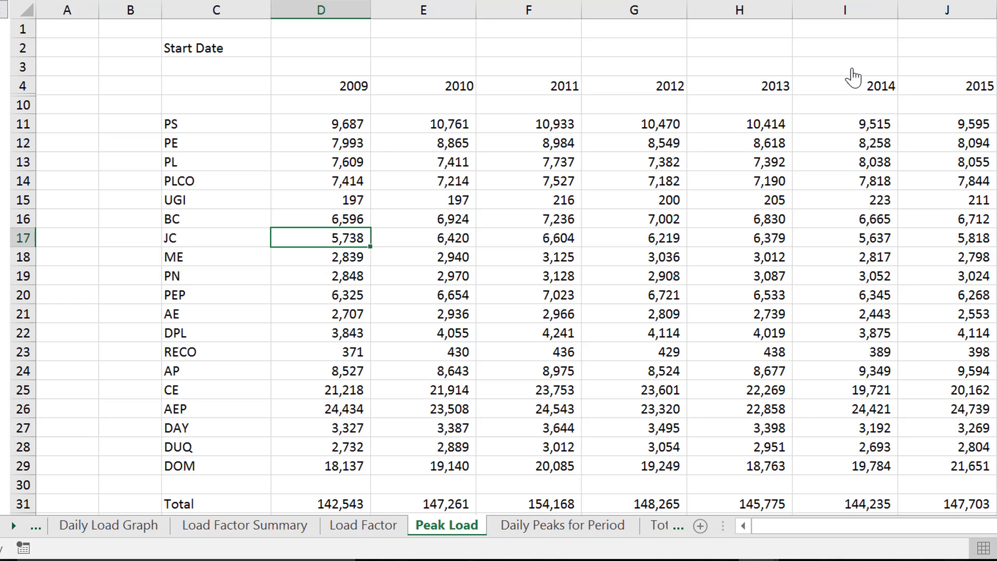
{"action": "key", "text": "ctrl+Page_Down"}
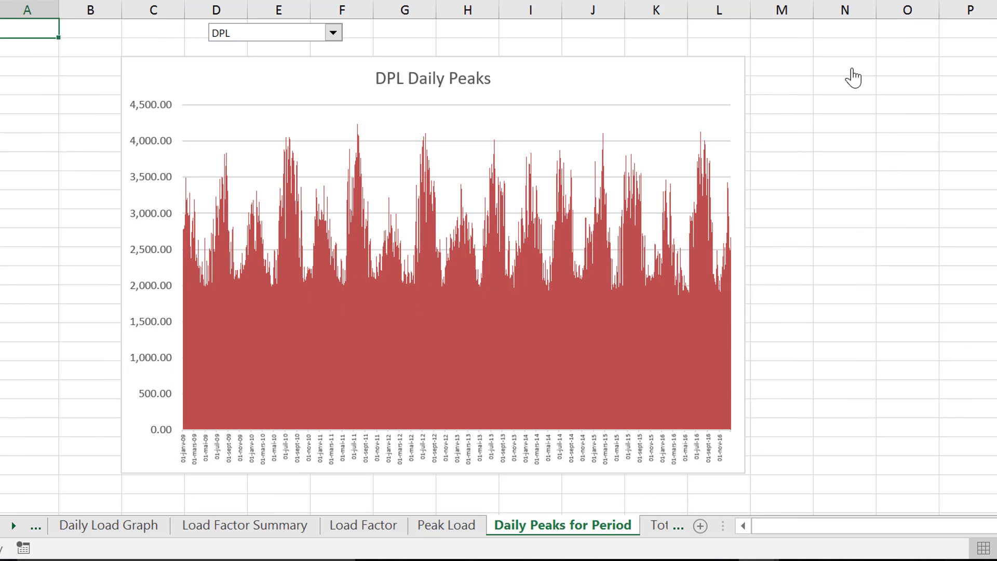
{"action": "left_click", "coordinate": [333, 33]}
{"action": "key", "text": "Up"}
{"action": "key", "text": "Up"}
{"action": "key", "text": "Up"}
{"action": "key", "text": "Up"}
{"action": "key", "text": "Up"}
{"action": "key", "text": "Up"}
{"action": "key", "text": "Up"}
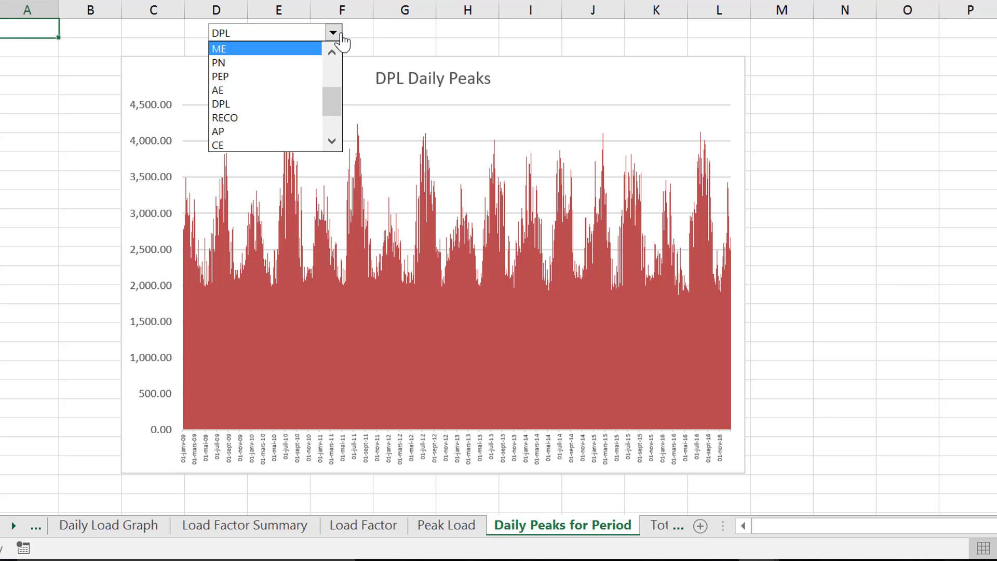
{"action": "key", "text": "Up"}
{"action": "key", "text": "Up"}
{"action": "key", "text": "Up"}
{"action": "key", "text": "Up"}
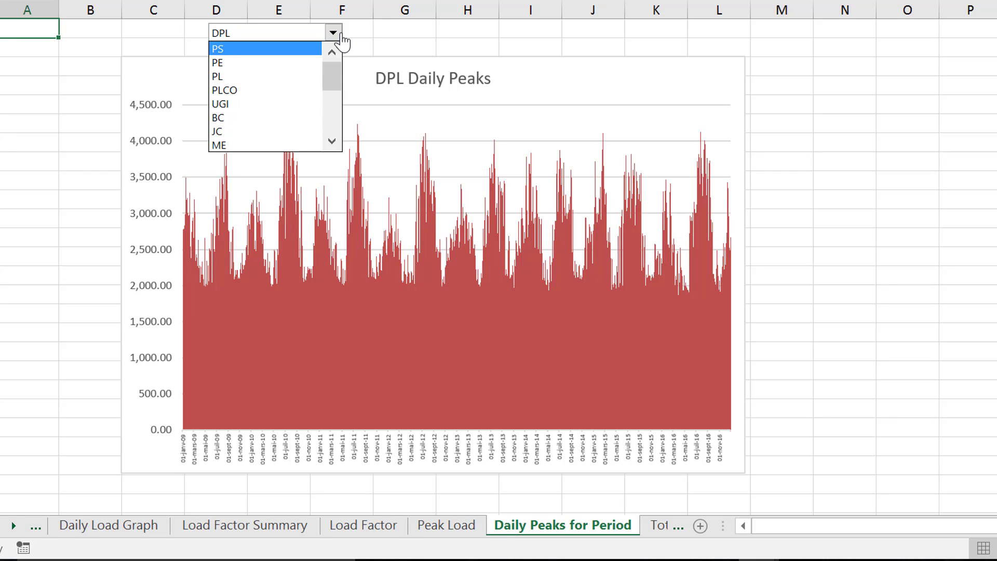
{"action": "key", "text": "Down"}
{"action": "key", "text": "Down"}
{"action": "key", "text": "Down"}
{"action": "key", "text": "Down"}
{"action": "key", "text": "Down"}
{"action": "key", "text": "Down"}
{"action": "key", "text": "Down"}
{"action": "key", "text": "Down"}
{"action": "key", "text": "Down"}
{"action": "key", "text": "Down"}
{"action": "key", "text": "Down"}
{"action": "key", "text": "Down"}
{"action": "key", "text": "Down"}
{"action": "key", "text": "Down"}
{"action": "key", "text": "Down"}
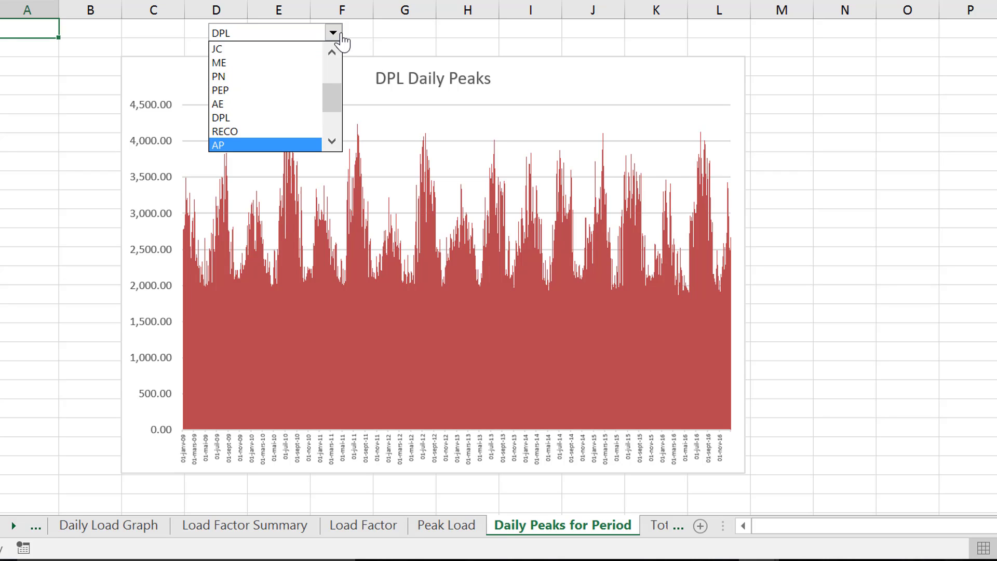
{"action": "key", "text": "Down"}
{"action": "key", "text": "Down"}
{"action": "key", "text": "Up"}
{"action": "key", "text": "Up"}
{"action": "key", "text": "Down"}
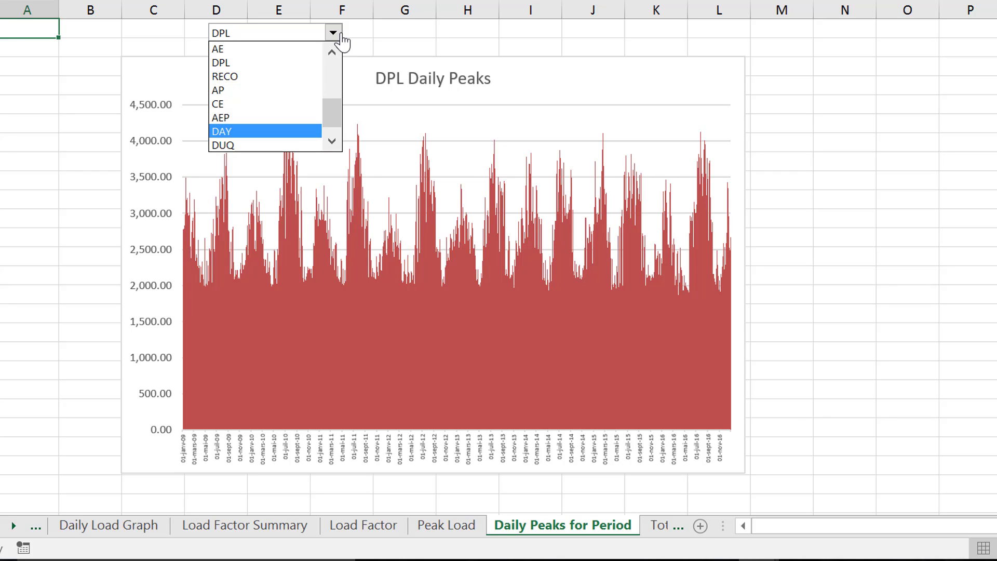
{"action": "key", "text": "Up"}
{"action": "key", "text": "Up"}
{"action": "key", "text": "Return"}
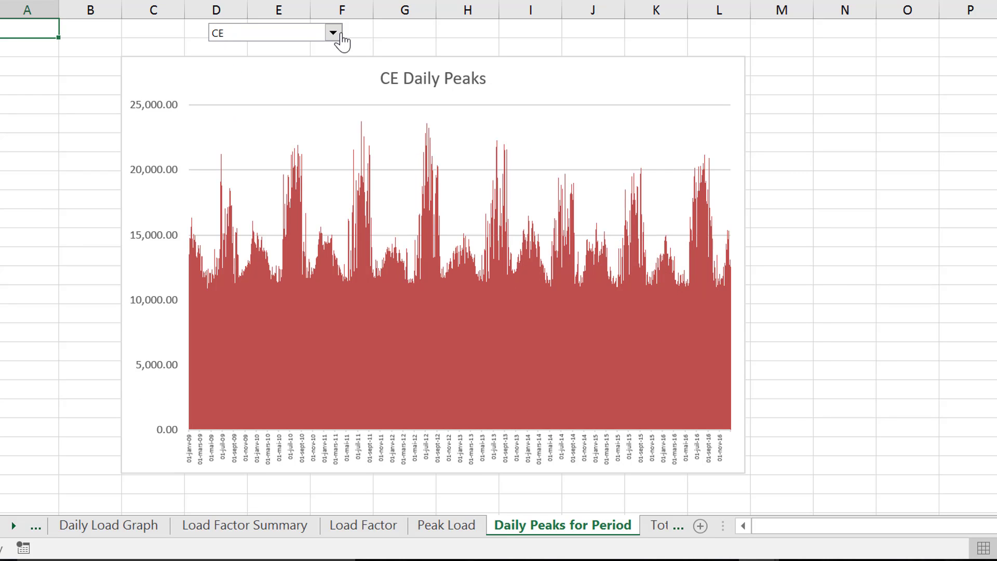
Look through the Total Peaks and Max Hour sheets and go on to the Frequency sheet
{"action": "key", "text": "ctrl+Page_Down"}
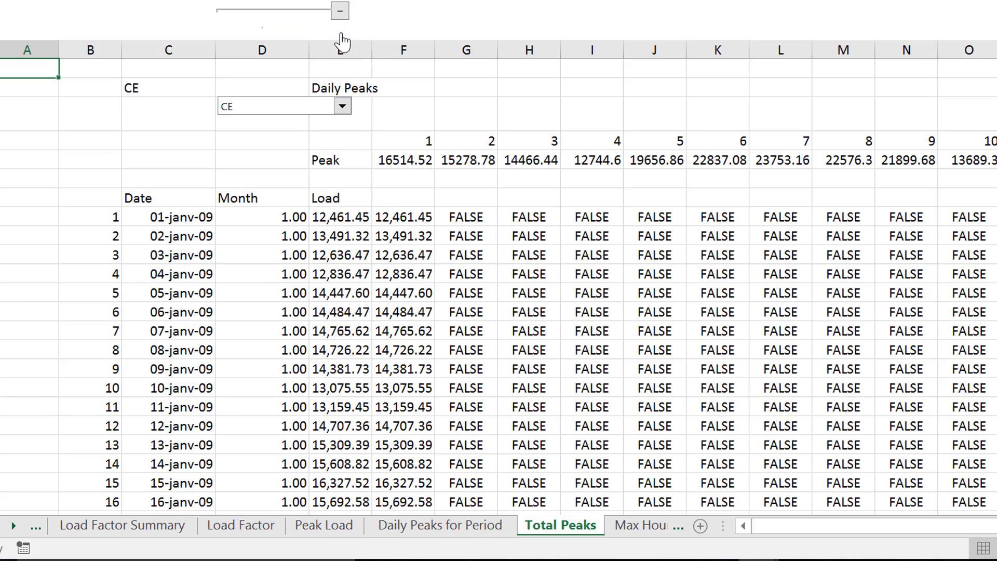
{"action": "key", "text": "ctrl+Page_Down"}
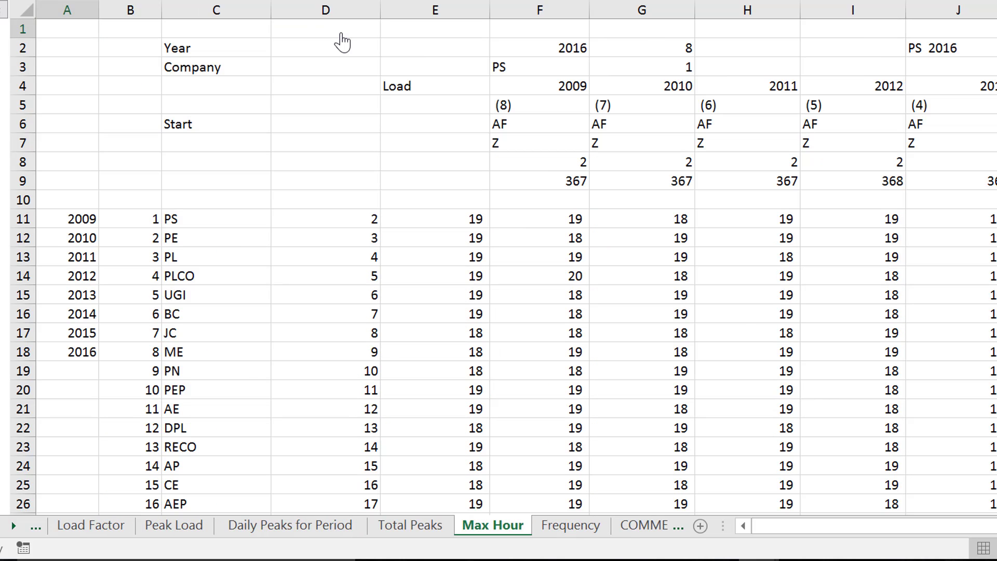
{"action": "key", "text": "ctrl+Page_Down"}
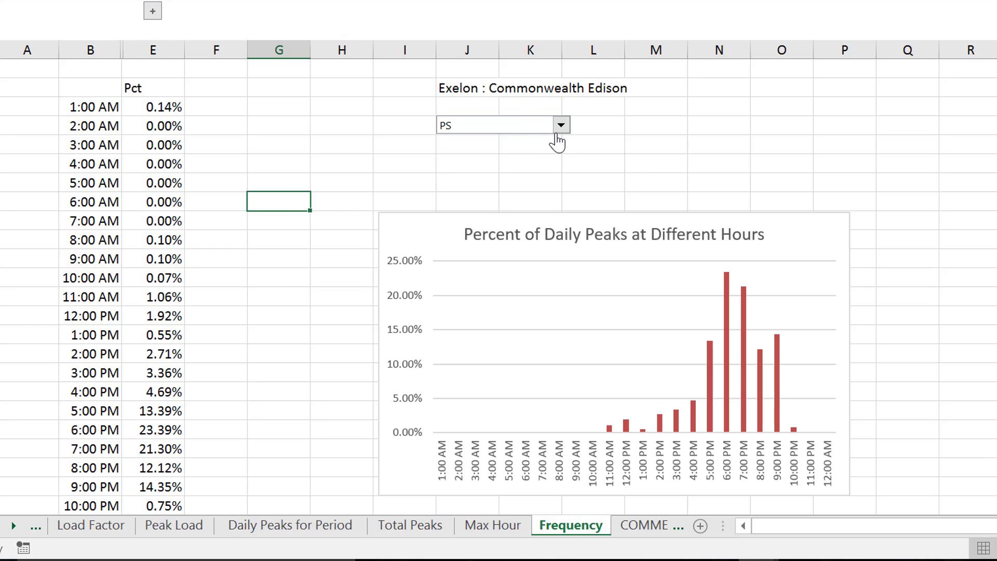
Set the company on the Frequency sheet to JC for the chart of daily peaks by hour
{"action": "left_click", "coordinate": [559, 131]}
{"action": "left_click", "coordinate": [559, 132]}
{"action": "left_click", "coordinate": [563, 130]}
{"action": "key", "text": "Down"}
{"action": "key", "text": "Down"}
{"action": "key", "text": "Down"}
{"action": "key", "text": "Down"}
{"action": "key", "text": "Down"}
{"action": "key", "text": "Down"}
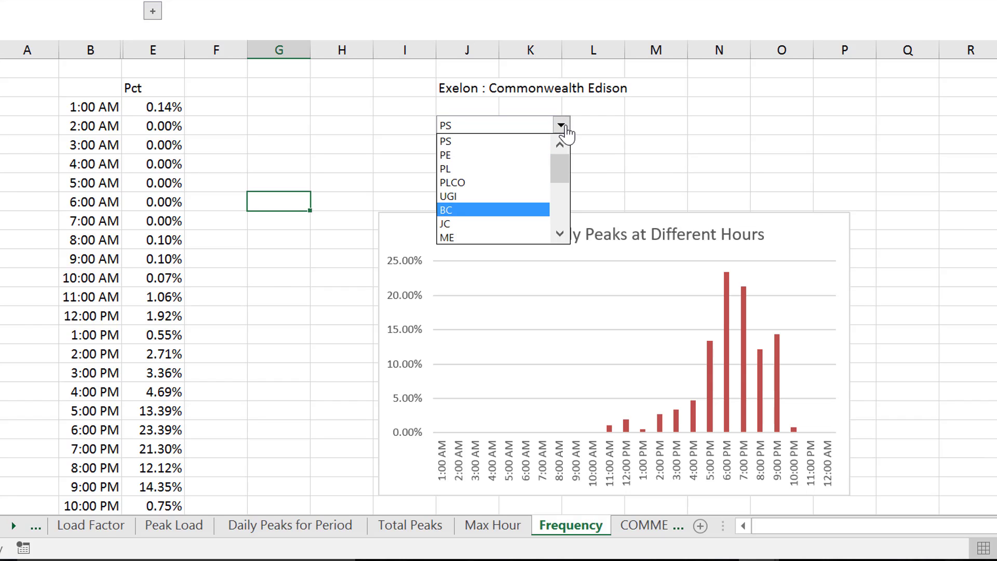
{"action": "key", "text": "Return"}
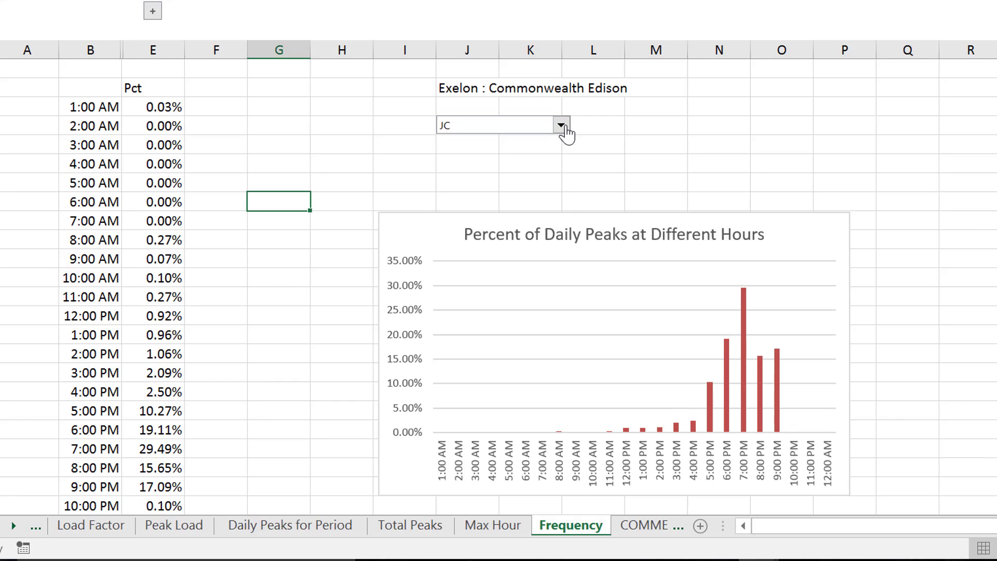
Set the Frequency sheet's peak-hour chart to company UGI
{"action": "left_click", "coordinate": [561, 127]}
{"action": "key", "text": "Up"}
{"action": "key", "text": "Up"}
{"action": "key", "text": "Return"}
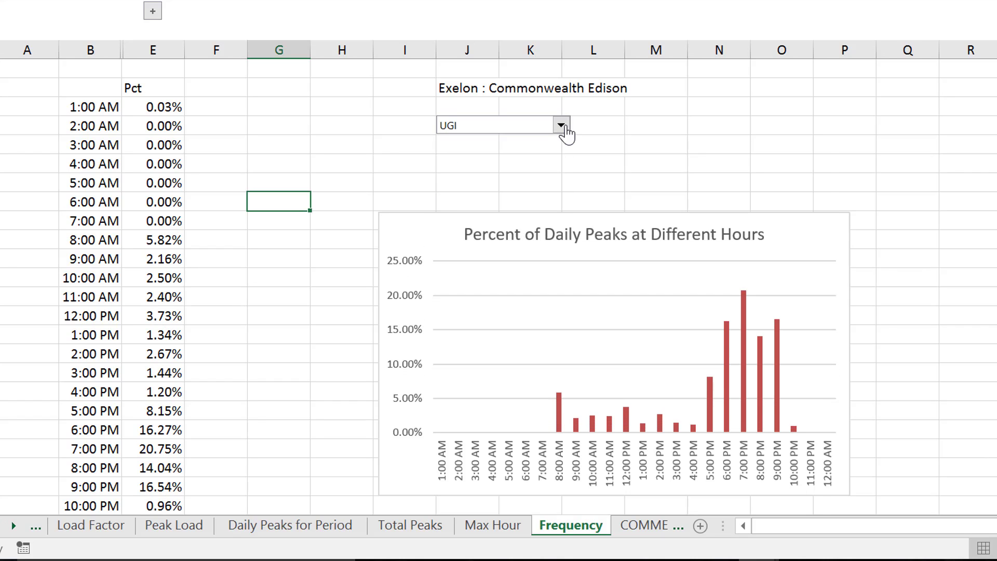
Delete the Exelon : Commonwealth Edison label above the company selector on the Frequency sheet
{"action": "key", "text": "Up"}
{"action": "key", "text": "Up"}
{"action": "key", "text": "Up"}
{"action": "key", "text": "Up"}
{"action": "key", "text": "Up"}
{"action": "key", "text": "Up"}
{"action": "key", "text": "Right"}
{"action": "key", "text": "Right"}
{"action": "key", "text": "Right"}
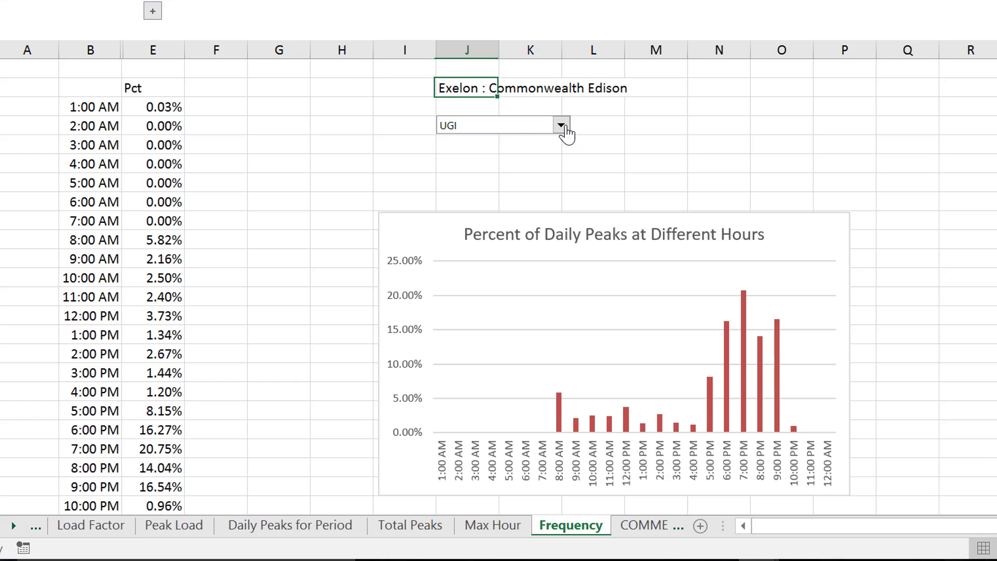
{"action": "key", "text": "Delete"}
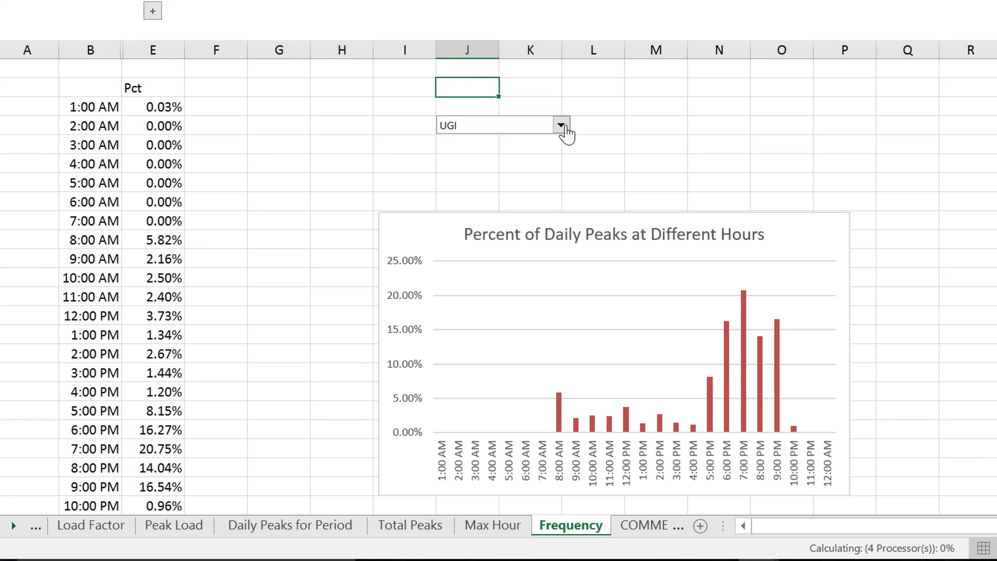
Look through the COMMENTS, PEAKS and VALLEY sheets and examine the beginning of the hourly load data on the RTO sheet
{"action": "key", "text": "ctrl+Page_Down"}
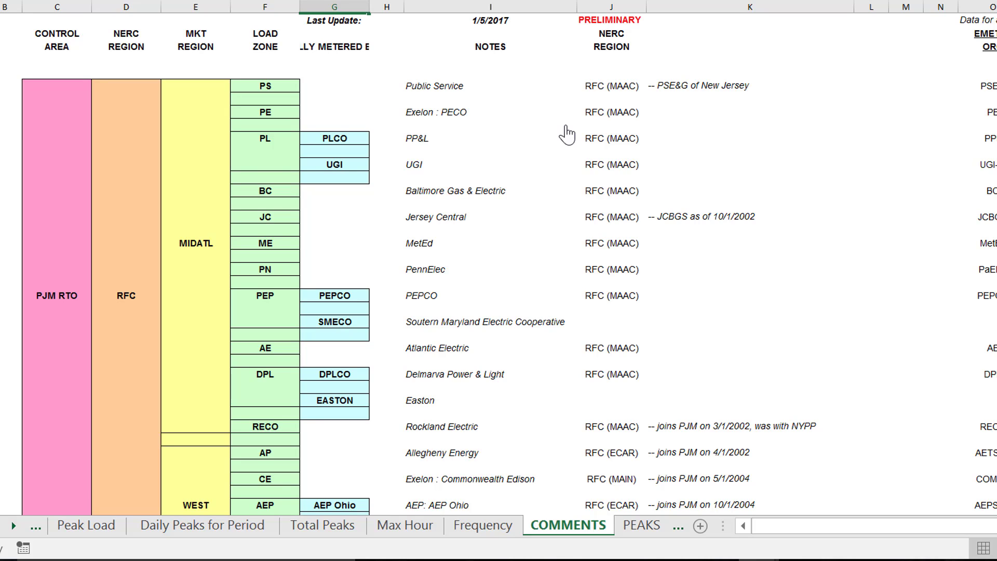
{"action": "key", "text": "ctrl+Page_Down"}
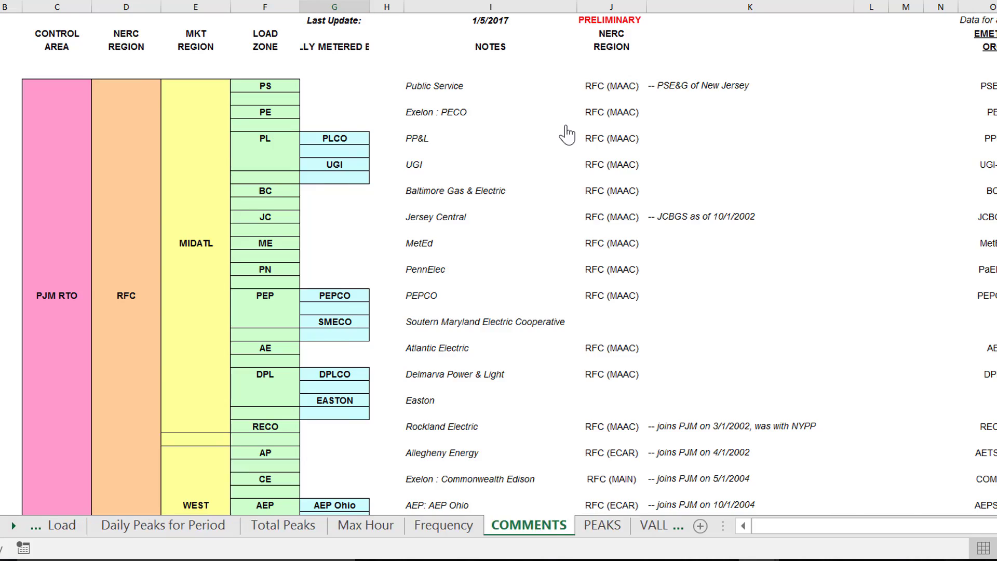
{"action": "key", "text": "ctrl+Page_Down"}
{"action": "key", "text": "ctrl+Page_Down"}
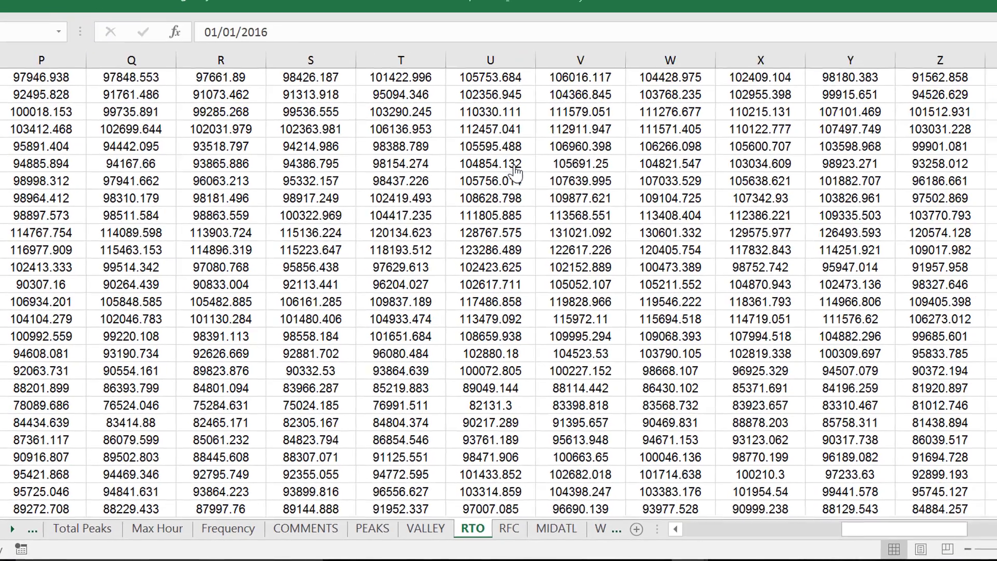
{"action": "key", "text": "ctrl+Up"}
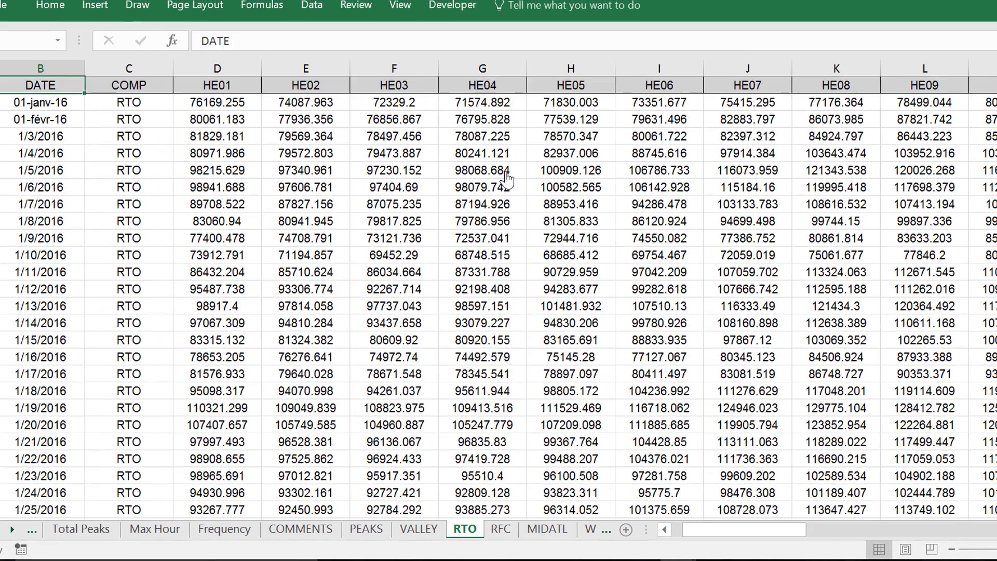
{"action": "key", "text": "ctrl+Left"}
{"action": "key", "text": "Right"}
{"action": "key", "text": "Down"}
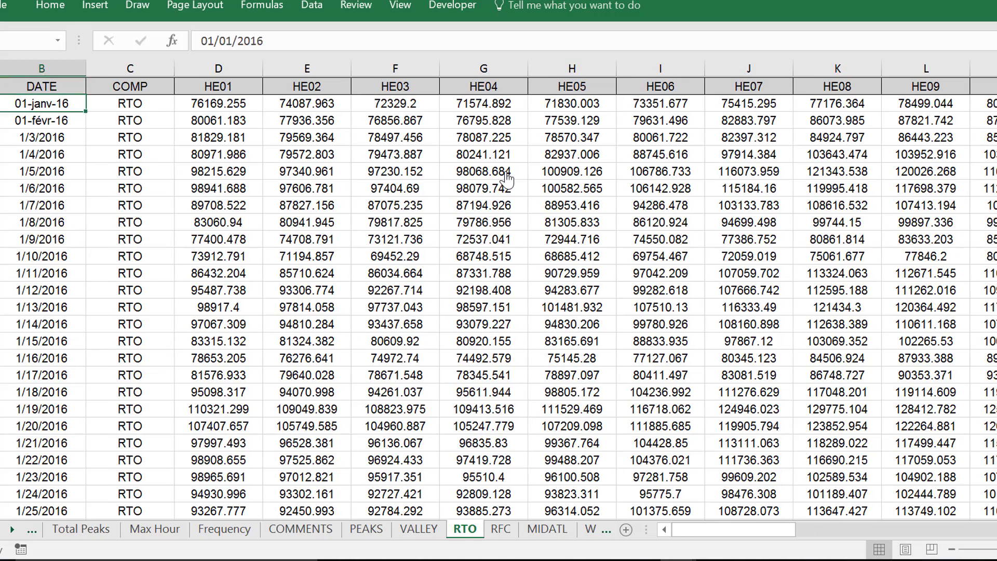
{"action": "key", "text": "Right"}
Page through the RFC, MIDATL, WEST and SOUTH load sheets to reach the PS sheet
{"action": "key", "text": "ctrl+Page_Down"}
{"action": "key", "text": "ctrl+Page_Down"}
{"action": "key", "text": "ctrl+Page_Down"}
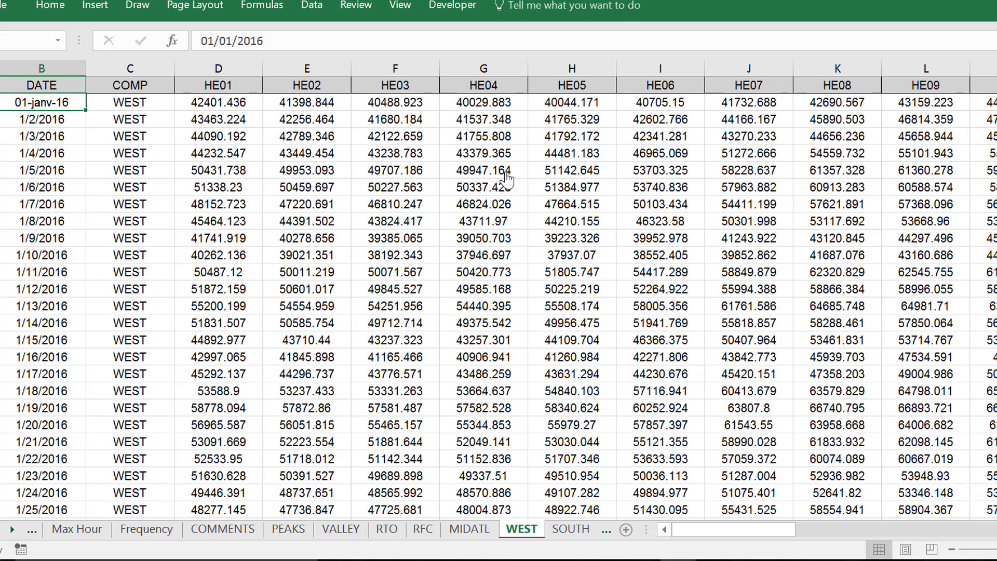
{"action": "key", "text": "ctrl+Page_Down"}
{"action": "key", "text": "ctrl+Page_Down"}
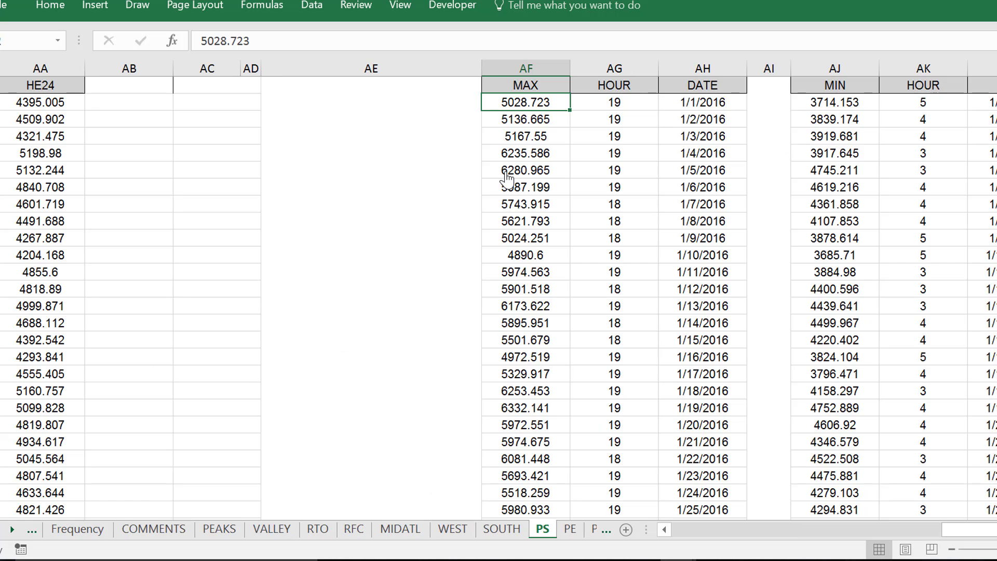
Examine the PS sheet's daily MAX column and its hourly loads back to the first HE01 value
{"action": "key", "text": "Up"}
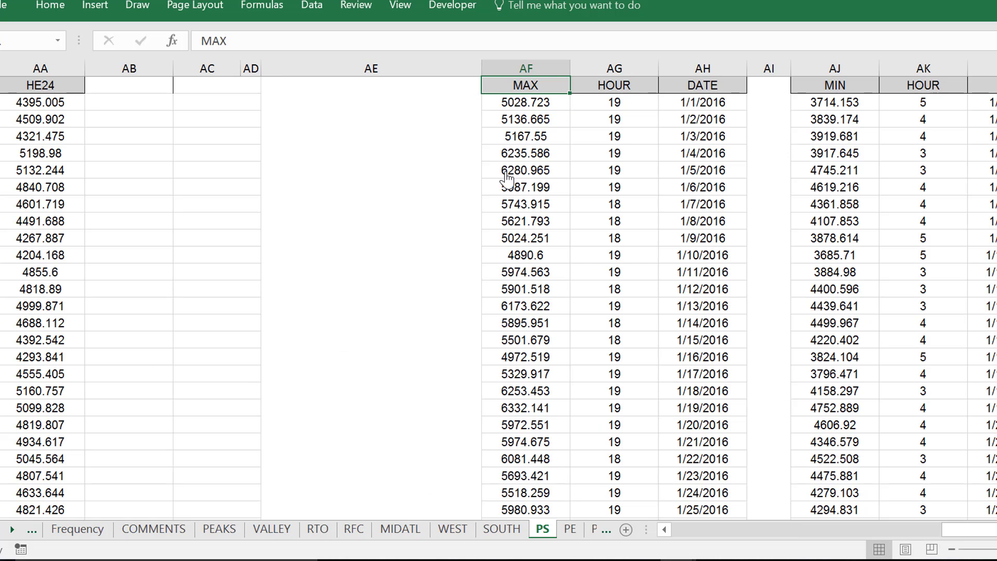
{"action": "key", "text": "Down"}
{"action": "key", "text": "ctrl+Left"}
{"action": "key", "text": "ctrl+Left"}
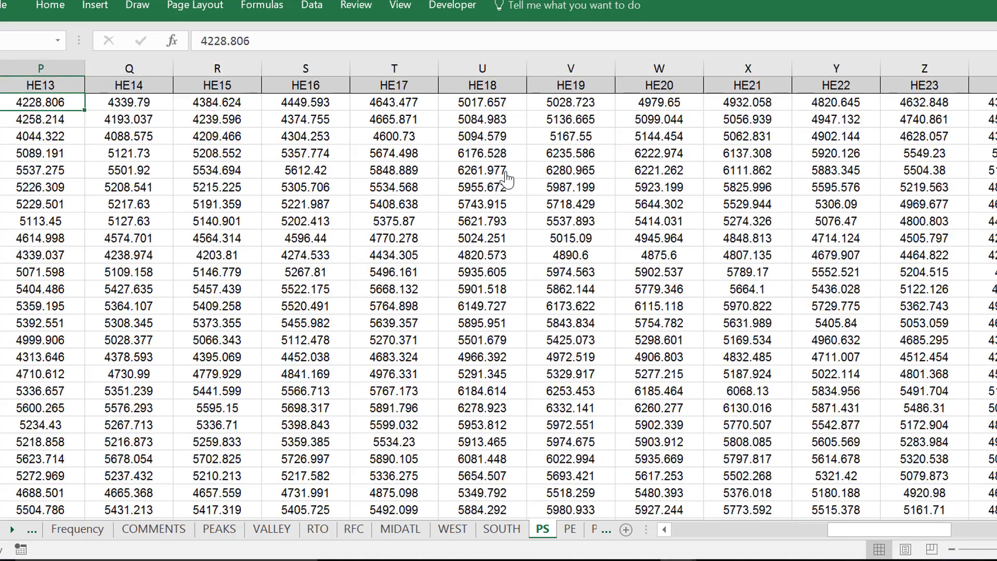
{"action": "key", "text": "Right"}
{"action": "key", "text": "Right"}
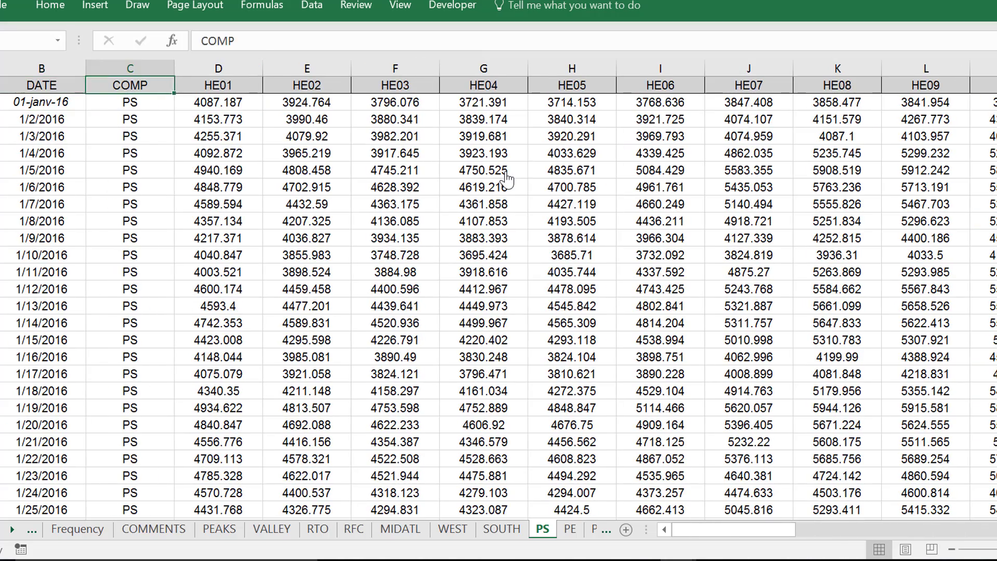
{"action": "key", "text": "Right"}
{"action": "key", "text": "Down"}
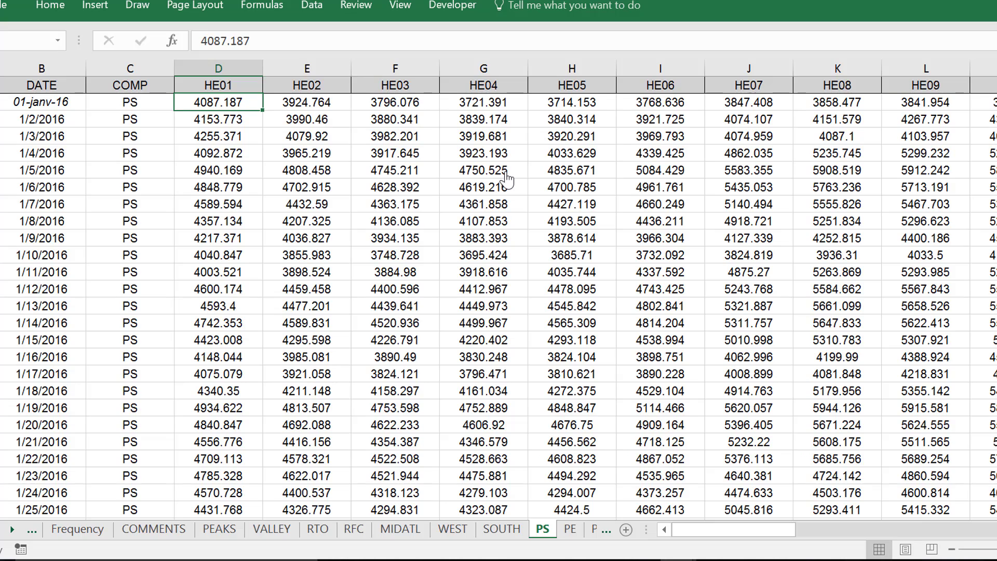
Page past the PE sheet to the PL sheet and examine its hourly loads for 1/2/2016
{"action": "key", "text": "ctrl+Page_Down"}
{"action": "key", "text": "ctrl+Page_Down"}
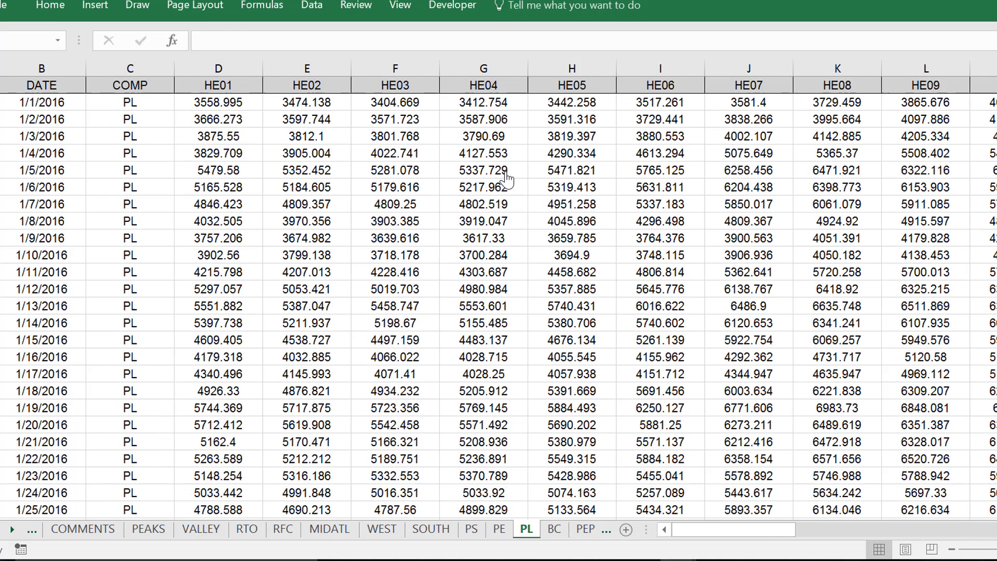
{"action": "key", "text": "Right"}
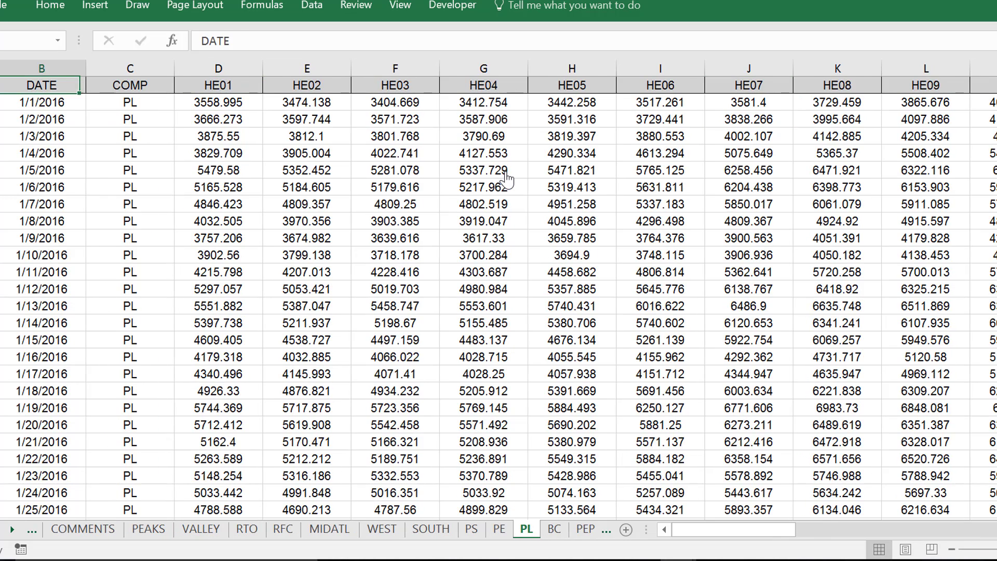
{"action": "key", "text": "Down"}
{"action": "key", "text": "Down"}
{"action": "key", "text": "Right"}
{"action": "key", "text": "Right"}
{"action": "key", "text": "Right"}
{"action": "key", "text": "Right"}
{"action": "key", "text": "Right"}
{"action": "key", "text": "Right"}
{"action": "key", "text": "Right"}
{"action": "key", "text": "Right"}
{"action": "key", "text": "Right"}
{"action": "key", "text": "Right"}
{"action": "key", "text": "Right"}
{"action": "key", "text": "Right"}
{"action": "key", "text": "Right"}
{"action": "key", "text": "Right"}
{"action": "key", "text": "Right"}
{"action": "key", "text": "Right"}
{"action": "key", "text": "Right"}
{"action": "key", "text": "Right"}
{"action": "key", "text": "Right"}
{"action": "key", "text": "Right"}
{"action": "key", "text": "Right"}
{"action": "key", "text": "Right"}
{"action": "key", "text": "Right"}
{"action": "key", "text": "Right"}
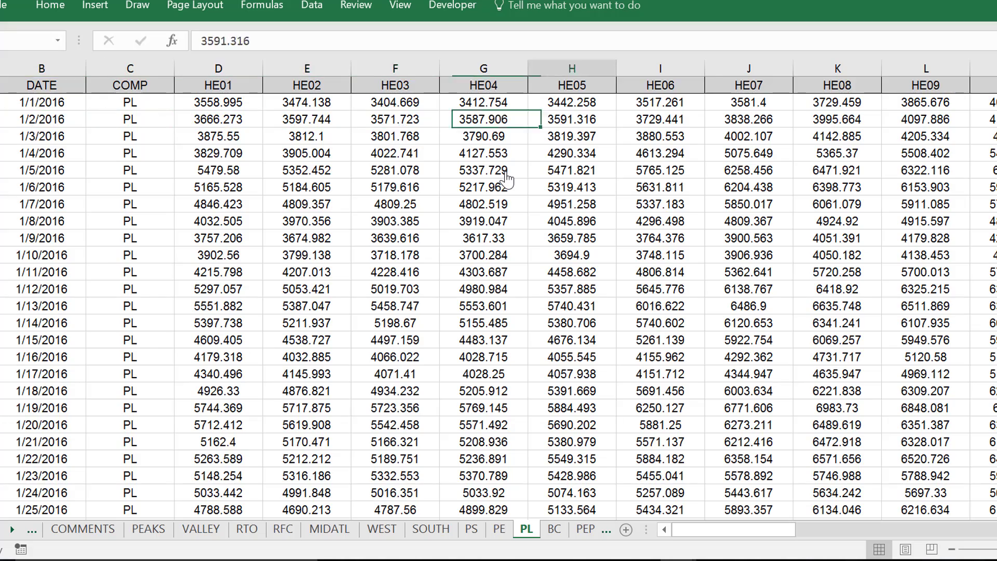
Page through the BC, PEP, RECO, AP and CE load sheets to reach the AEP sheet
{"action": "key", "text": "ctrl+Page_Down"}
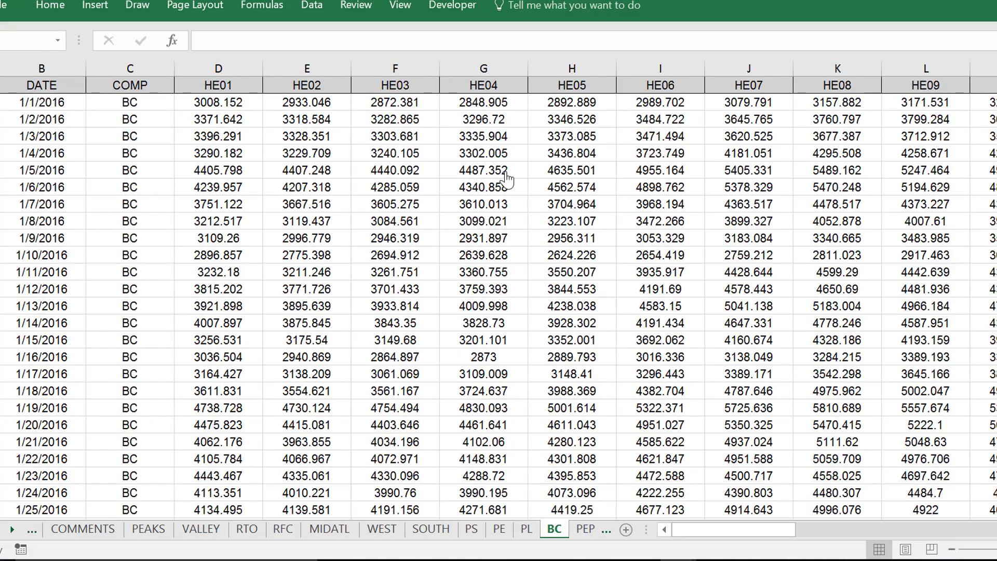
{"action": "key", "text": "ctrl+Page_Down"}
{"action": "key", "text": "ctrl+Page_Down"}
{"action": "key", "text": "ctrl+Page_Down"}
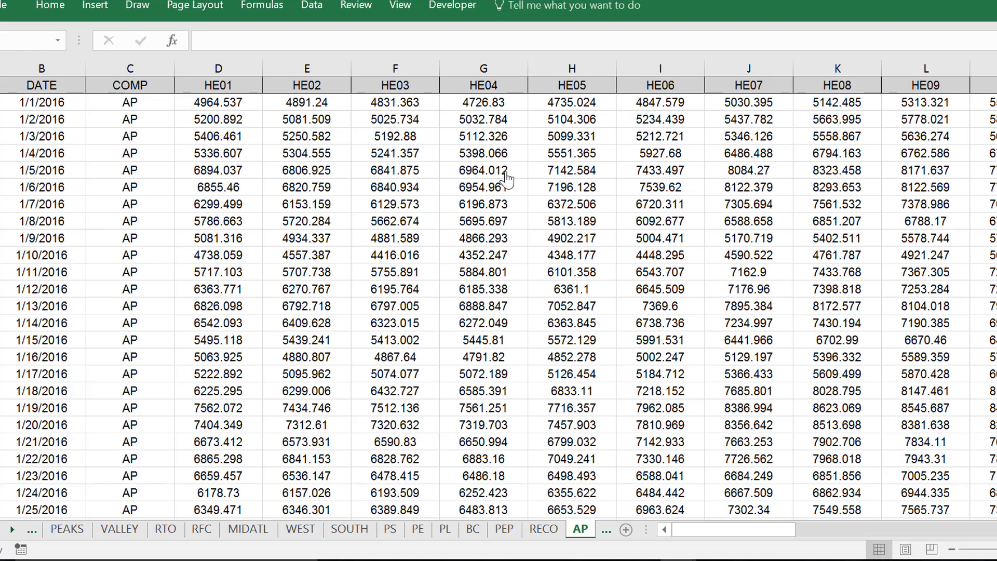
{"action": "key", "text": "ctrl+Home"}
{"action": "key", "text": "ctrl+Page_Down"}
{"action": "key", "text": "ctrl+Page_Down"}
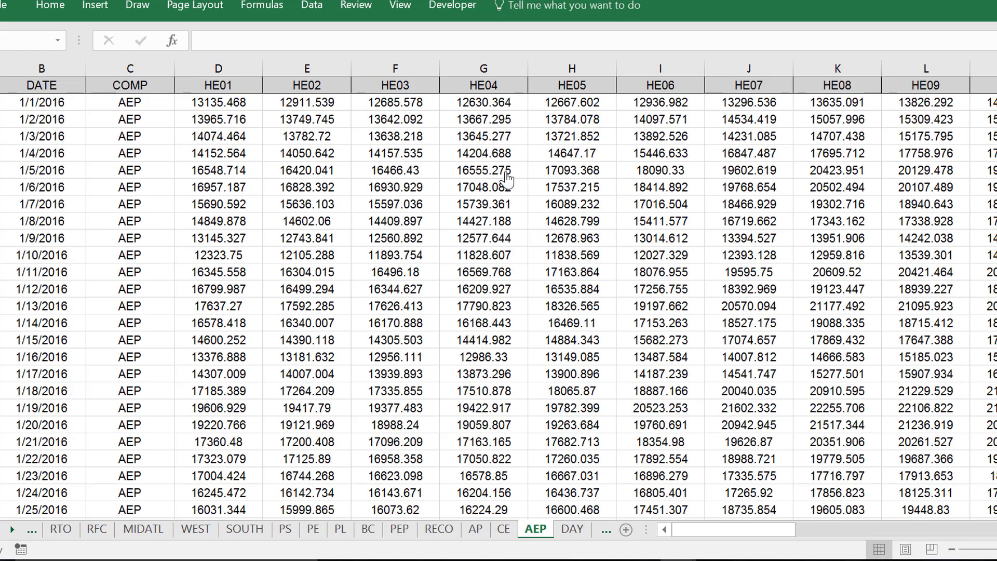
Page through the load sheets from DAY, DUQ and DOM onward to reach the DPL sheet
{"action": "key", "text": "ctrl+Page_Down"}
{"action": "key", "text": "ctrl+Page_Down"}
{"action": "key", "text": "ctrl+Page_Down"}
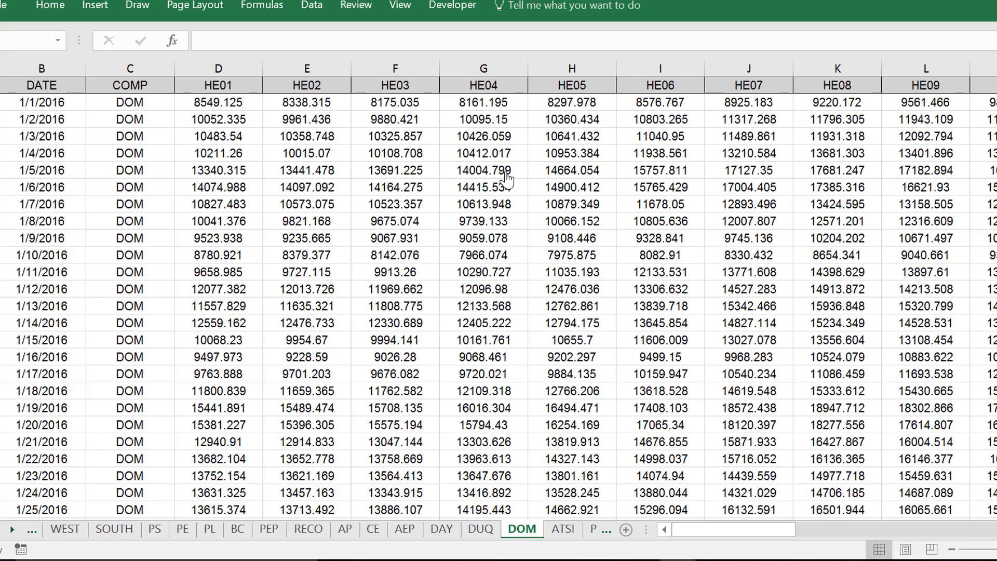
{"action": "key", "text": "ctrl+Page_Down"}
{"action": "key", "text": "ctrl+Page_Down"}
{"action": "key", "text": "ctrl+Page_Down"}
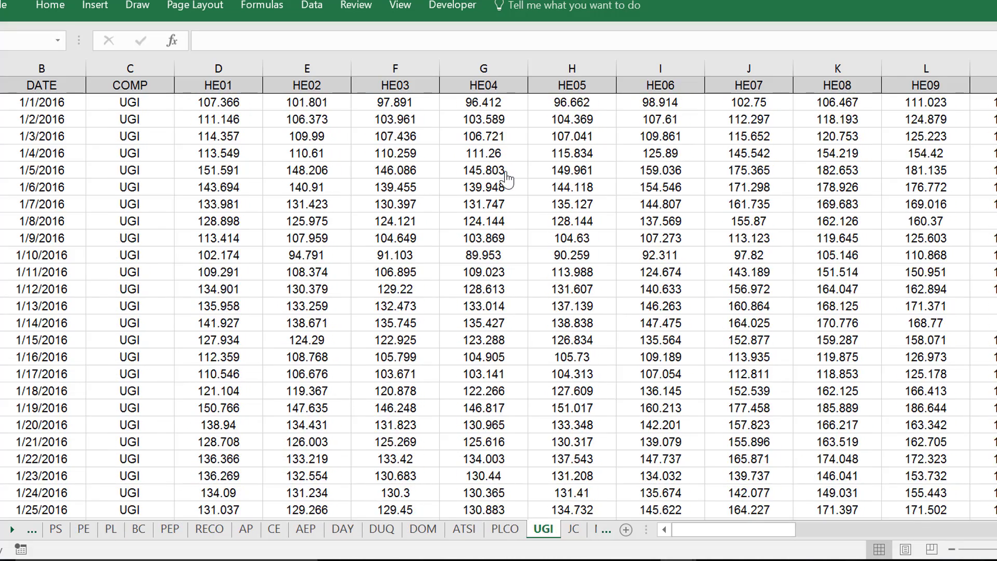
{"action": "key", "text": "ctrl+Page_Down"}
Page through the remaining 2016 load sheets, from EKPC to EASTON, up to the COMMENTS (2) sheet
{"action": "key", "text": "ctrl+Page_Down"}
{"action": "key", "text": "ctrl+Page_Down"}
{"action": "key", "text": "ctrl+Page_Down"}
{"action": "key", "text": "ctrl+Page_Down"}
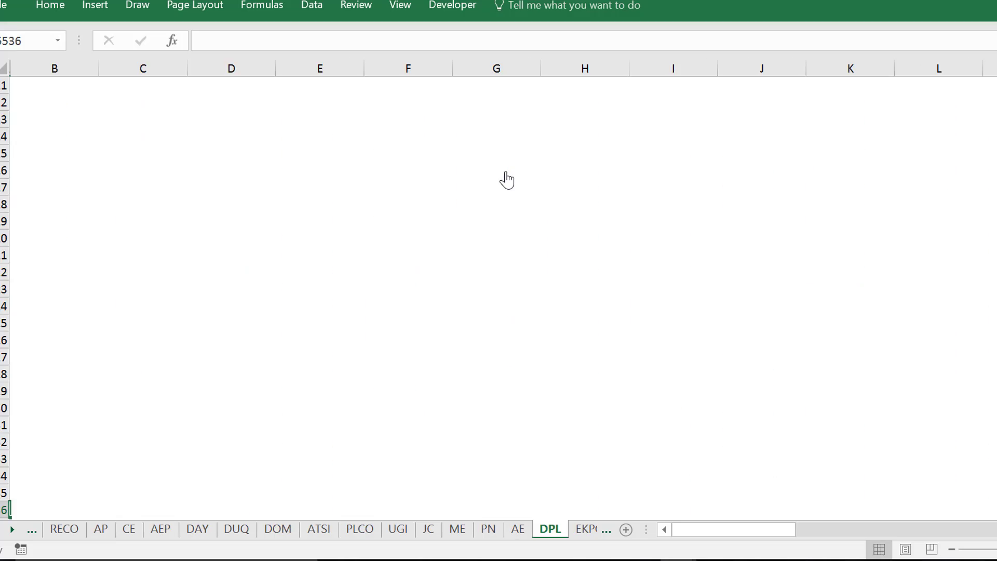
{"action": "key", "text": "ctrl+Page_Down"}
{"action": "key", "text": "ctrl+Page_Down"}
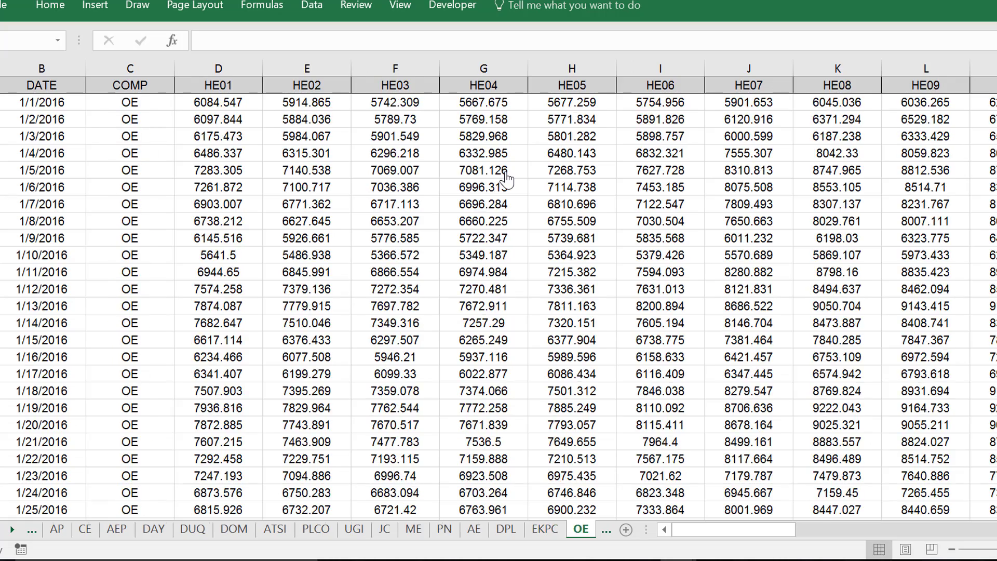
{"action": "key", "text": "ctrl+Page_Down"}
{"action": "key", "text": "ctrl+Page_Down"}
{"action": "key", "text": "ctrl+Page_Down"}
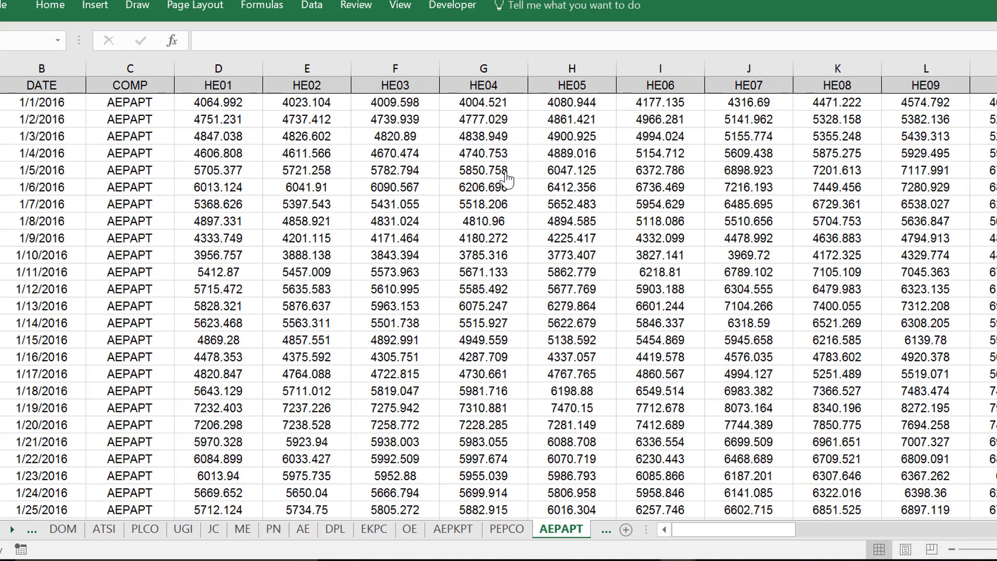
{"action": "key", "text": "ctrl+Page_Down"}
{"action": "key", "text": "ctrl+Page_Down"}
{"action": "key", "text": "ctrl+Page_Down"}
{"action": "key", "text": "ctrl+Page_Down"}
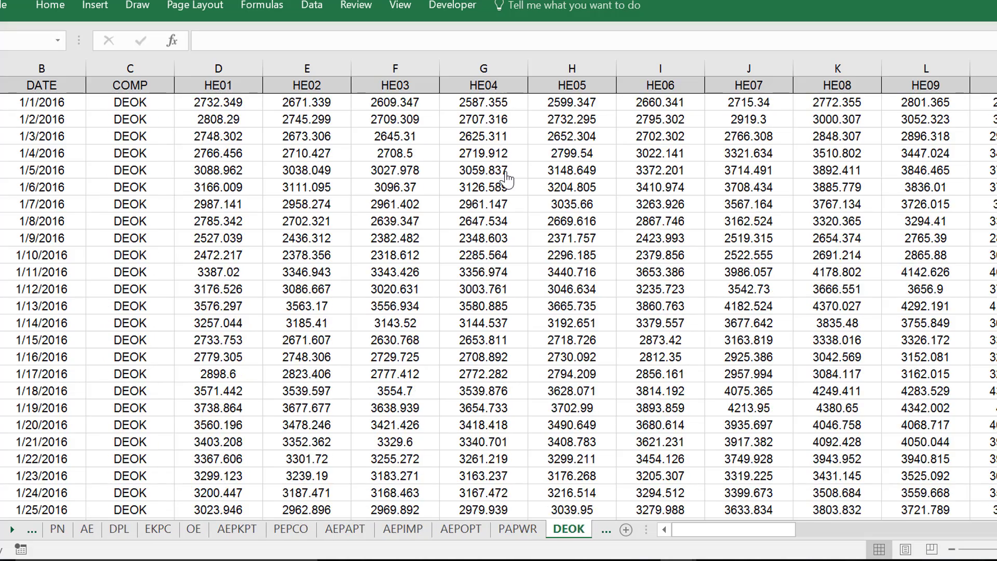
{"action": "key", "text": "ctrl+Page_Down"}
{"action": "key", "text": "ctrl+Page_Down"}
Look through the 2015 sheets PEAKS (2) and VALLEY (2) and on to the hourly loads on RTO (2)
{"action": "key", "text": "ctrl+Page_Down"}
{"action": "key", "text": "ctrl+Page_Down"}
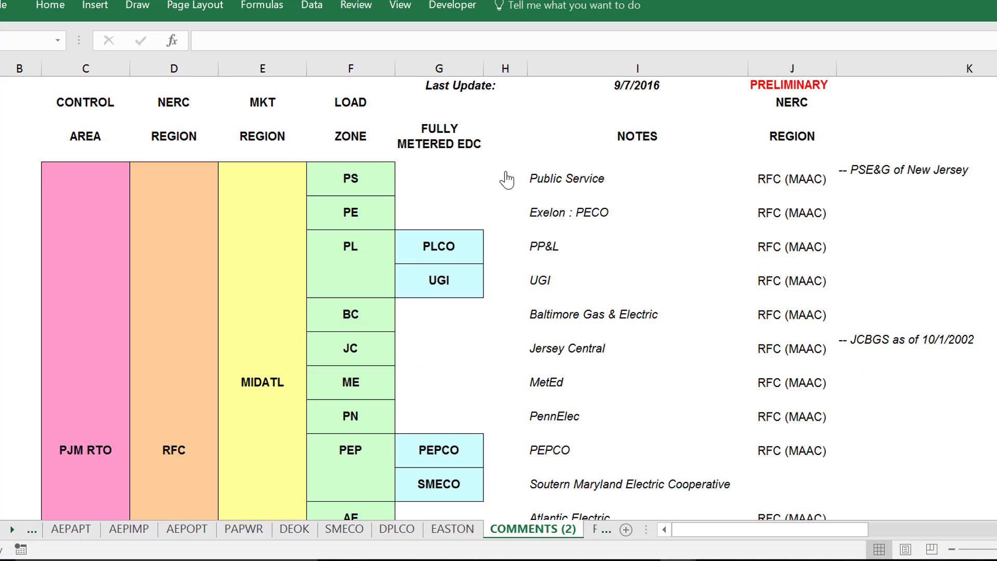
{"action": "key", "text": "ctrl+Page_Down"}
{"action": "key", "text": "ctrl+Page_Up"}
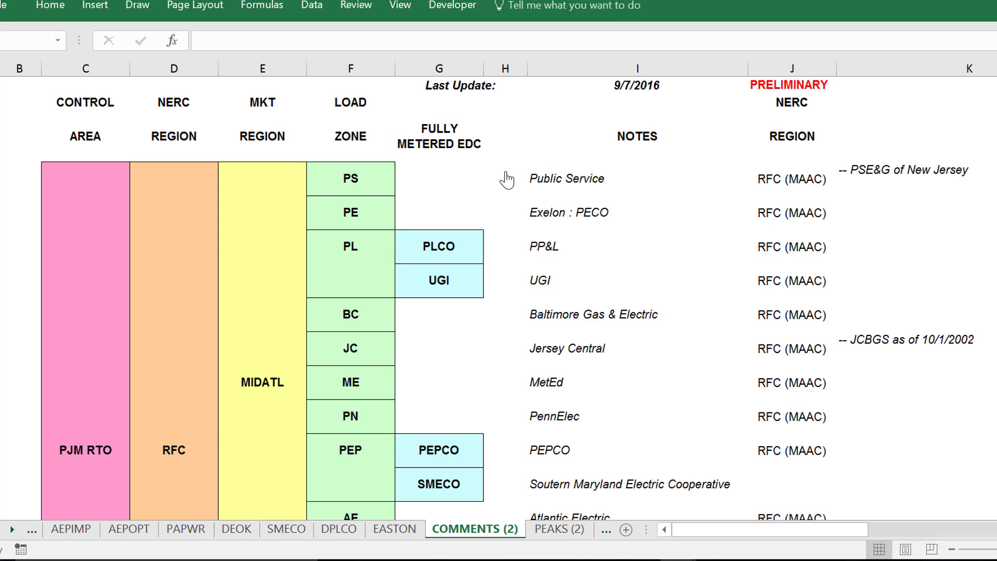
{"action": "key", "text": "ctrl+Page_Down"}
{"action": "key", "text": "ctrl+Page_Down"}
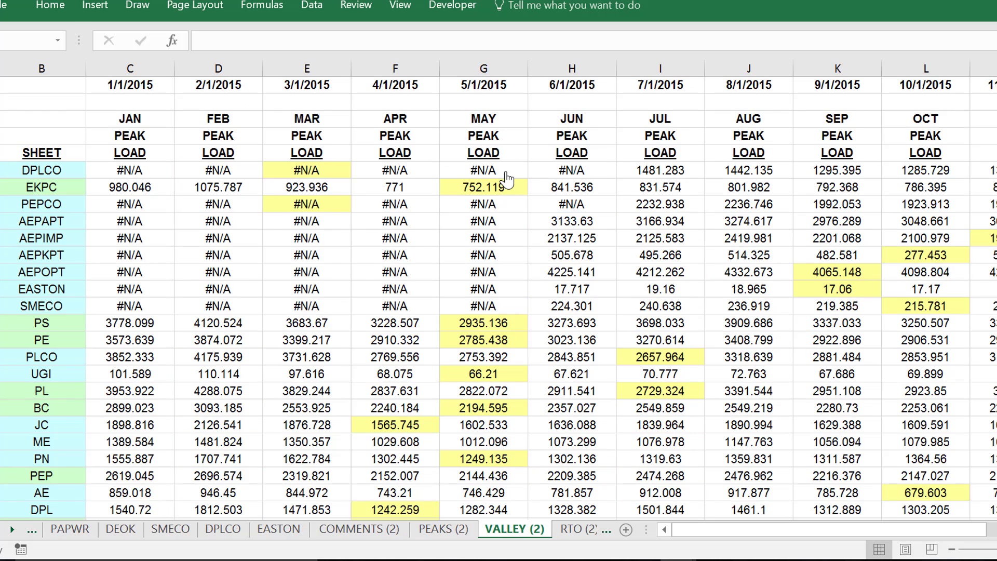
{"action": "key", "text": "ctrl+Page_Down"}
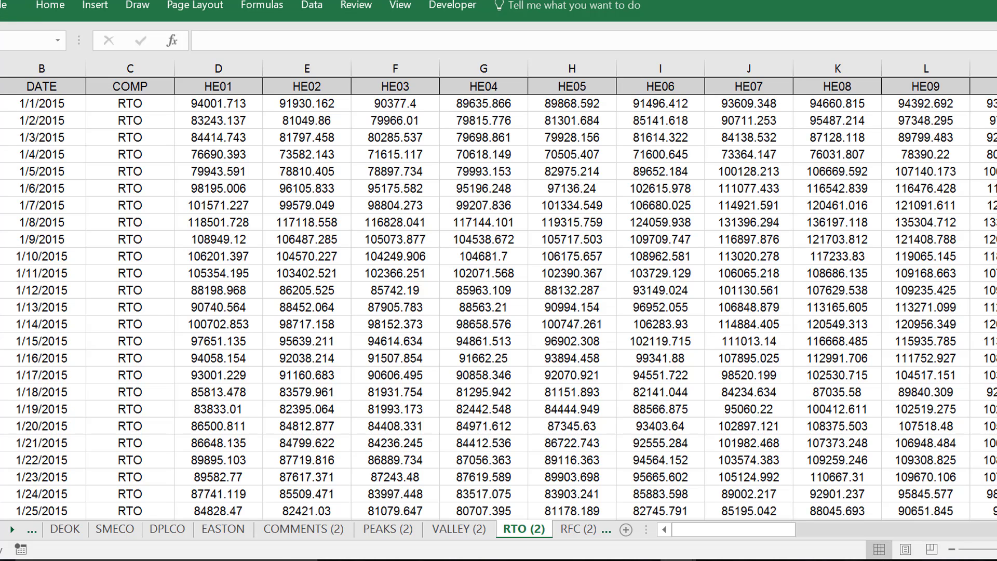
Open the pinned Generic Macros.xlsm workbook from the recent files and run its Implement macro
{"action": "left_click", "coordinate": [8, 5]}
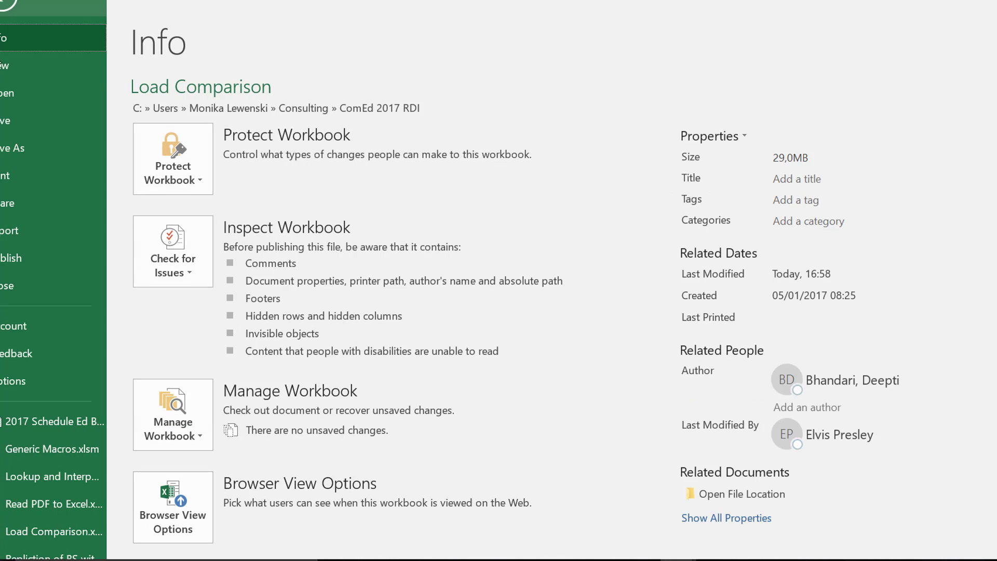
{"action": "left_click", "coordinate": [3, 96]}
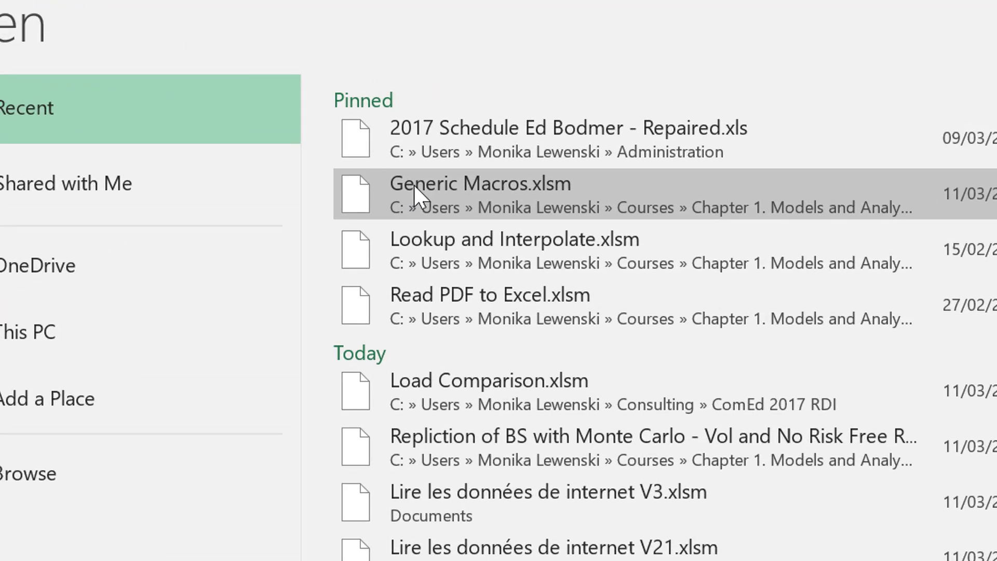
{"action": "scroll", "coordinate": [393, 215], "scroll_direction": "down", "scroll_amount": 5}
{"action": "left_click", "coordinate": [393, 215]}
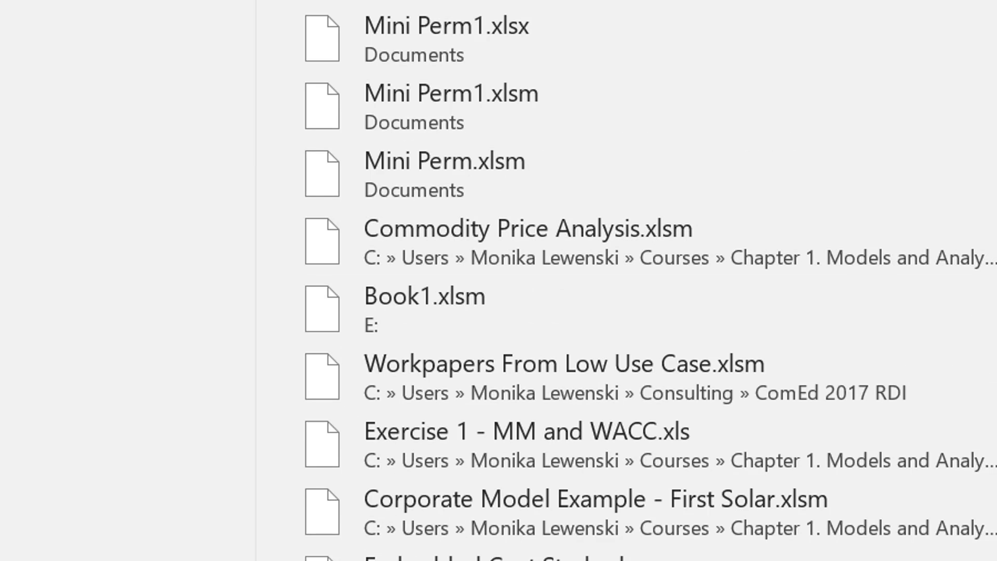
{"action": "scroll", "coordinate": [623, 280], "scroll_direction": "up", "scroll_amount": 10}
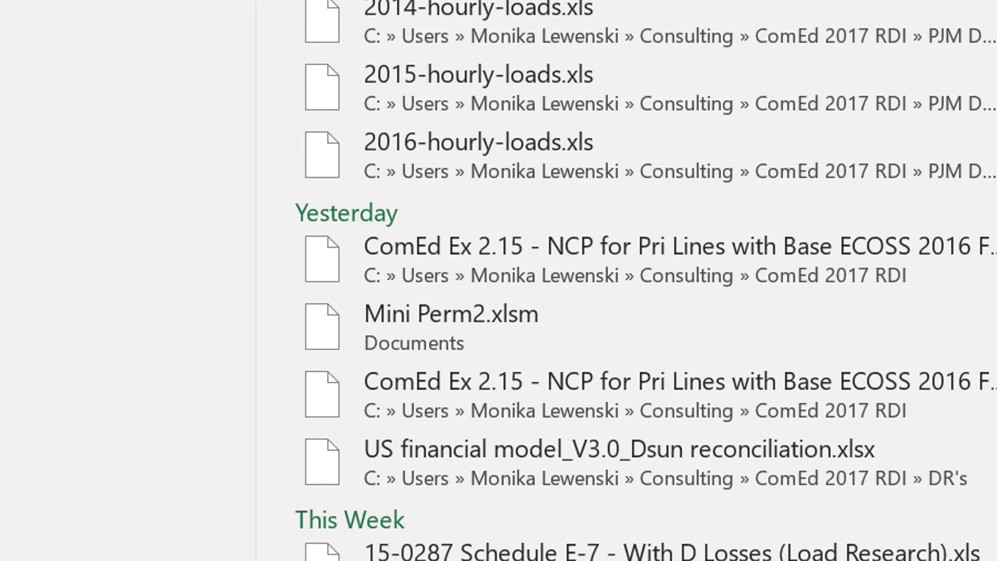
{"action": "scroll", "coordinate": [623, 281], "scroll_direction": "up", "scroll_amount": 5}
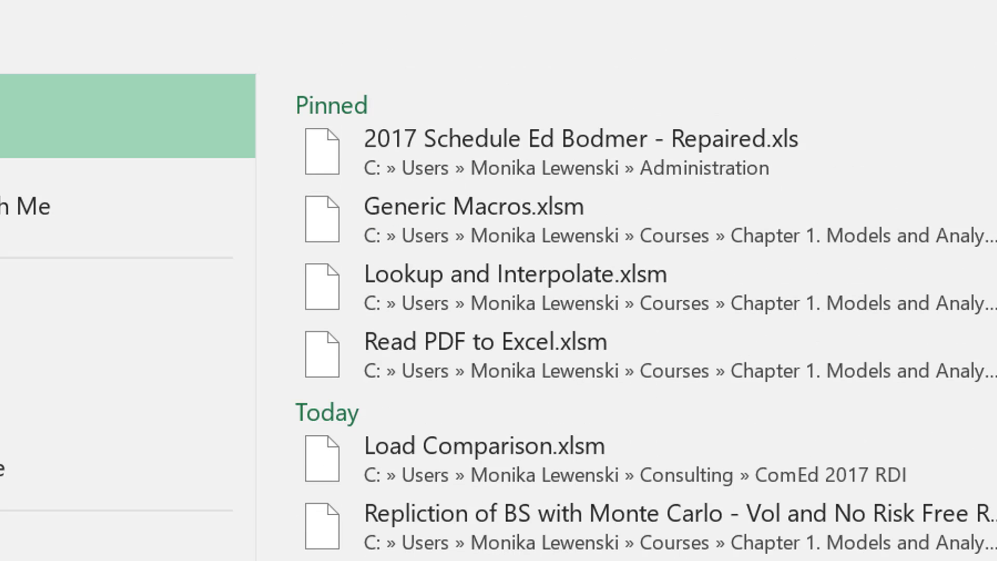
{"action": "left_click", "coordinate": [461, 207]}
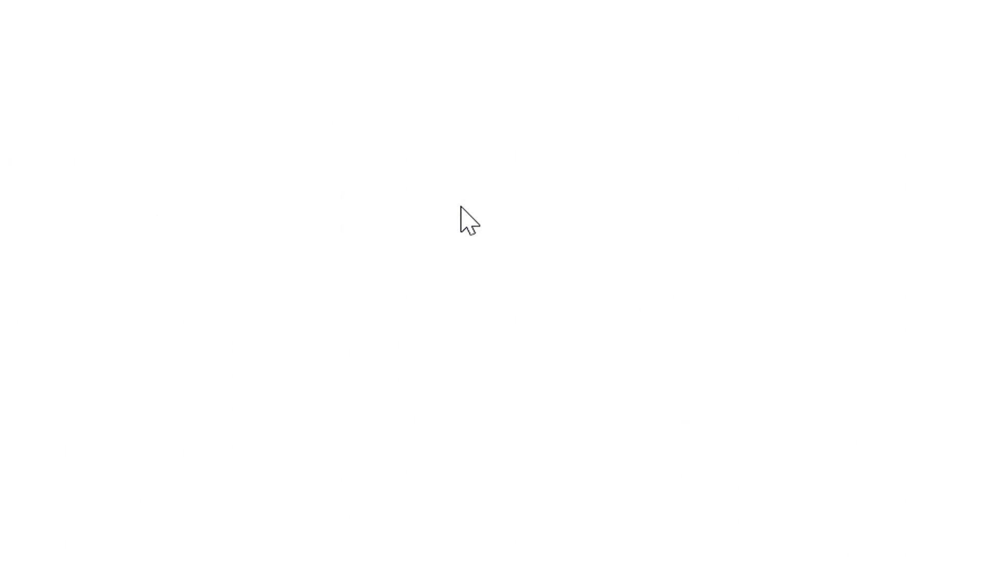
{"action": "left_click", "coordinate": [462, 209]}
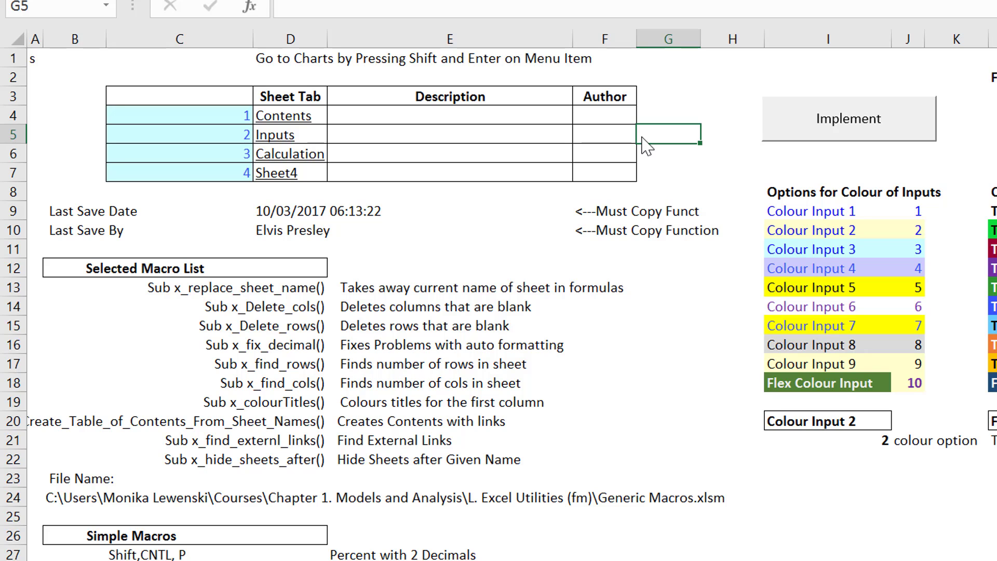
{"action": "left_click", "coordinate": [819, 113]}
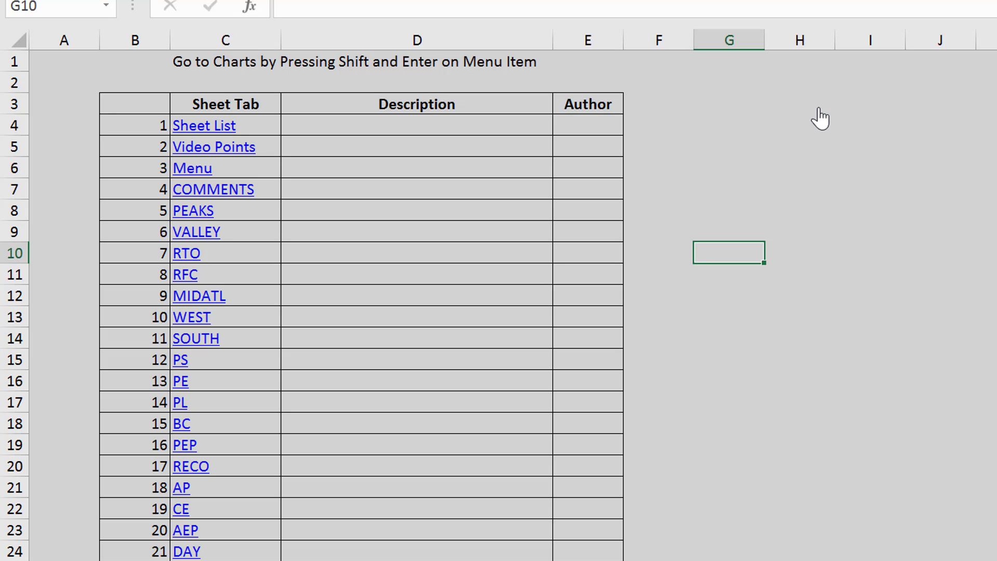
Look over the table of linked sheet names on the Sheet List sheet
{"action": "key", "text": "Left"}
{"action": "key", "text": "Left"}
{"action": "key", "text": "Left"}
{"action": "key", "text": "Left"}
{"action": "key", "text": "Right"}
{"action": "key", "text": "Right"}
{"action": "key", "text": "Right"}
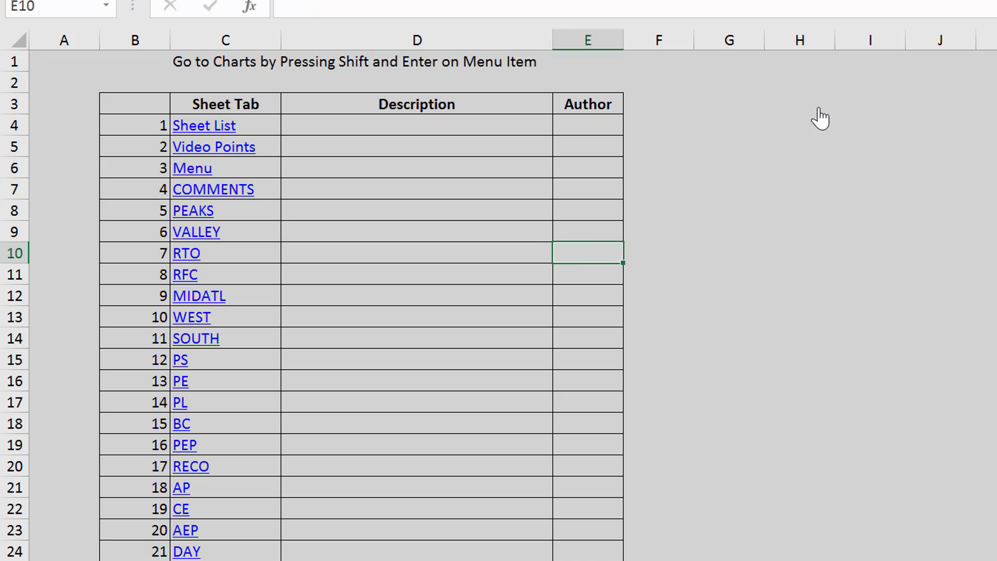
Examine the Public Service row on the sheet of yearly totals, including its COMMENTS reference and the SUM(INDIRECT) formula for 2009
{"action": "key", "text": "shift+Return"}
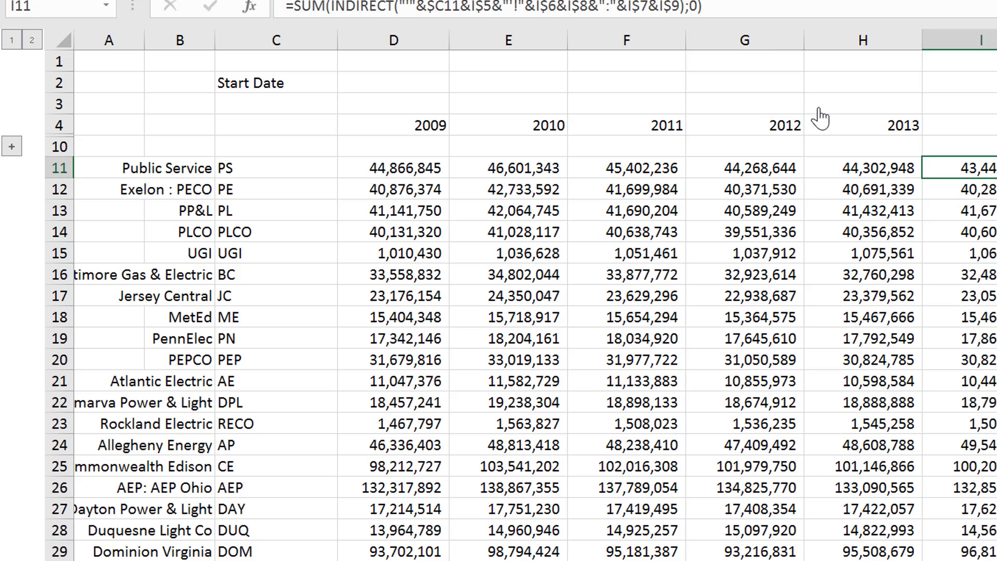
{"action": "key", "text": "Left"}
{"action": "key", "text": "Left"}
{"action": "key", "text": "Left"}
{"action": "key", "text": "Left"}
{"action": "key", "text": "Left"}
{"action": "key", "text": "Left"}
{"action": "key", "text": "Left"}
{"action": "key", "text": "Left"}
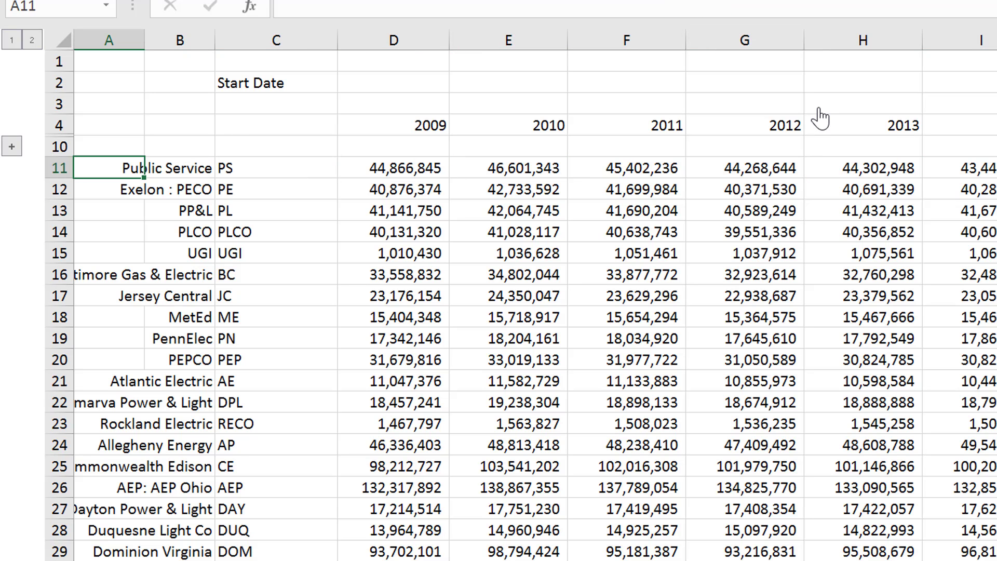
{"action": "key", "text": "Right"}
{"action": "key", "text": "Right"}
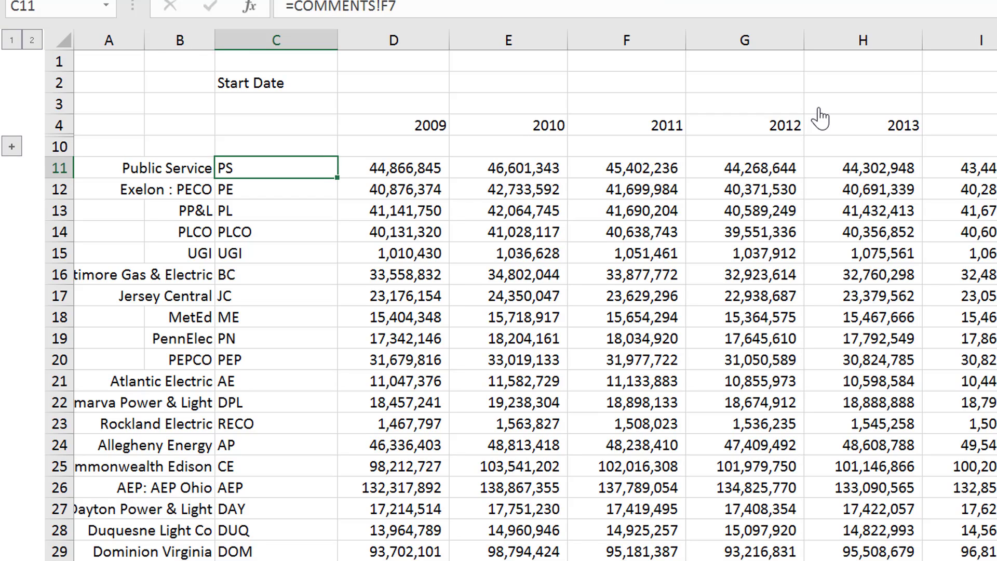
{"action": "key", "text": "Right"}
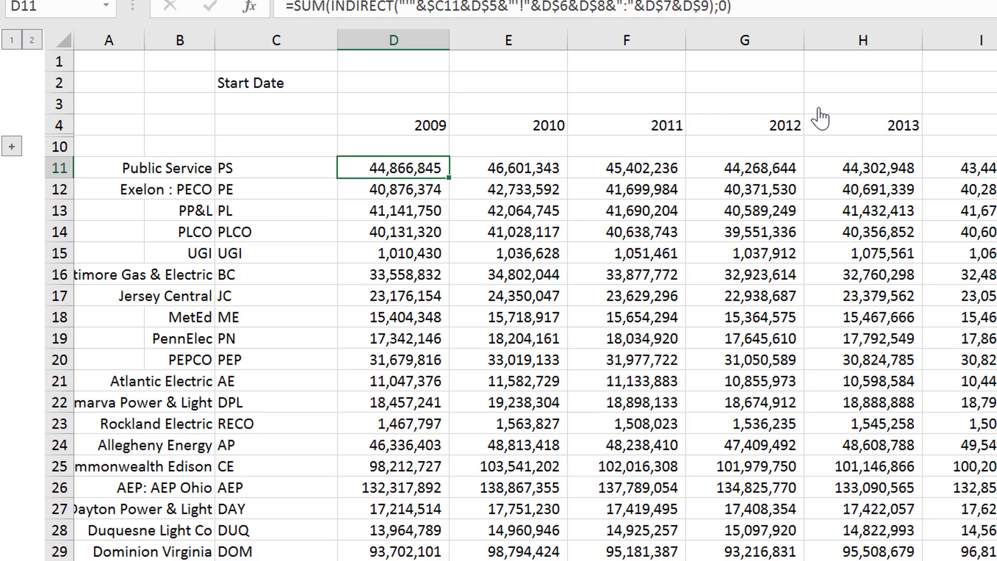
Return to the Sheet List sheet and clear its whole existing table of sheet names
{"action": "key", "text": "ctrl+Page_Up"}
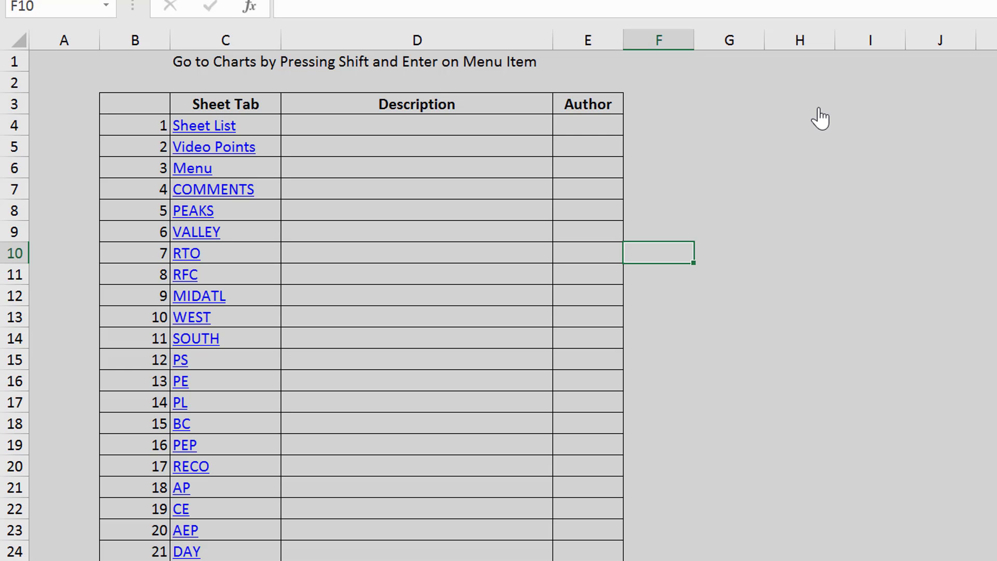
{"action": "key", "text": "Left"}
{"action": "key", "text": "Left"}
{"action": "key", "text": "Left"}
{"action": "key", "text": "ctrl+space"}
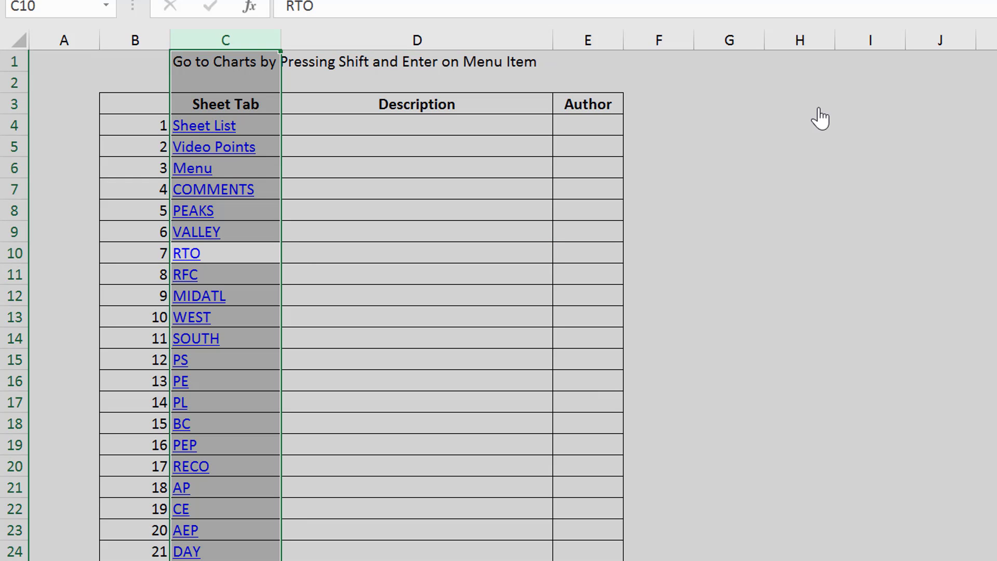
{"action": "key", "text": "ctrl+a"}
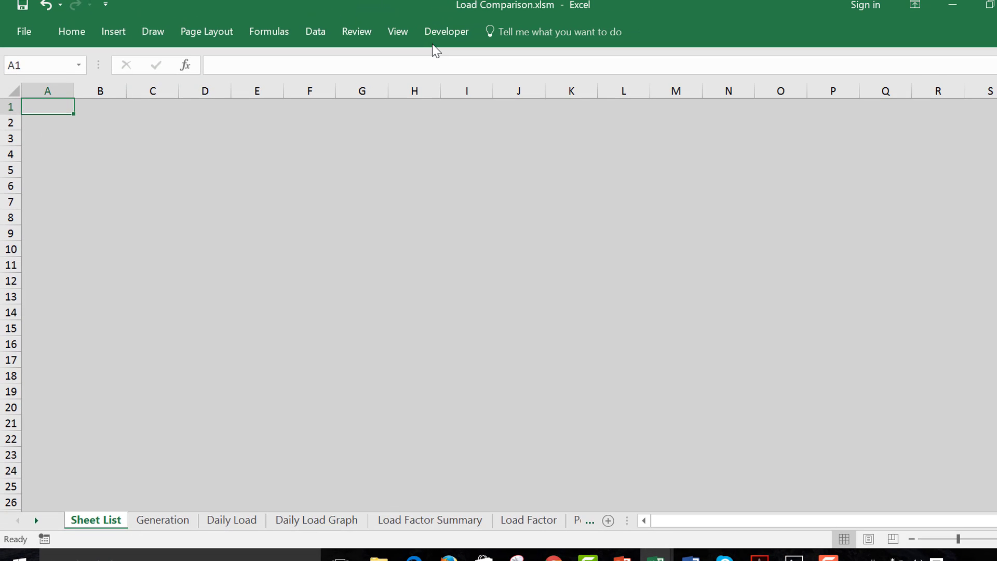
Run the x_Create_Table_of_Contents_From_Sheet_Names macro from Generic Macros.xlsm on the empty Sheet List sheet
{"action": "left_click", "coordinate": [441, 40]}
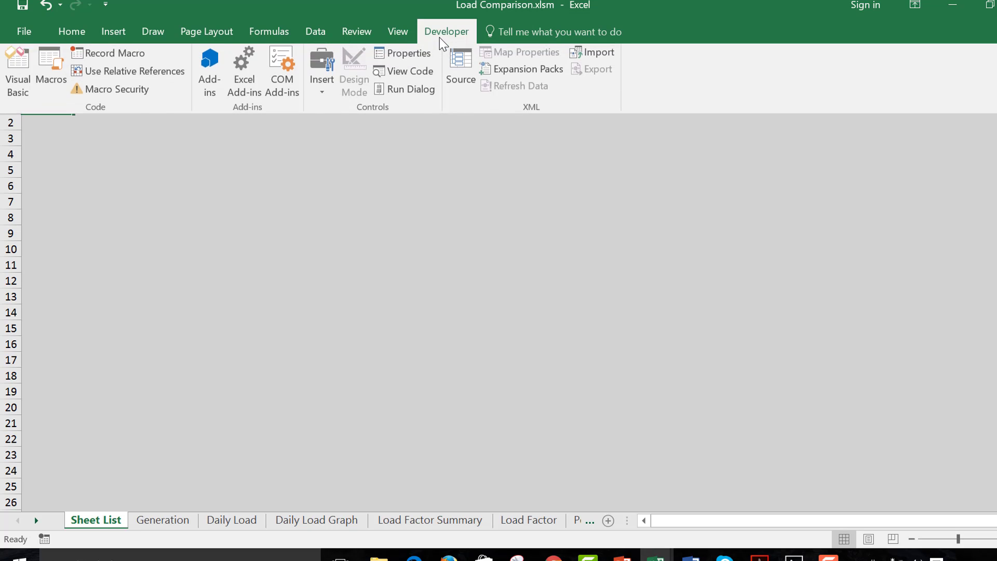
{"action": "left_click", "coordinate": [55, 73]}
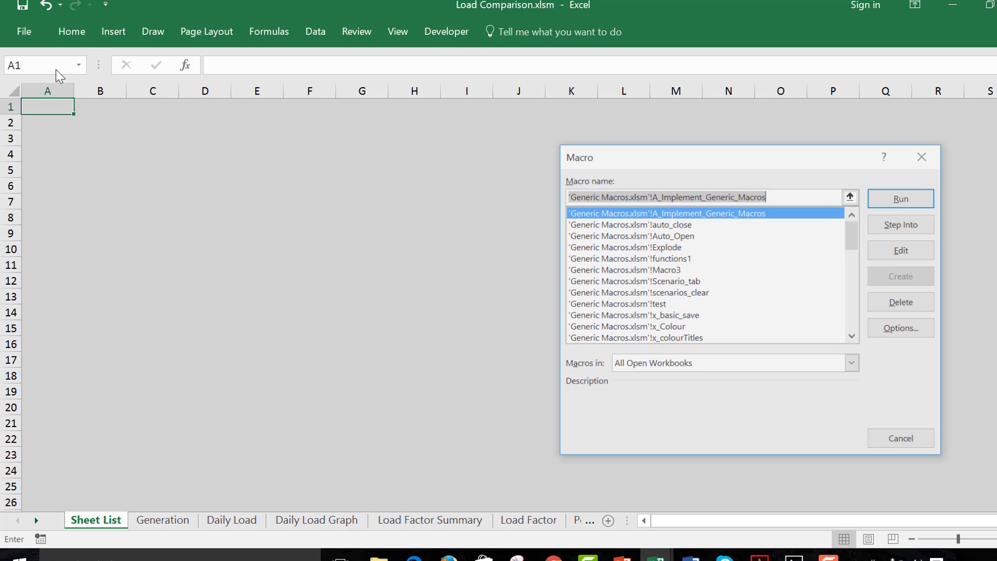
{"action": "left_click", "coordinate": [855, 325]}
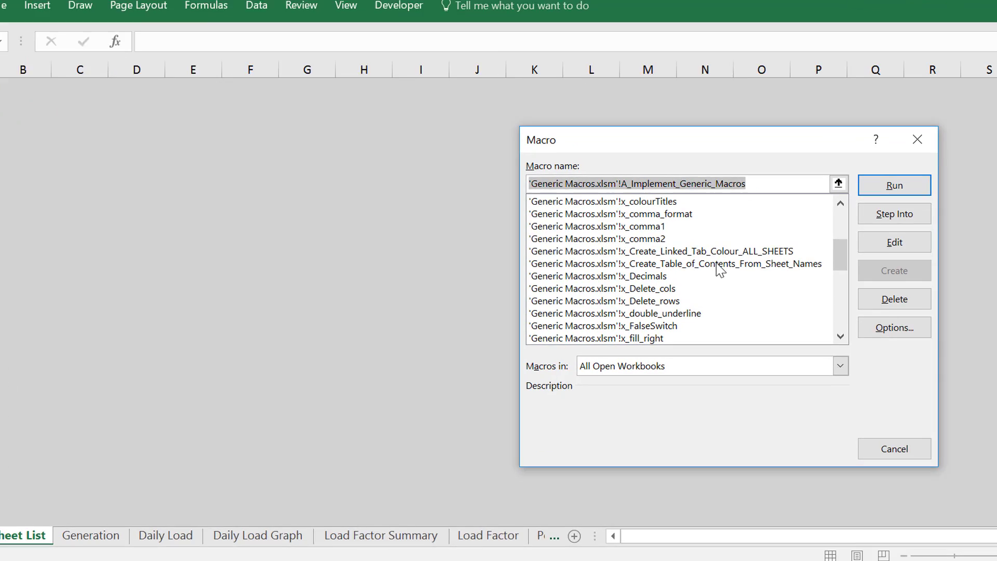
{"action": "left_click", "coordinate": [754, 269]}
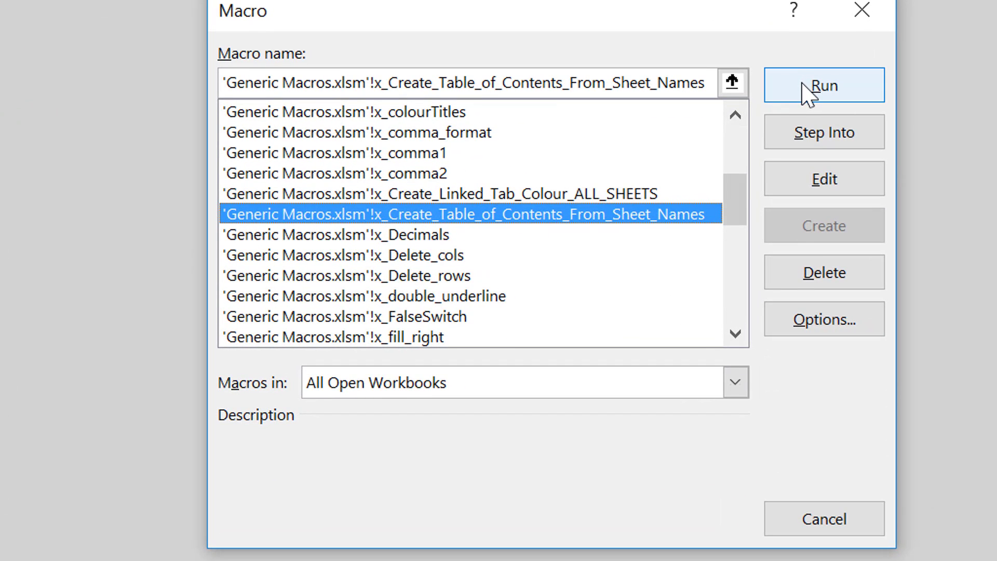
{"action": "left_click", "coordinate": [805, 91]}
{"action": "key", "text": "Return"}
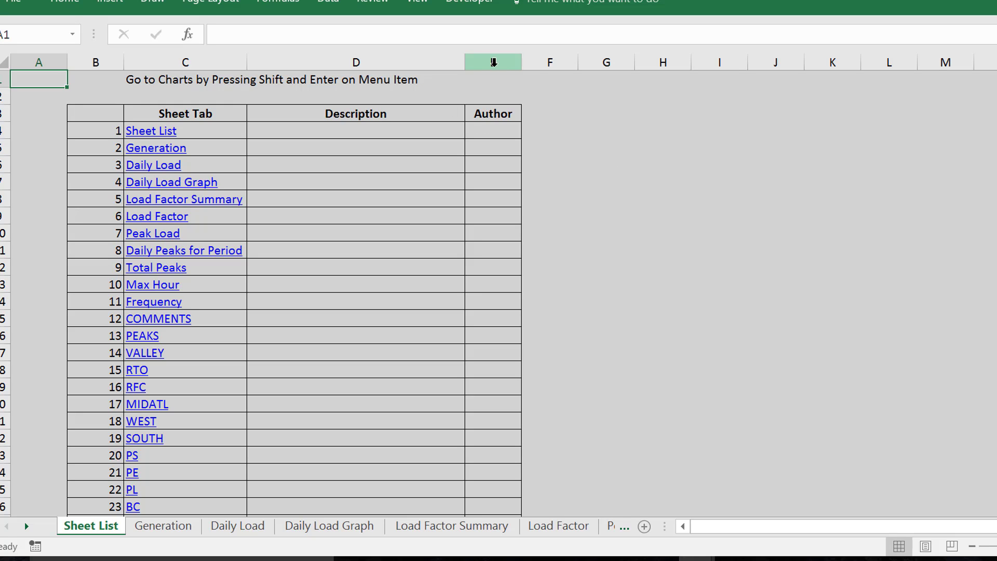
Delete the Author column from the new table of contents and widen the Sheet Tab column
{"action": "left_click", "coordinate": [503, 63]}
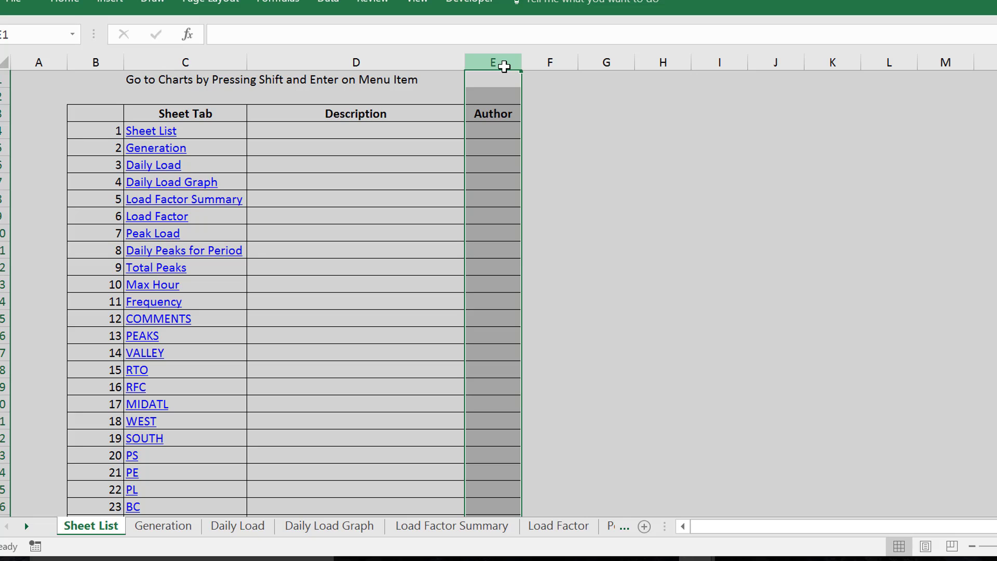
{"action": "key", "text": "ctrl+minus"}
{"action": "key", "text": "Left"}
{"action": "key", "text": "Left"}
{"action": "key", "text": "Left"}
{"action": "key", "text": "Down"}
{"action": "key", "text": "Down"}
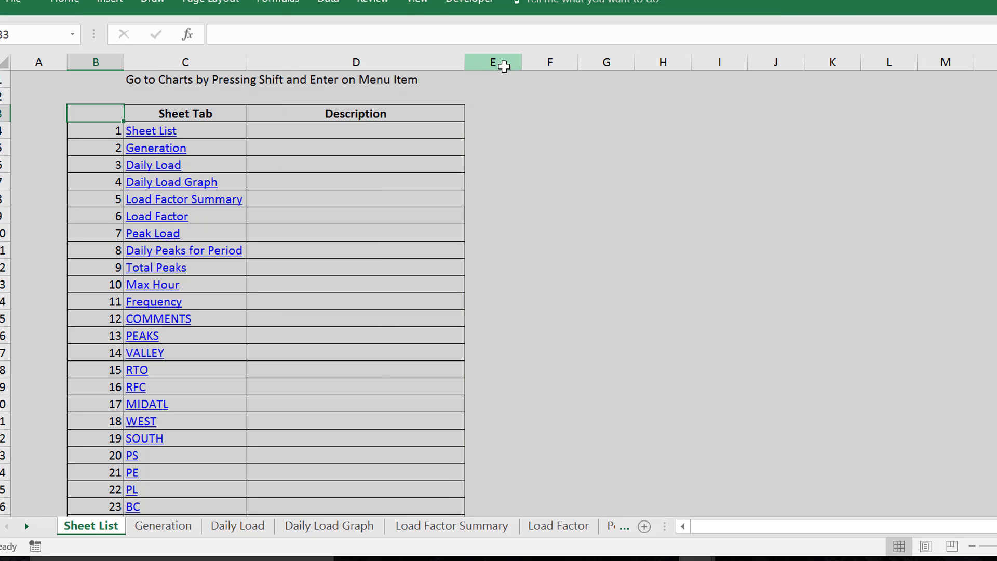
{"action": "left_click_drag", "start_coordinate": [246, 63], "coordinate": [317, 77]}
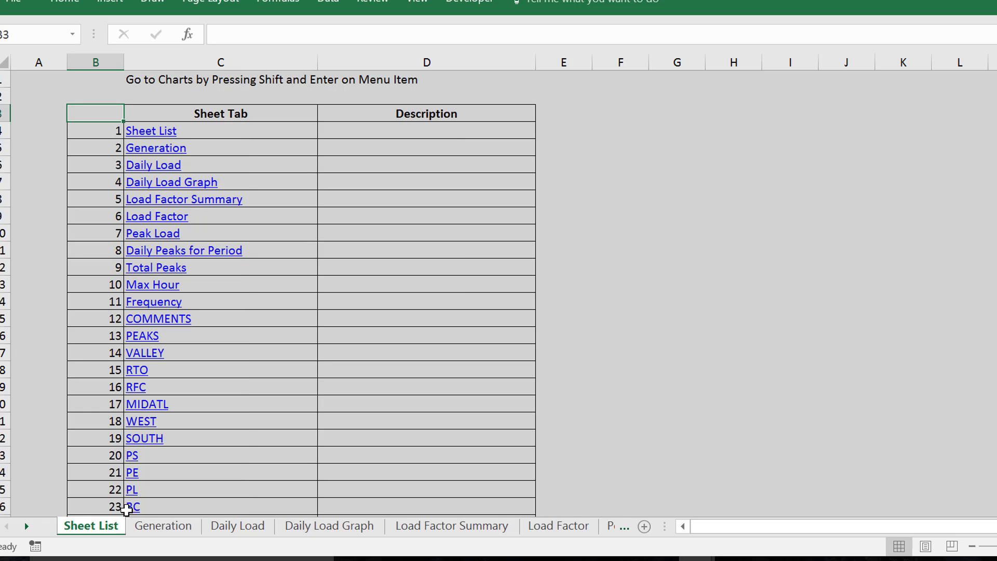
Follow the RTO link to its hourly data sheet and return to the Sheet List sheet
{"action": "left_click", "coordinate": [138, 372]}
{"action": "left_click", "coordinate": [138, 371]}
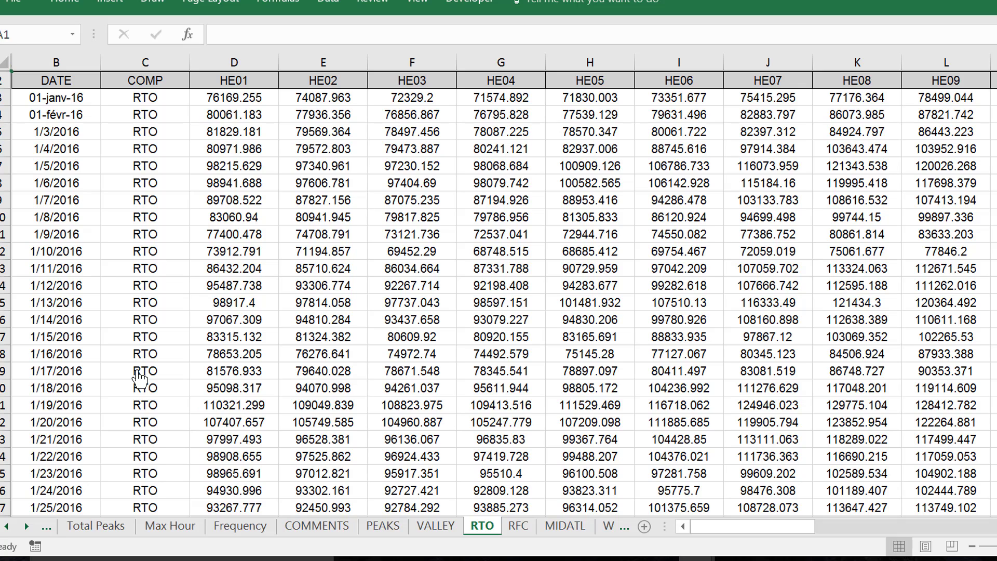
{"action": "key", "text": "alt+Left"}
{"action": "key", "text": "Left"}
{"action": "key", "text": "Down"}
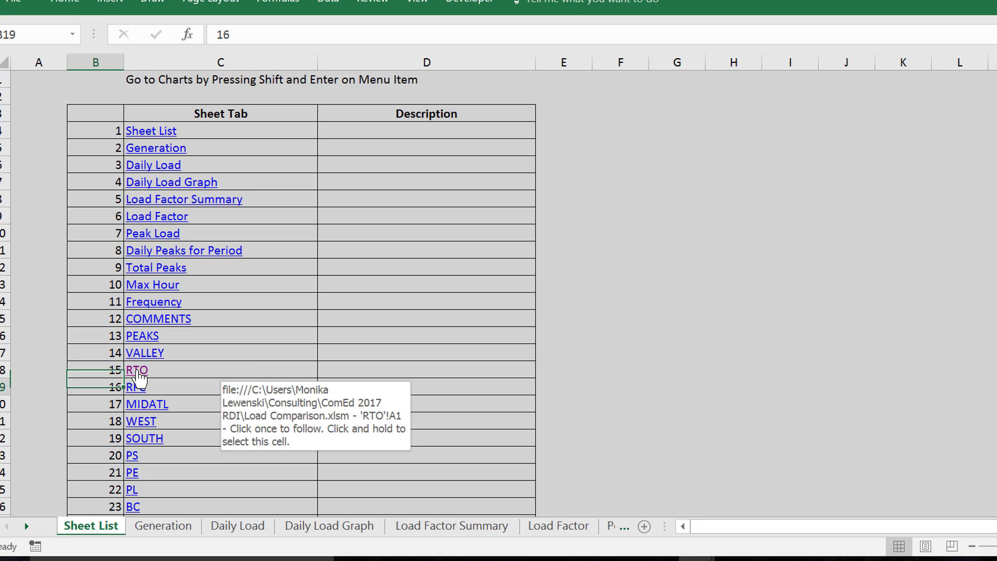
Look through the generated list of sheet links down to its file details and back up to the first entries
{"action": "key", "text": "Down"}
{"action": "key", "text": "Page_Down"}
{"action": "key", "text": "Page_Down"}
{"action": "key", "text": "Page_Down"}
{"action": "key", "text": "Page_Down"}
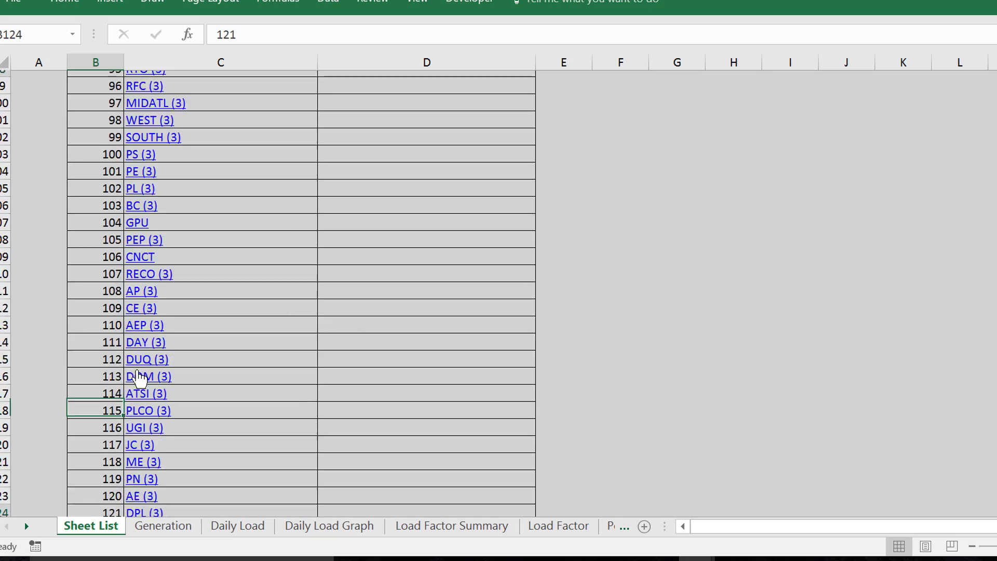
{"action": "key", "text": "Page_Down"}
{"action": "key", "text": "Page_Down"}
{"action": "key", "text": "Page_Down"}
{"action": "key", "text": "Page_Down"}
{"action": "key", "text": "Page_Down"}
{"action": "key", "text": "Page_Down"}
{"action": "key", "text": "Page_Down"}
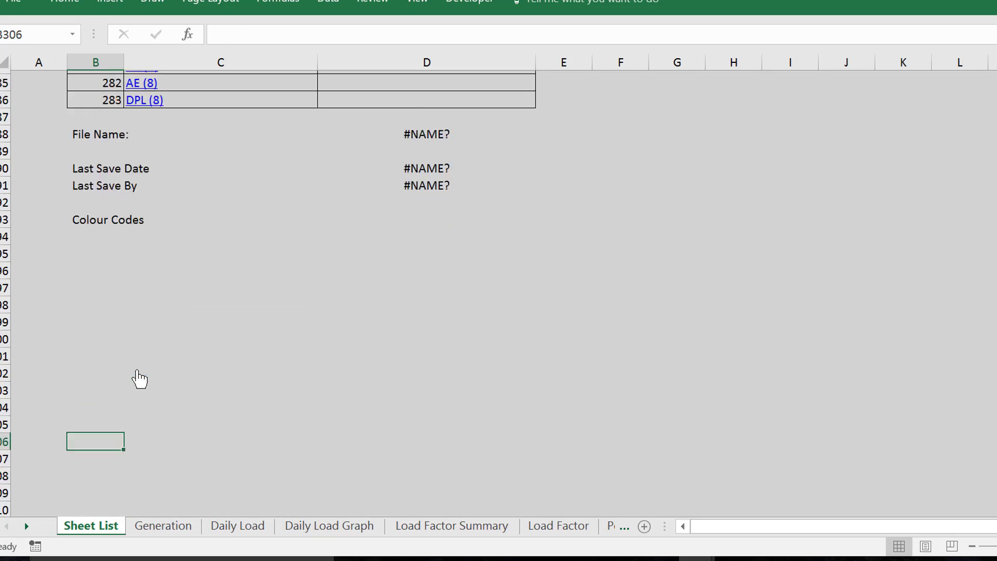
{"action": "key", "text": "Page_Down"}
{"action": "key", "text": "Page_Up"}
{"action": "key", "text": "Page_Up"}
{"action": "key", "text": "Page_Up"}
{"action": "key", "text": "Page_Up"}
{"action": "key", "text": "Page_Up"}
{"action": "key", "text": "Page_Up"}
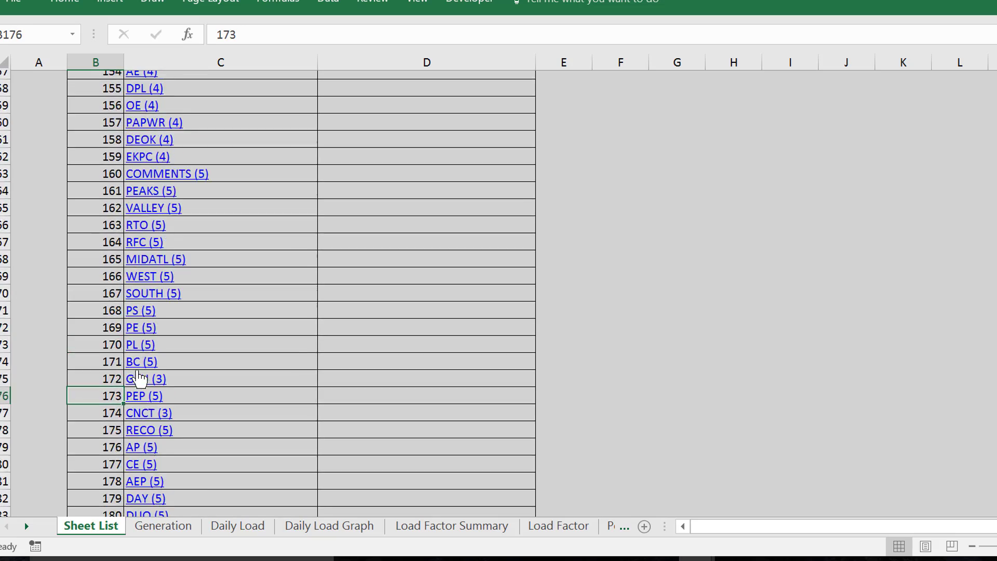
{"action": "key", "text": "Page_Up"}
{"action": "key", "text": "Page_Up"}
{"action": "key", "text": "Page_Up"}
{"action": "key", "text": "Page_Up"}
{"action": "key", "text": "Page_Up"}
{"action": "key", "text": "Page_Up"}
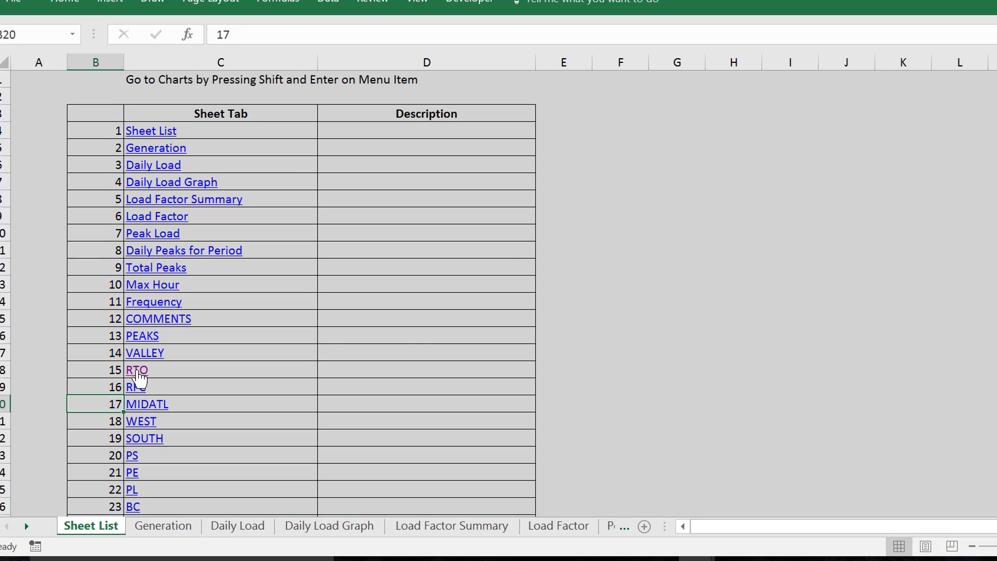
Go to the Generation sheet and expand its collapsed group of rows 5 to 9
{"action": "key", "text": "shift+Return"}
{"action": "key", "text": "Right"}
{"action": "key", "text": "Left"}
{"action": "key", "text": "Left"}
{"action": "key", "text": "Left"}
{"action": "key", "text": "Left"}
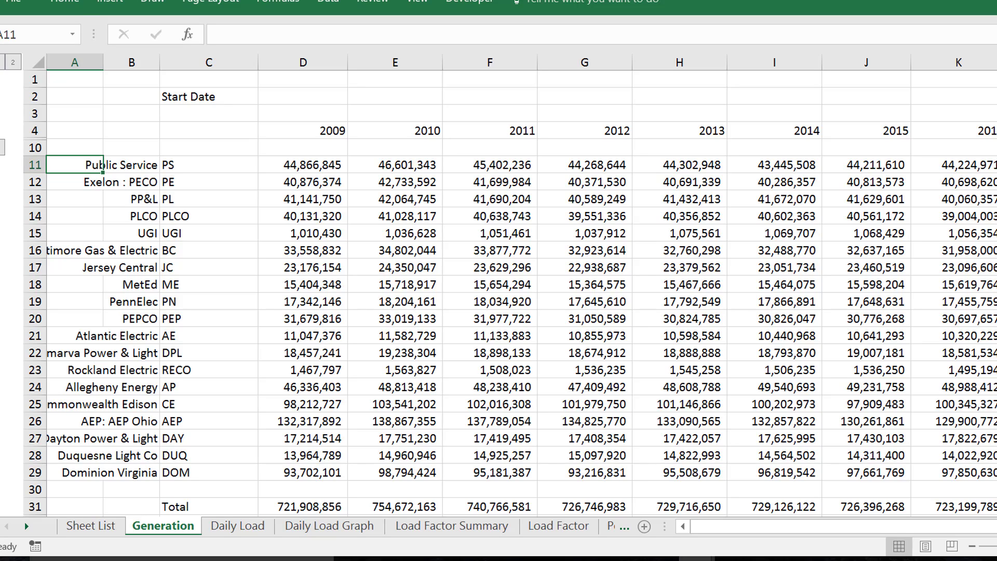
{"action": "left_click", "coordinate": [2, 150]}
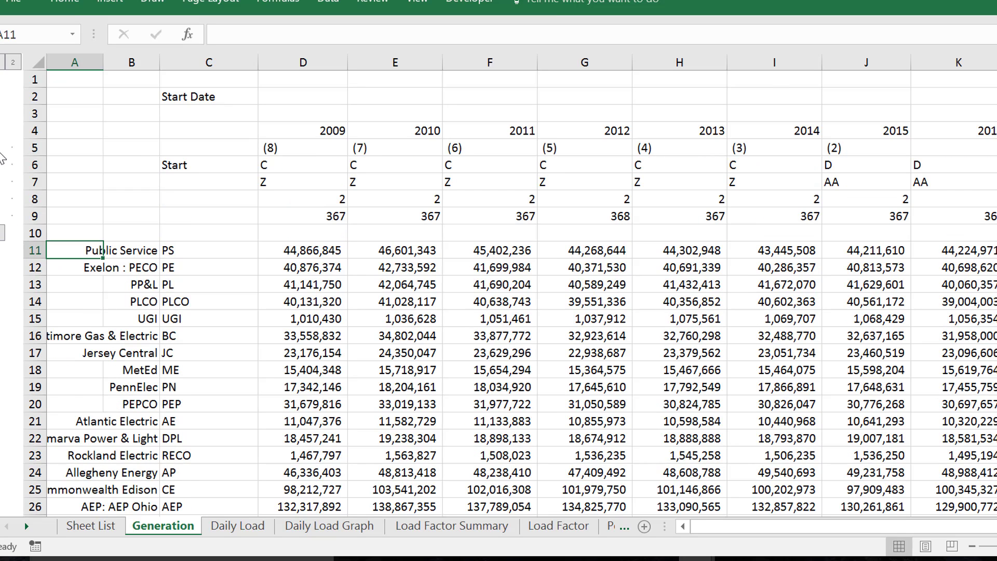
Examine the year headings and the expanded helper rows beneath them on the Generation sheet
{"action": "left_click", "coordinate": [357, 195]}
{"action": "key", "text": "Up"}
{"action": "key", "text": "Up"}
{"action": "key", "text": "Up"}
{"action": "key", "text": "Up"}
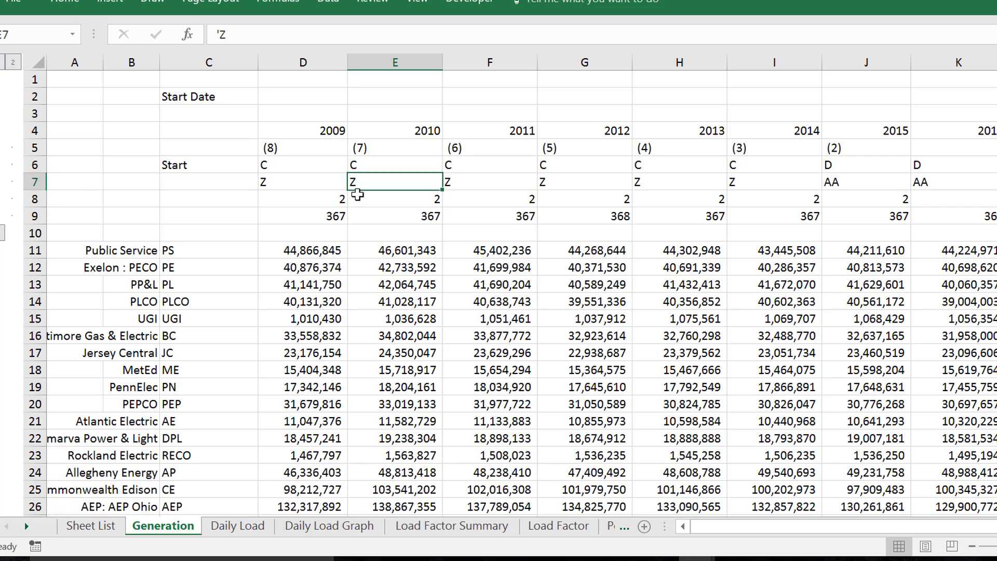
{"action": "key", "text": "Left"}
{"action": "key", "text": "Left"}
{"action": "key", "text": "Right"}
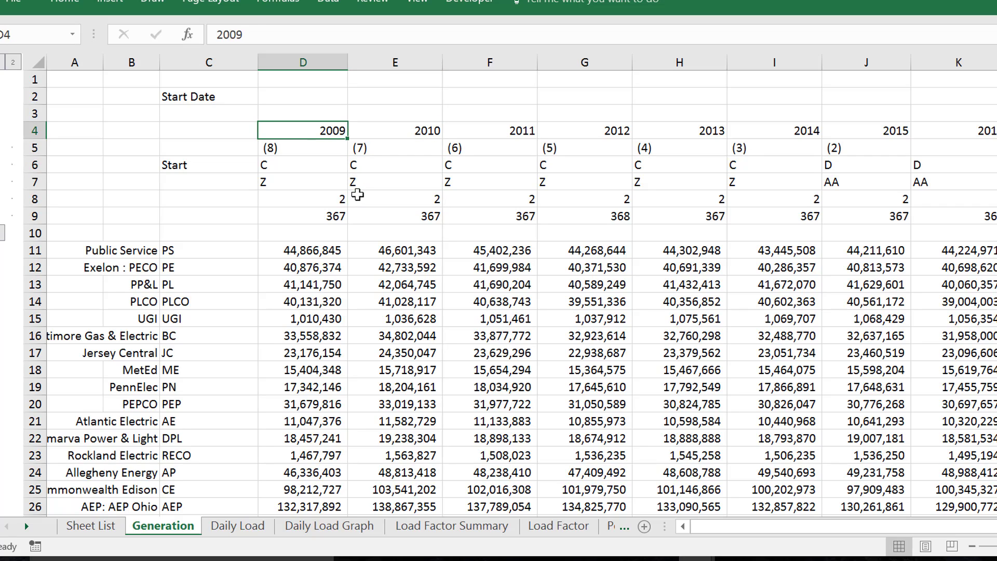
{"action": "key", "text": "Left"}
{"action": "key", "text": "Right"}
{"action": "key", "text": "Left"}
{"action": "key", "text": "Left"}
{"action": "key", "text": "Down"}
{"action": "key", "text": "Down"}
{"action": "key", "text": "Down"}
{"action": "key", "text": "Down"}
{"action": "key", "text": "Down"}
{"action": "key", "text": "Down"}
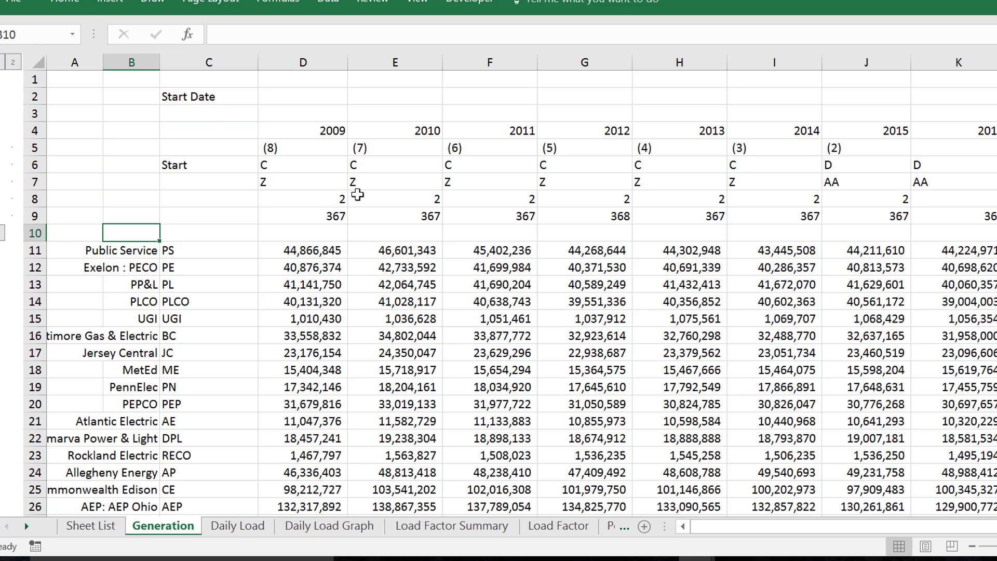
Enter the heading "Sheet Name" in cell C10, above the column of sheet codes
{"action": "key", "text": "Right"}
{"action": "key", "text": "Up"}
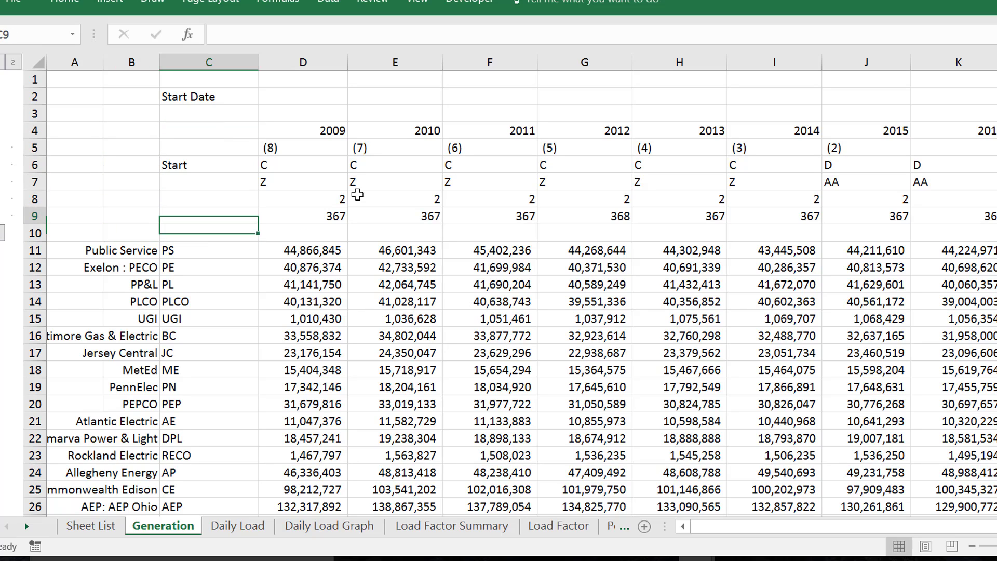
{"action": "key", "text": "Down"}
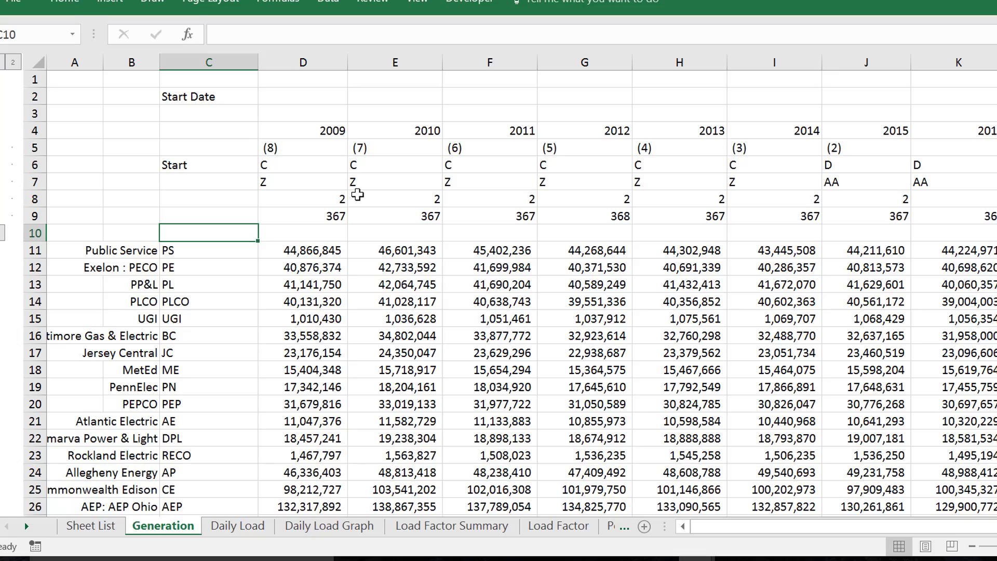
{"action": "type", "text": "Sheet "}
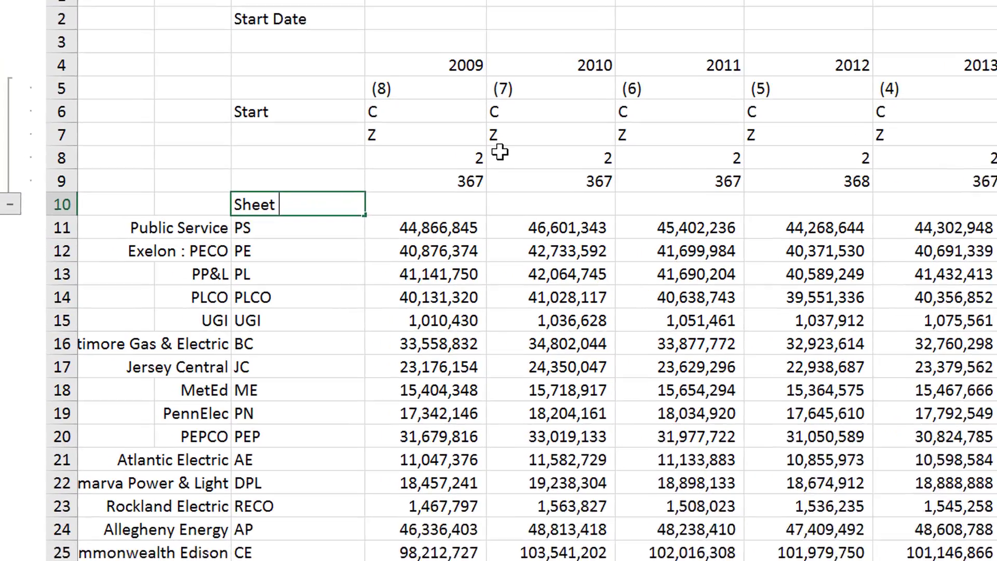
{"action": "type", "text": "NAme"}
{"action": "key", "text": "BackSpace"}
{"action": "key", "text": "BackSpace"}
{"action": "key", "text": "BackSpace"}
{"action": "type", "text": "ame"}
{"action": "key", "text": "Left"}
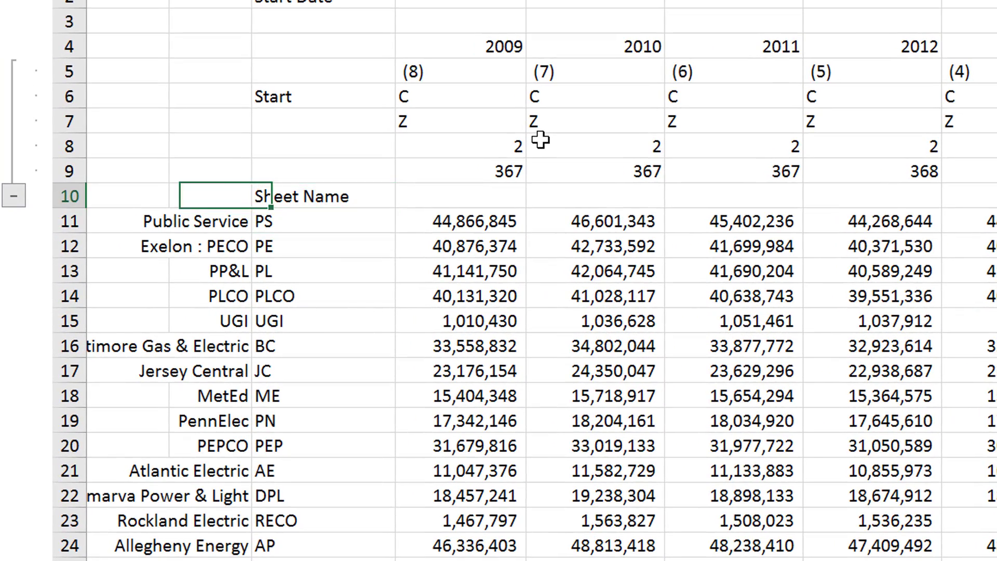
Enter the heading "Co Name" in cell B10, above the company names, and right-align it
{"action": "type", "text": "Co "}
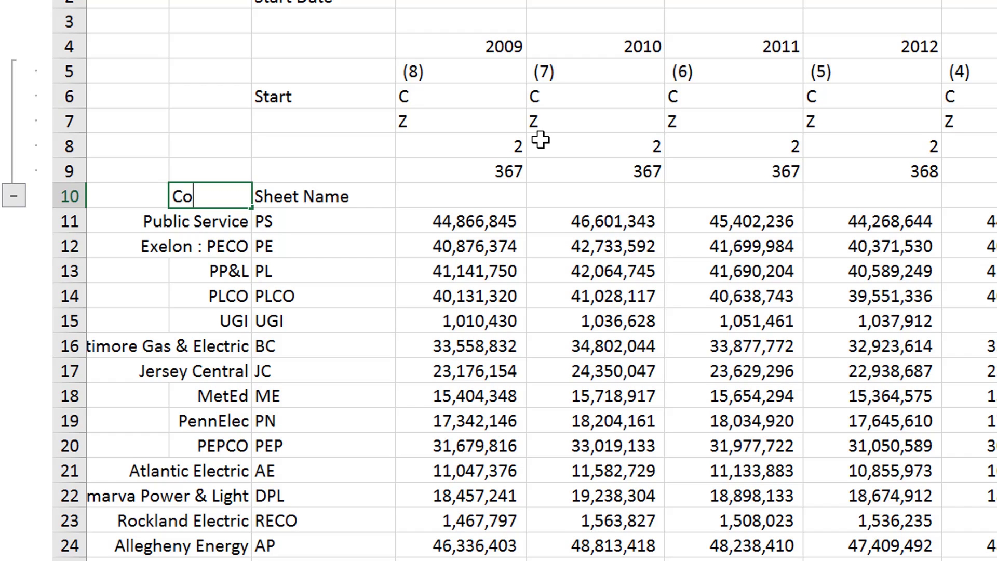
{"action": "type", "text": "Name"}
{"action": "key", "text": "Return"}
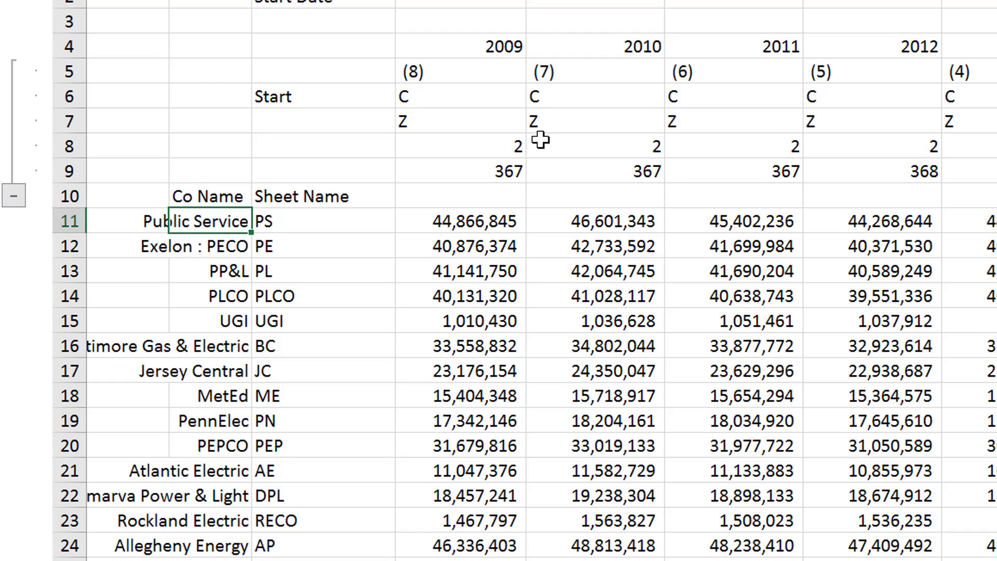
{"action": "key", "text": "Up"}
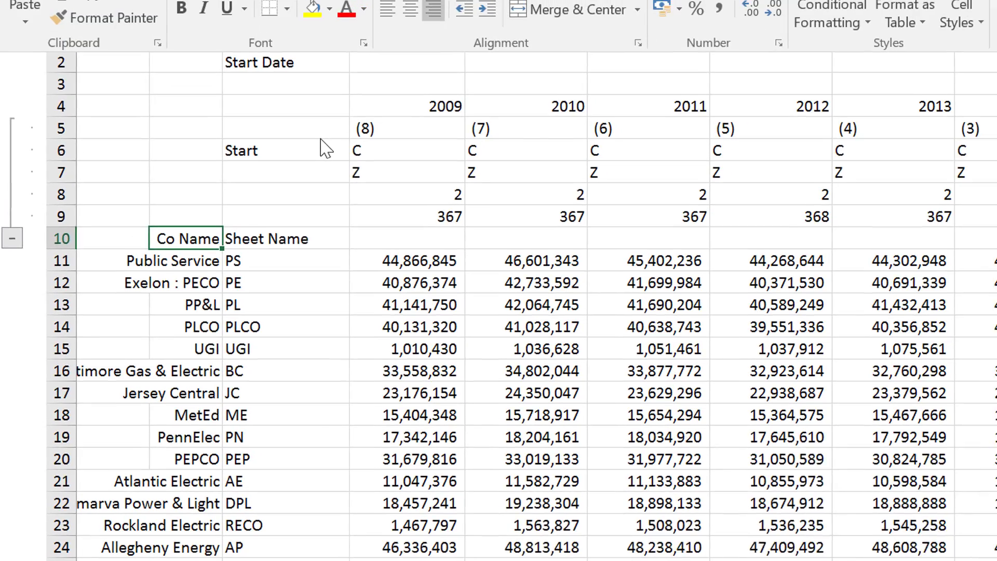
{"action": "key", "text": "Escape"}
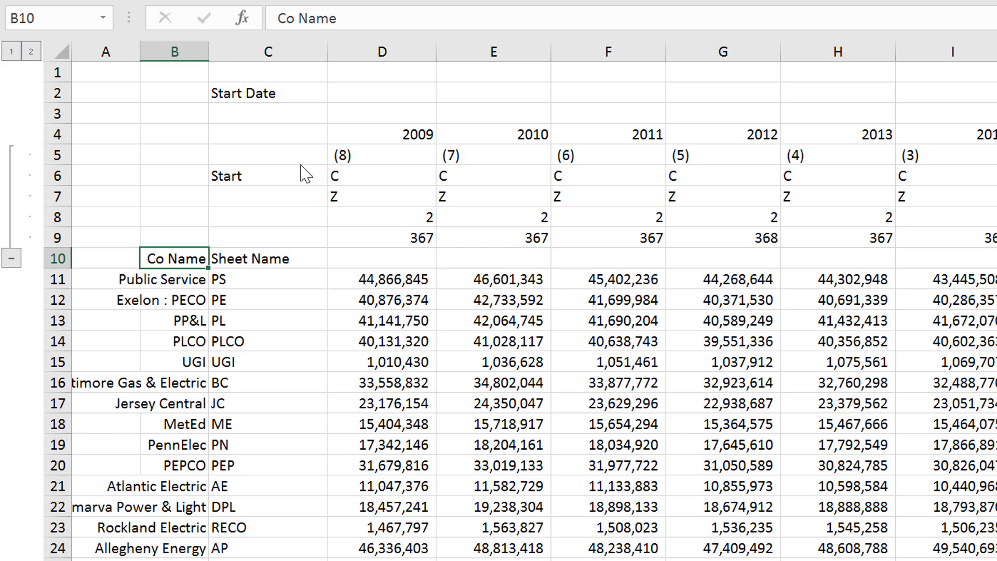
Examine the 2009 heading, its sheet suffix in row 5 and the reference behind the Public Service sheet code
{"action": "key", "text": "Right"}
{"action": "key", "text": "Right"}
{"action": "key", "text": "Up"}
{"action": "key", "text": "Up"}
{"action": "key", "text": "Up"}
{"action": "key", "text": "Up"}
{"action": "key", "text": "Up"}
{"action": "key", "text": "Up"}
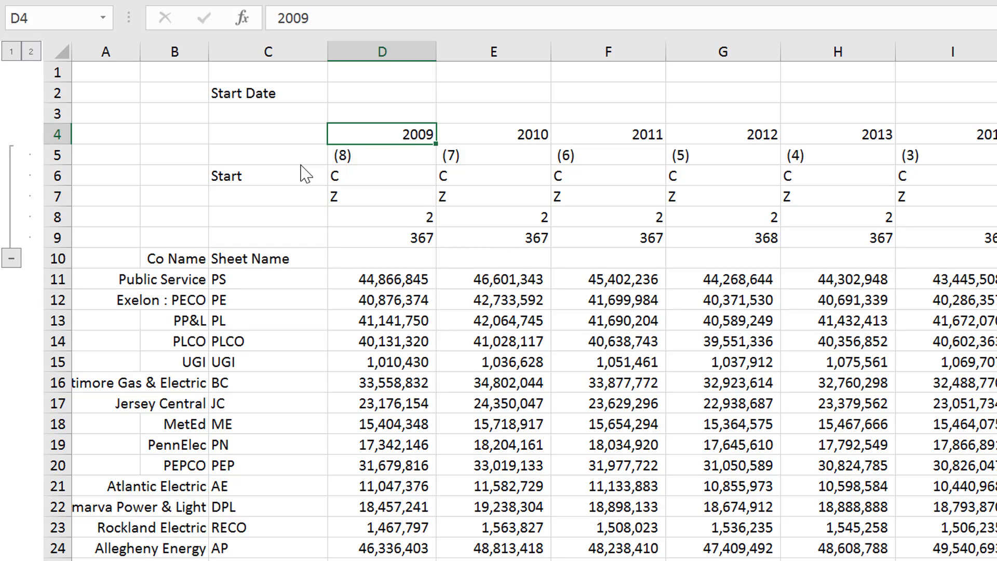
{"action": "key", "text": "Down"}
{"action": "key", "text": "Down"}
{"action": "key", "text": "Down"}
{"action": "key", "text": "Down"}
{"action": "key", "text": "Down"}
{"action": "key", "text": "Down"}
{"action": "key", "text": "Down"}
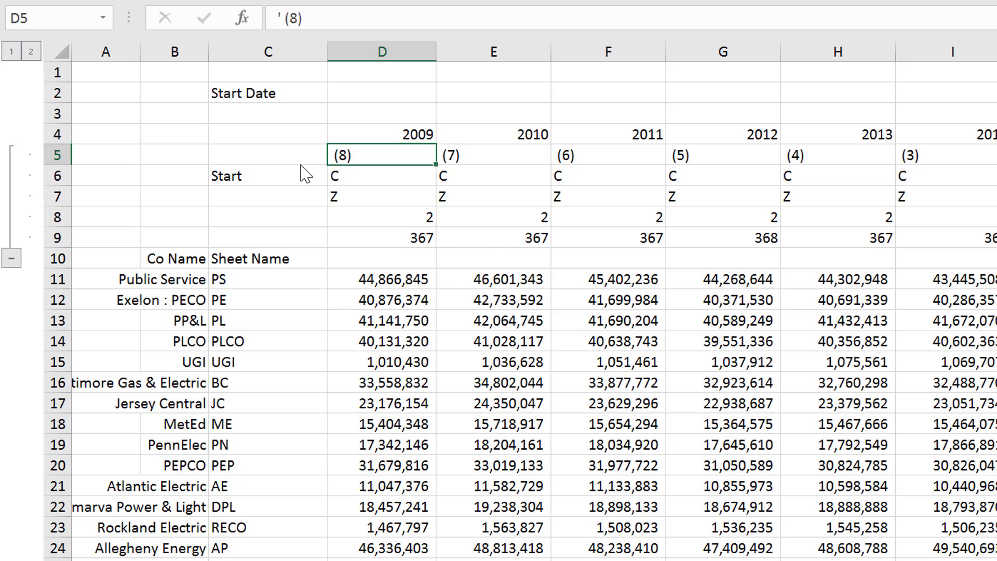
{"action": "key", "text": "Left"}
{"action": "key", "text": "Left"}
{"action": "key", "text": "Right"}
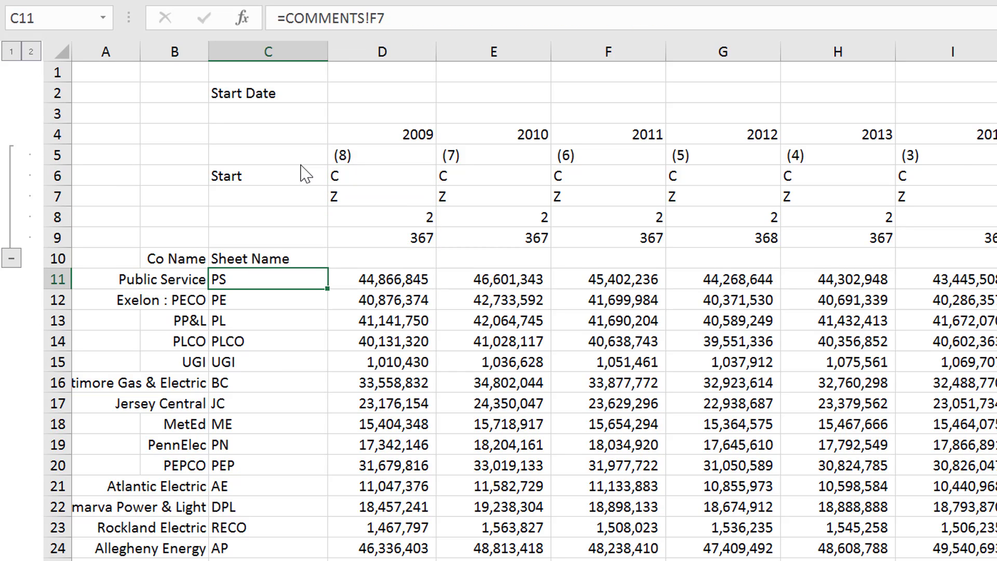
{"action": "key", "text": "Up"}
{"action": "key", "text": "Up"}
{"action": "key", "text": "Up"}
{"action": "key", "text": "Up"}
{"action": "key", "text": "Up"}
{"action": "key", "text": "Up"}
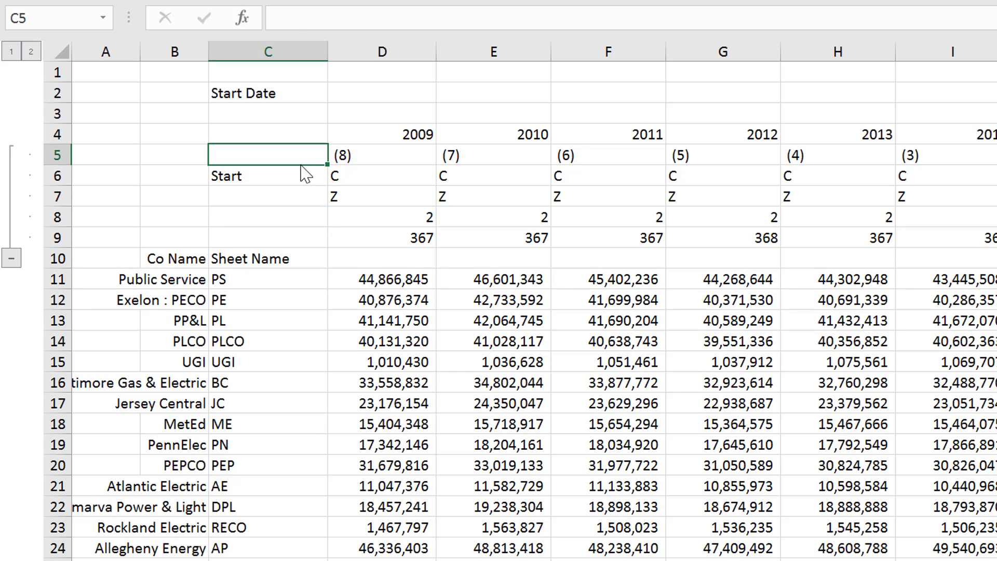
Look over the sheet suffixes in row 5 from the 2009 column across to 2016
{"action": "key", "text": "Right"}
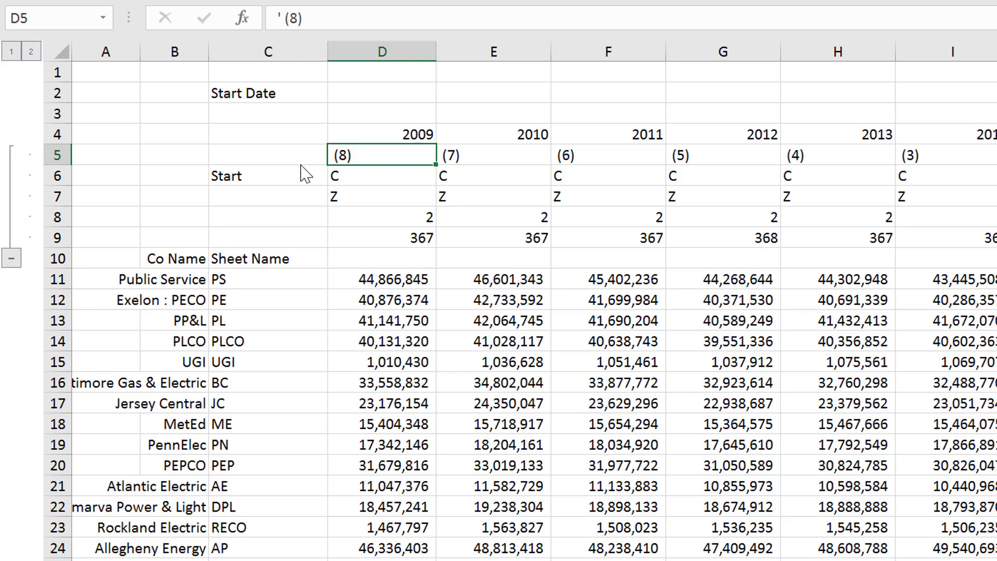
{"action": "key", "text": "Right"}
{"action": "key", "text": "Right"}
{"action": "key", "text": "Right"}
{"action": "key", "text": "Right"}
{"action": "key", "text": "Right"}
{"action": "key", "text": "Right"}
{"action": "key", "text": "Right"}
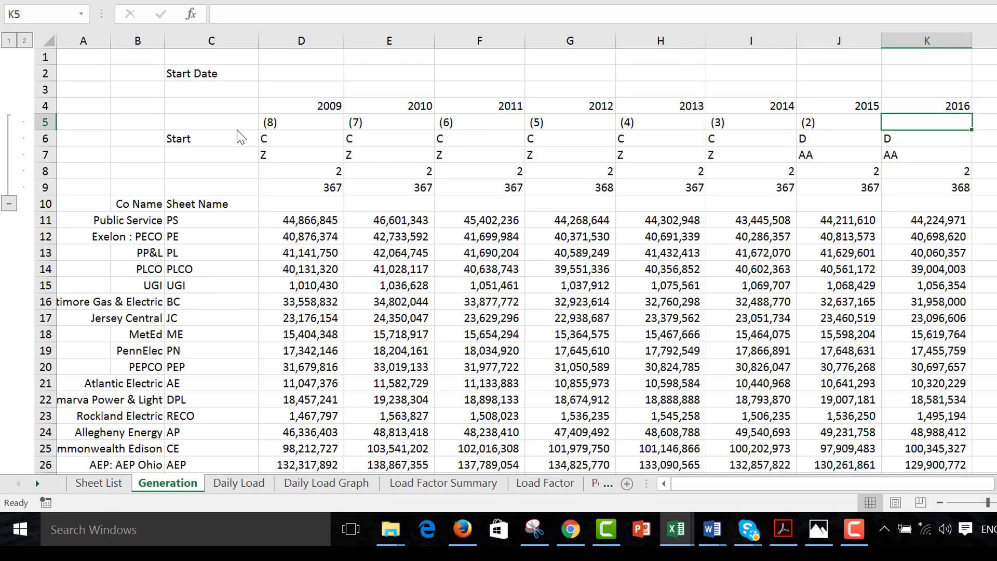
{"action": "key", "text": "Left"}
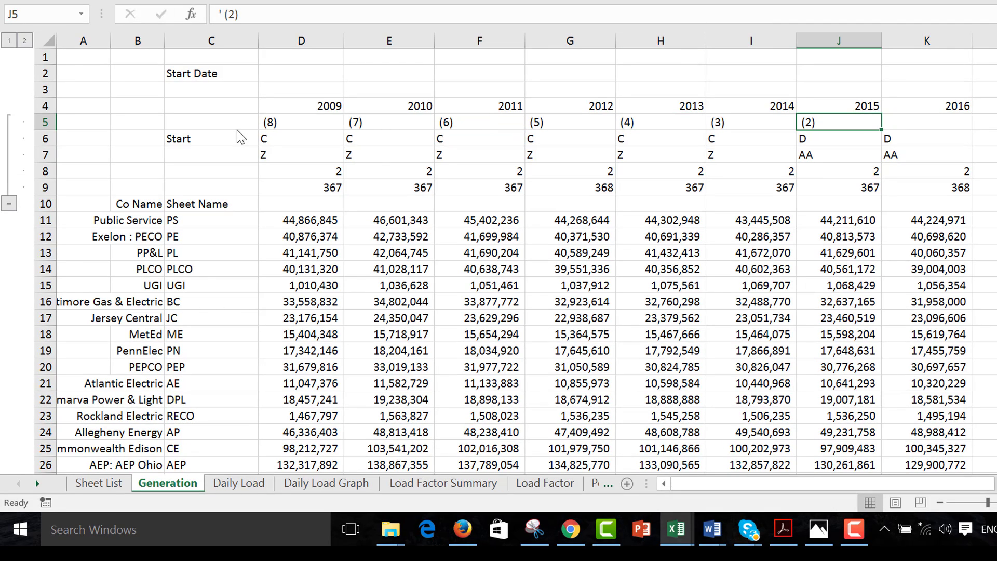
Examine the workbook's full sheet list in the Move or Copy dialog, down to the sheets with the (3) suffix, without moving any sheet
{"action": "key", "text": "alt+h"}
{"action": "key", "text": "o"}
{"action": "key", "text": "m"}
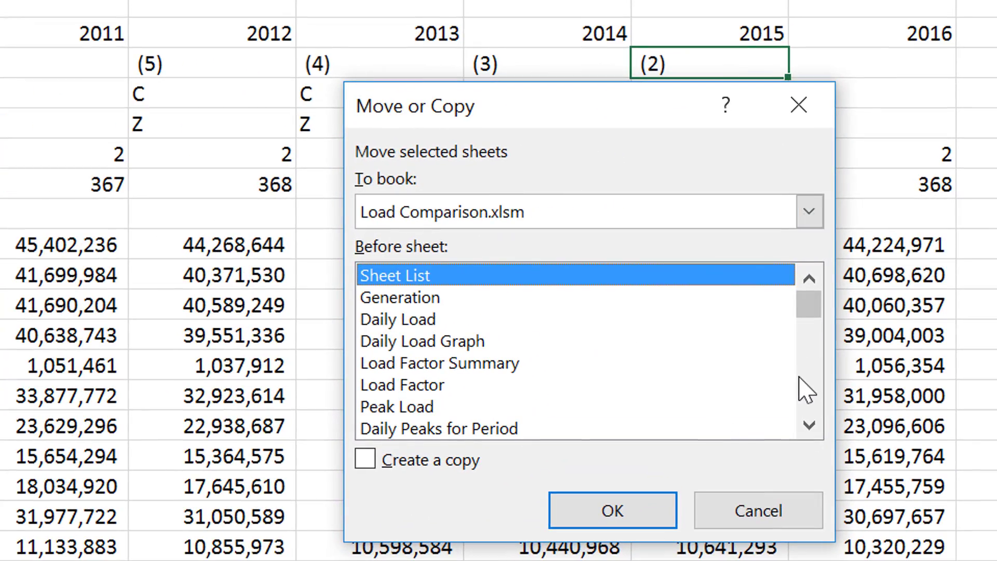
{"action": "left_click", "coordinate": [827, 351]}
{"action": "left_click", "coordinate": [807, 398]}
{"action": "left_click", "coordinate": [808, 401]}
{"action": "left_click", "coordinate": [809, 403]}
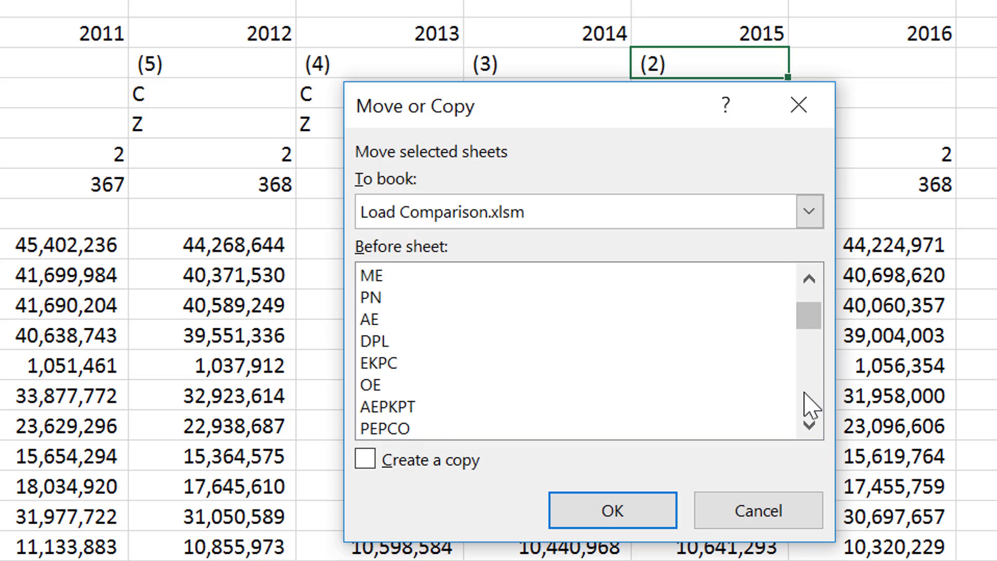
{"action": "left_click", "coordinate": [809, 406]}
{"action": "left_click", "coordinate": [809, 406]}
{"action": "left_click", "coordinate": [810, 406]}
{"action": "left_click", "coordinate": [809, 406]}
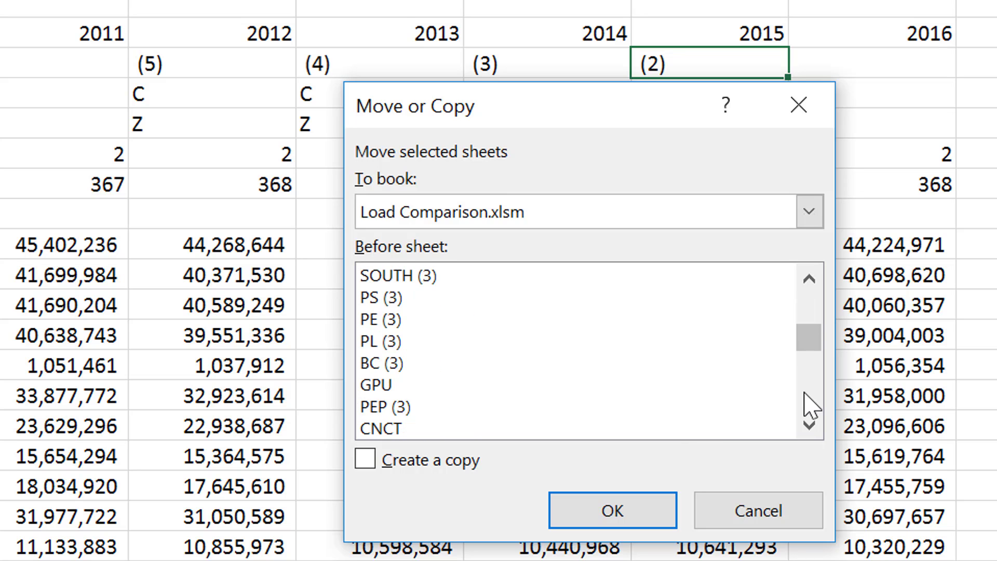
{"action": "left_click", "coordinate": [810, 406]}
{"action": "left_click", "coordinate": [746, 511]}
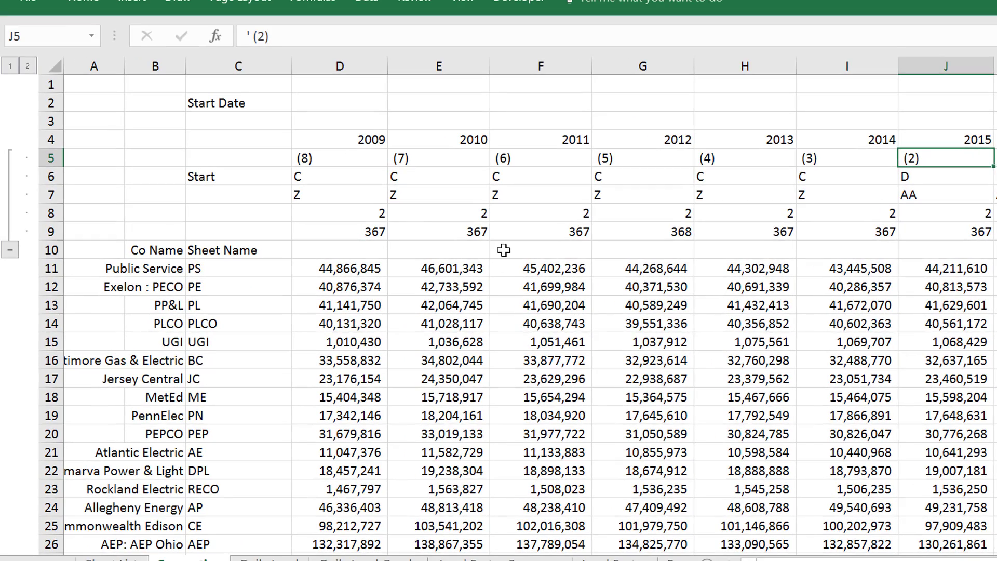
Review the row 5 sheet suffixes back to the 2009 column, together with the year above and the column letter below
{"action": "key", "text": "Left"}
{"action": "key", "text": "Left"}
{"action": "key", "text": "Left"}
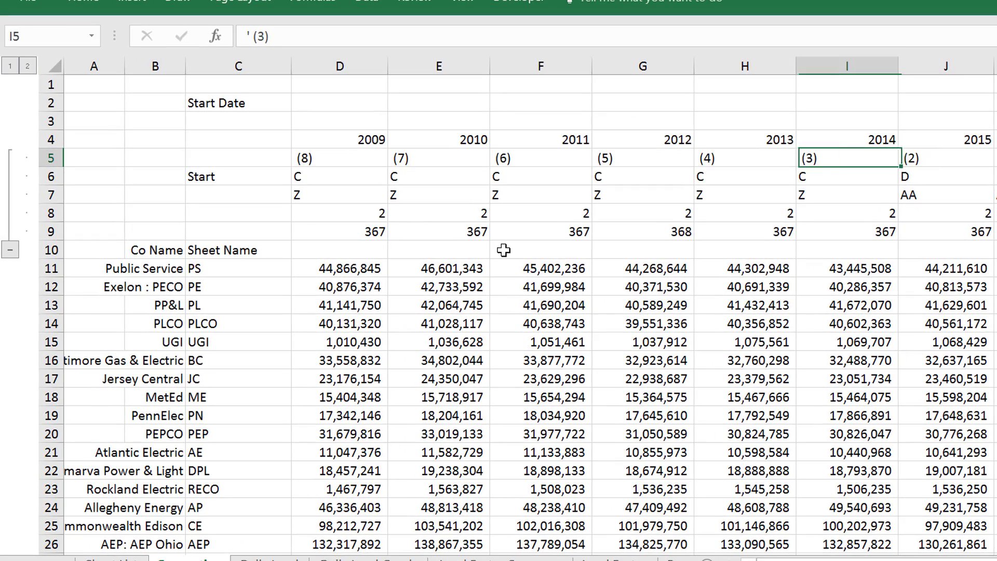
{"action": "key", "text": "Left"}
{"action": "key", "text": "Left"}
{"action": "key", "text": "Left"}
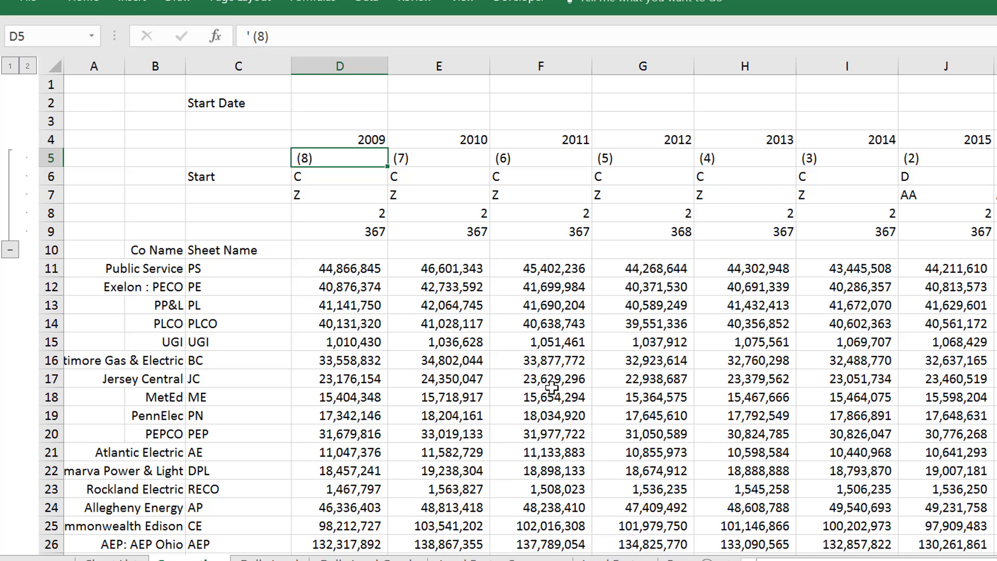
{"action": "key", "text": "Down"}
{"action": "key", "text": "Down"}
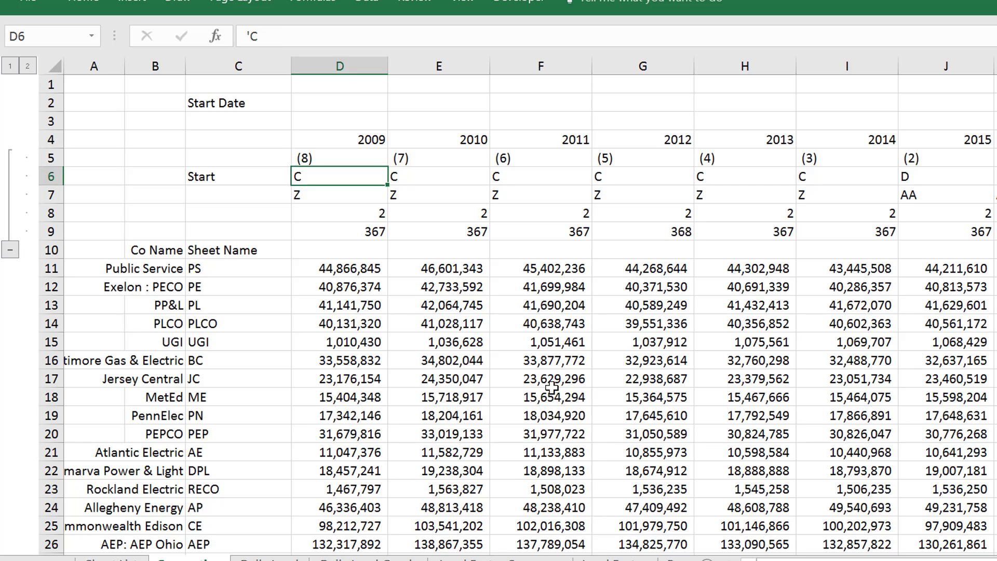
{"action": "key", "text": "Up"}
{"action": "key", "text": "Up"}
Begin a text formula in cell E2 that joins an opening apostrophe to the Public Service sheet code: ="'"&C11
{"action": "key", "text": "Up"}
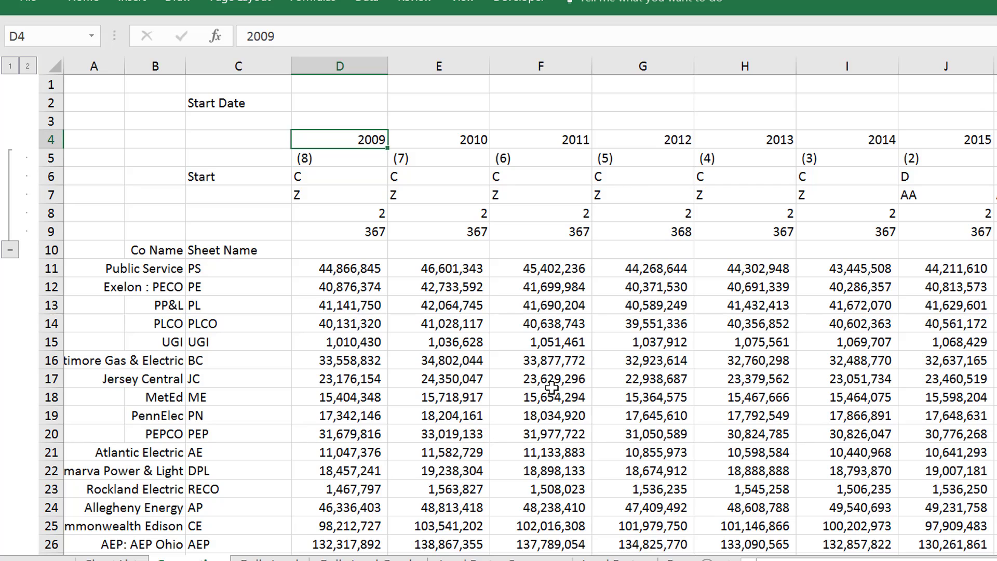
{"action": "key", "text": "Down"}
{"action": "key", "text": "Down"}
{"action": "key", "text": "Down"}
{"action": "key", "text": "Up"}
{"action": "key", "text": "Up"}
{"action": "key", "text": "Up"}
{"action": "key", "text": "Up"}
{"action": "key", "text": "Up"}
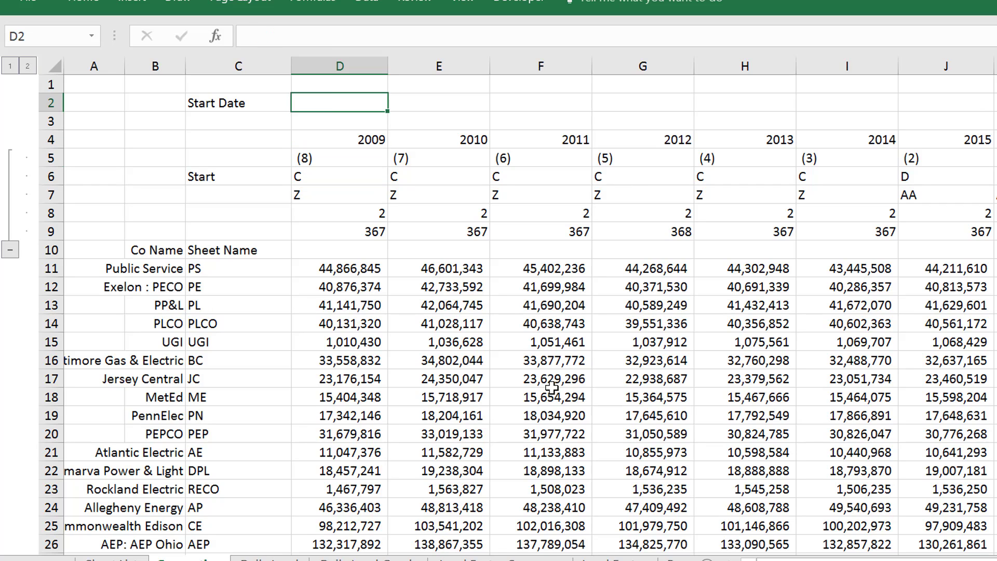
{"action": "key", "text": "Right"}
{"action": "type", "text": "="}
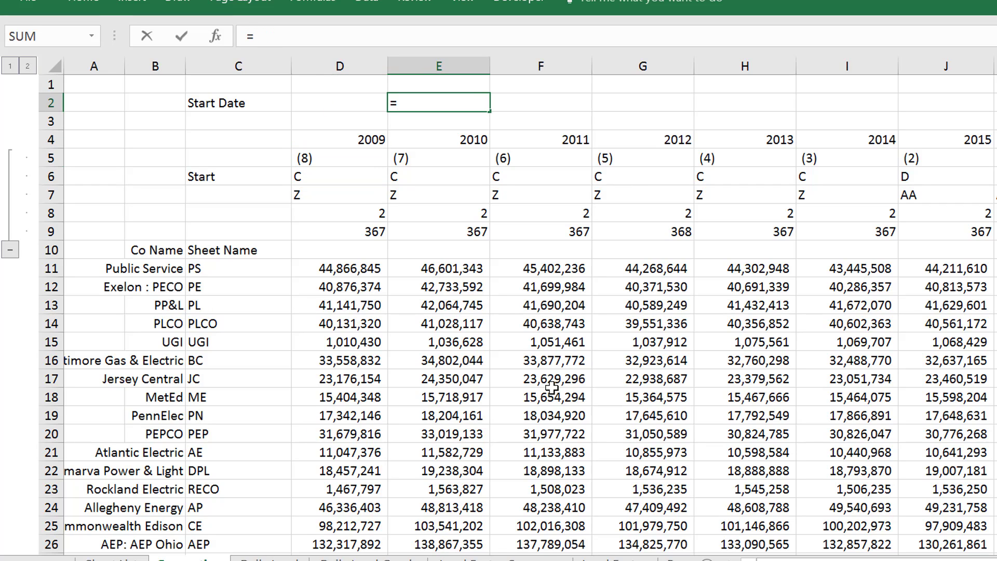
{"action": "type", "text": "\""}
{"action": "type", "text": "'"}
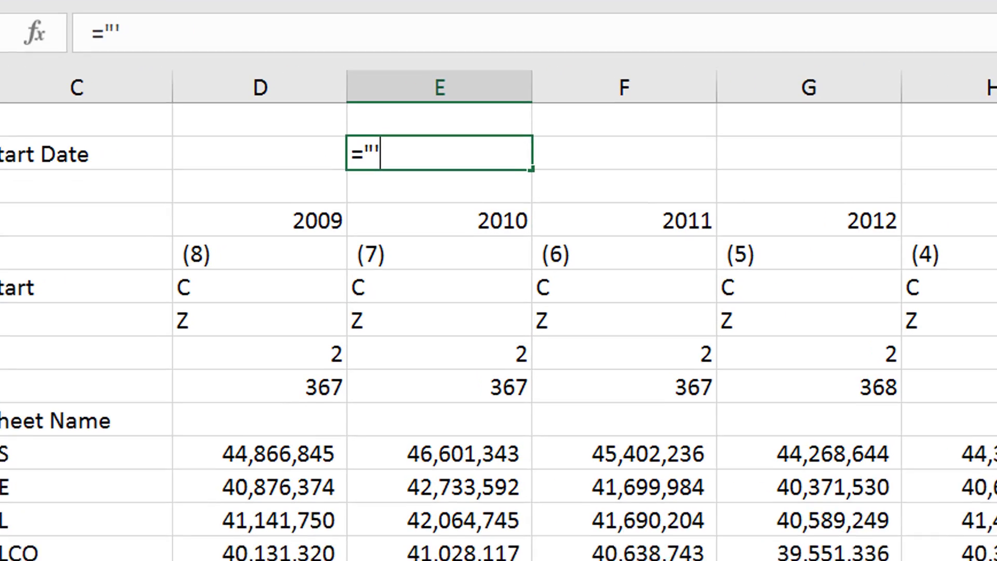
{"action": "type", "text": "\"^"}
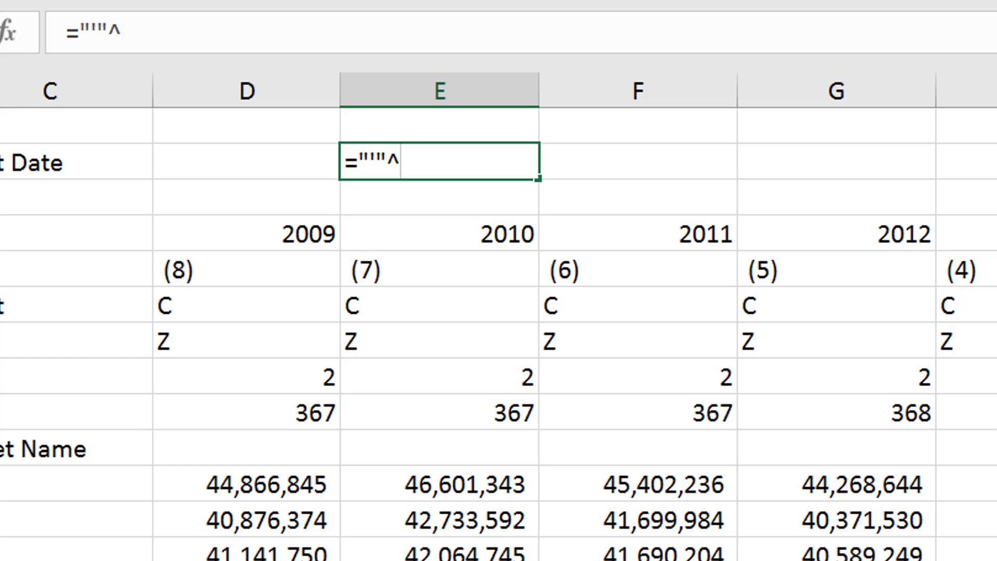
{"action": "key", "text": "BackSpace"}
{"action": "type", "text": "&"}
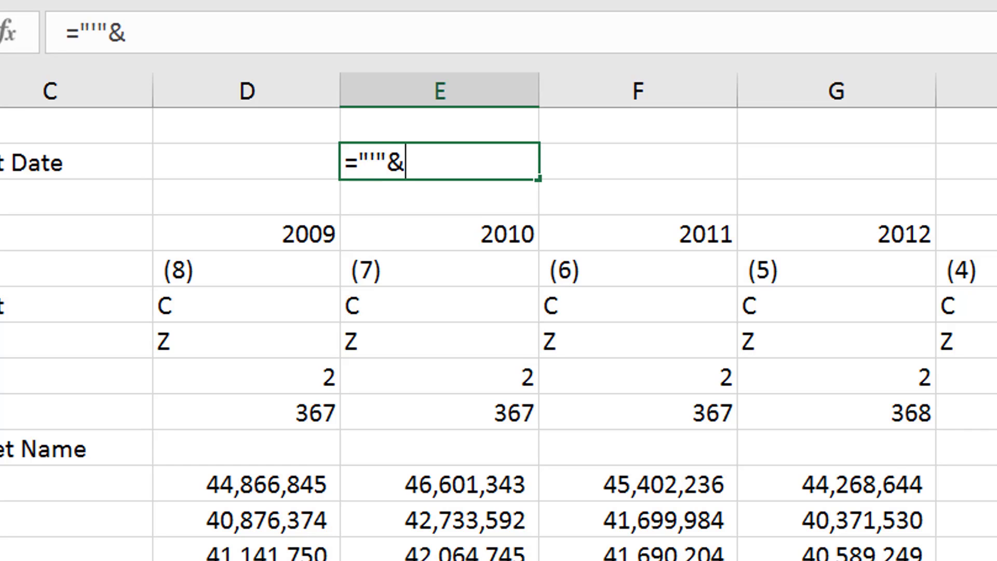
{"action": "left_click", "coordinate": [5, 494]}
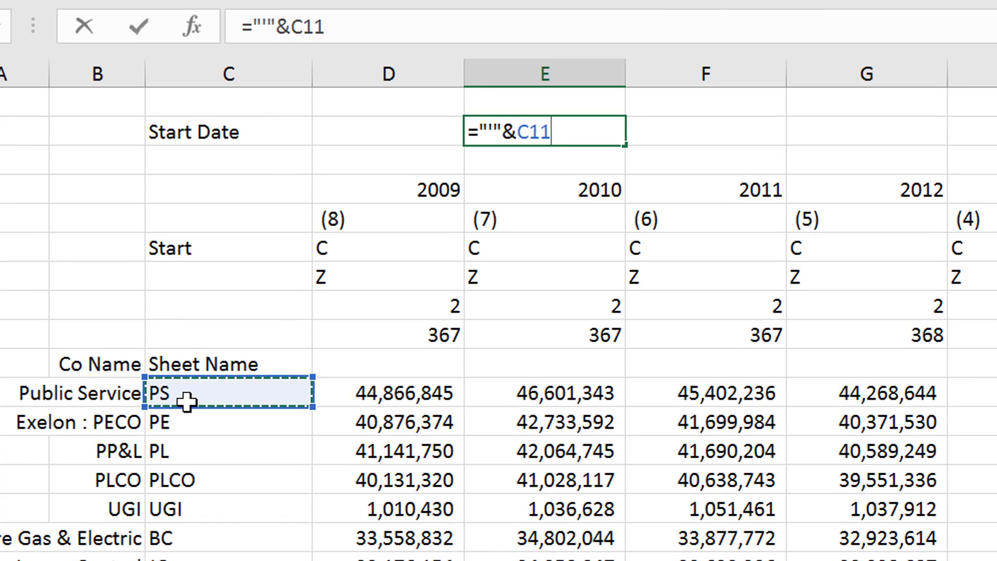
Extend the E2 formula with a closing apostrophe, an exclamation mark and the 2011 suffix: ="'"&C11&"'!"&F5
{"action": "type", "text": "&"}
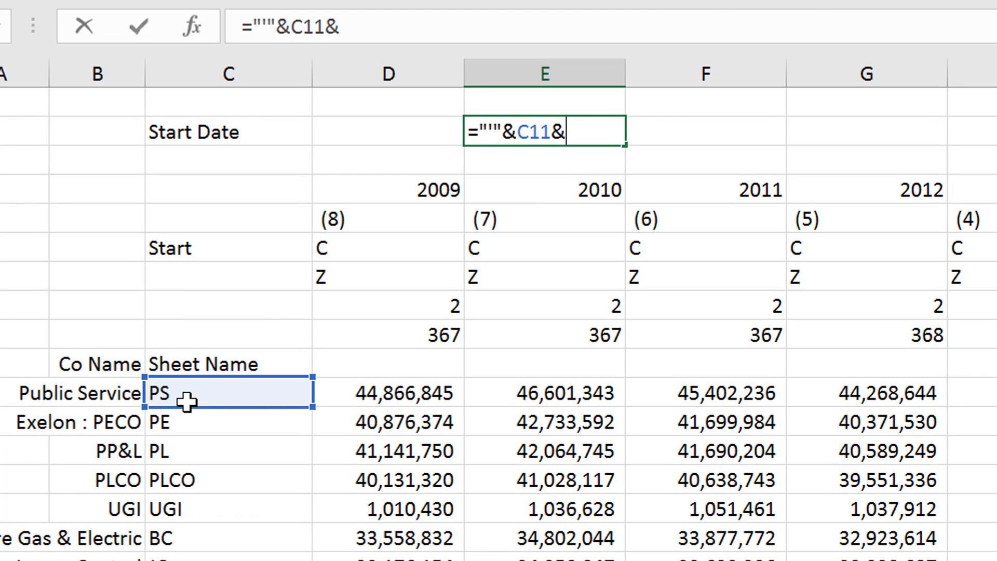
{"action": "type", "text": "\""}
{"action": "type", "text": "\""}
{"action": "type", "text": "!"}
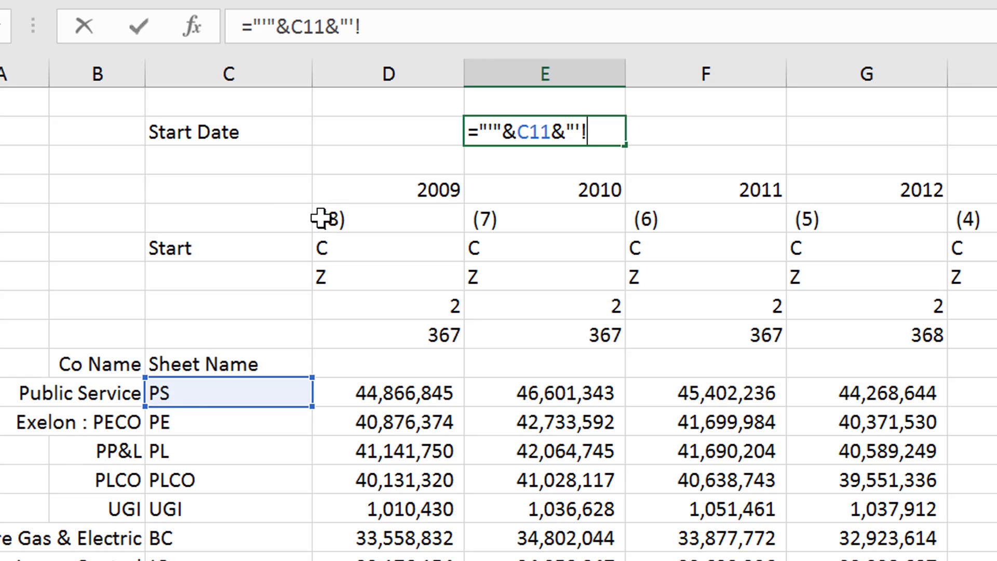
{"action": "left_click", "coordinate": [707, 221]}
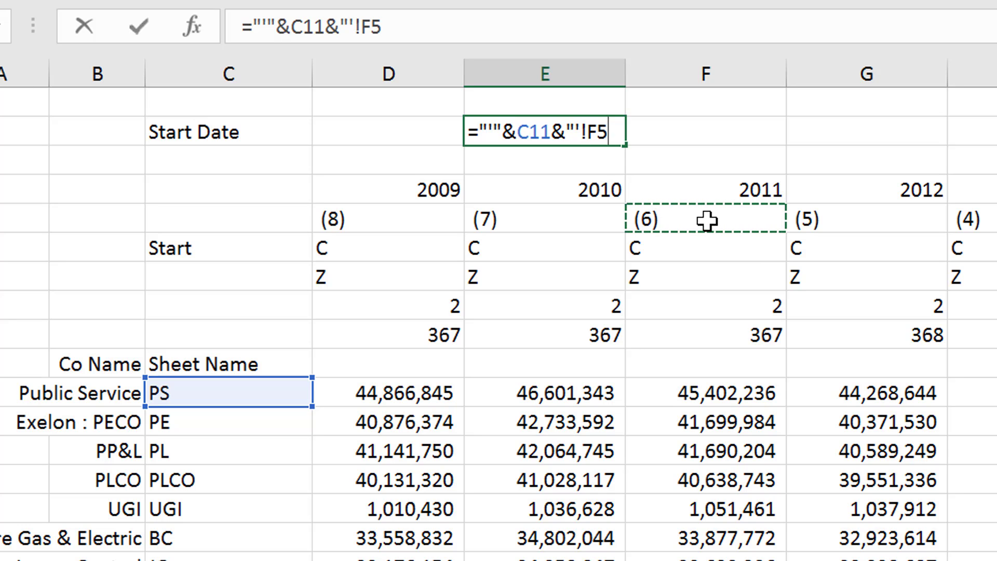
{"action": "key", "text": "Return"}
{"action": "key", "text": "Return"}
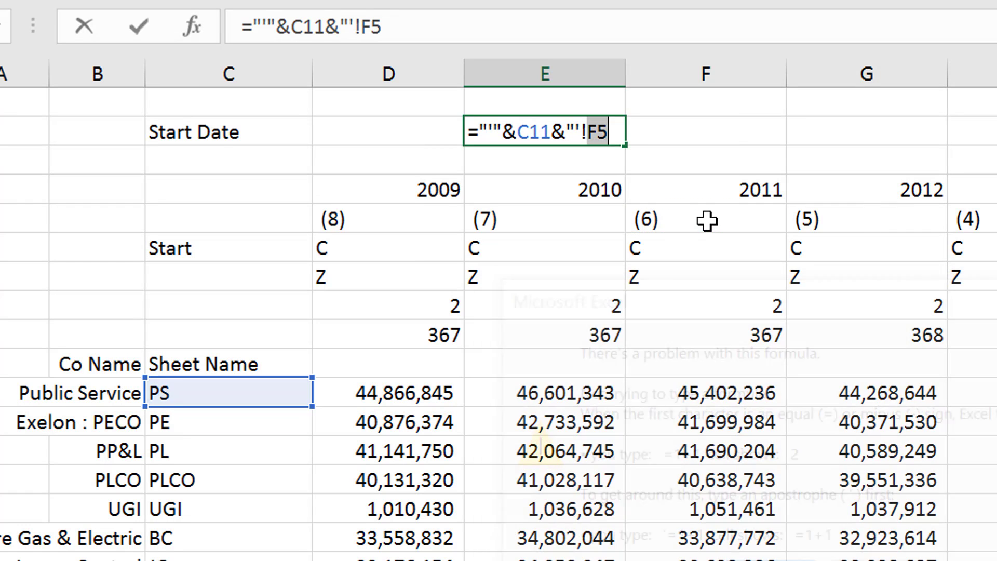
{"action": "key", "text": "Right"}
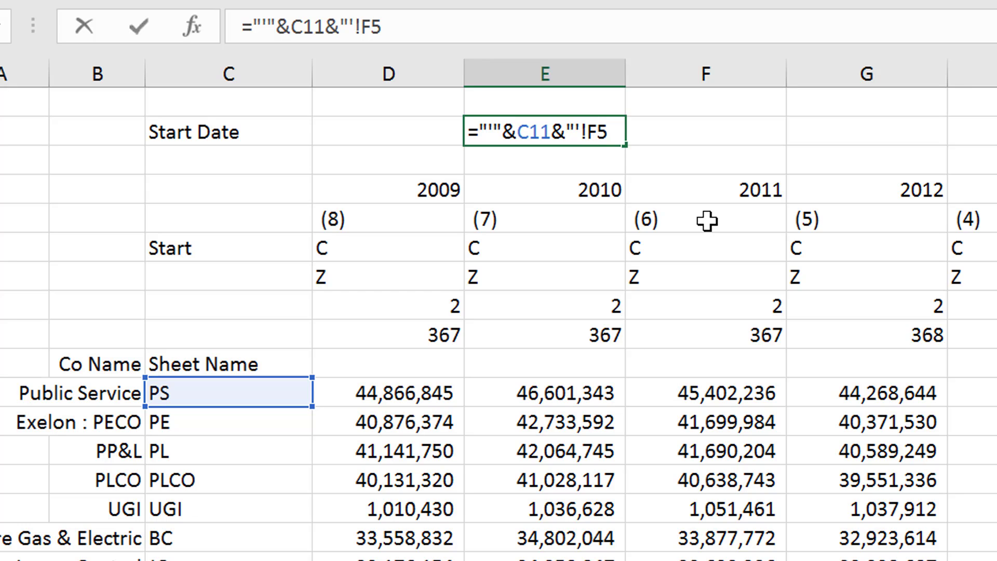
{"action": "key", "text": "Left"}
{"action": "key", "text": "Left"}
{"action": "type", "text": "\"&"}
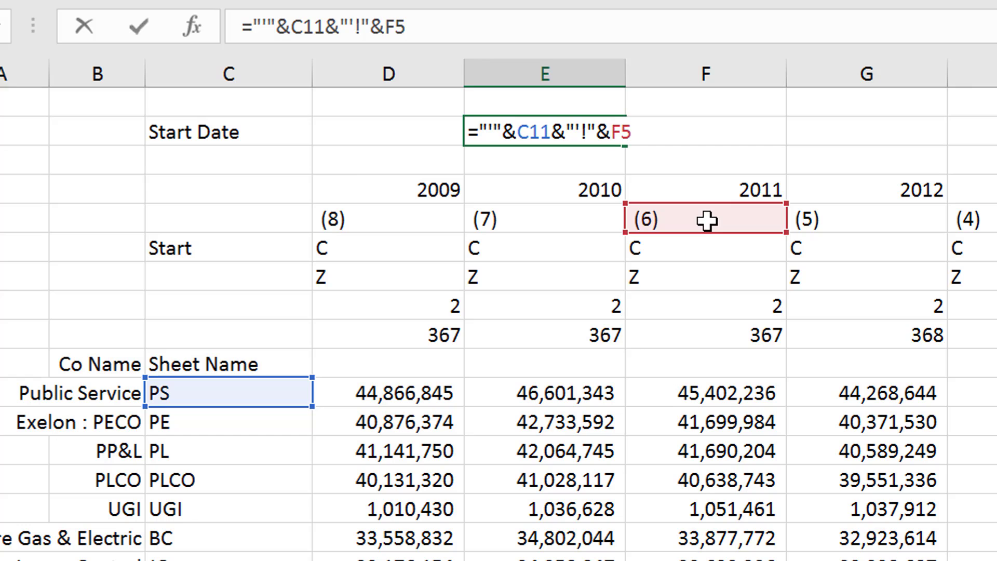
{"action": "key", "text": "Return"}
{"action": "key", "text": "Up"}
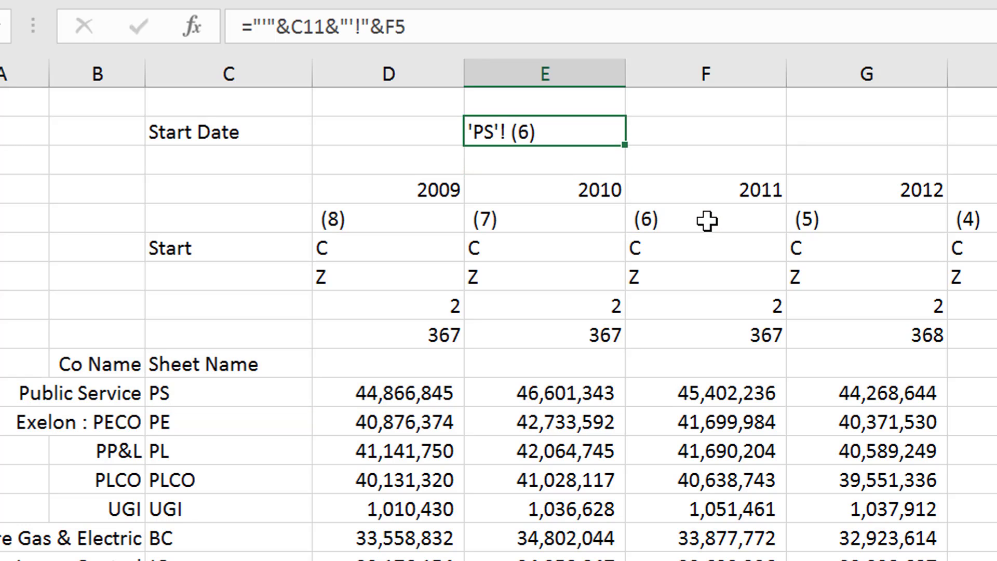
Insert the 2011 suffix reference F5 between C11 and the closing apostrophe in the E2 formula
{"action": "key", "text": "F2"}
{"action": "key", "text": "Left"}
{"action": "key", "text": "Left"}
{"action": "key", "text": "Left"}
{"action": "key", "text": "Left"}
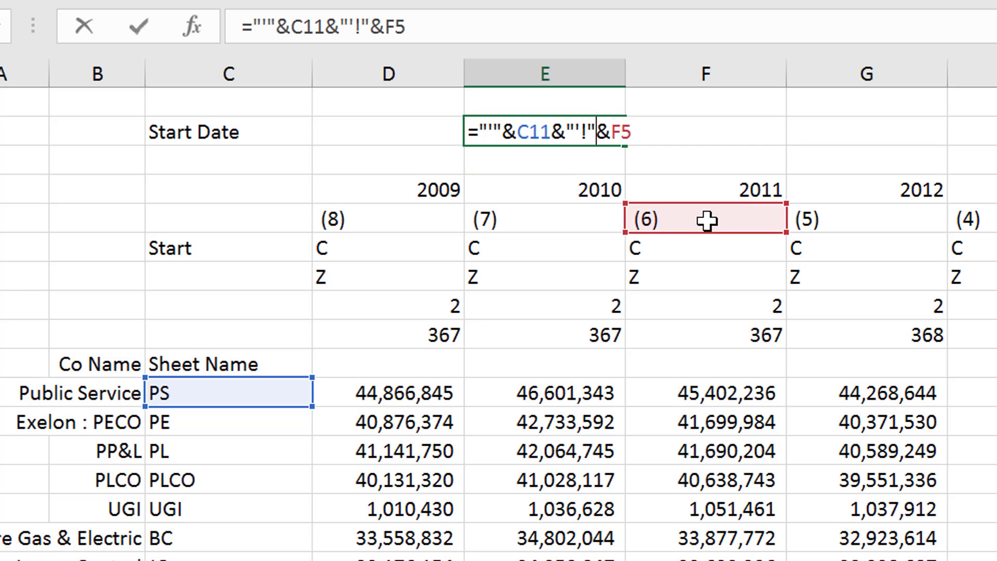
{"action": "key", "text": "Left"}
{"action": "key", "text": "Left"}
{"action": "key", "text": "Left"}
{"action": "type", "text": "f5"}
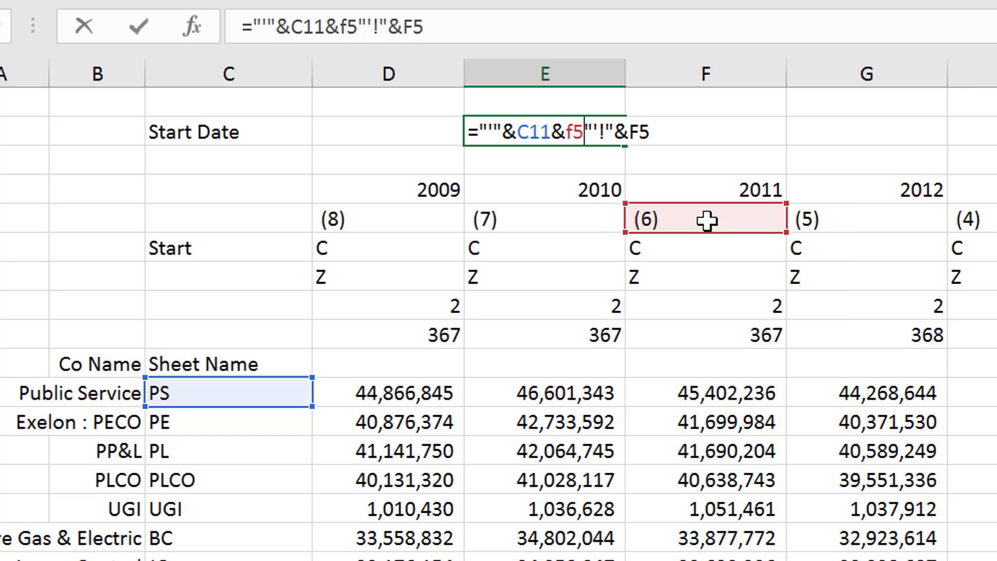
{"action": "type", "text": "&"}
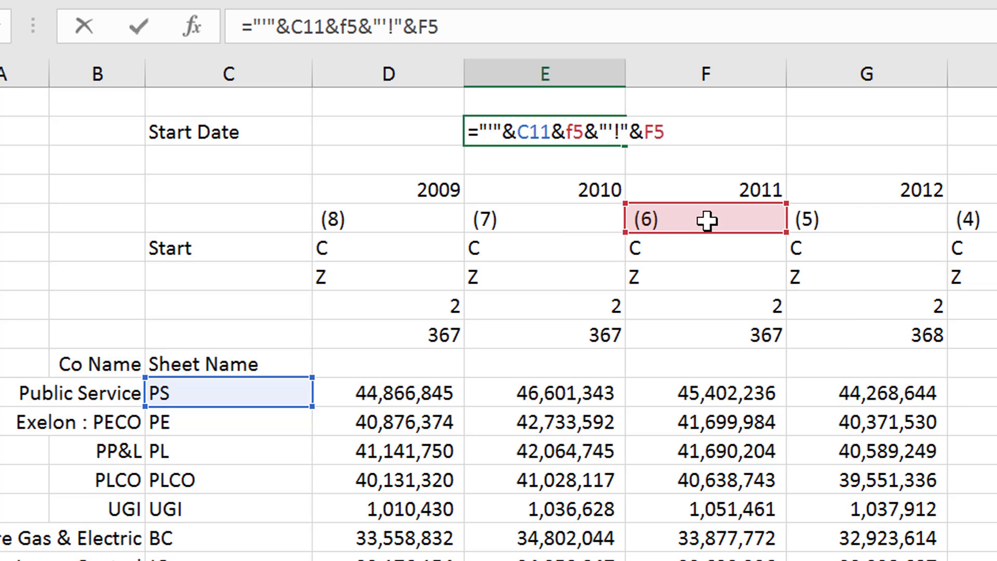
{"action": "key", "text": "Return"}
Remove the trailing &F5 from the E2 formula, leaving ="'"&C11&F5&"'!"
{"action": "key", "text": "Up"}
{"action": "key", "text": "F2"}
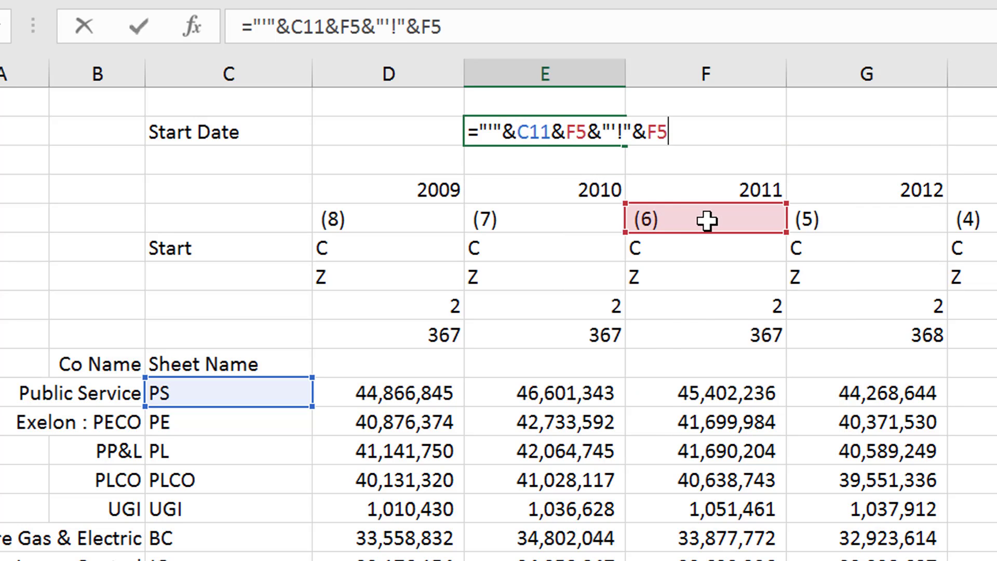
{"action": "key", "text": "BackSpace"}
{"action": "key", "text": "BackSpace"}
{"action": "key", "text": "BackSpace"}
{"action": "key", "text": "Return"}
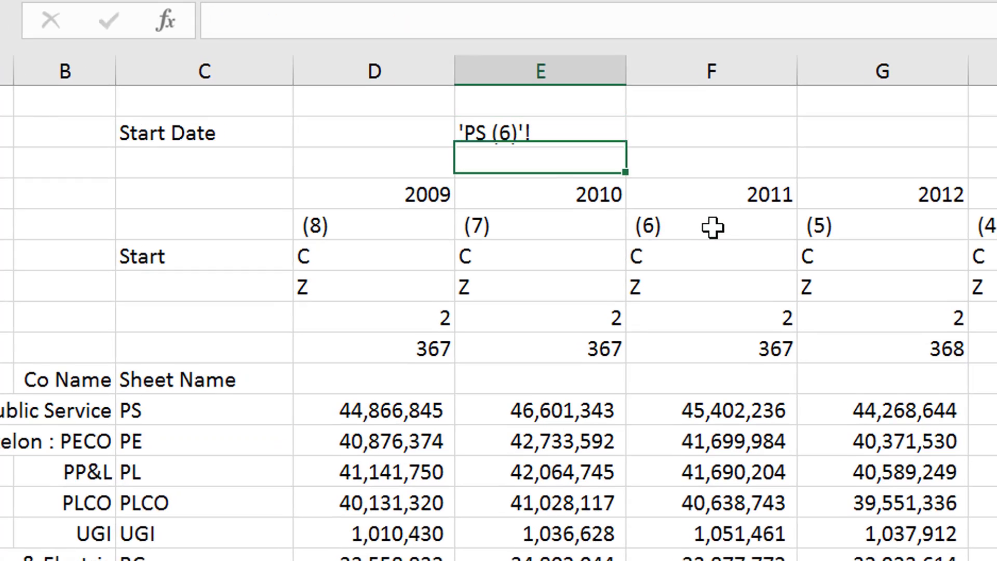
Append &B2 to the end of the sheet-reference formula in cell E2
{"action": "key", "text": "Up"}
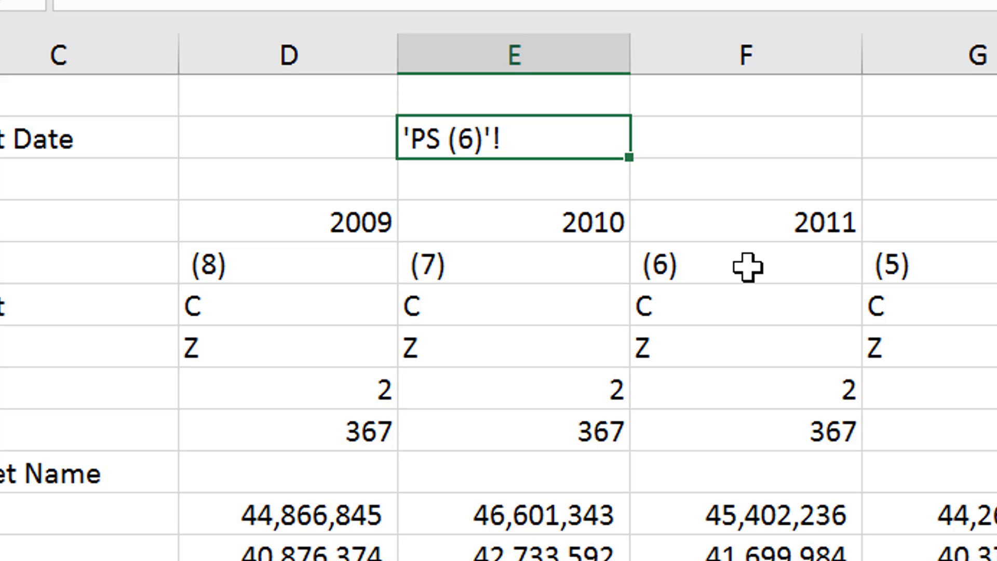
{"action": "key", "text": "F2"}
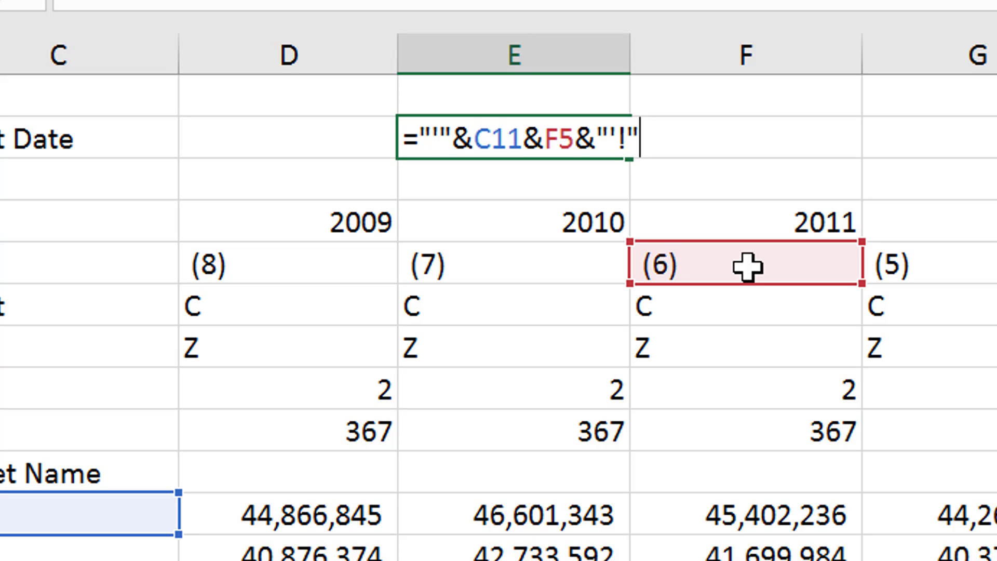
{"action": "type", "text": "b2"}
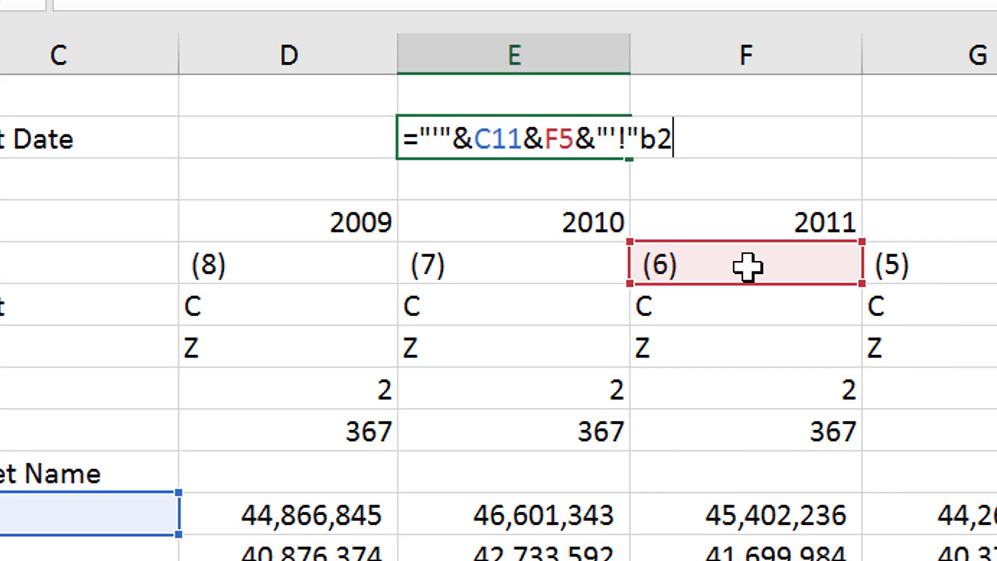
{"action": "key", "text": "BackSpace"}
{"action": "key", "text": "BackSpace"}
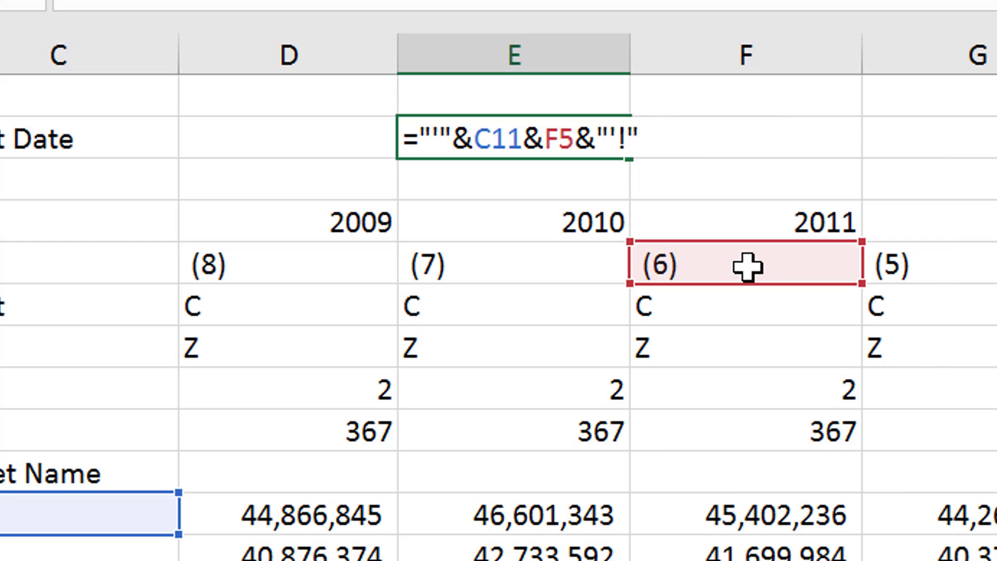
{"action": "type", "text": "&b2"}
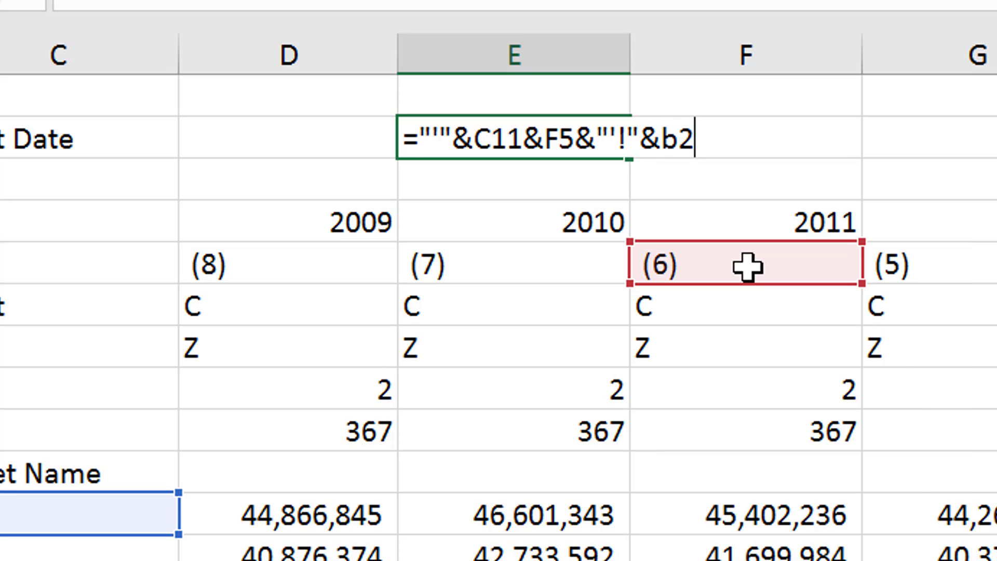
{"action": "key", "text": "Return"}
Enclose B2 in quotation marks in the E2 formula so it reads ="'"&C11&F5&"'!"&"B2"
{"action": "key", "text": "Up"}
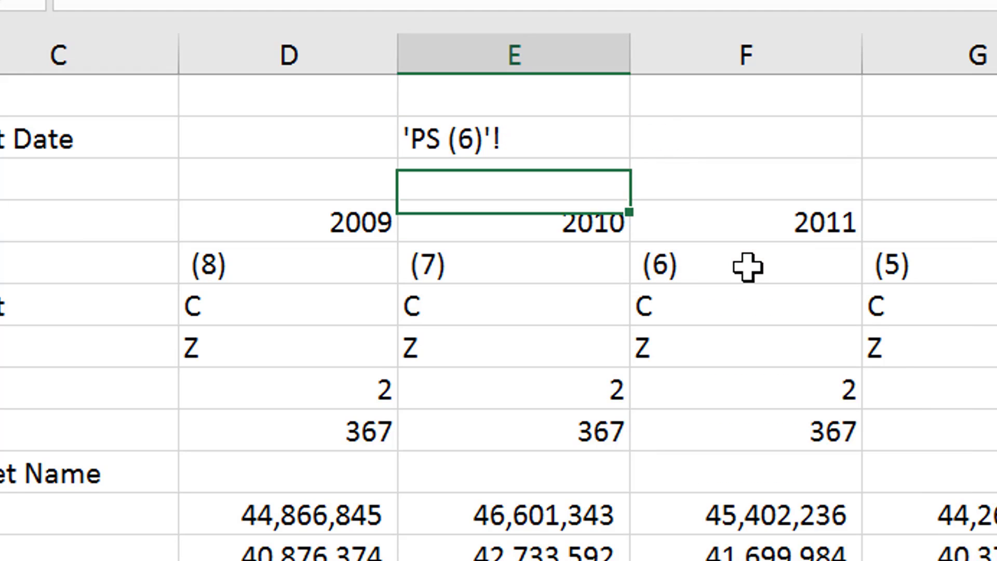
{"action": "key", "text": "F2"}
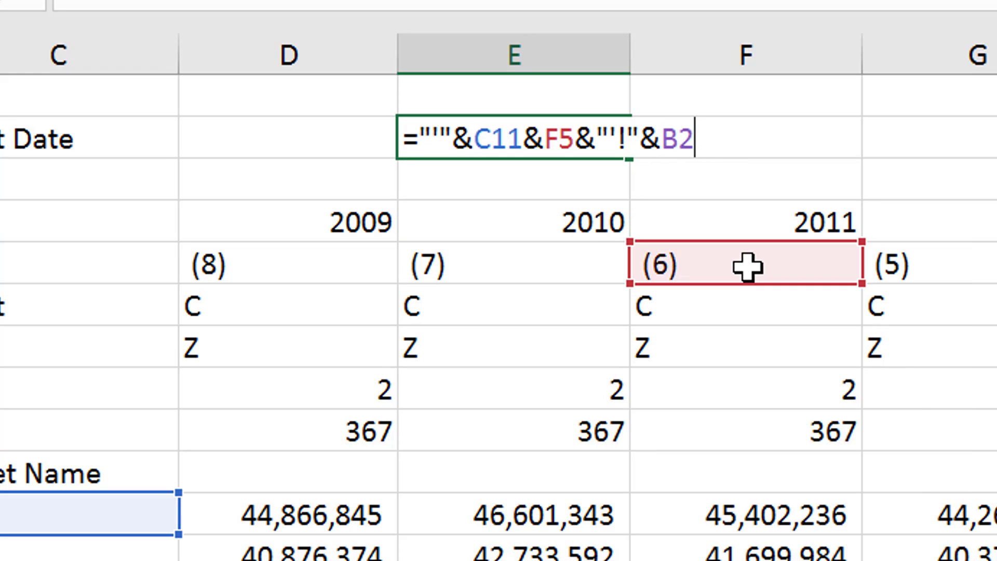
{"action": "key", "text": "Left"}
{"action": "key", "text": "Left"}
{"action": "type", "text": "\""}
{"action": "key", "text": "Right"}
{"action": "key", "text": "Right"}
{"action": "type", "text": "\""}
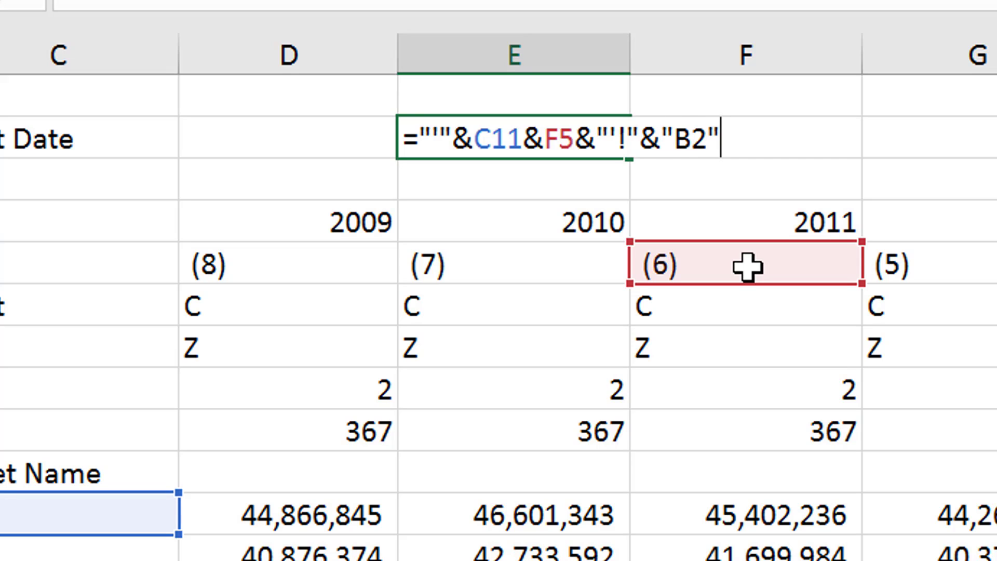
{"action": "key", "text": "Return"}
{"action": "key", "text": "Down"}
{"action": "key", "text": "Up"}
{"action": "key", "text": "Up"}
{"action": "key", "text": "Left"}
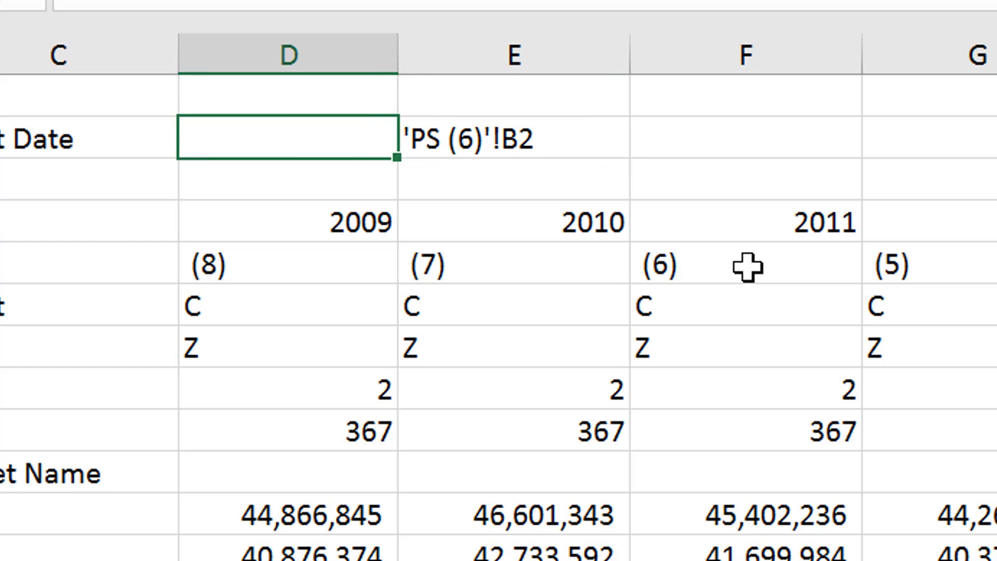
Enter the text A1 in cell G2 as a trial cell address
{"action": "key", "text": "Right"}
{"action": "key", "text": "Right"}
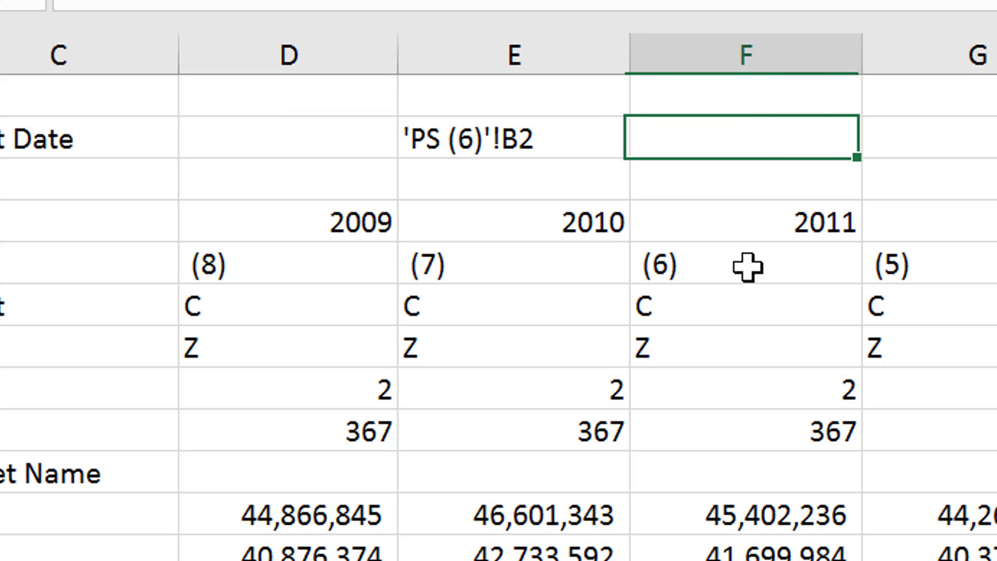
{"action": "key", "text": "Left"}
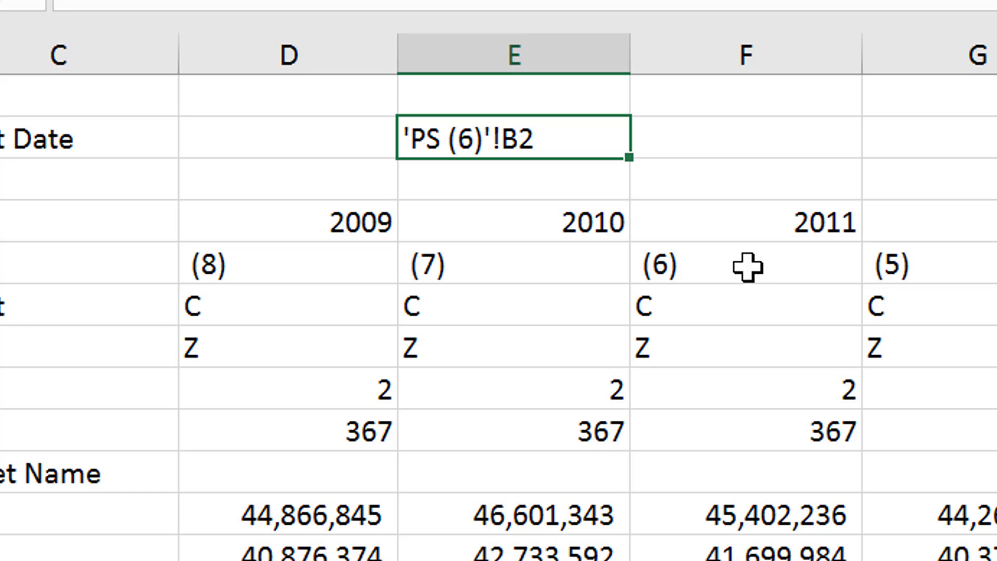
{"action": "key", "text": "Right"}
{"action": "key", "text": "Right"}
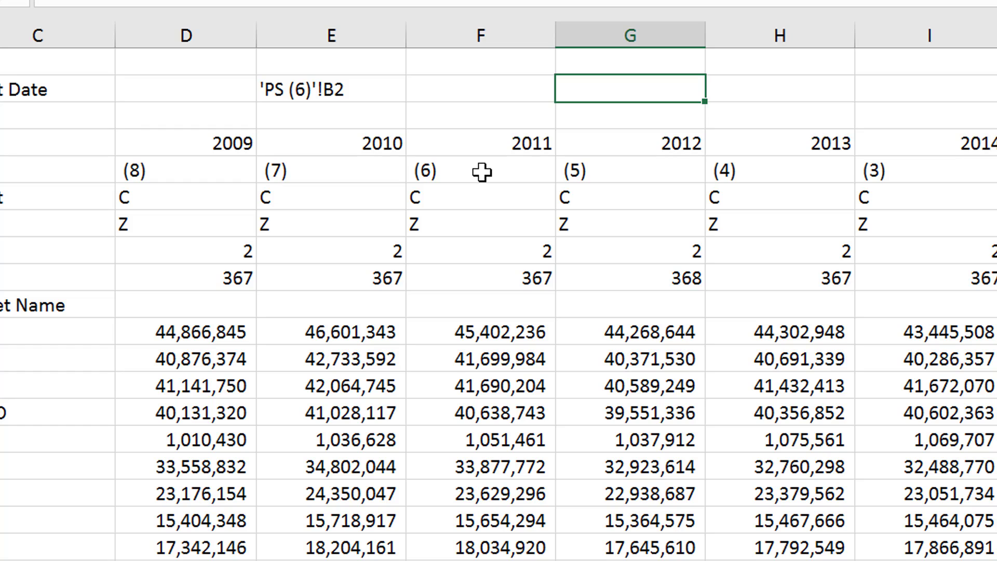
{"action": "type", "text": "A1"}
{"action": "key", "text": "Return"}
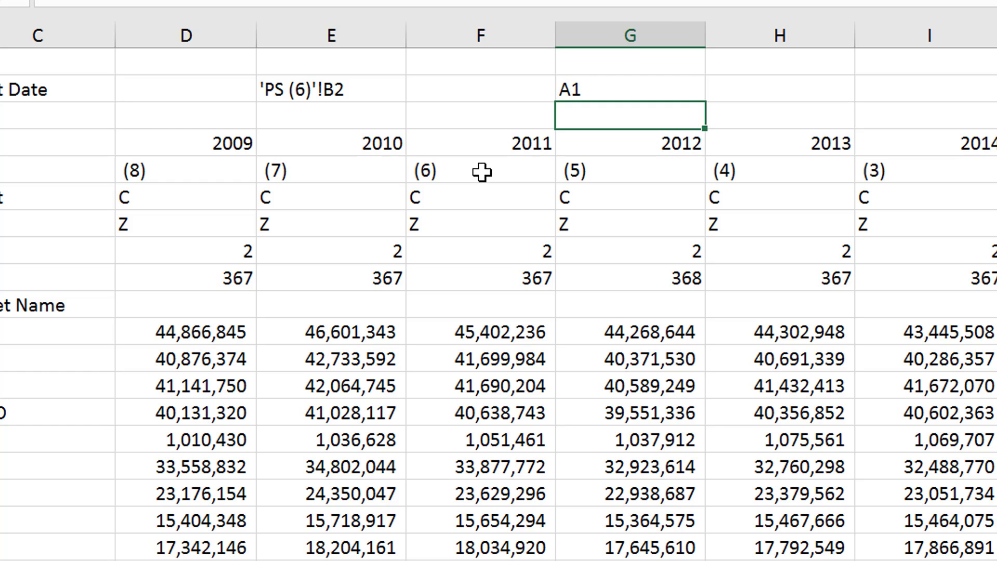
Enter the formula =INDIRECT(G2) in cell H2 to resolve the trial address
{"action": "key", "text": "Up"}
{"action": "key", "text": "Right"}
{"action": "type", "text": "=in"}
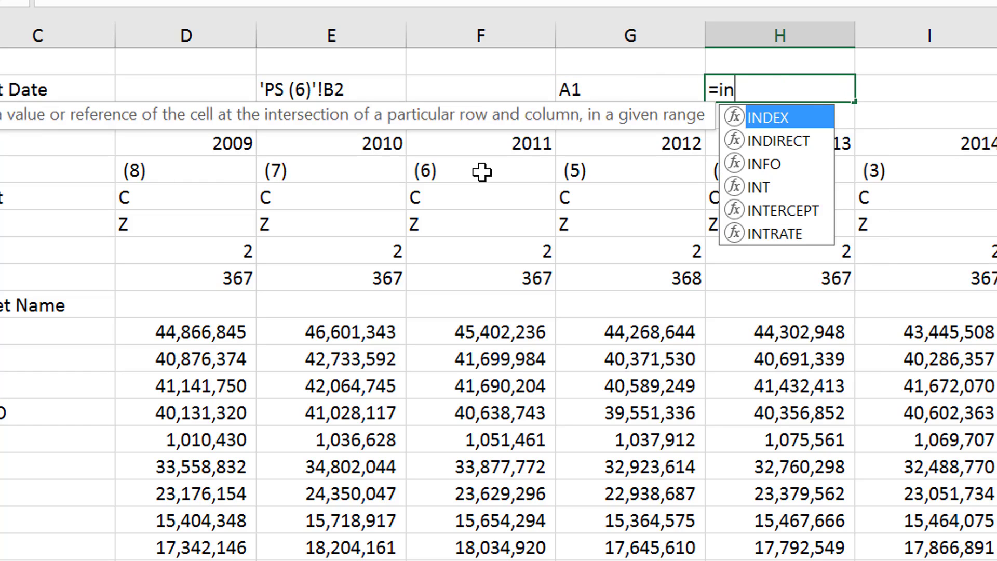
{"action": "key", "text": "Down"}
{"action": "key", "text": "Tab"}
{"action": "key", "text": "Left"}
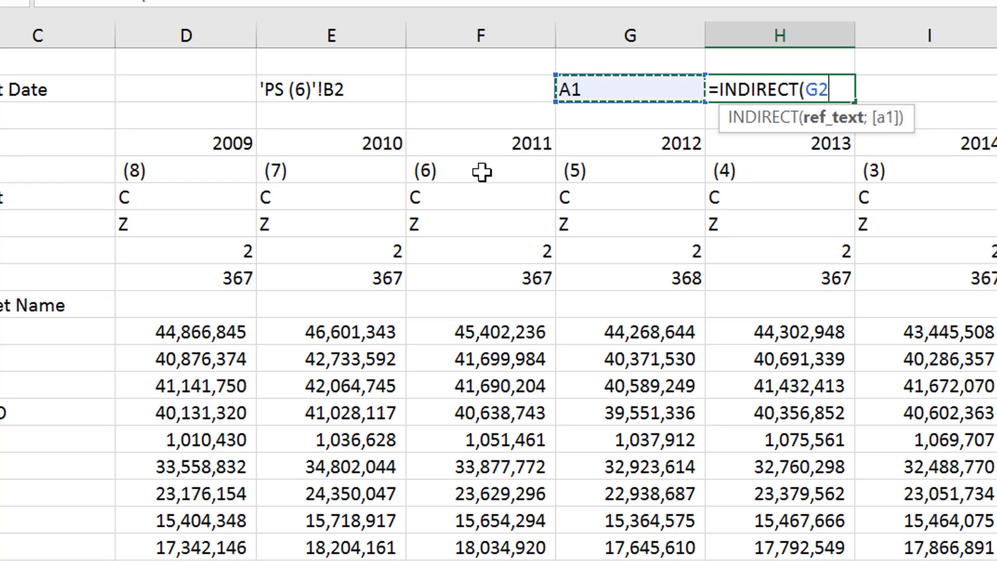
{"action": "type", "text": ")"}
{"action": "key", "text": "Return"}
{"action": "key", "text": "Up"}
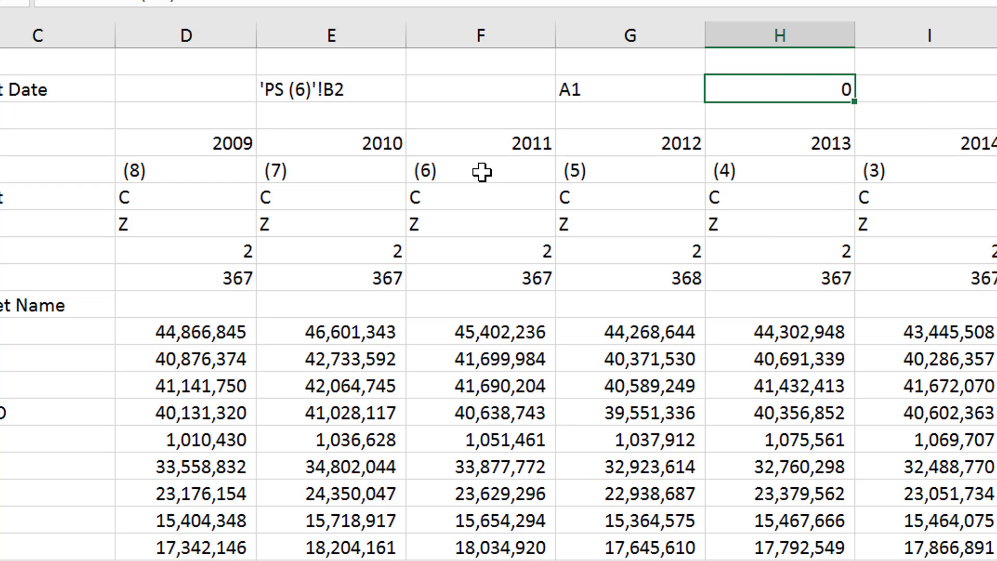
Replace the trial cell address in G2 with D11, which the INDIRECT formula in H2 refers to
{"action": "key", "text": "F2"}
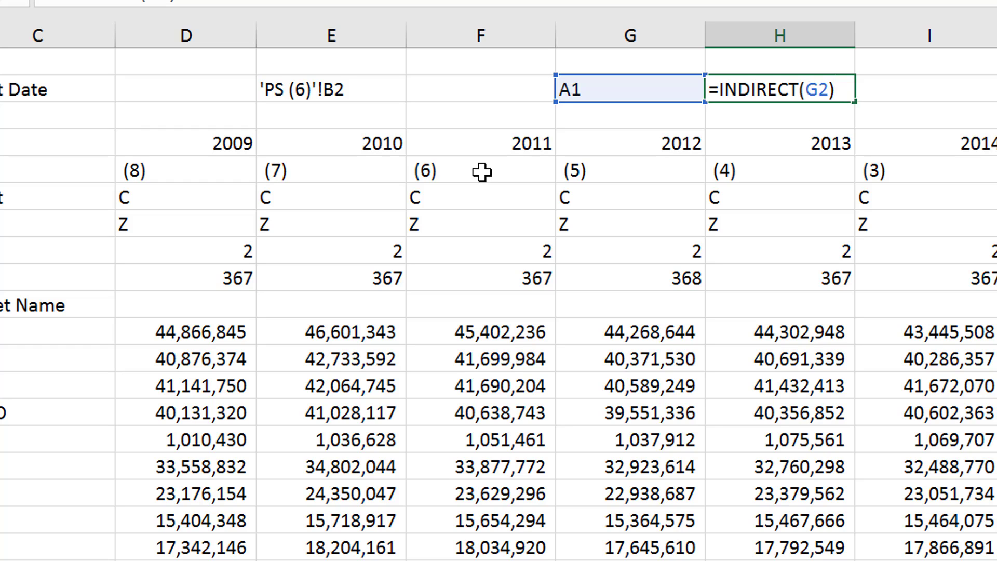
{"action": "key", "text": "shift+Tab"}
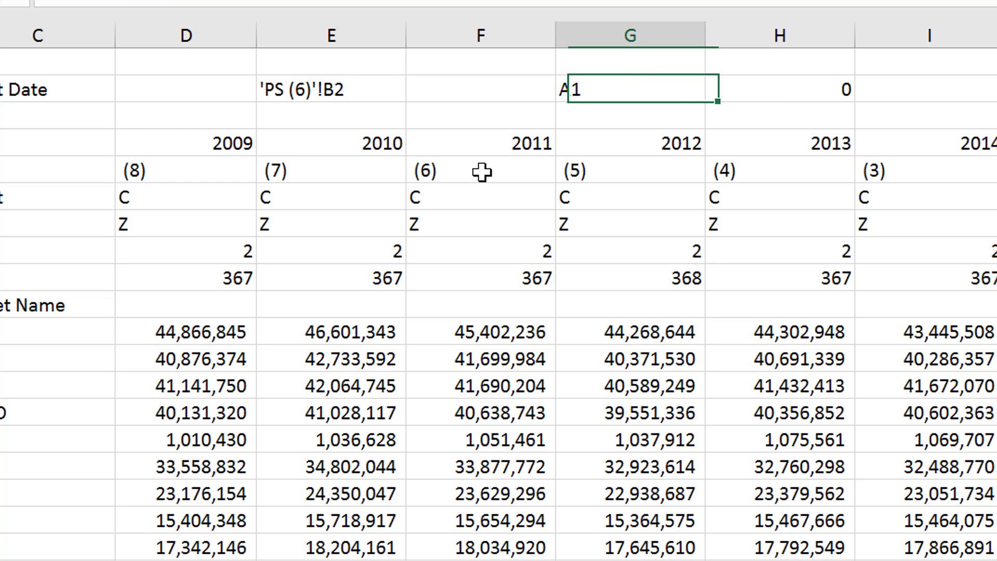
{"action": "type", "text": "D11"}
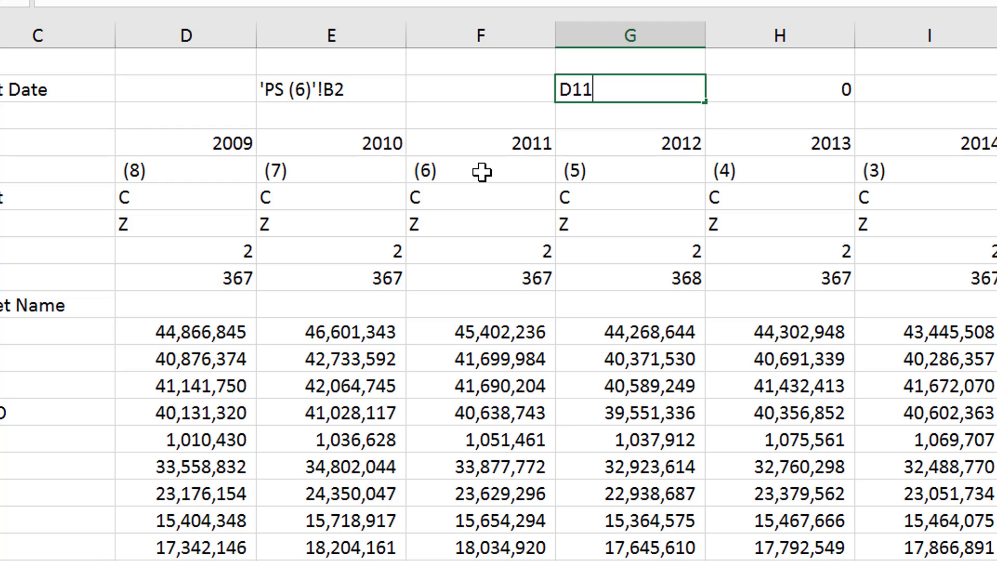
{"action": "key", "text": "Return"}
{"action": "key", "text": "Up"}
{"action": "key", "text": "Right"}
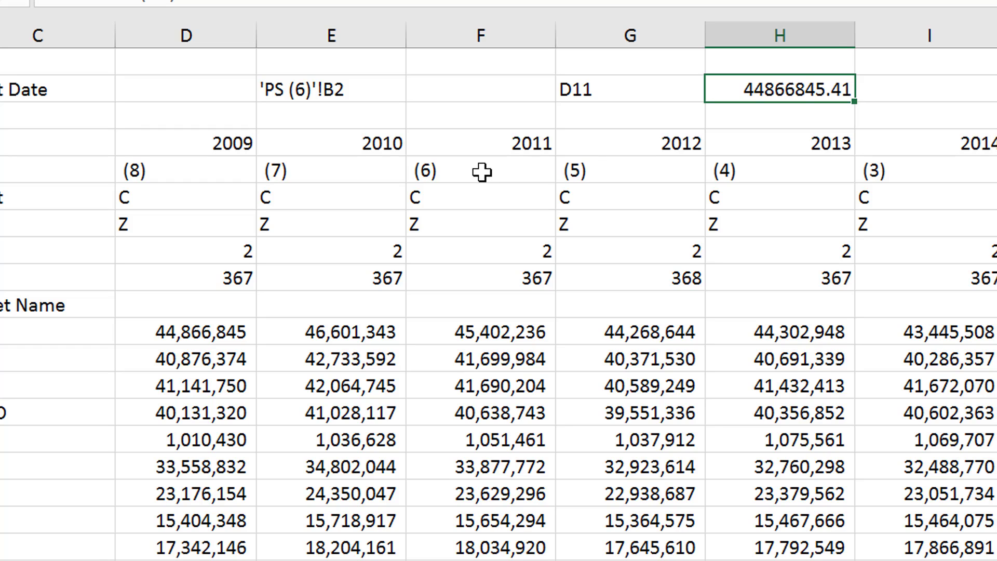
Enter the direct reference =D11 in cell I2 for comparison with the INDIRECT formula
{"action": "key", "text": "Right"}
{"action": "type", "text": "="}
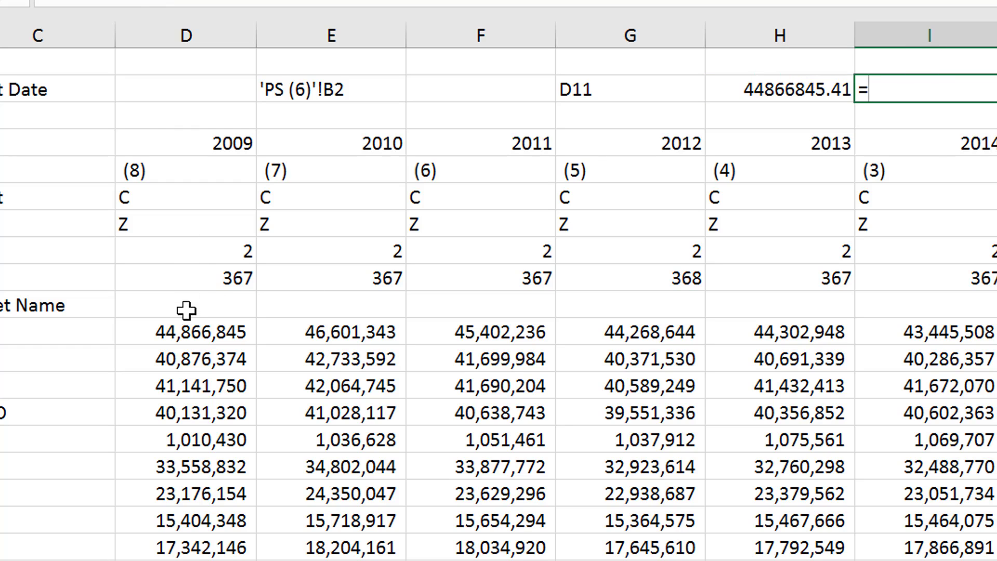
{"action": "left_click", "coordinate": [187, 360]}
{"action": "key", "text": "Up"}
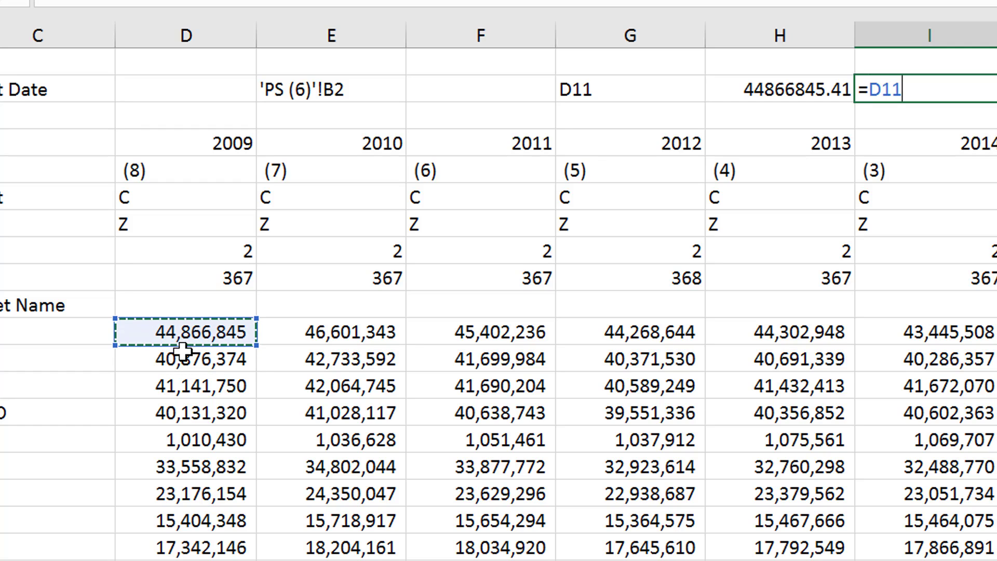
{"action": "key", "text": "Return"}
{"action": "key", "text": "Up"}
{"action": "key", "text": "Left"}
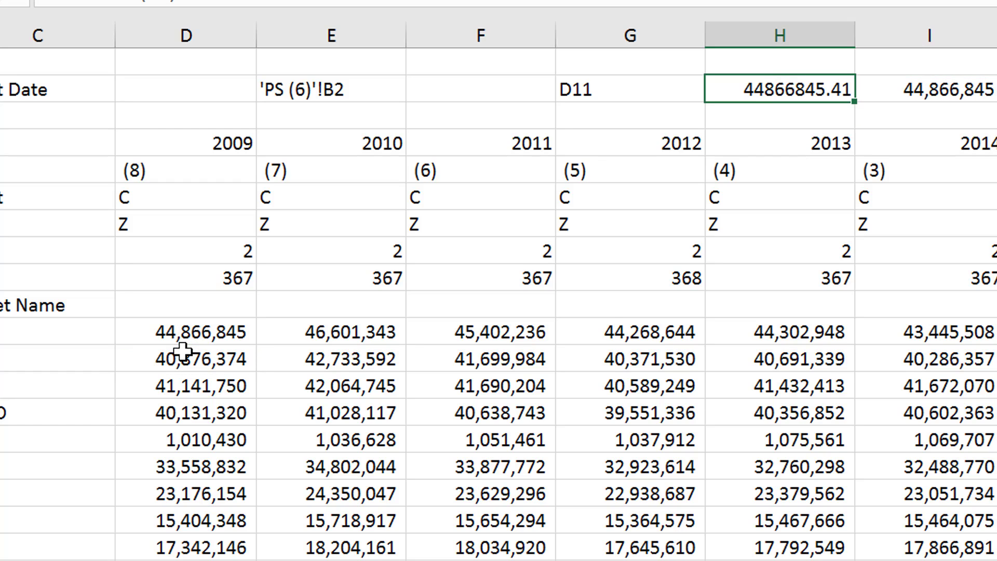
Clear the trial INDIRECT formula in H2, the direct reference in I2 and the address text in G2
{"action": "key", "text": "F2"}
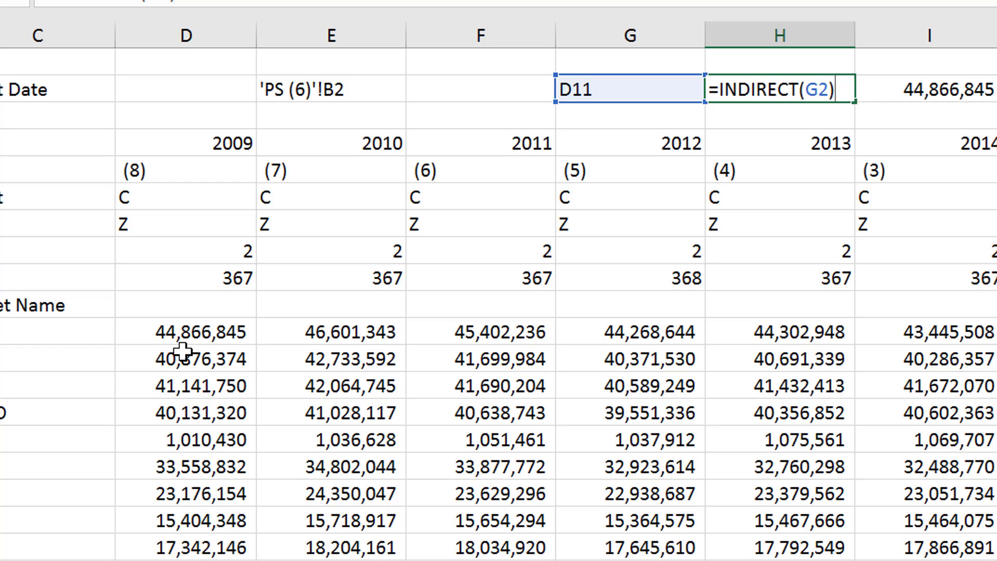
{"action": "key", "text": "ctrl+Return"}
{"action": "key", "text": "Delete"}
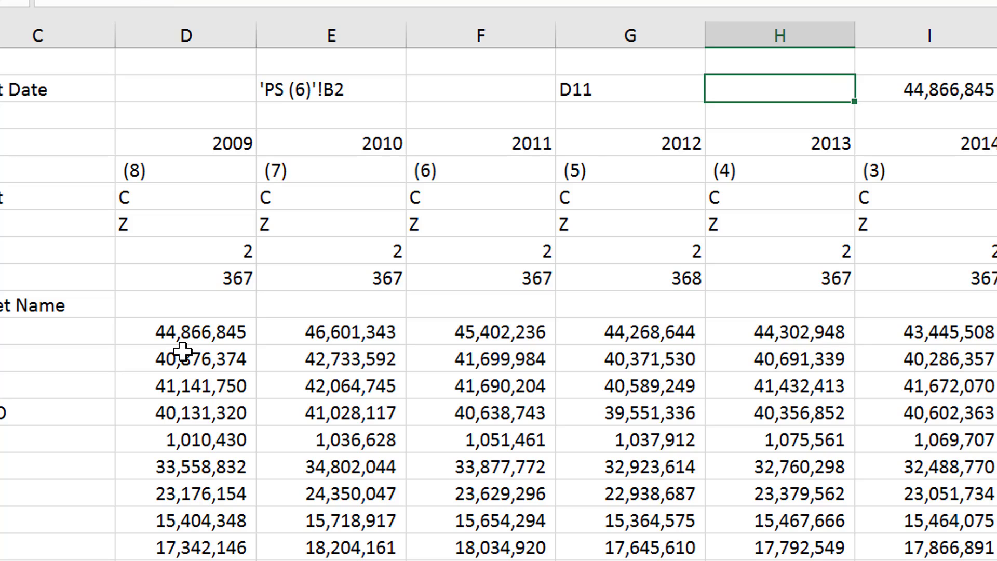
{"action": "key", "text": "Right"}
{"action": "key", "text": "Delete"}
{"action": "key", "text": "Left"}
{"action": "key", "text": "Left"}
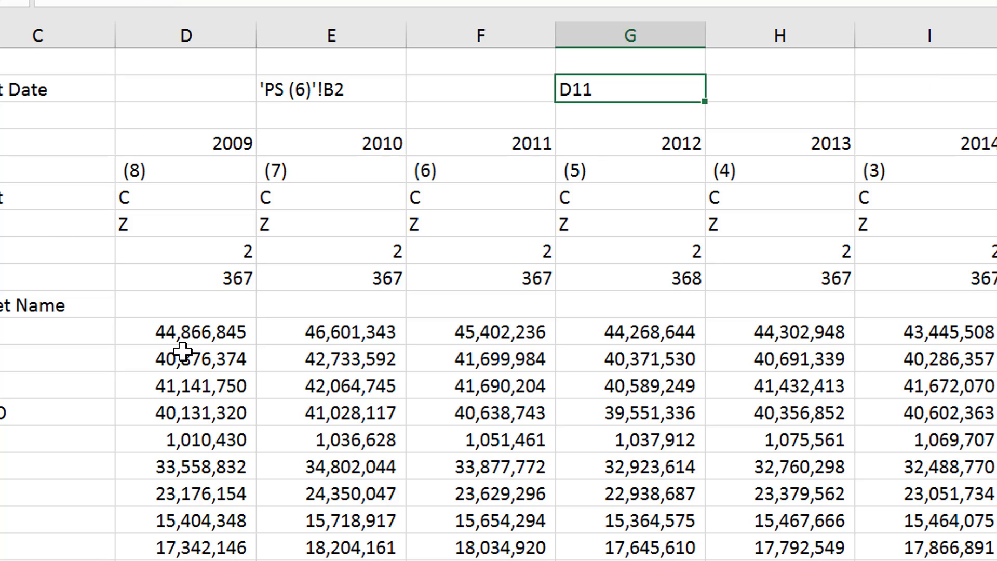
{"action": "key", "text": "Delete"}
{"action": "key", "text": "Left"}
{"action": "key", "text": "Left"}
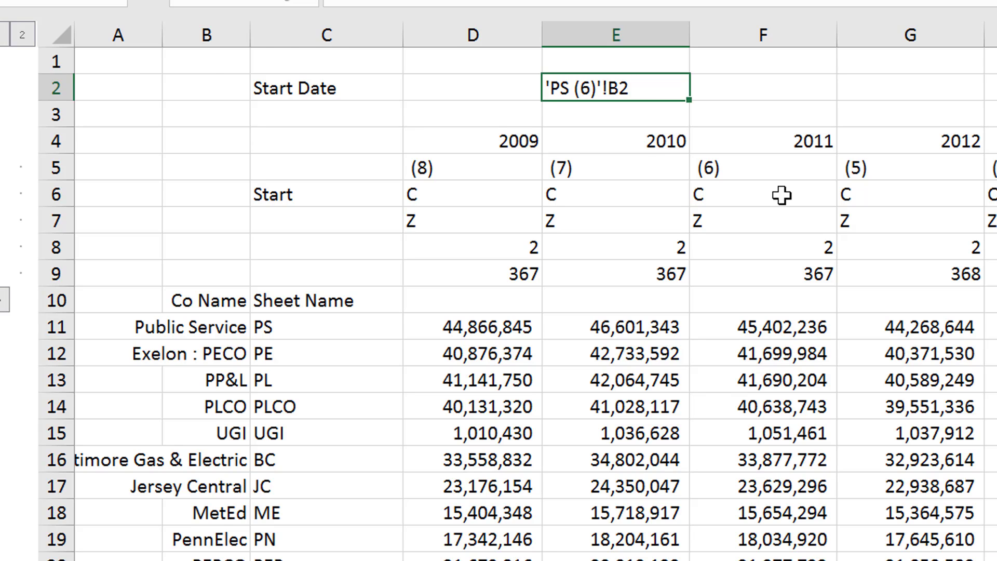
{"action": "key", "text": "ctrl+Page_Up"}
{"action": "key", "text": "ctrl+Page_Down"}
{"action": "key", "text": "ctrl+Page_Down"}
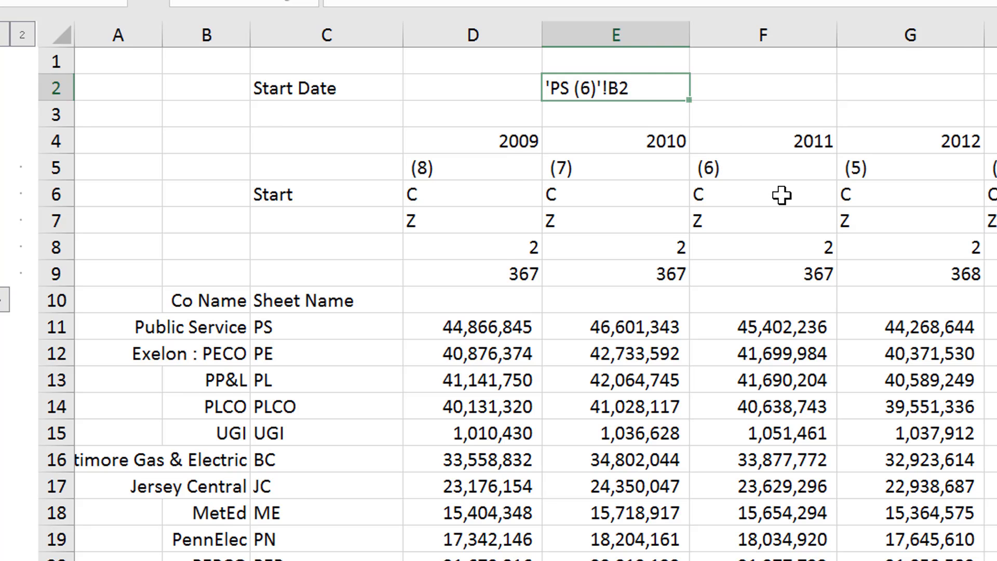
{"action": "key", "text": "ctrl+Page_Down"}
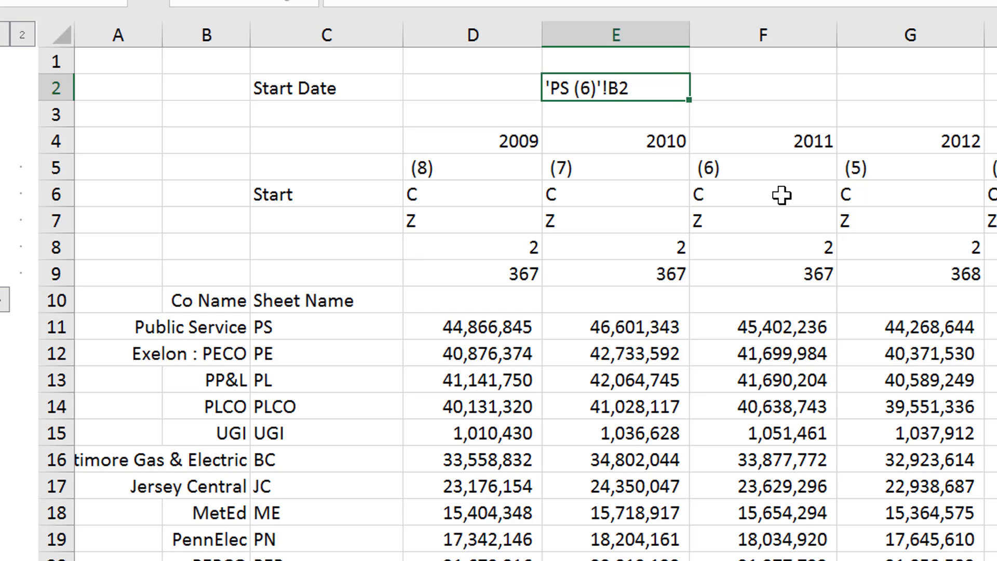
Enter an INDIRECT formula in cell F2 that resolves the sheet reference text in E2
{"action": "key", "text": "Right"}
{"action": "type", "text": "=in"}
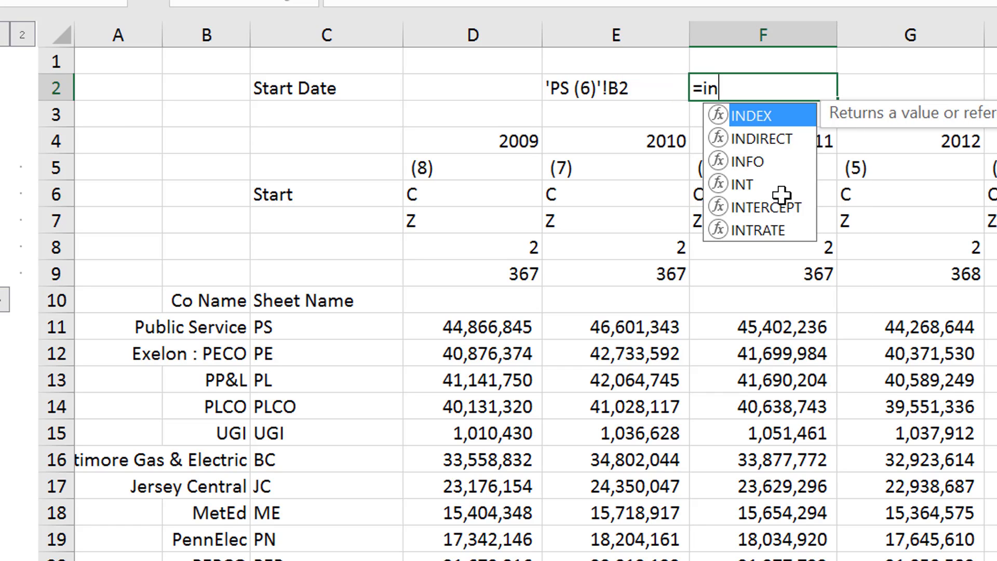
{"action": "key", "text": "Down"}
{"action": "key", "text": "Tab"}
{"action": "key", "text": "Left"}
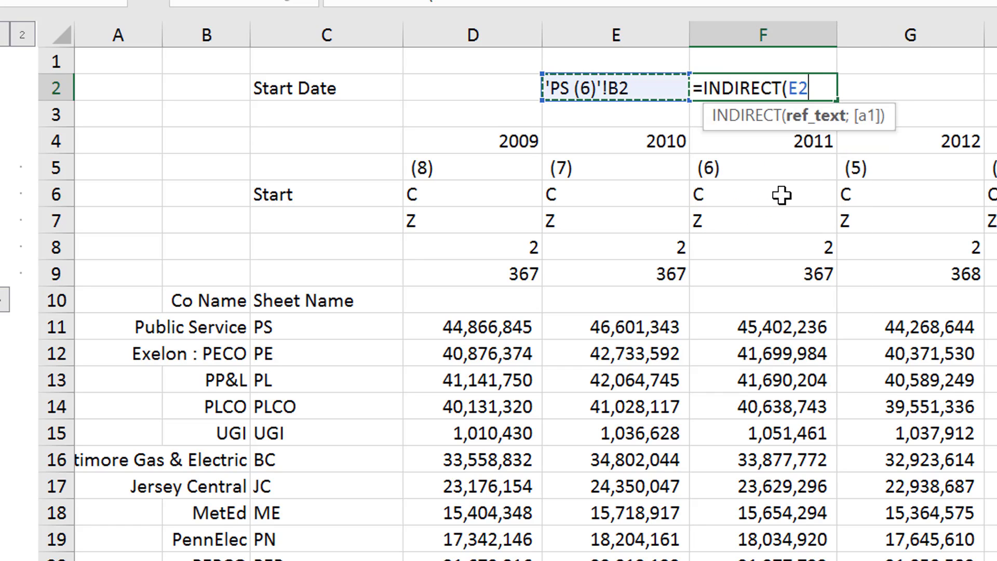
{"action": "key", "text": "ctrl+Return"}
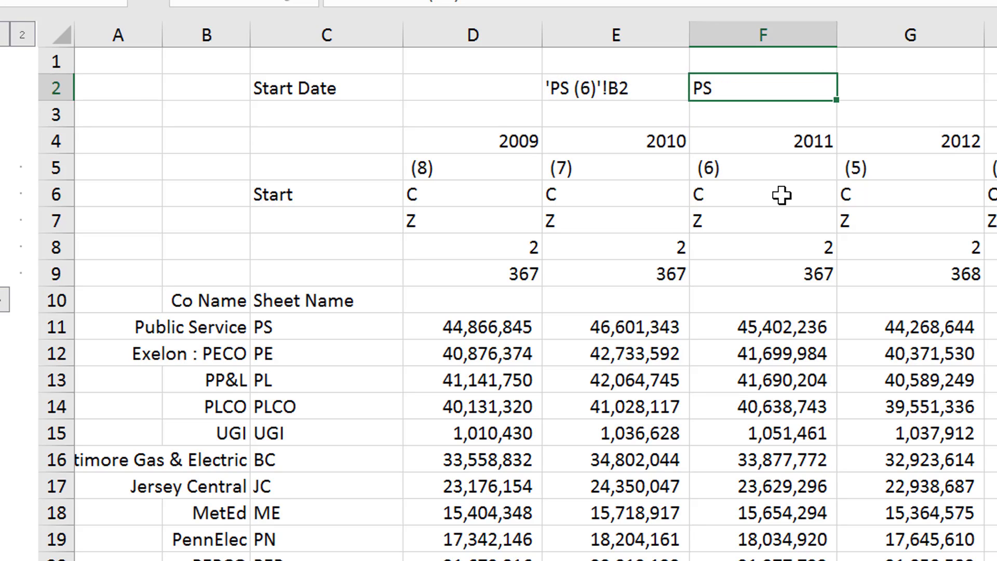
Replace the B of the quoted cell address in the E2 formula with c5, making the address "c52"
{"action": "key", "text": "Left"}
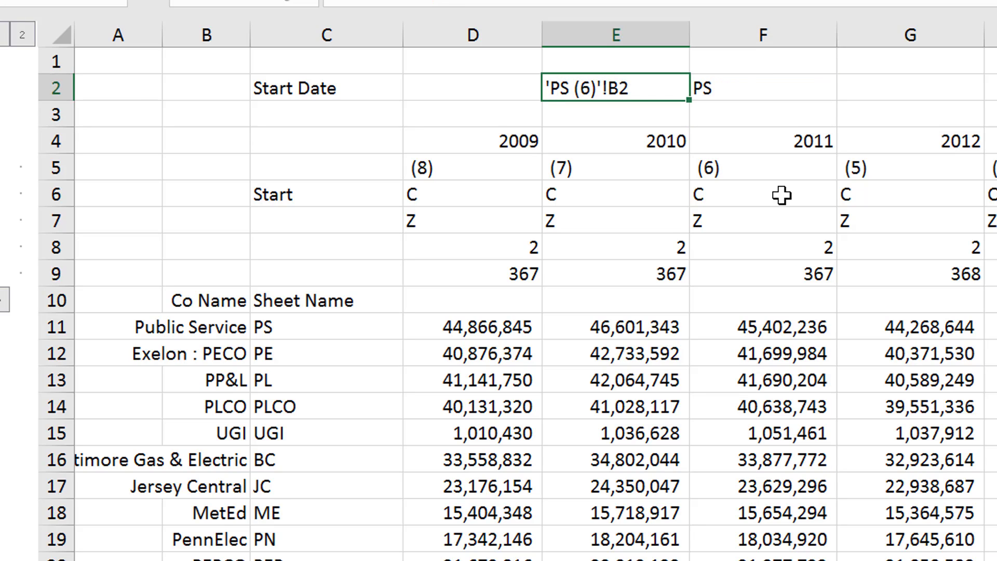
{"action": "key", "text": "F2"}
{"action": "key", "text": "Left"}
{"action": "key", "text": "Left"}
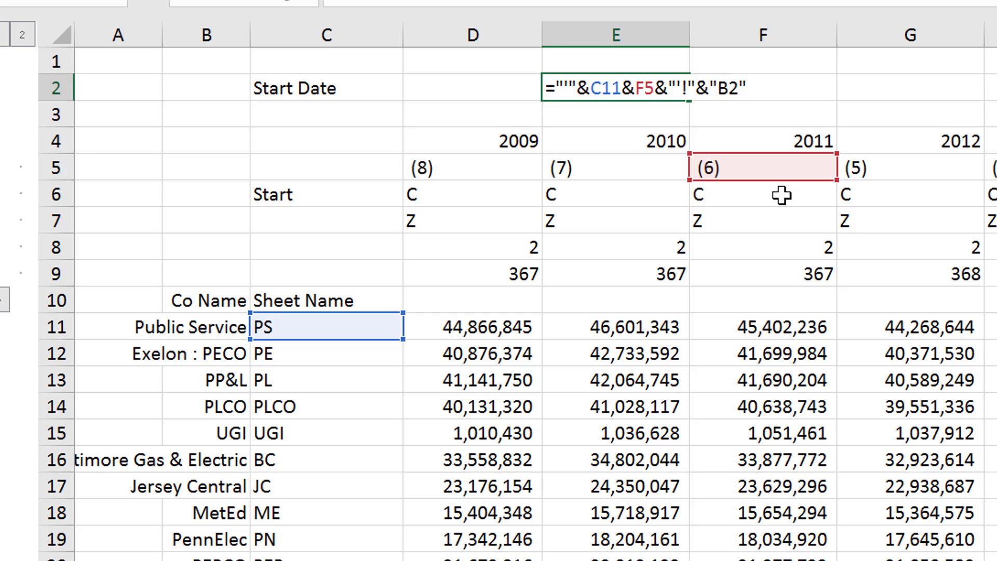
{"action": "key", "text": "BackSpace"}
{"action": "type", "text": "c5"}
{"action": "key", "text": "Return"}
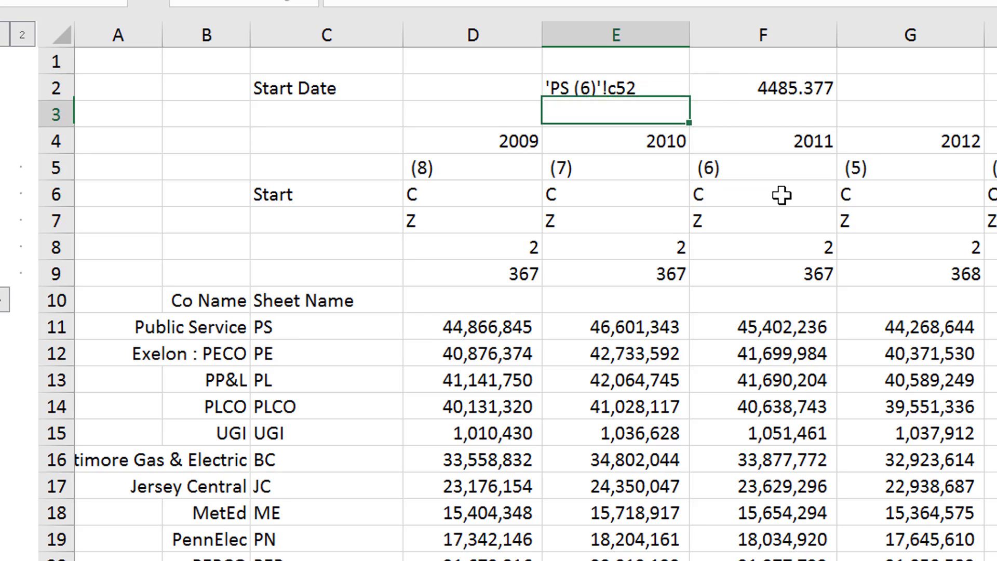
Remove the trailing 2 from the quoted address in the E2 formula so it ends in "c5", and select F2
{"action": "key", "text": "Up"}
{"action": "key", "text": "F2"}
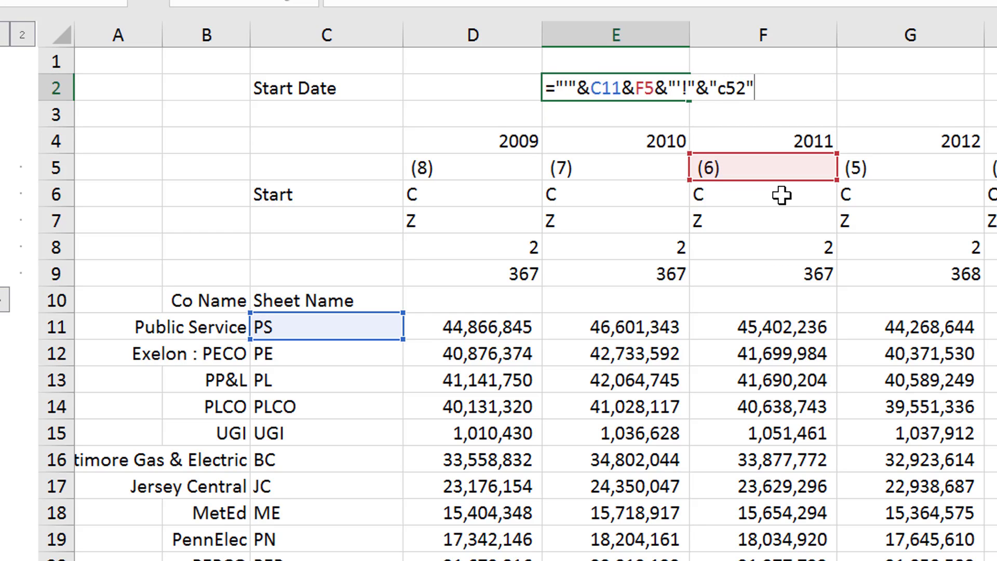
{"action": "key", "text": "Left"}
{"action": "key", "text": "BackSpace"}
{"action": "key", "text": "Return"}
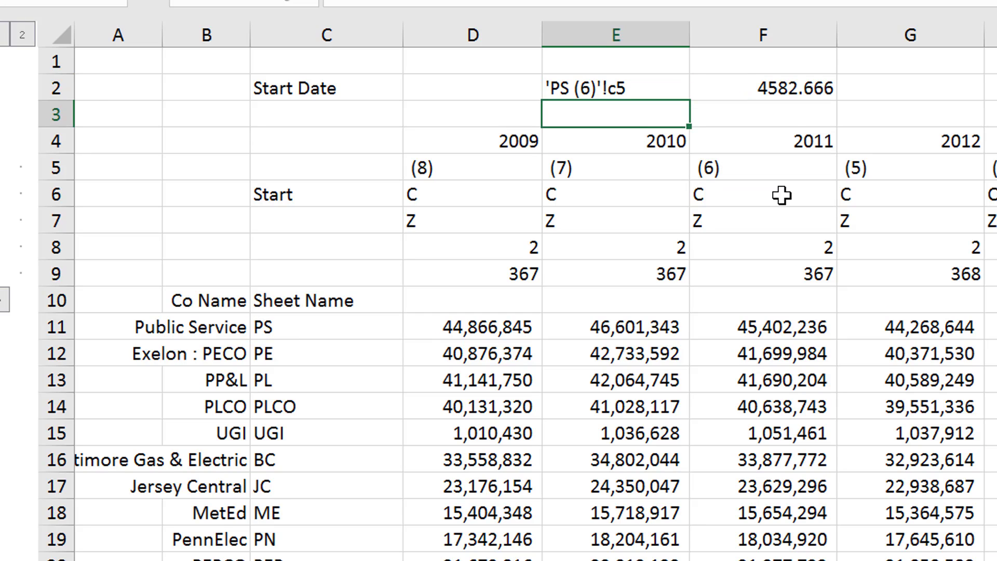
{"action": "key", "text": "Up"}
{"action": "key", "text": "Right"}
{"action": "key", "text": "Left"}
{"action": "key", "text": "Right"}
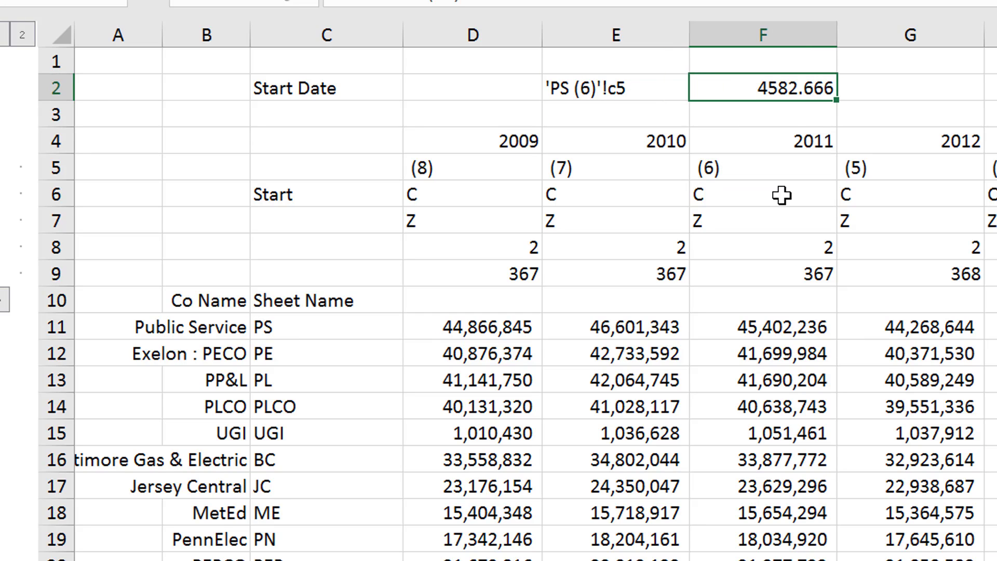
Look down the Sheet List for the sheet named in E2, and go back to the Generation sheet to recheck that name
{"action": "key", "text": "ctrl+Page_Up"}
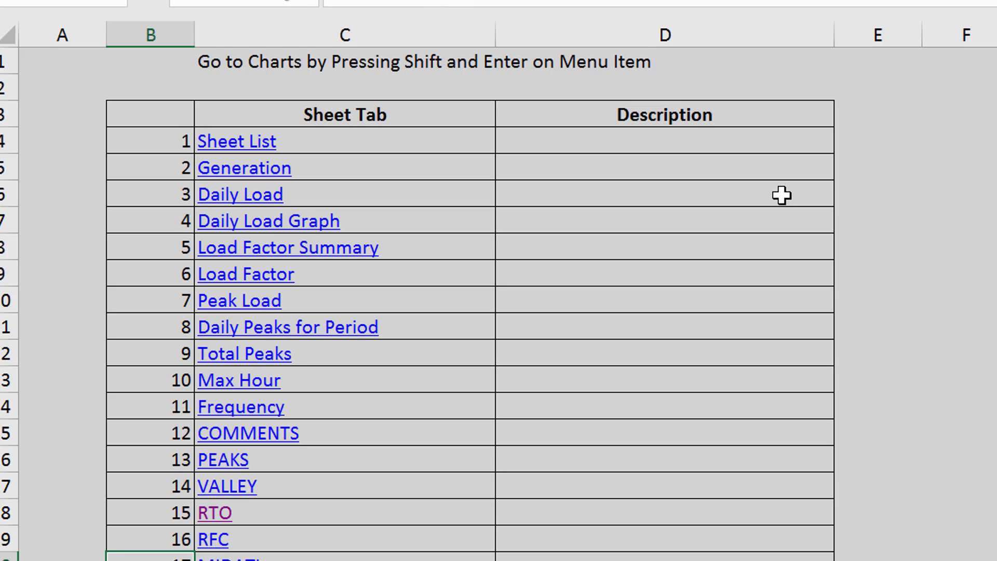
{"action": "key", "text": "Down"}
{"action": "key", "text": "Down"}
{"action": "key", "text": "Down"}
{"action": "key", "text": "Down"}
{"action": "key", "text": "Down"}
{"action": "key", "text": "Down"}
{"action": "key", "text": "Down"}
{"action": "key", "text": "Down"}
{"action": "key", "text": "Down"}
{"action": "key", "text": "Down"}
{"action": "key", "text": "Down"}
{"action": "key", "text": "Down"}
{"action": "key", "text": "Down"}
{"action": "key", "text": "Down"}
{"action": "key", "text": "Down"}
{"action": "key", "text": "Down"}
{"action": "key", "text": "Down"}
{"action": "key", "text": "Down"}
{"action": "key", "text": "Down"}
{"action": "key", "text": "Down"}
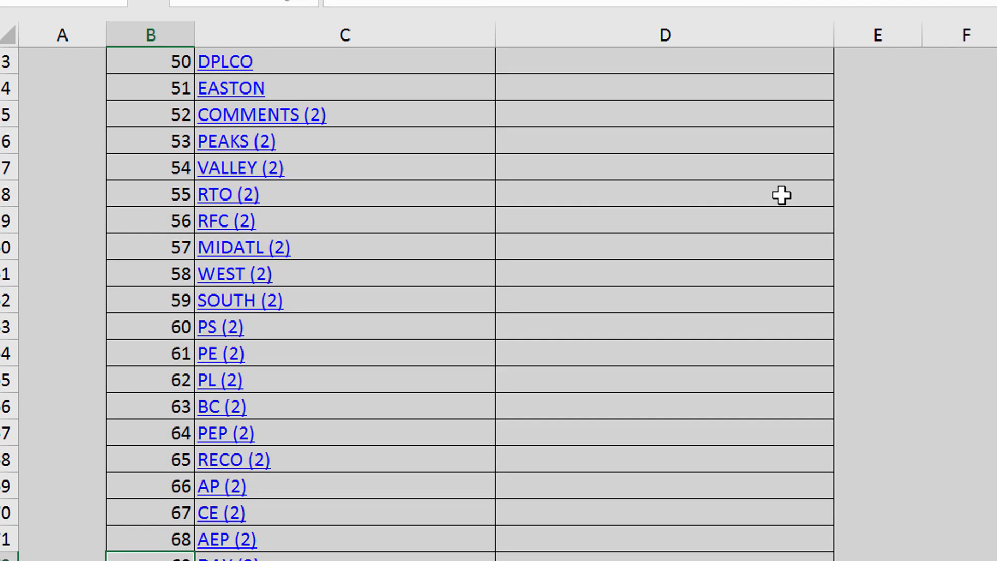
{"action": "key", "text": "Down"}
{"action": "key", "text": "Down"}
{"action": "key", "text": "Down"}
{"action": "key", "text": "Down"}
{"action": "key", "text": "Down"}
{"action": "key", "text": "Down"}
{"action": "key", "text": "Down"}
{"action": "key", "text": "Down"}
{"action": "key", "text": "Down"}
{"action": "key", "text": "Down"}
{"action": "key", "text": "Down"}
{"action": "key", "text": "Down"}
{"action": "key", "text": "Down"}
{"action": "key", "text": "Down"}
{"action": "key", "text": "Down"}
{"action": "key", "text": "Down"}
{"action": "key", "text": "Down"}
{"action": "key", "text": "Down"}
{"action": "key", "text": "Down"}
{"action": "key", "text": "Down"}
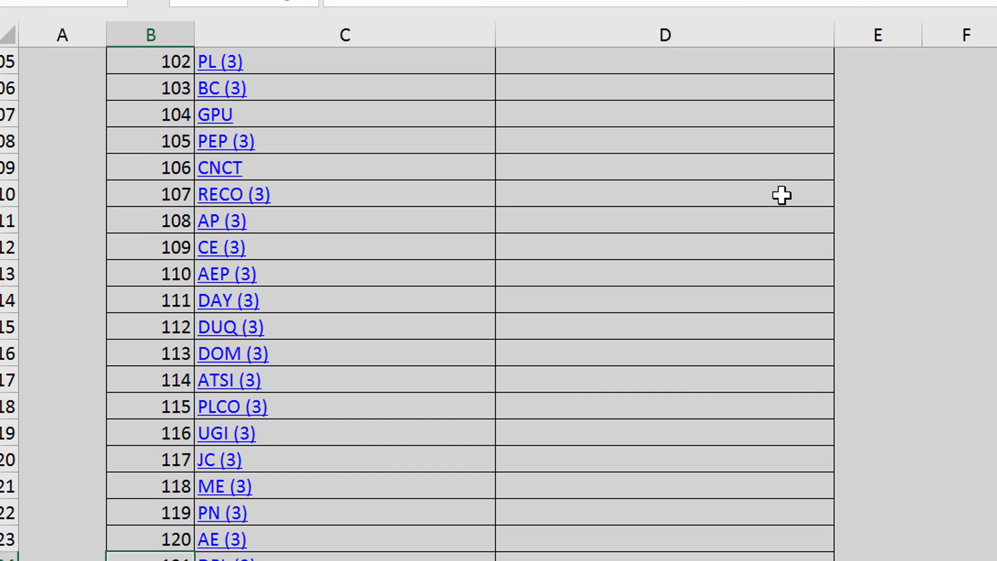
{"action": "key", "text": "Down"}
{"action": "key", "text": "Down"}
{"action": "key", "text": "Down"}
{"action": "key", "text": "Down"}
{"action": "key", "text": "Down"}
{"action": "key", "text": "Down"}
{"action": "key", "text": "Down"}
{"action": "key", "text": "Down"}
{"action": "key", "text": "Down"}
{"action": "key", "text": "Down"}
{"action": "key", "text": "Down"}
{"action": "key", "text": "Down"}
{"action": "key", "text": "Down"}
{"action": "key", "text": "Down"}
{"action": "key", "text": "Down"}
{"action": "key", "text": "Down"}
{"action": "key", "text": "Down"}
{"action": "key", "text": "Down"}
{"action": "key", "text": "Down"}
{"action": "key", "text": "Down"}
{"action": "key", "text": "Down"}
{"action": "key", "text": "Down"}
{"action": "key", "text": "Down"}
{"action": "key", "text": "Down"}
{"action": "key", "text": "Down"}
{"action": "key", "text": "Down"}
{"action": "key", "text": "Down"}
{"action": "key", "text": "Down"}
{"action": "key", "text": "Down"}
{"action": "key", "text": "Down"}
{"action": "key", "text": "Down"}
{"action": "key", "text": "Down"}
{"action": "key", "text": "Down"}
{"action": "key", "text": "Down"}
{"action": "key", "text": "Down"}
{"action": "key", "text": "Down"}
{"action": "key", "text": "Down"}
{"action": "key", "text": "Down"}
{"action": "key", "text": "Down"}
{"action": "key", "text": "Down"}
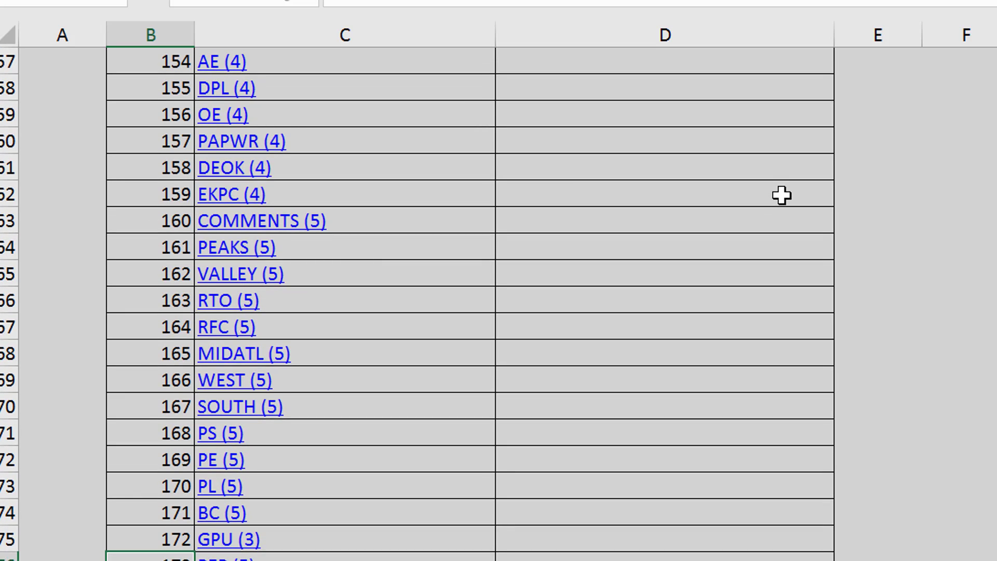
{"action": "key", "text": "Down"}
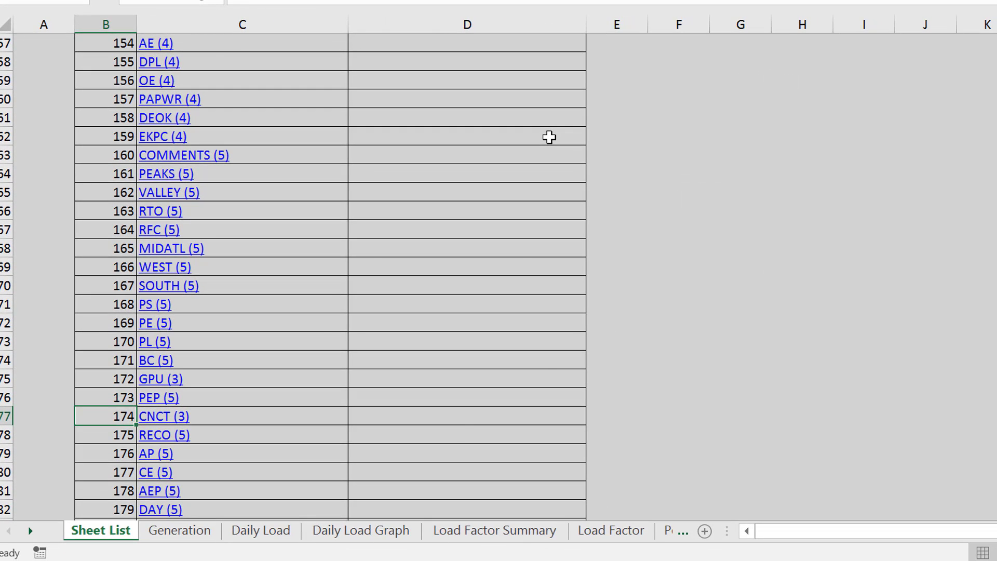
{"action": "key", "text": "ctrl+Page_Down"}
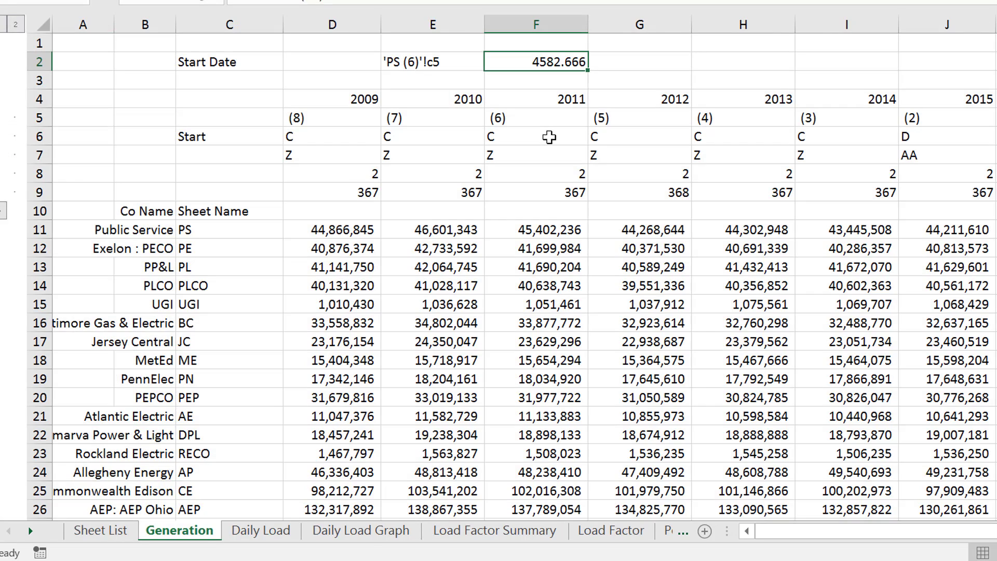
Find the PS (6) entry in the Sheet List and follow its link to that sheet
{"action": "key", "text": "ctrl+Page_Up"}
{"action": "key", "text": "Page_Down"}
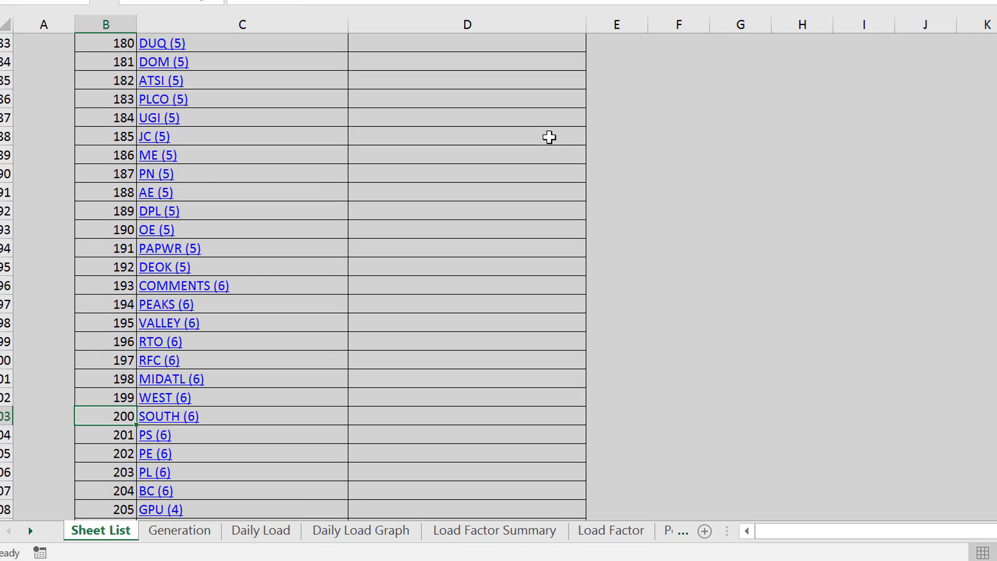
{"action": "key", "text": "Page_Down"}
{"action": "key", "text": "Left"}
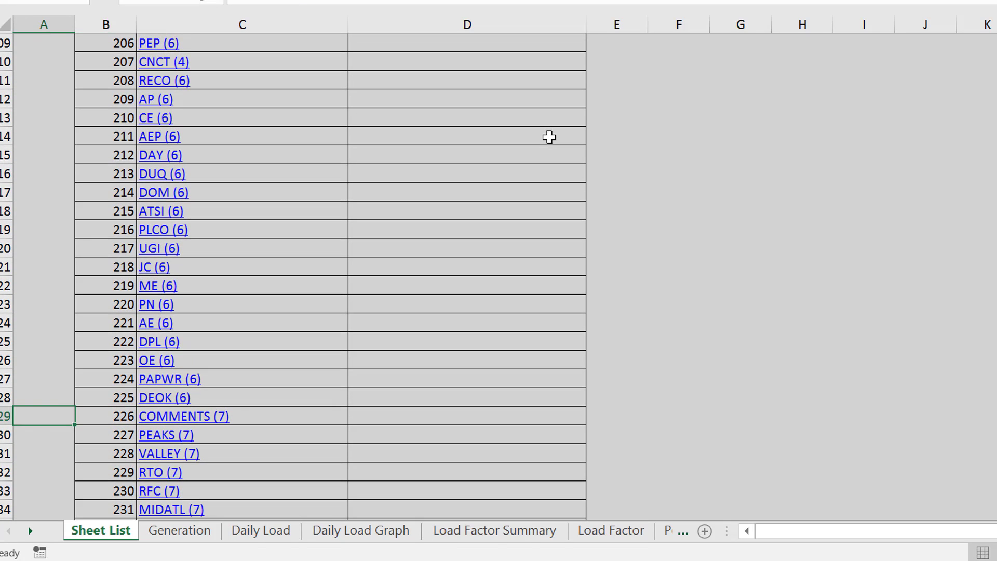
{"action": "key", "text": "Right"}
{"action": "key", "text": "Right"}
{"action": "key", "text": "Up"}
{"action": "key", "text": "Up"}
{"action": "key", "text": "Up"}
{"action": "key", "text": "Up"}
{"action": "key", "text": "Up"}
{"action": "key", "text": "Up"}
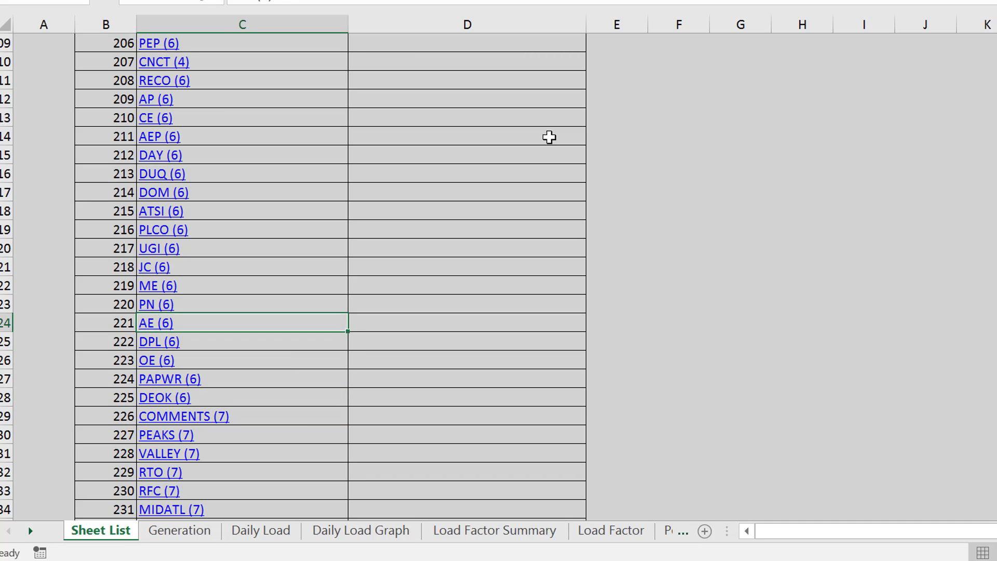
{"action": "key", "text": "Up"}
{"action": "key", "text": "Up"}
{"action": "key", "text": "Up"}
{"action": "key", "text": "Up"}
{"action": "key", "text": "Up"}
{"action": "key", "text": "Up"}
{"action": "key", "text": "Up"}
{"action": "key", "text": "Up"}
{"action": "key", "text": "Up"}
{"action": "key", "text": "Up"}
{"action": "key", "text": "Up"}
{"action": "key", "text": "Up"}
{"action": "key", "text": "Up"}
{"action": "key", "text": "Up"}
{"action": "key", "text": "Up"}
{"action": "key", "text": "Up"}
{"action": "key", "text": "Up"}
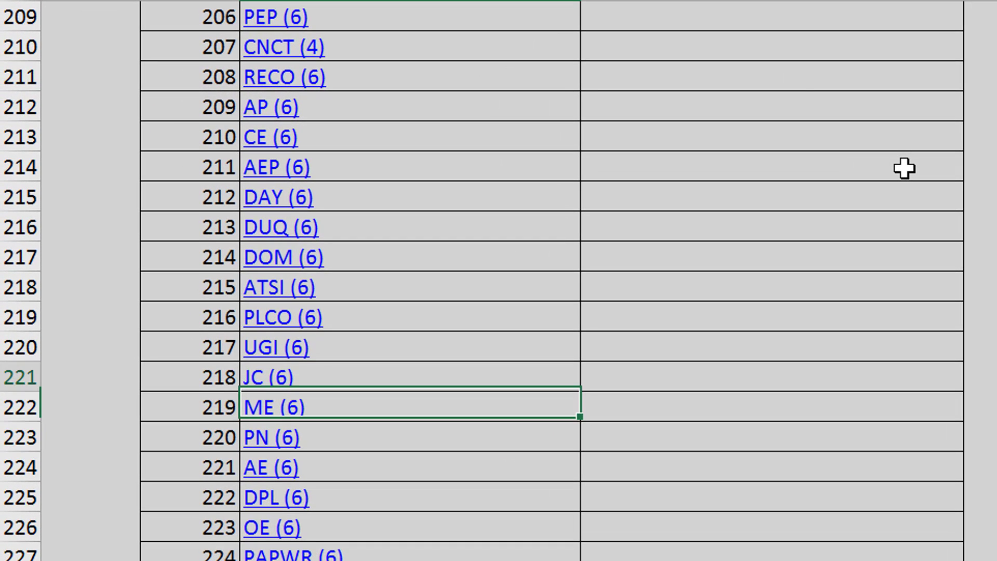
{"action": "key", "text": "Up"}
{"action": "key", "text": "Up"}
{"action": "key", "text": "Up"}
{"action": "key", "text": "Up"}
{"action": "key", "text": "Up"}
{"action": "key", "text": "Up"}
{"action": "key", "text": "Up"}
{"action": "key", "text": "Up"}
{"action": "key", "text": "Up"}
{"action": "key", "text": "Up"}
{"action": "key", "text": "Up"}
{"action": "key", "text": "Up"}
{"action": "key", "text": "Up"}
{"action": "key", "text": "Up"}
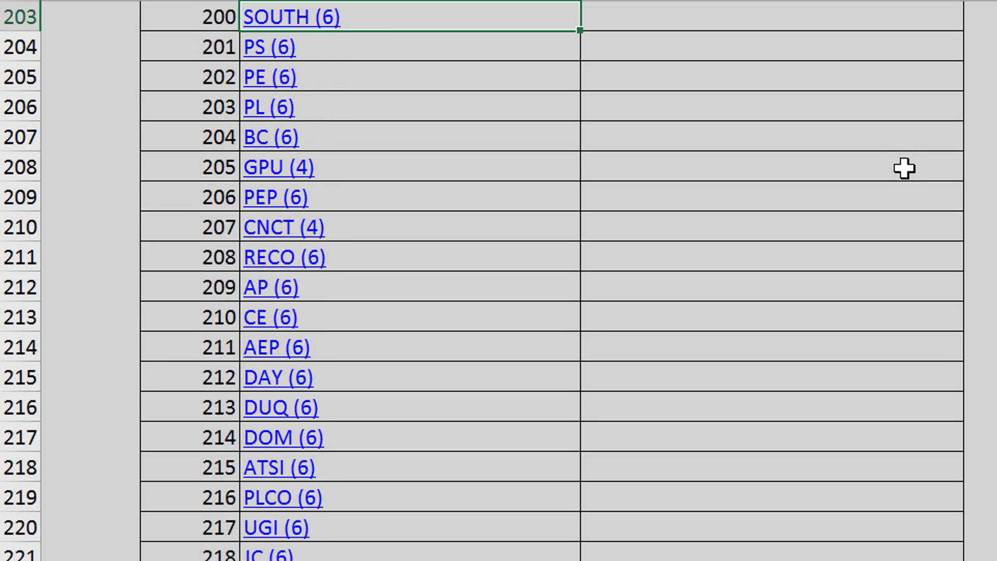
{"action": "key", "text": "Up"}
{"action": "key", "text": "Up"}
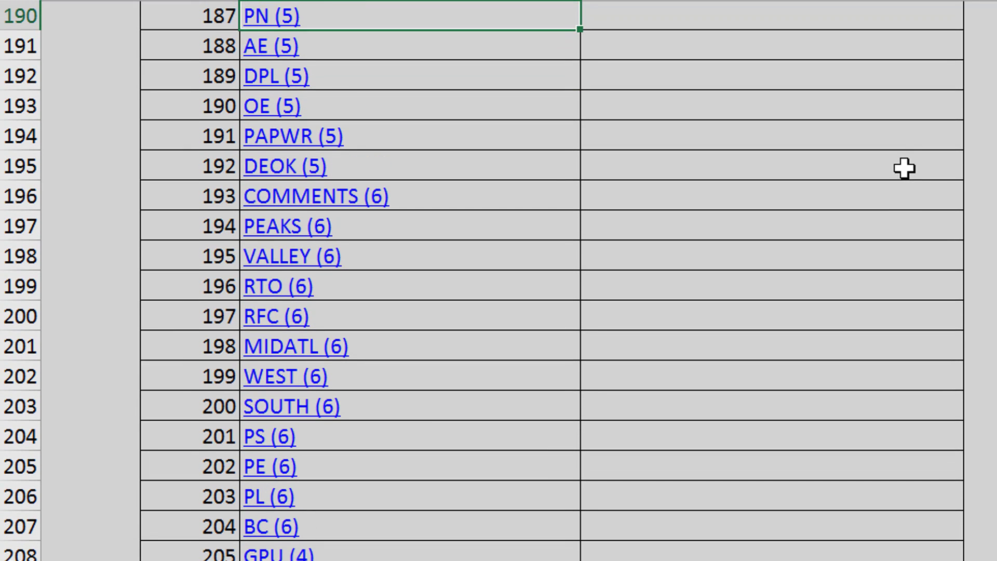
{"action": "key", "text": "Down"}
{"action": "key", "text": "Down"}
{"action": "key", "text": "Down"}
{"action": "key", "text": "Down"}
{"action": "key", "text": "Down"}
{"action": "key", "text": "Down"}
{"action": "key", "text": "Down"}
{"action": "key", "text": "Down"}
{"action": "key", "text": "Down"}
{"action": "key", "text": "Down"}
{"action": "key", "text": "Down"}
{"action": "key", "text": "Down"}
{"action": "key", "text": "Down"}
{"action": "key", "text": "Down"}
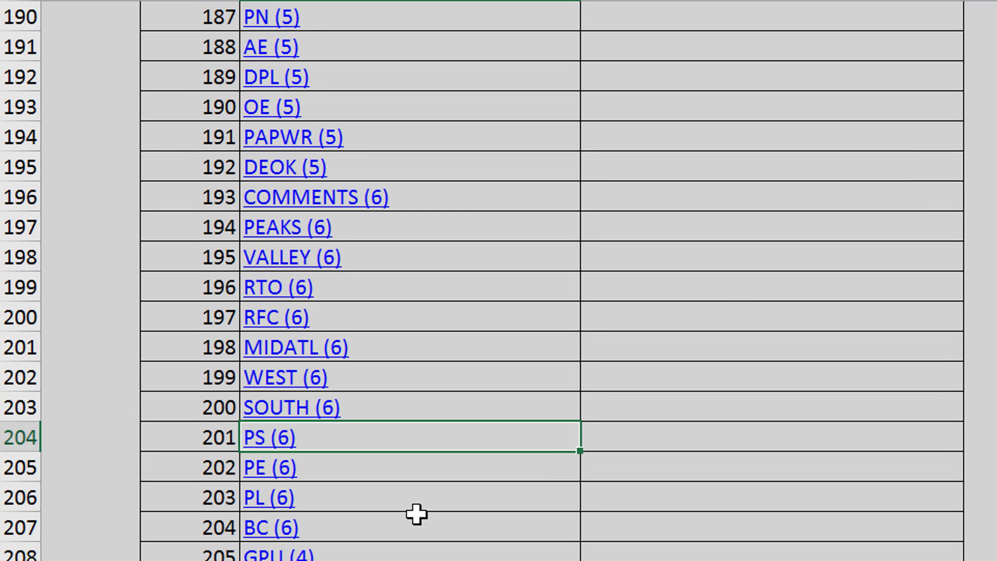
{"action": "left_click", "coordinate": [262, 447]}
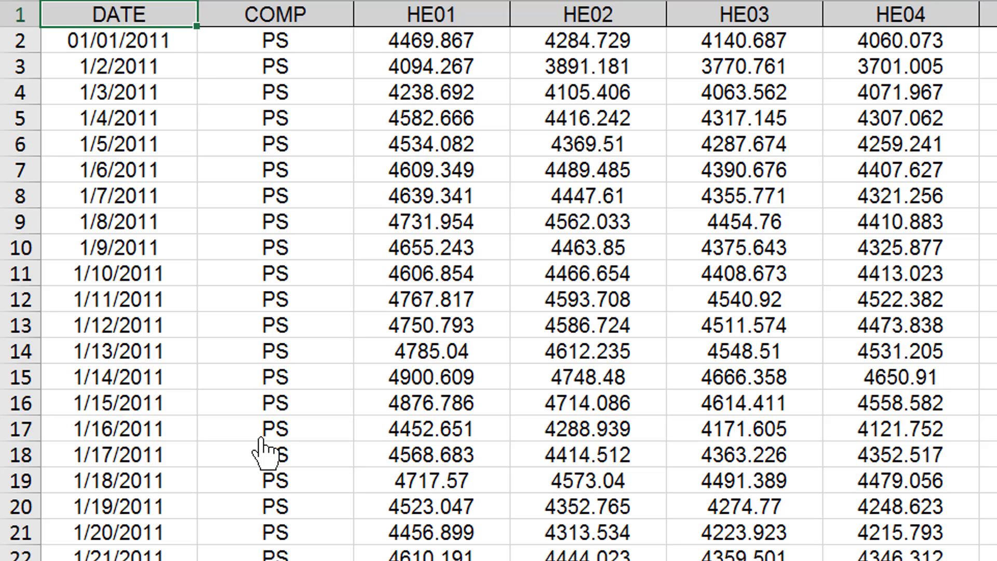
Check the HE01 column on the PS (6) sheet against the INDIRECT result, and return to F2 on the Generation sheet
{"action": "key", "text": "Right"}
{"action": "key", "text": "Down"}
{"action": "key", "text": "Up"}
{"action": "key", "text": "Right"}
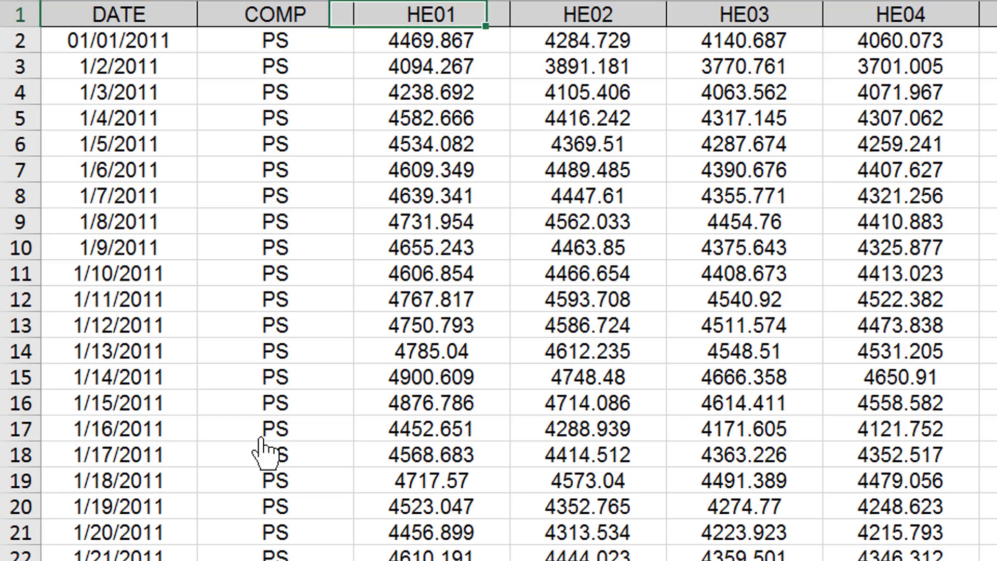
{"action": "key", "text": "Down"}
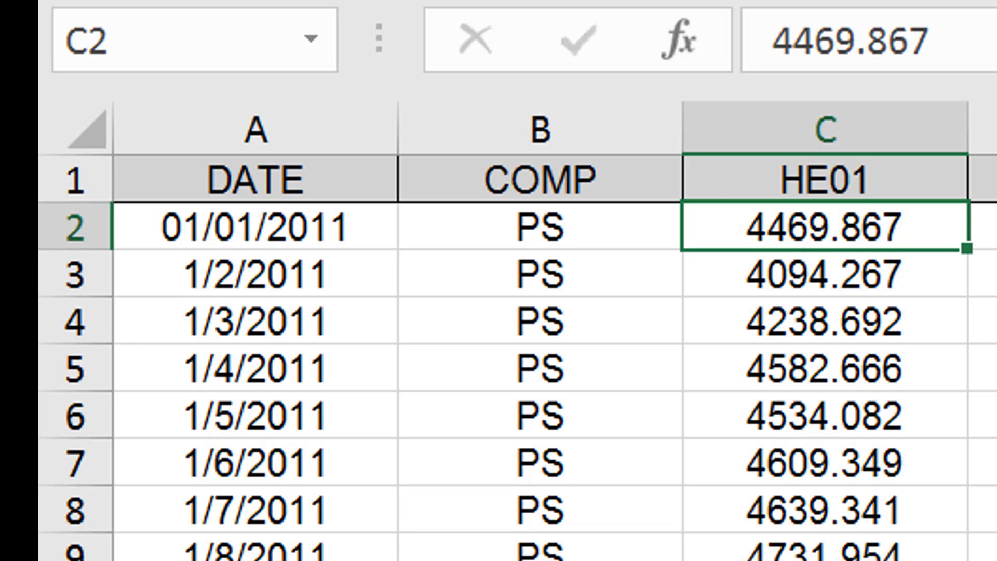
{"action": "key", "text": "alt+Left"}
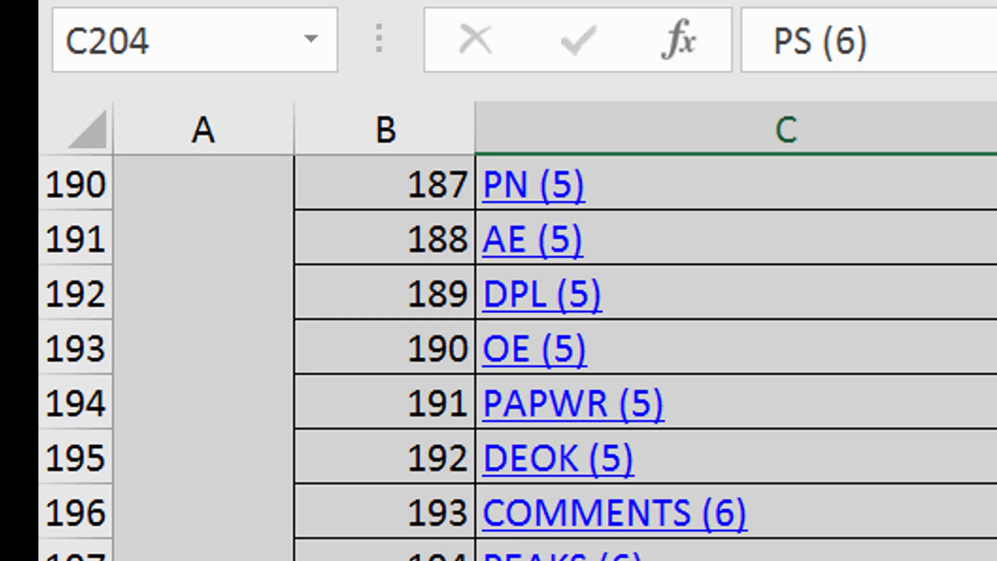
{"action": "key", "text": "ctrl+Page_Down"}
{"action": "key", "text": "Down"}
{"action": "key", "text": "Up"}
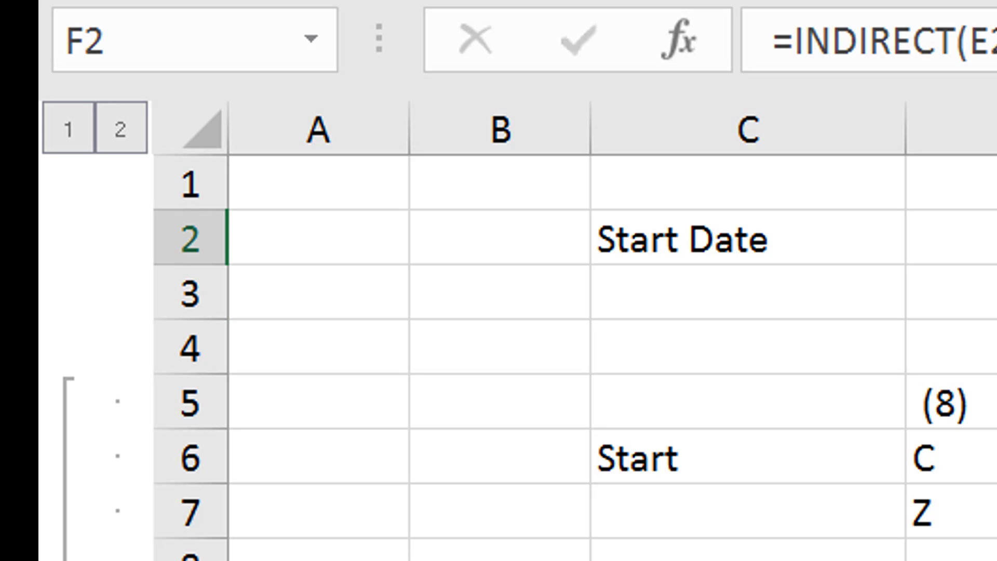
Replace the F5 suffix reference in the E2 formula with J5, the suffix for 2015
{"action": "key", "text": "Left"}
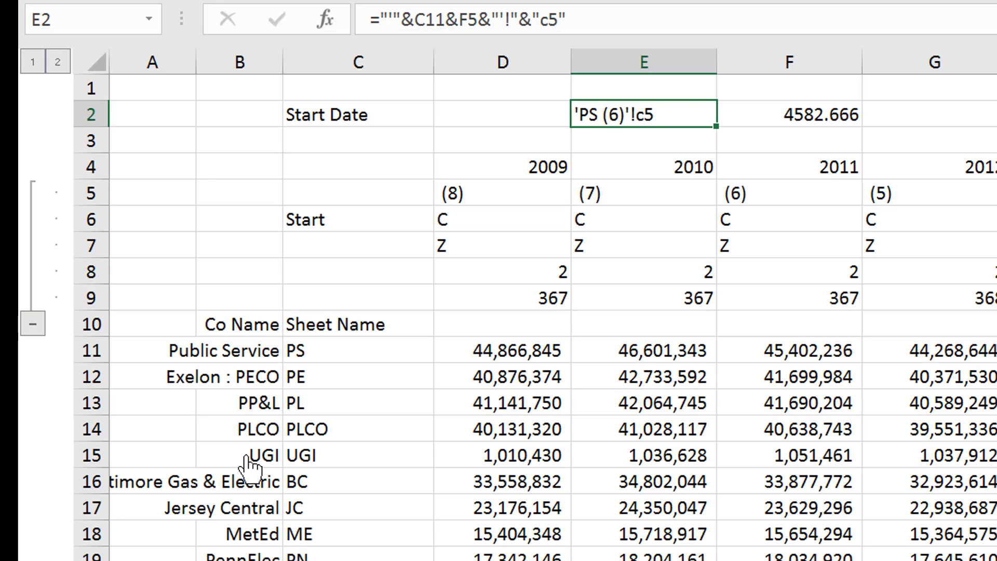
{"action": "key", "text": "F2"}
{"action": "key", "text": "Left"}
{"action": "key", "text": "Left"}
{"action": "key", "text": "Left"}
{"action": "key", "text": "Left"}
{"action": "key", "text": "Left"}
{"action": "key", "text": "Left"}
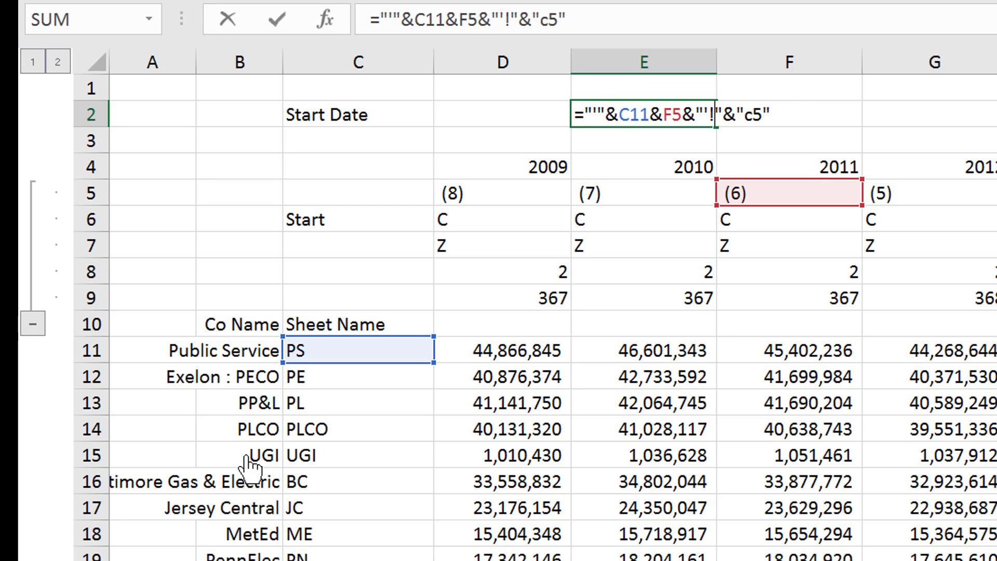
{"action": "key", "text": "Left"}
{"action": "key", "text": "Left"}
{"action": "key", "text": "Left"}
{"action": "key", "text": "Left"}
{"action": "key", "text": "Left"}
{"action": "key", "text": "Delete"}
{"action": "key", "text": "BackSpace"}
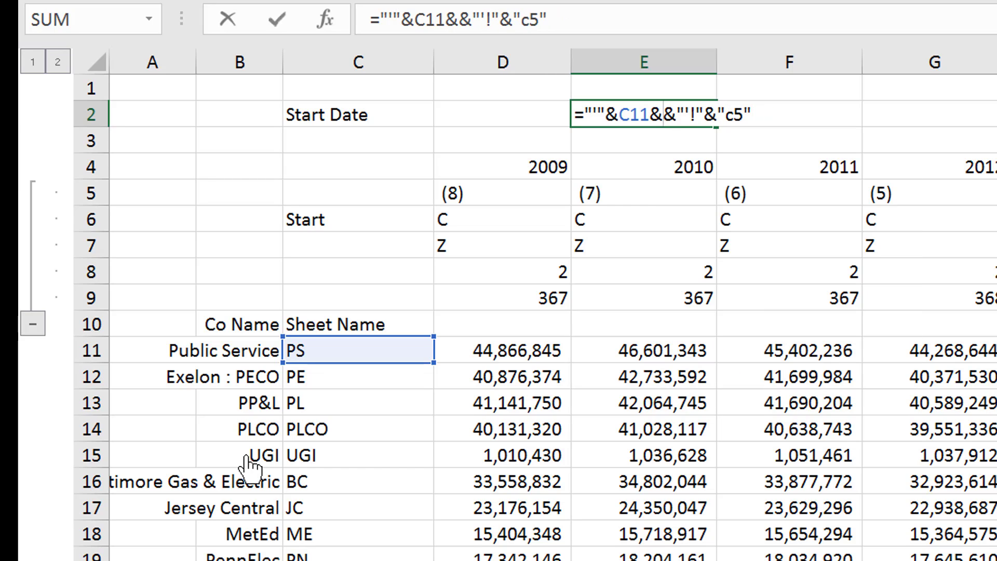
{"action": "left_click", "coordinate": [996, 194]}
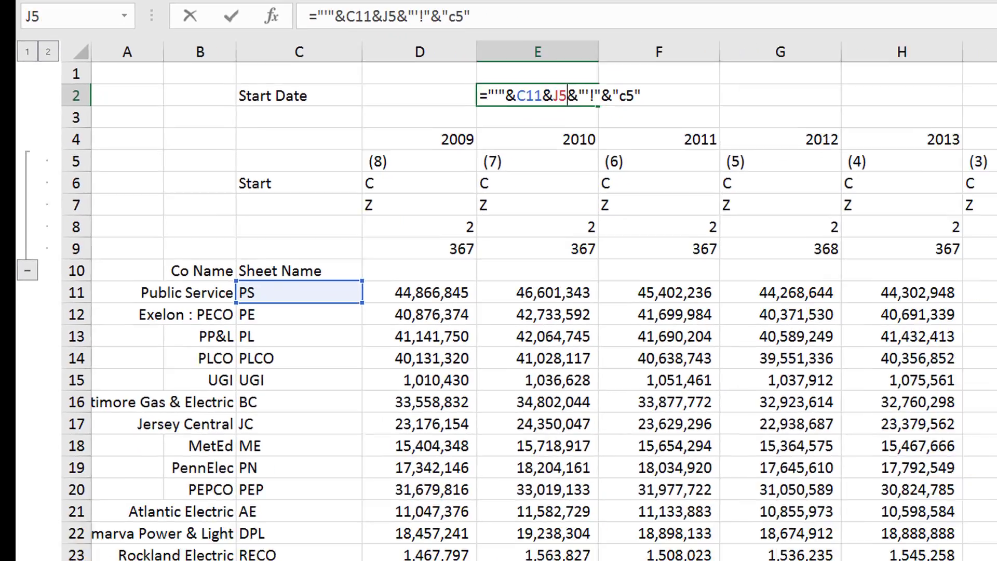
{"action": "key", "text": "ctrl+Return"}
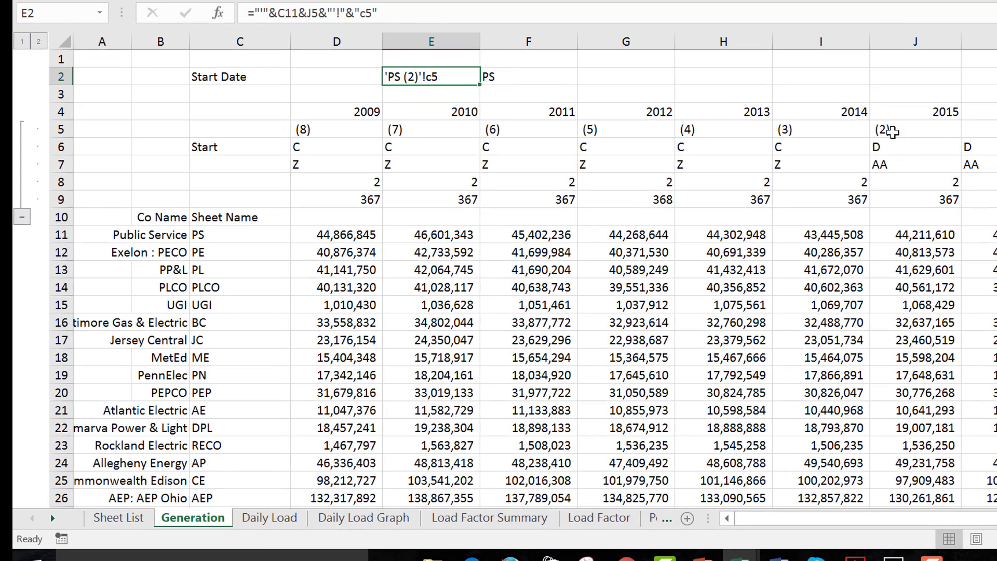
Change the quoted cell address at the end of the E2 formula to "d5"
{"action": "key", "text": "Right"}
{"action": "key", "text": "Left"}
{"action": "key", "text": "F2"}
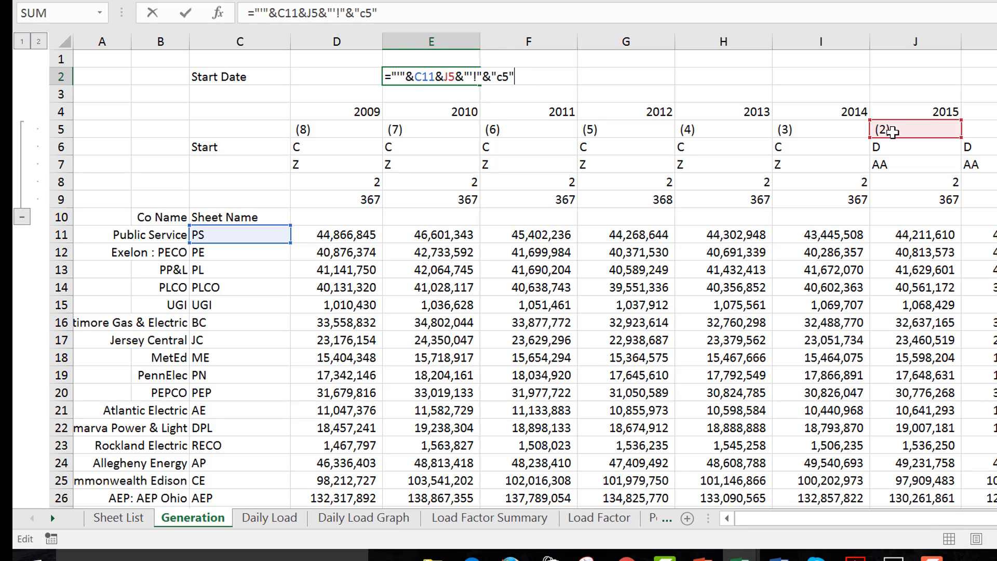
{"action": "key", "text": "BackSpace"}
{"action": "type", "text": "d"}
{"action": "key", "text": "Return"}
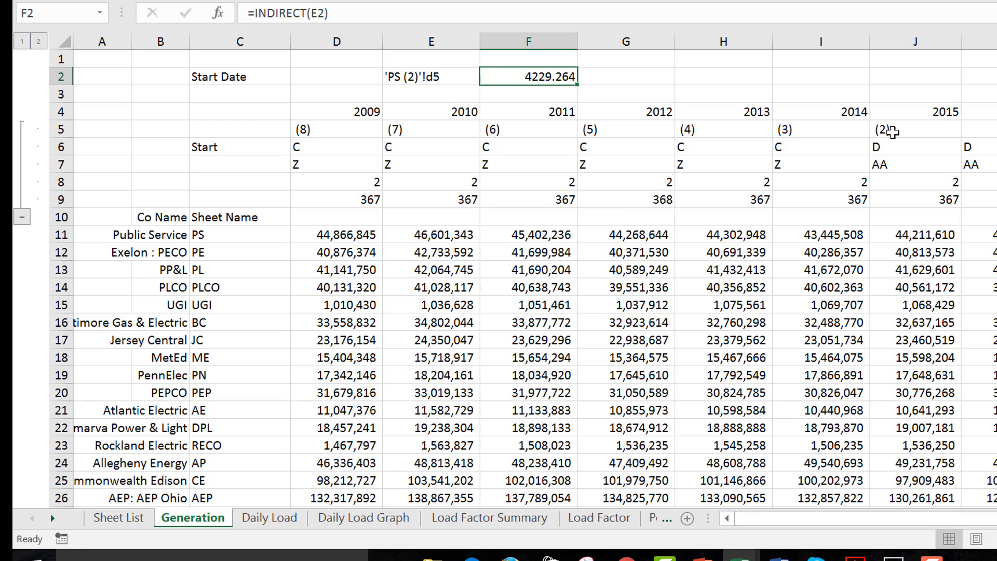
Review the sheet reference text in E2 and the INDIRECT formula in F2 that reads it
{"action": "key", "text": "Down"}
{"action": "key", "text": "Down"}
{"action": "key", "text": "Down"}
{"action": "key", "text": "Down"}
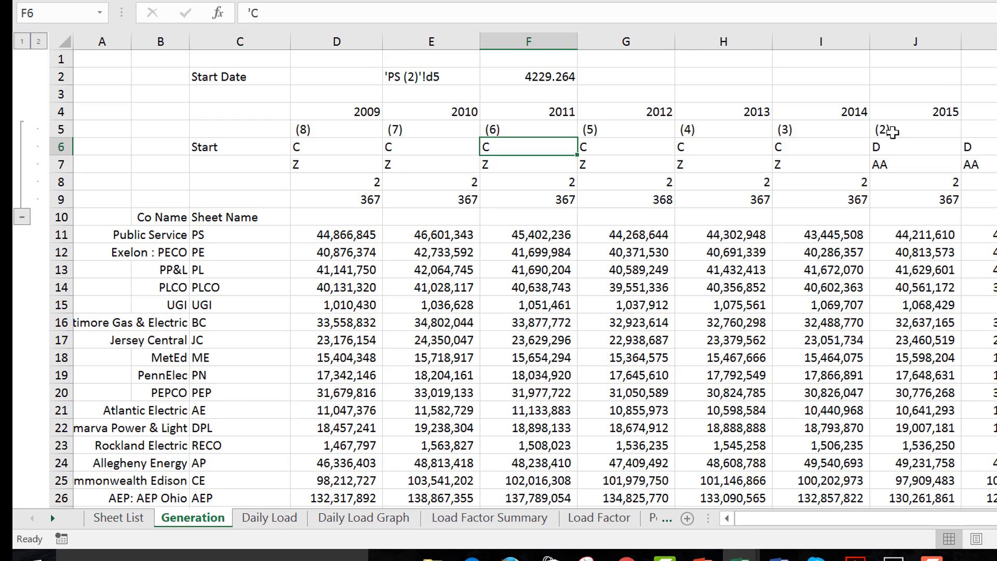
{"action": "key", "text": "Up"}
{"action": "key", "text": "Up"}
{"action": "key", "text": "Up"}
{"action": "key", "text": "Up"}
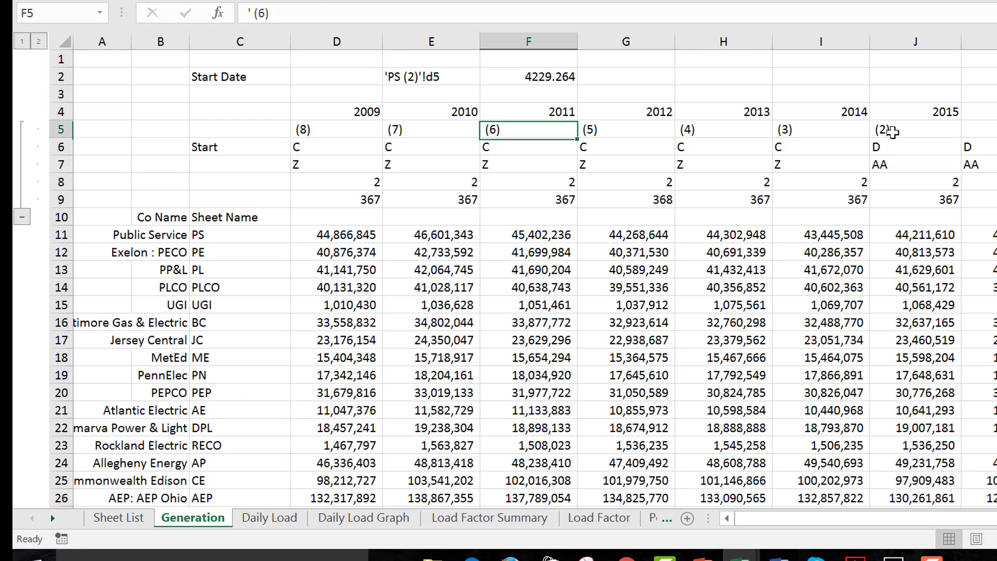
{"action": "key", "text": "Left"}
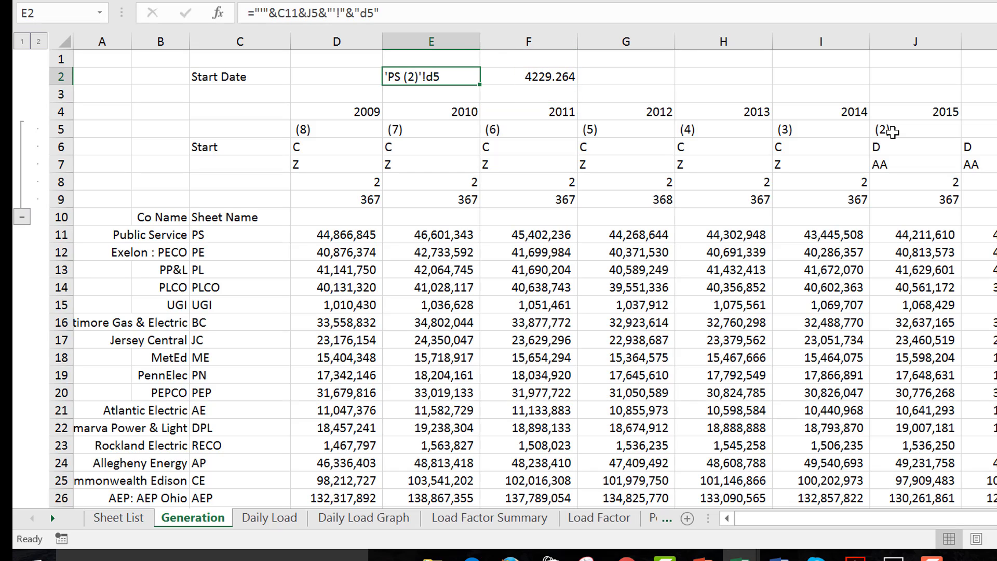
{"action": "key", "text": "Right"}
{"action": "key", "text": "Left"}
{"action": "key", "text": "Right"}
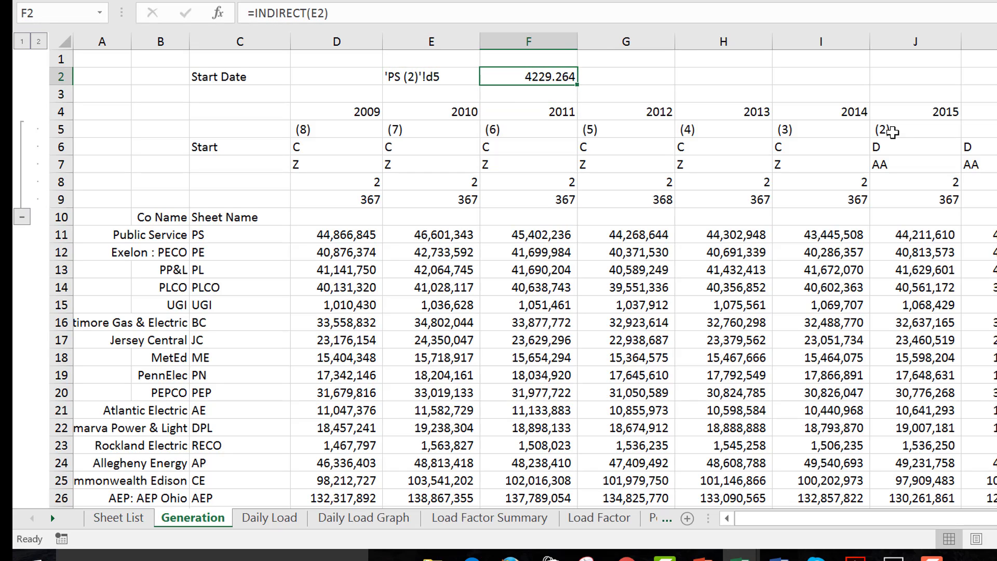
{"action": "key", "text": "F2"}
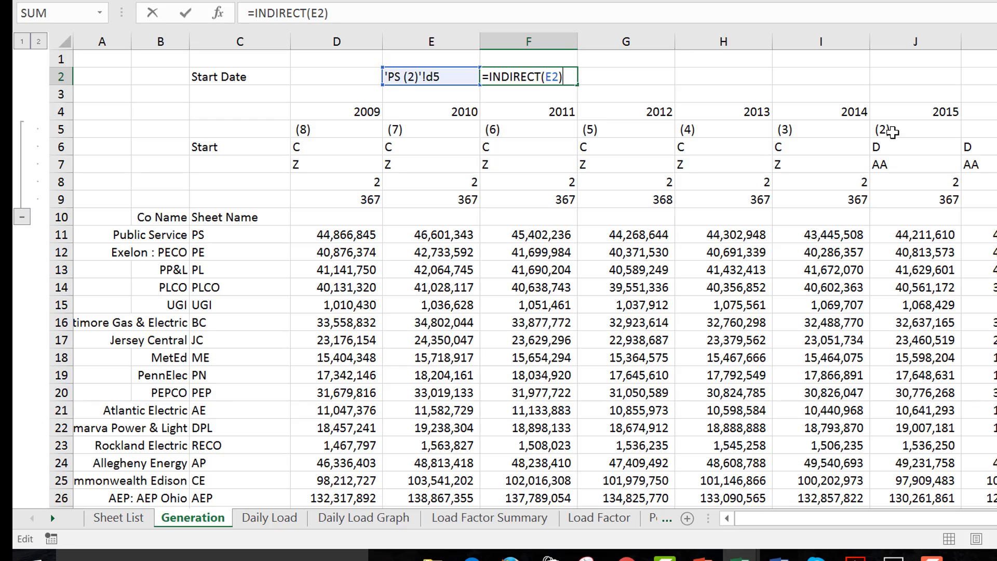
{"action": "key", "text": "Escape"}
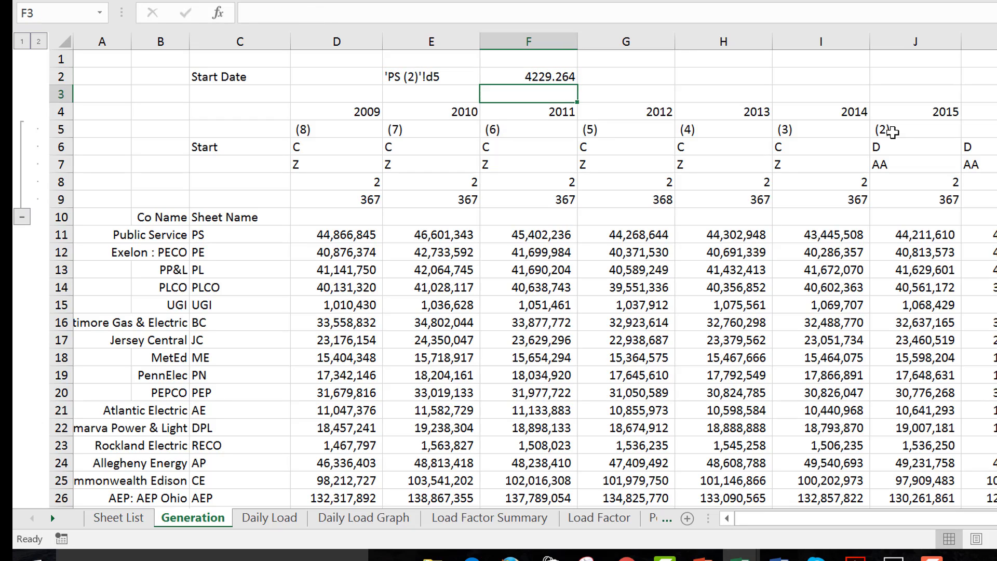
Examine the sheet suffixes in row 5 under the years 2009 to 2011
{"action": "key", "text": "Left"}
{"action": "key", "text": "Down"}
{"action": "key", "text": "Down"}
{"action": "key", "text": "Down"}
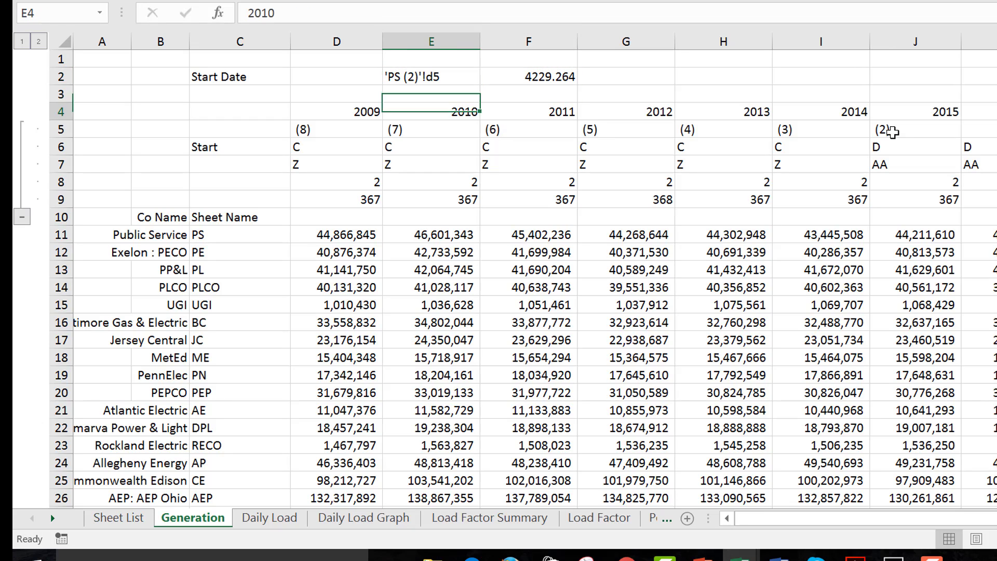
{"action": "key", "text": "Left"}
{"action": "key", "text": "Left"}
{"action": "key", "text": "Right"}
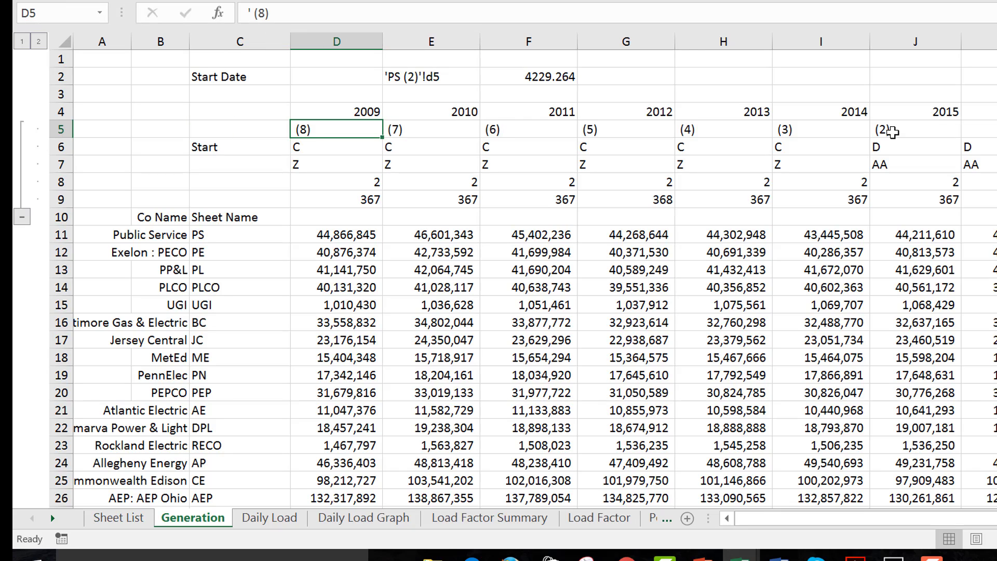
{"action": "key", "text": "Right"}
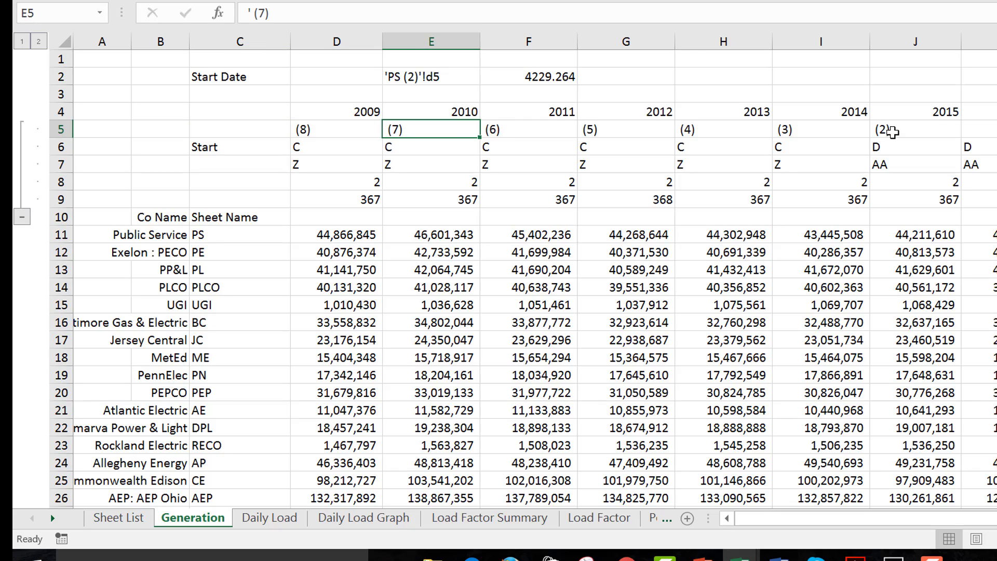
{"action": "key", "text": "Right"}
{"action": "key", "text": "Left"}
{"action": "key", "text": "Left"}
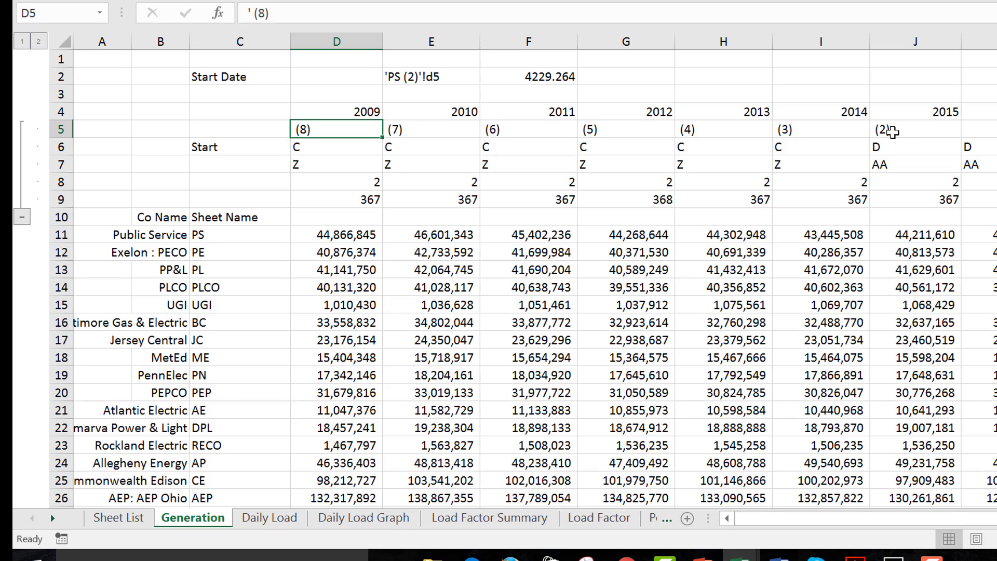
{"action": "key", "text": "Right"}
{"action": "key", "text": "Right"}
{"action": "key", "text": "Right"}
{"action": "key", "text": "Right"}
{"action": "key", "text": "Right"}
{"action": "key", "text": "Right"}
{"action": "key", "text": "Right"}
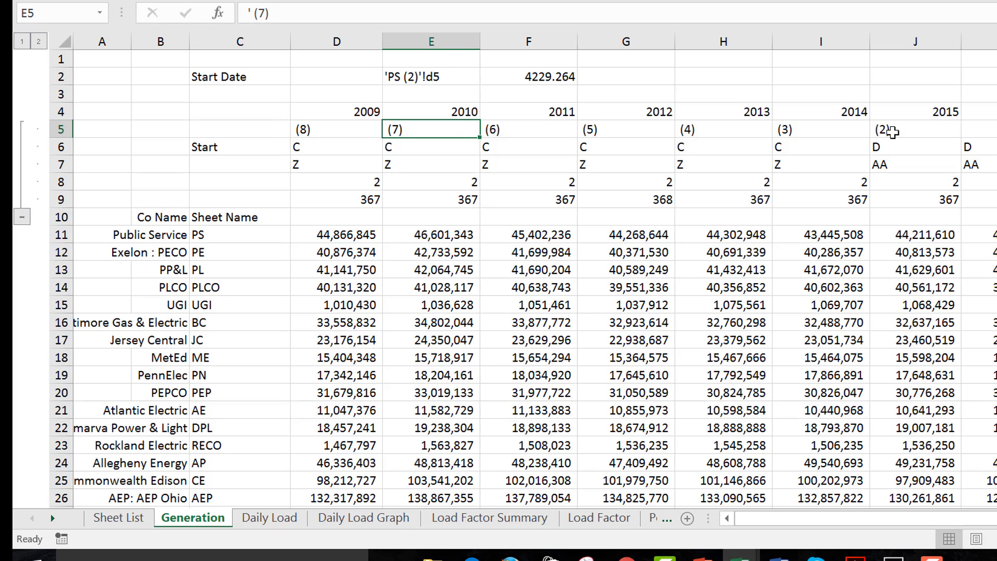
Compare the sheet suffixes in row 5 with the numbered sheet names on the Sheet List
{"action": "key", "text": "Left"}
{"action": "key", "text": "Left"}
{"action": "key", "text": "Left"}
{"action": "key", "text": "Left"}
{"action": "key", "text": "Left"}
{"action": "key", "text": "Left"}
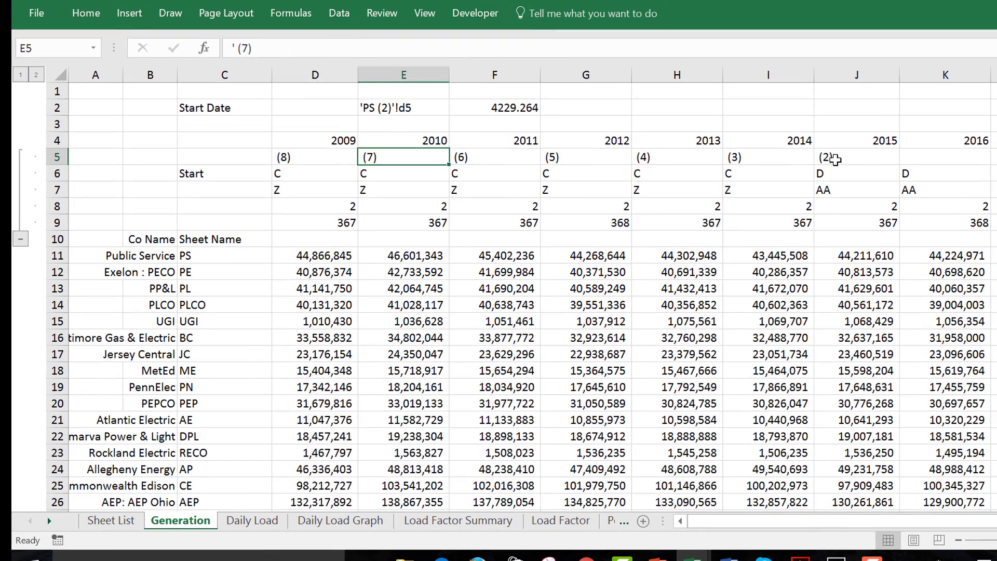
{"action": "key", "text": "Left"}
{"action": "key", "text": "Left"}
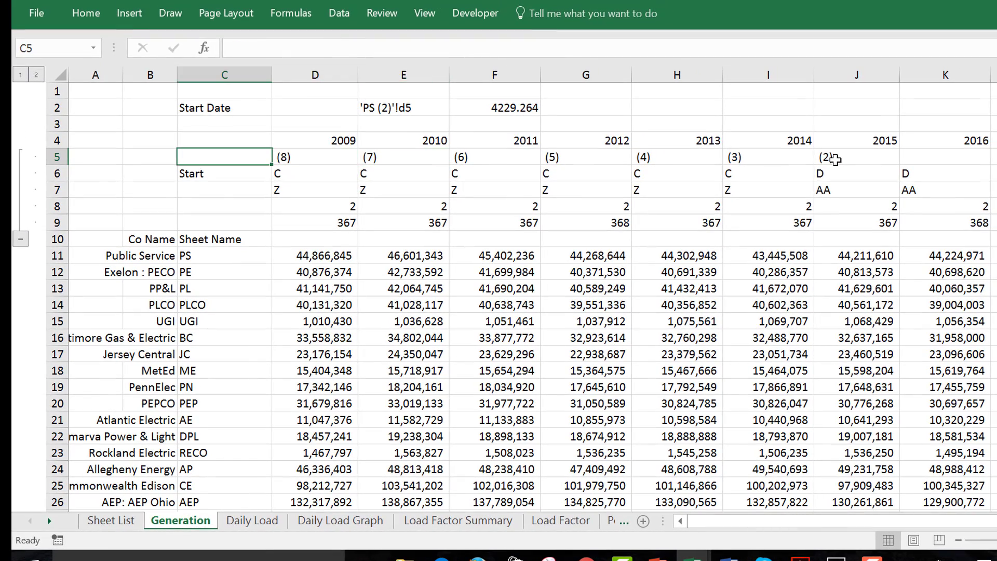
{"action": "key", "text": "Down"}
{"action": "key", "text": "Right"}
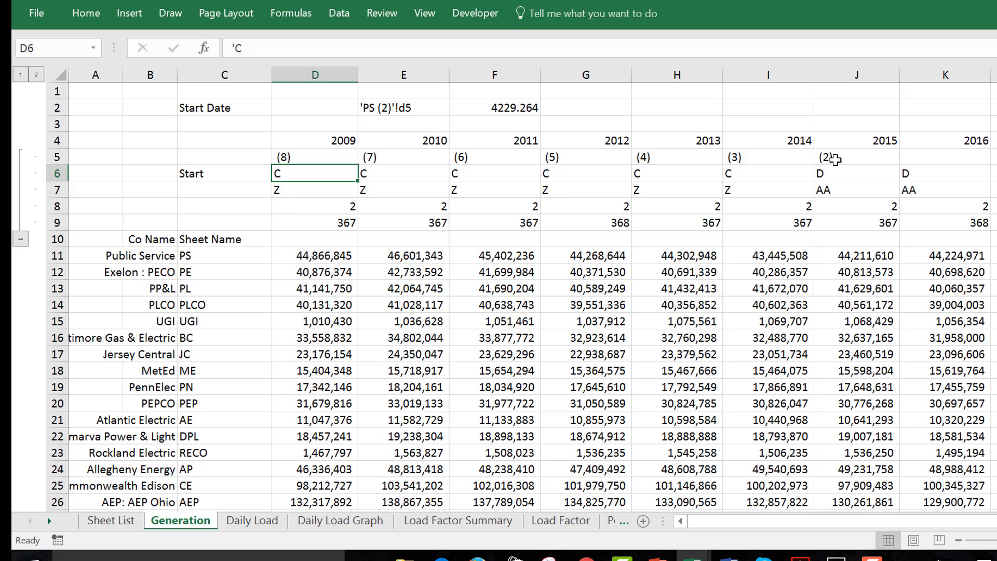
{"action": "key", "text": "ctrl+Page_Up"}
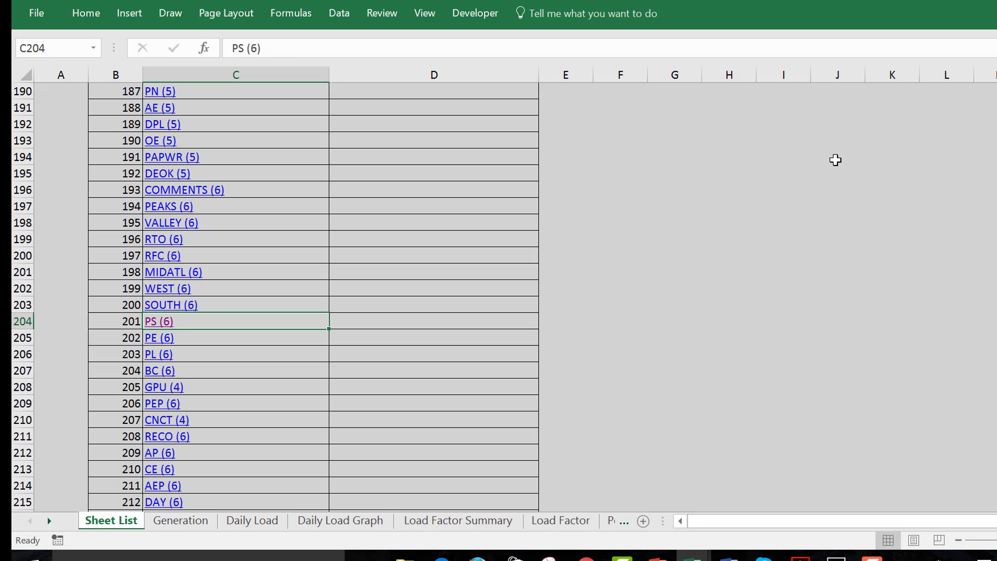
{"action": "key", "text": "Up"}
{"action": "key", "text": "Up"}
{"action": "key", "text": "Up"}
{"action": "key", "text": "Up"}
{"action": "key", "text": "Up"}
{"action": "key", "text": "Up"}
{"action": "key", "text": "Up"}
{"action": "key", "text": "Up"}
{"action": "key", "text": "Up"}
{"action": "key", "text": "Up"}
{"action": "key", "text": "Up"}
{"action": "key", "text": "Up"}
{"action": "key", "text": "Up"}
{"action": "key", "text": "Up"}
{"action": "key", "text": "Up"}
{"action": "key", "text": "Up"}
{"action": "key", "text": "Up"}
{"action": "key", "text": "Up"}
{"action": "key", "text": "Up"}
{"action": "key", "text": "Up"}
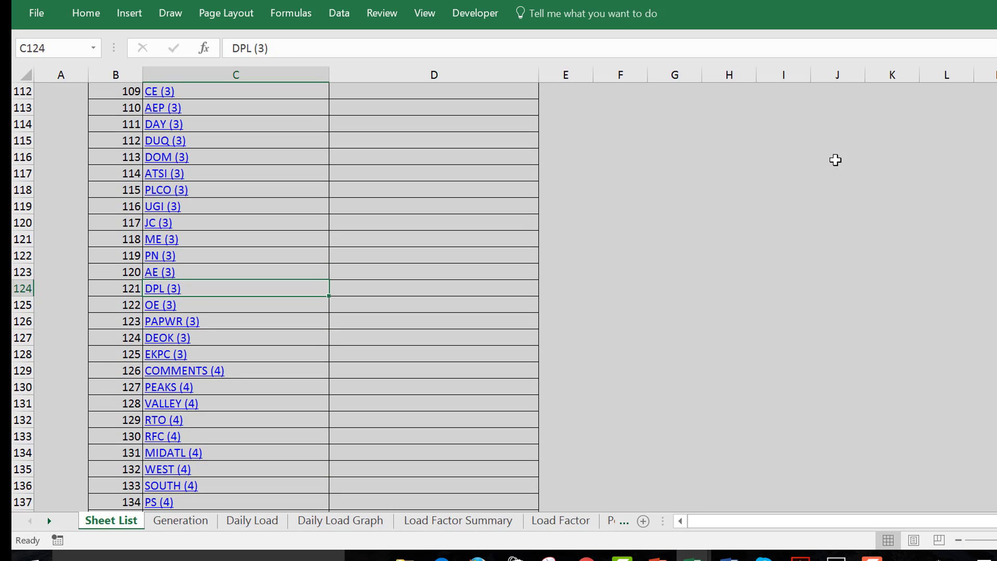
{"action": "key", "text": "Up"}
{"action": "key", "text": "Up"}
{"action": "key", "text": "Up"}
{"action": "key", "text": "Up"}
{"action": "key", "text": "Up"}
{"action": "key", "text": "Up"}
{"action": "key", "text": "Up"}
{"action": "key", "text": "Up"}
{"action": "key", "text": "Up"}
{"action": "key", "text": "Up"}
{"action": "key", "text": "Up"}
{"action": "key", "text": "Up"}
{"action": "key", "text": "Up"}
{"action": "key", "text": "Up"}
{"action": "key", "text": "Up"}
{"action": "key", "text": "Up"}
{"action": "key", "text": "Up"}
{"action": "key", "text": "Up"}
{"action": "key", "text": "Up"}
{"action": "key", "text": "Up"}
{"action": "key", "text": "ctrl+Page_Down"}
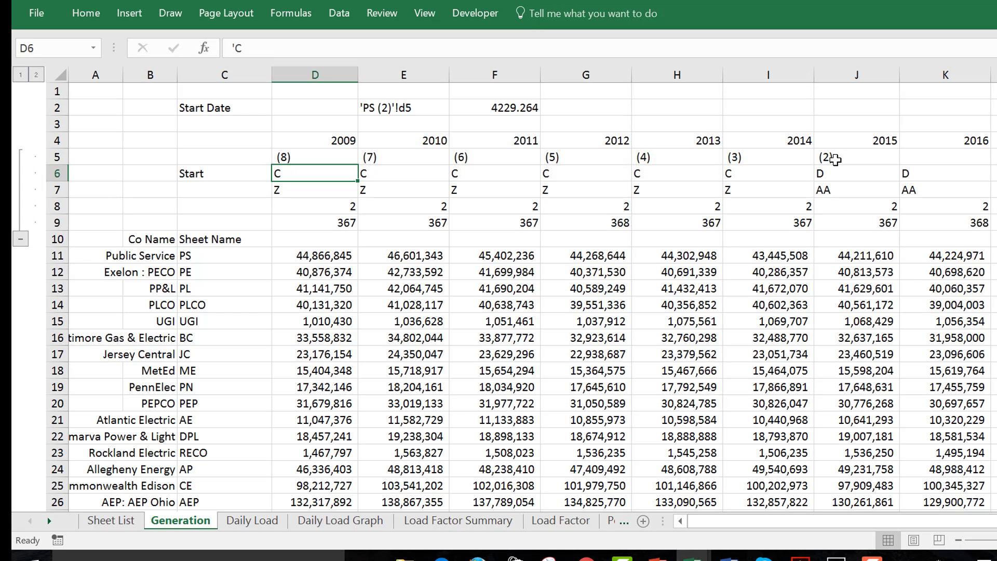
Examine the column letters in rows 6 and 7 of the Generation sheet across the years 2009 to 2015
{"action": "key", "text": "Right"}
{"action": "key", "text": "Right"}
{"action": "key", "text": "Right"}
{"action": "key", "text": "Right"}
{"action": "key", "text": "Right"}
{"action": "key", "text": "Right"}
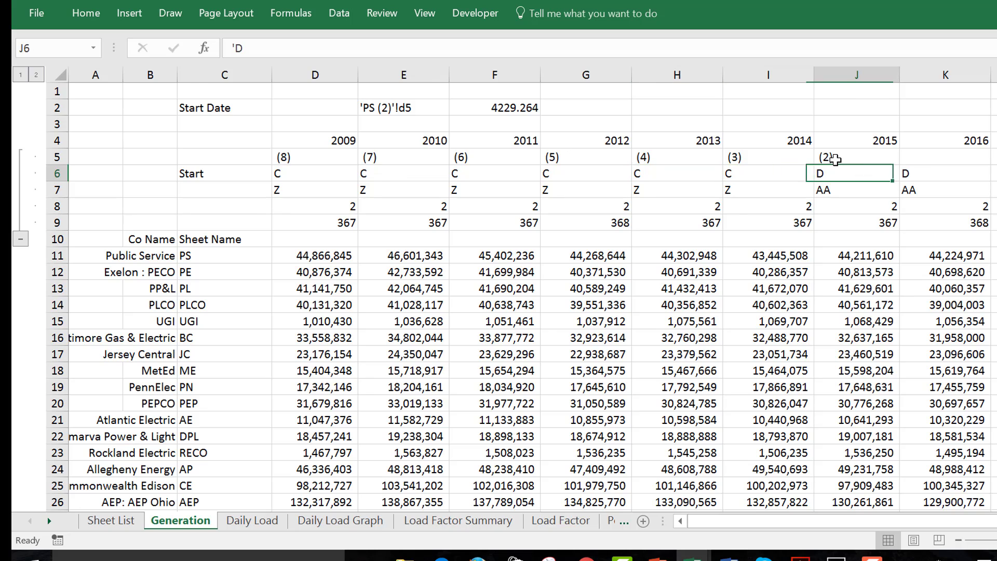
{"action": "key", "text": "Down"}
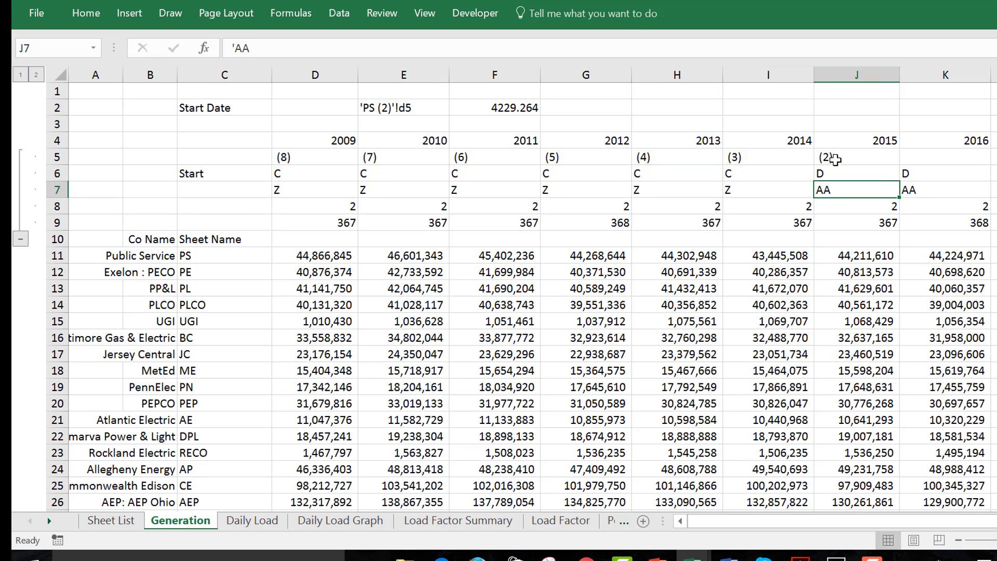
{"action": "key", "text": "Up"}
{"action": "key", "text": "Left"}
{"action": "key", "text": "Right"}
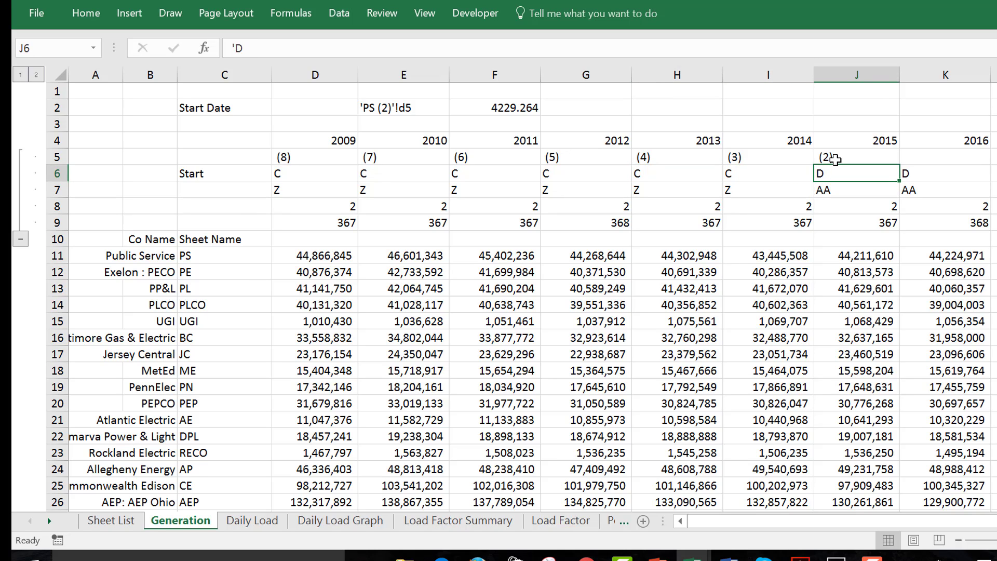
{"action": "key", "text": "Down"}
{"action": "key", "text": "Left"}
{"action": "key", "text": "Left"}
{"action": "key", "text": "Left"}
{"action": "key", "text": "Left"}
{"action": "key", "text": "Left"}
{"action": "key", "text": "Left"}
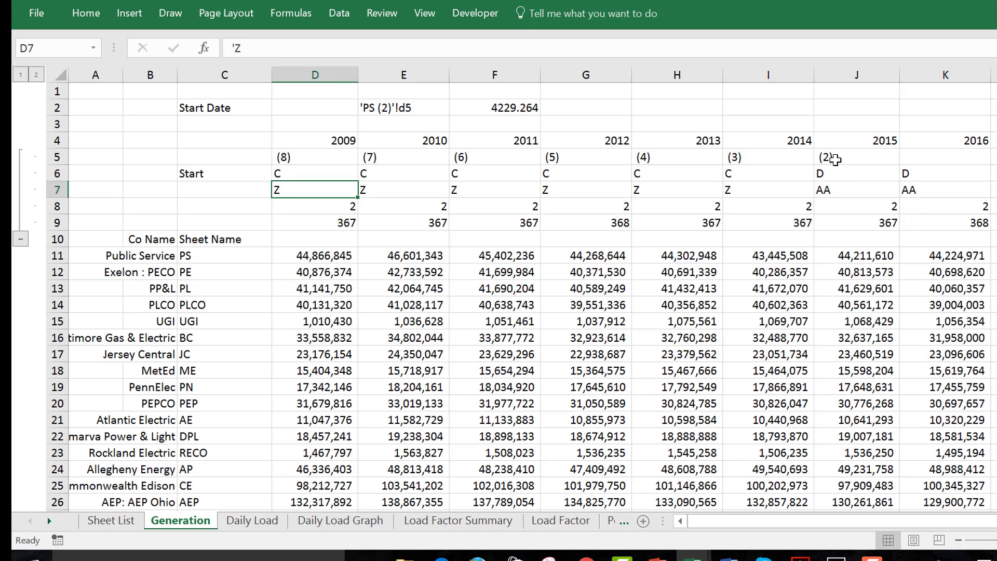
Examine the row numbers in rows 8 and 9 that define the range for 2009
{"action": "key", "text": "Down"}
{"action": "key", "text": "Down"}
{"action": "key", "text": "Up"}
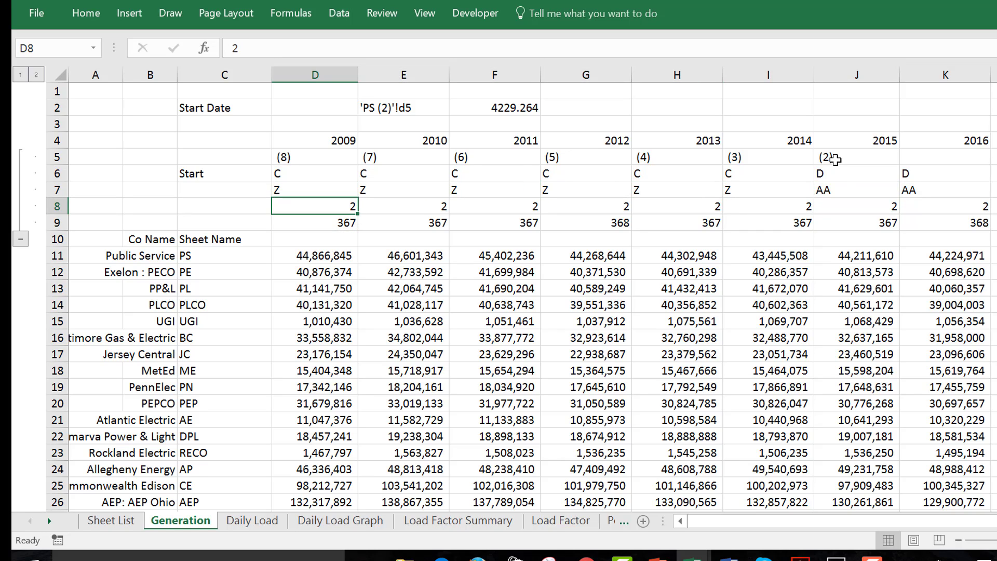
{"action": "key", "text": "Right"}
{"action": "key", "text": "Left"}
{"action": "key", "text": "Left"}
{"action": "key", "text": "Left"}
{"action": "key", "text": "Left"}
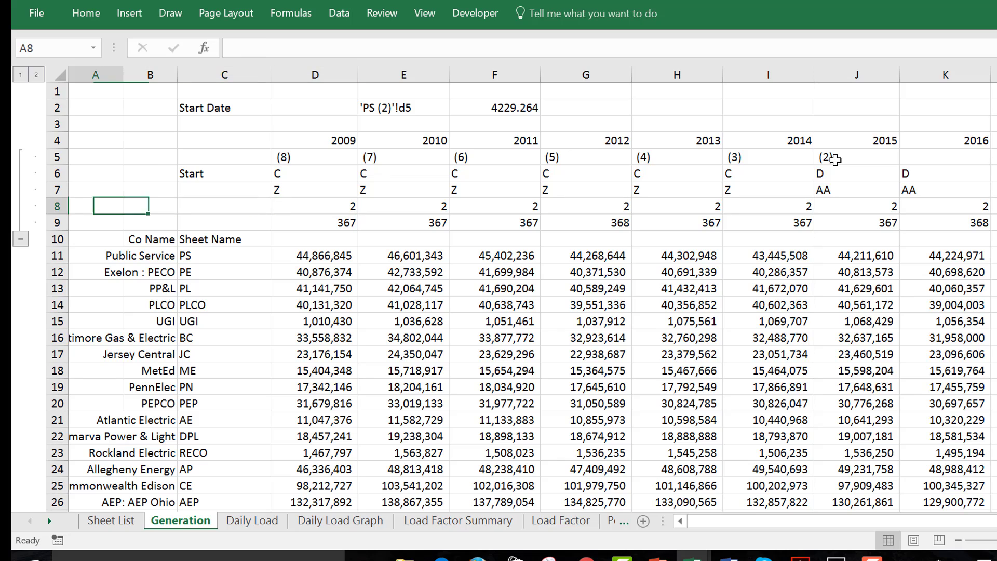
Clear the test sheet reference and INDIRECT formulas from E2 and F2
{"action": "key", "text": "Up"}
{"action": "key", "text": "Up"}
{"action": "key", "text": "Up"}
{"action": "key", "text": "Up"}
{"action": "key", "text": "Up"}
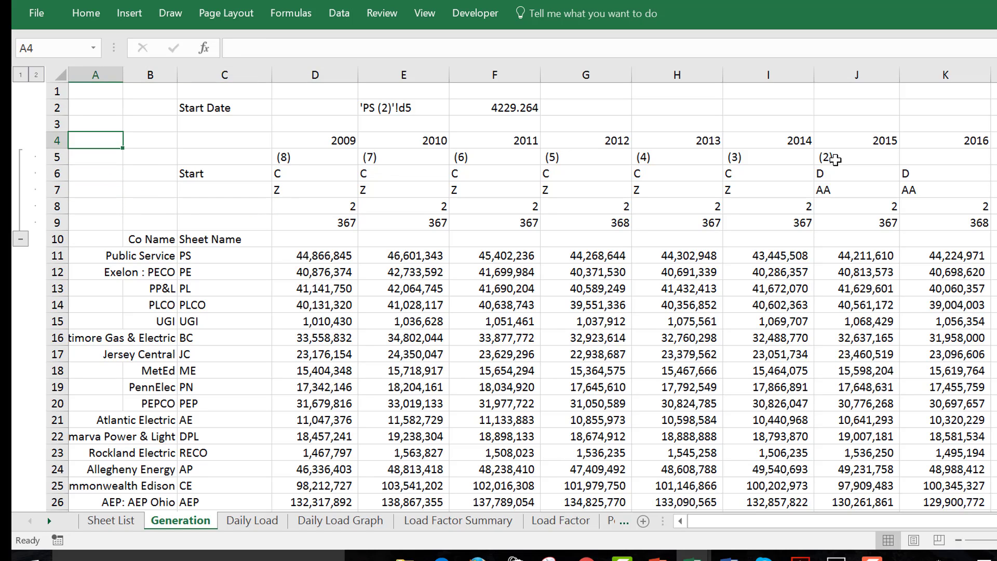
{"action": "key", "text": "Right"}
{"action": "key", "text": "Right"}
{"action": "key", "text": "Right"}
{"action": "key", "text": "Up"}
{"action": "key", "text": "Right"}
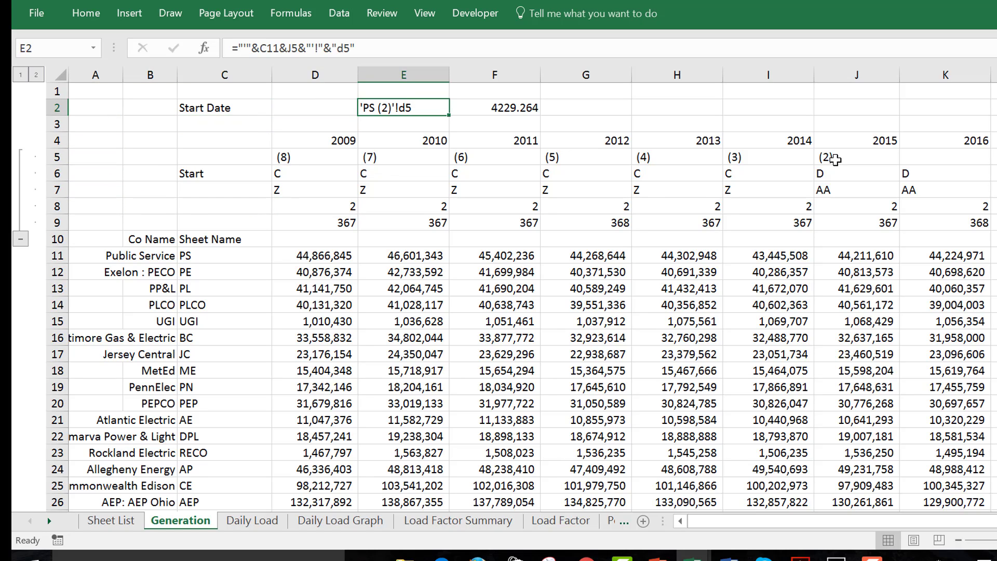
{"action": "key", "text": "shift+Right"}
{"action": "key", "text": "Delete"}
{"action": "key", "text": "Down"}
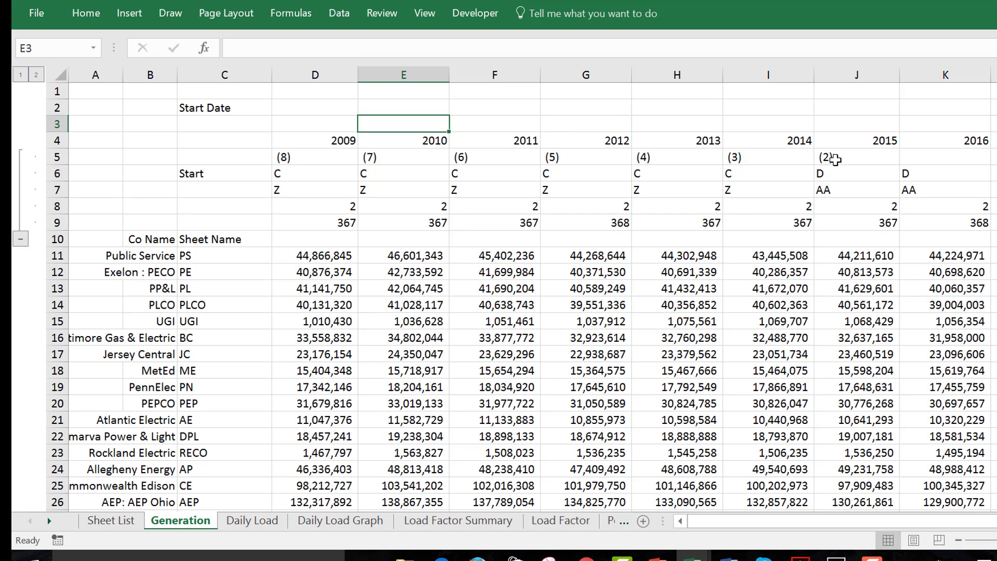
Ungroup the parameter rows 5 to 9 and group them again
{"action": "key", "text": "Down"}
{"action": "key", "text": "Down"}
{"action": "key", "text": "Left"}
{"action": "key", "text": "Left"}
{"action": "key", "text": "Left"}
{"action": "key", "text": "Left"}
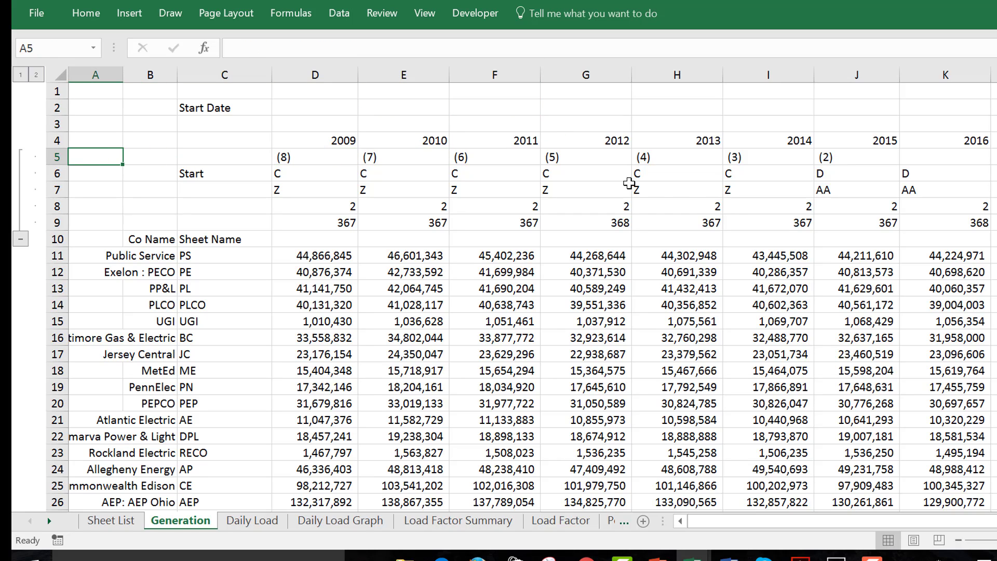
{"action": "key", "text": "shift+space"}
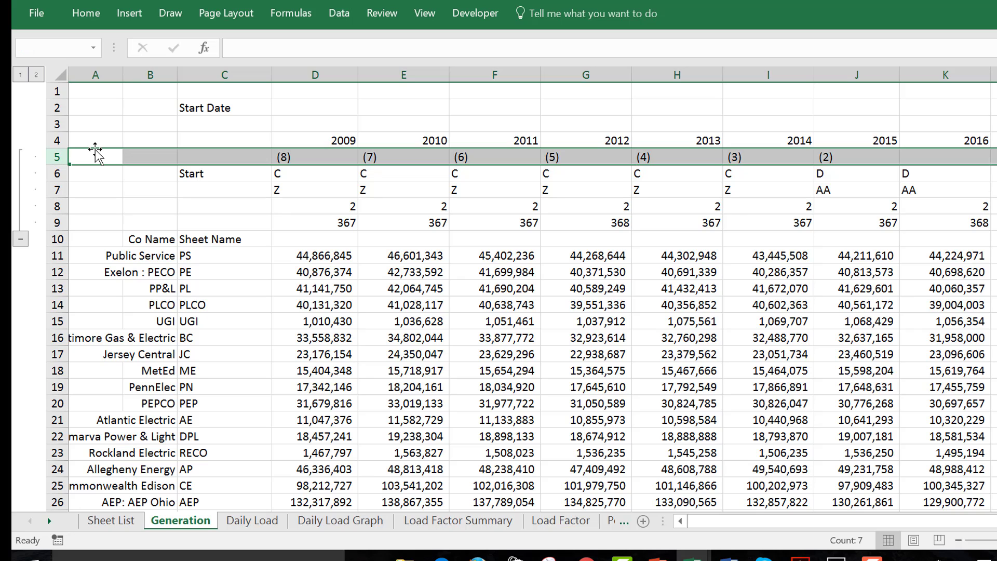
{"action": "key", "text": "shift+Down"}
{"action": "key", "text": "shift+Down"}
{"action": "key", "text": "shift+Down"}
{"action": "key", "text": "shift+Down"}
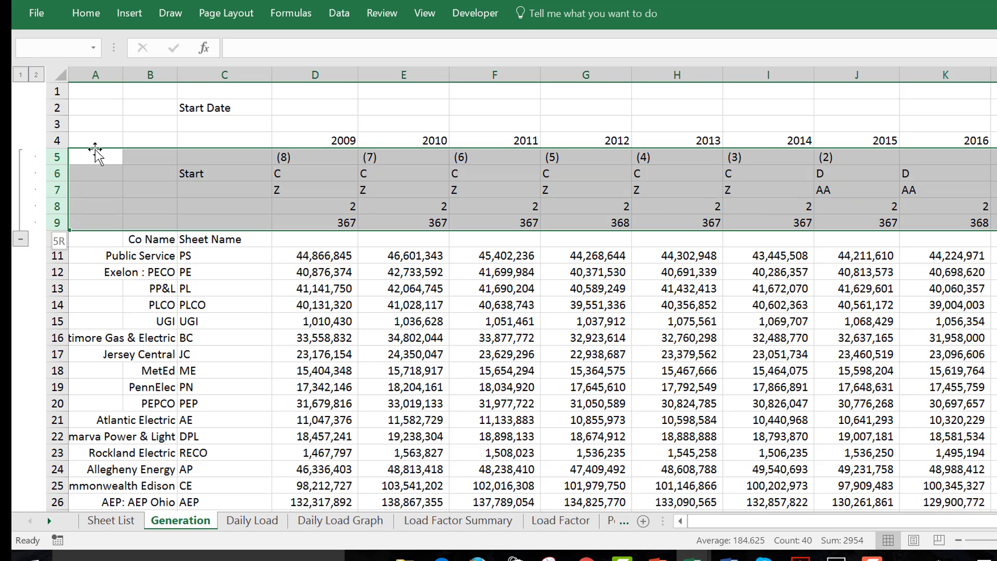
{"action": "key", "text": "alt+shift+Left"}
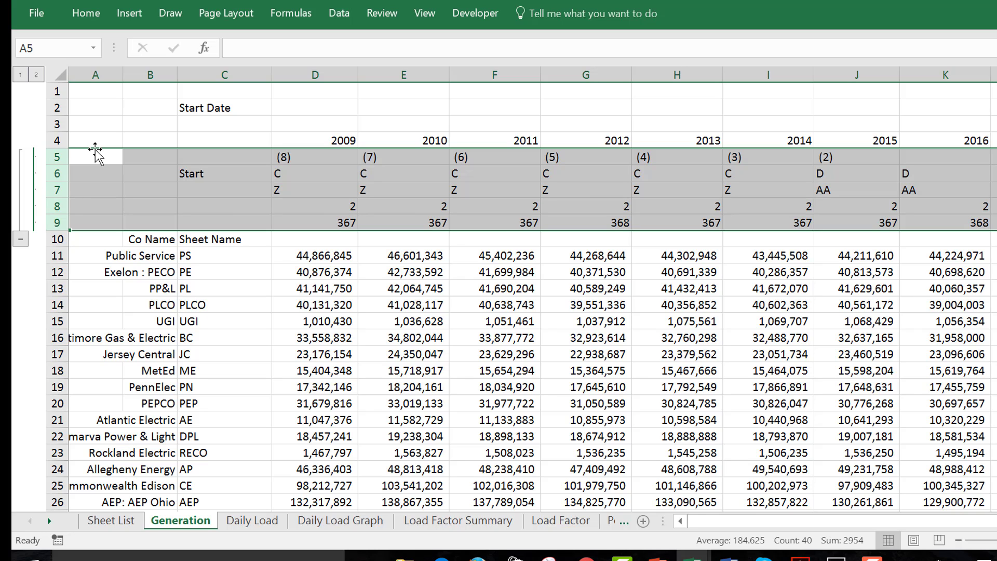
{"action": "key", "text": "alt+shift+Left"}
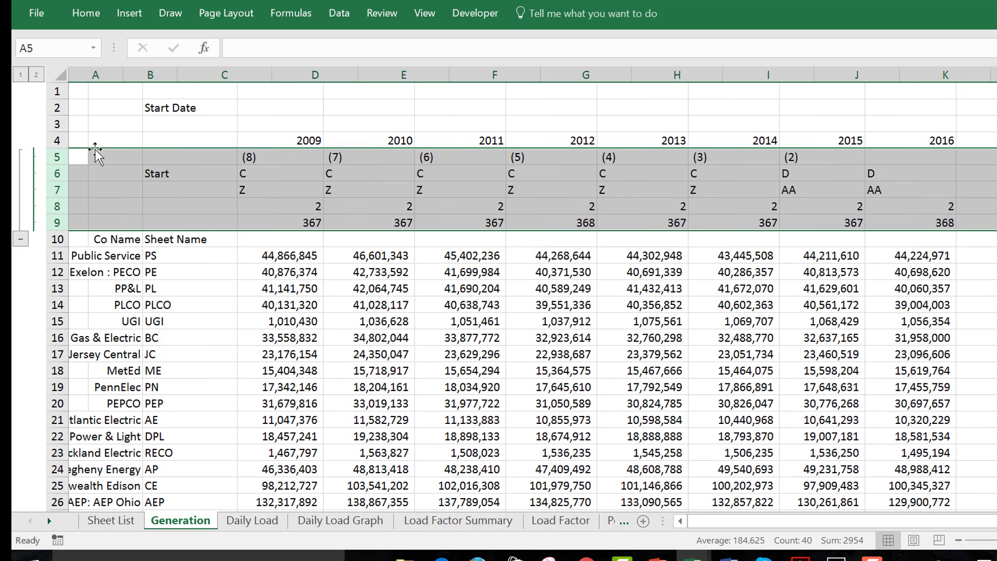
{"action": "key", "text": "alt+shift+Right"}
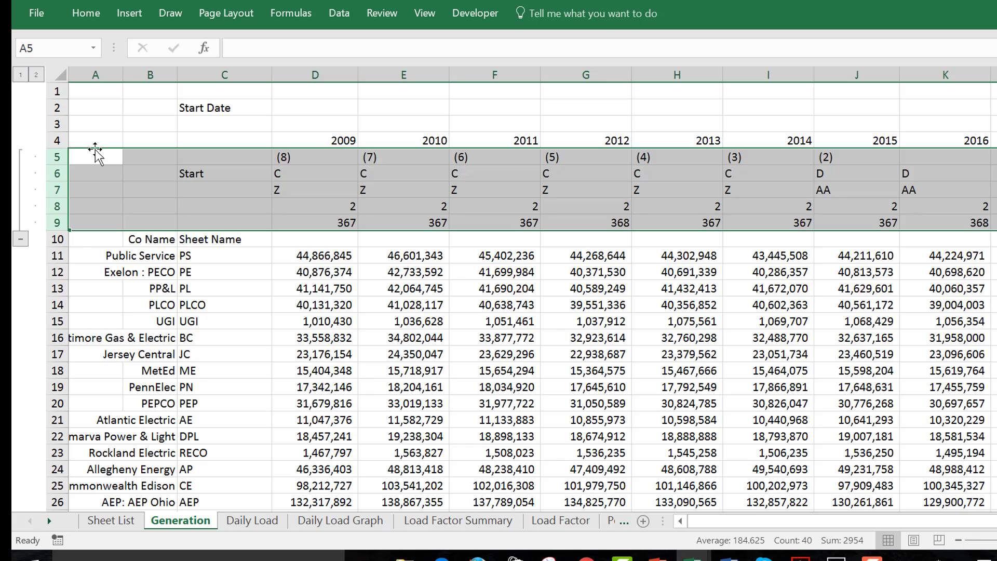
Collapse the grouped rows 5 to 9 and expand them again
{"action": "left_click", "coordinate": [20, 239]}
{"action": "left_click", "coordinate": [221, 110]}
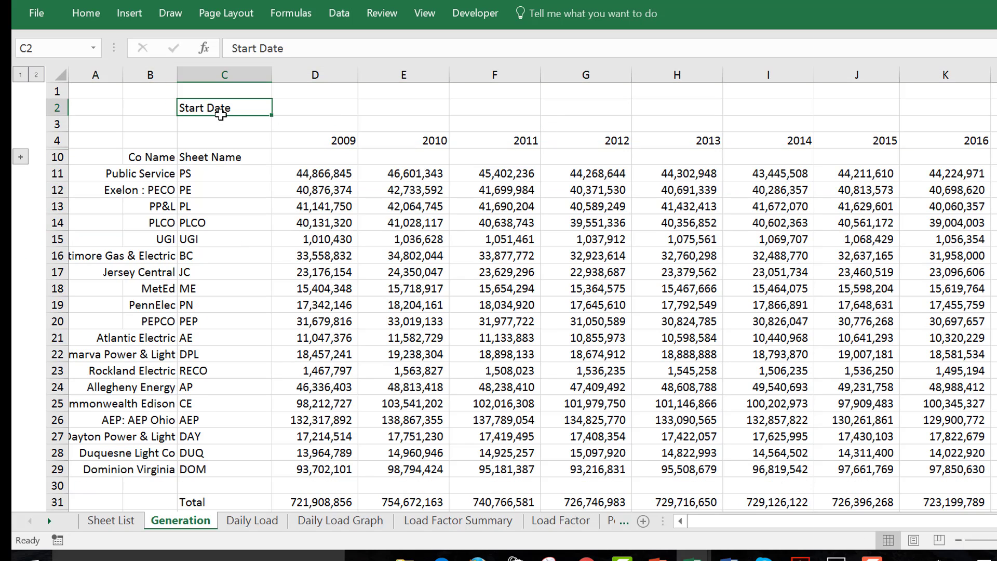
{"action": "left_click", "coordinate": [220, 116]}
{"action": "key", "text": "Down"}
{"action": "key", "text": "Down"}
{"action": "key", "text": "Right"}
{"action": "key", "text": "Right"}
{"action": "key", "text": "Left"}
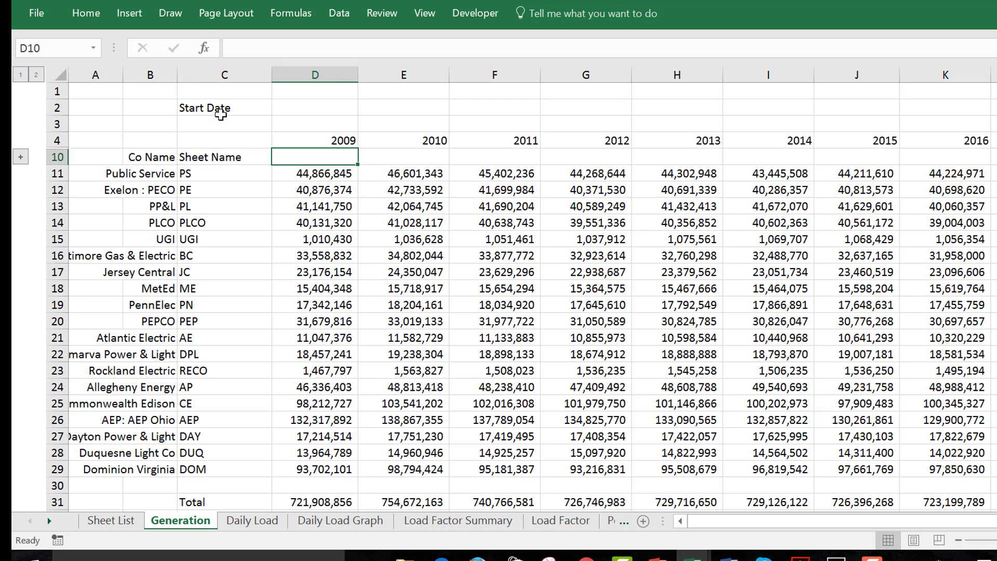
{"action": "left_click", "coordinate": [20, 157]}
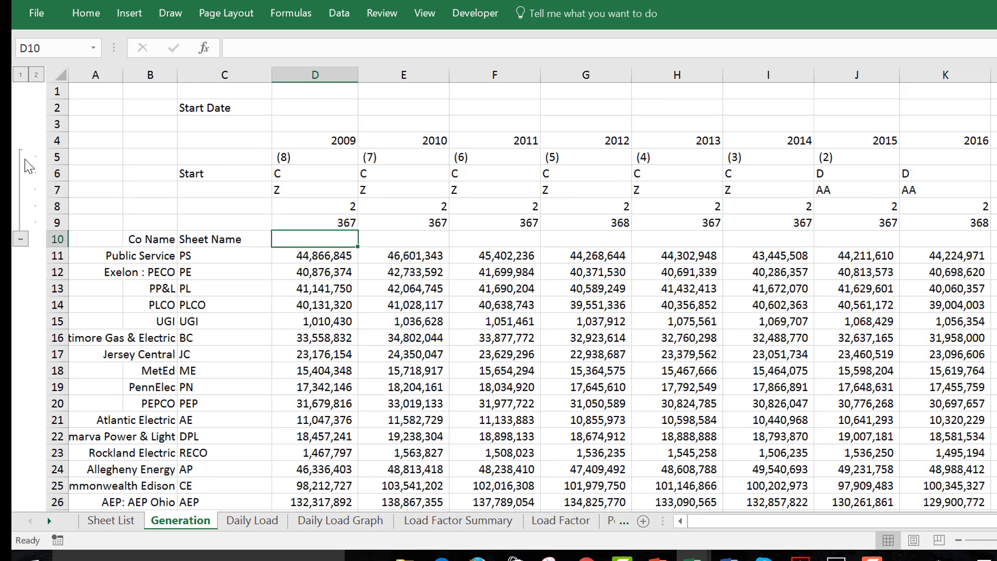
Inspect the SUM and INDIRECT formula for Public Service in 2009 in D11 and the cells it references
{"action": "key", "text": "Down"}
{"action": "key", "text": "F2"}
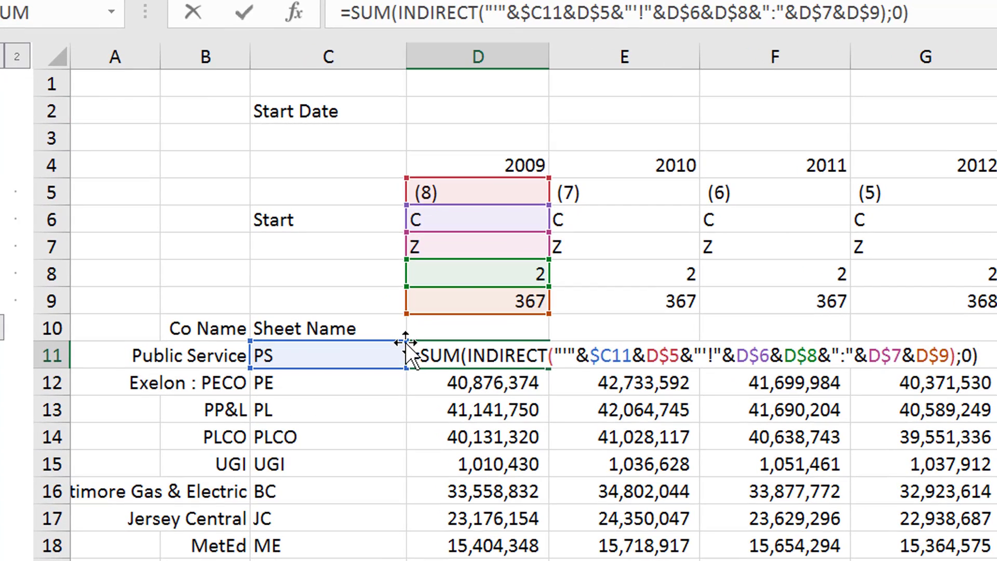
{"action": "key", "text": "Escape"}
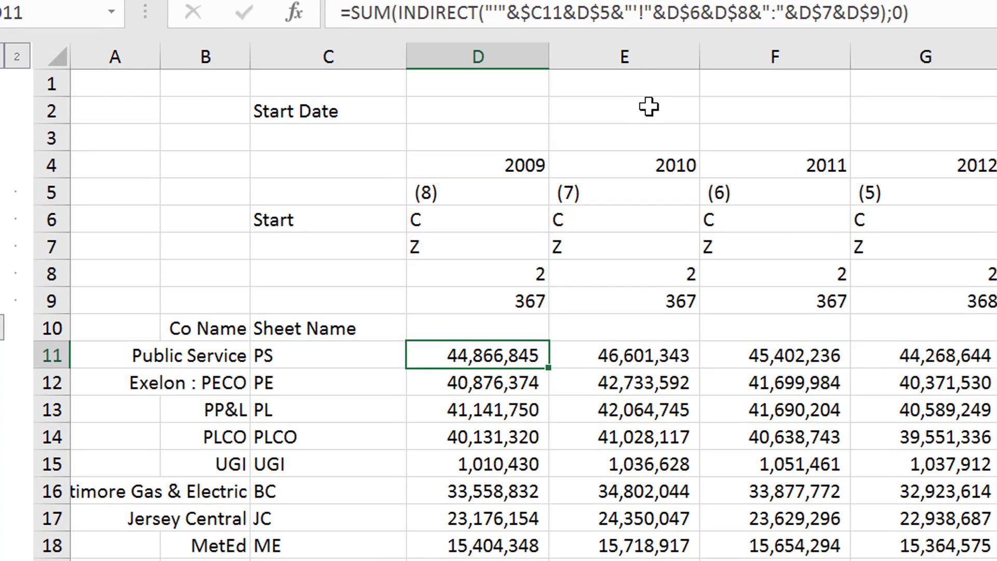
Start a SUM formula in E2 of the Generation sheet and go to the PEAKS sheet for its argument
{"action": "left_click", "coordinate": [648, 107]}
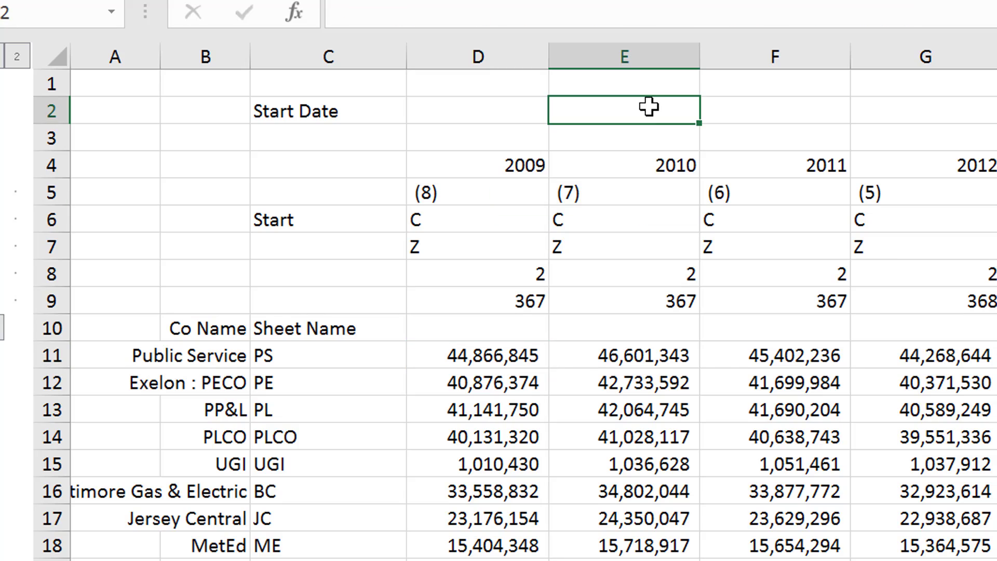
{"action": "type", "text": "=sum("}
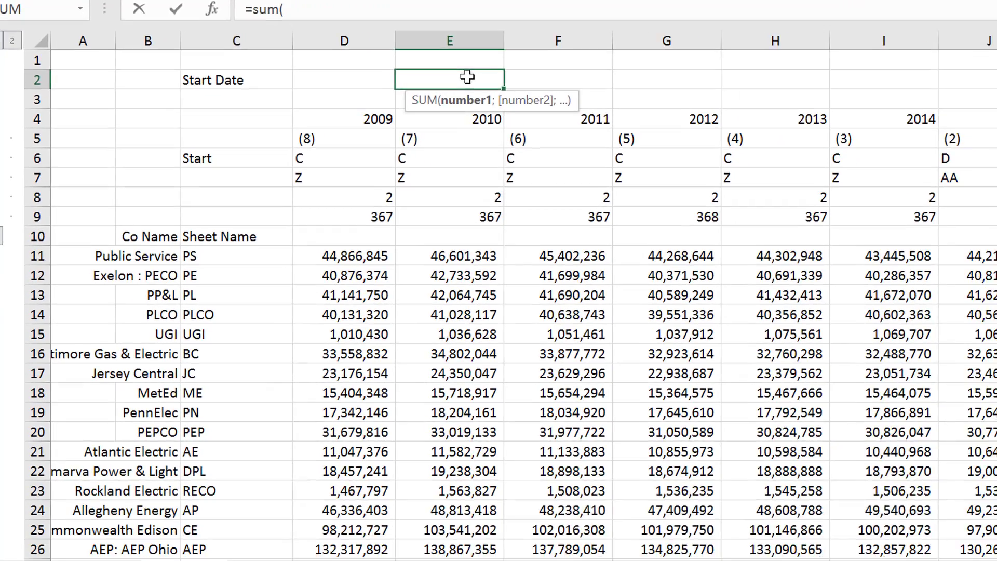
{"action": "key", "text": "ctrl+Page_Down"}
{"action": "key", "text": "ctrl+Page_Down"}
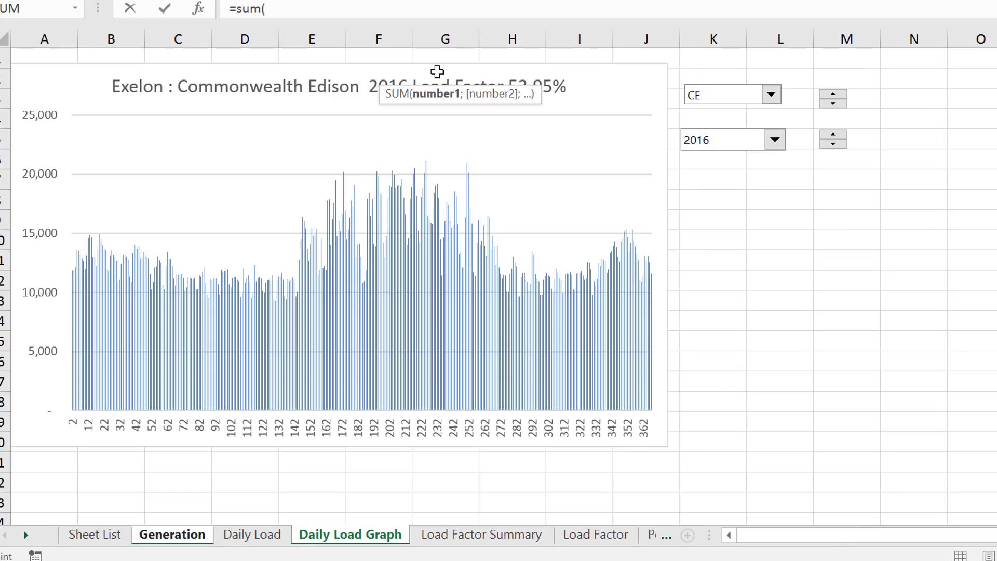
{"action": "key", "text": "ctrl+Page_Down"}
{"action": "key", "text": "ctrl+Page_Down"}
{"action": "key", "text": "ctrl+Page_Down"}
{"action": "key", "text": "ctrl+Page_Down"}
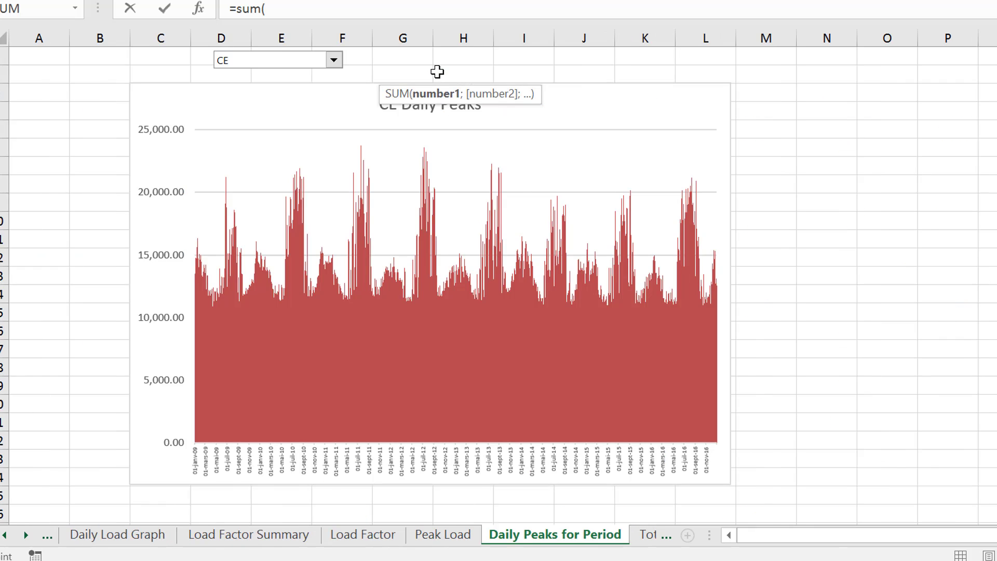
{"action": "key", "text": "ctrl+Page_Down"}
{"action": "key", "text": "ctrl+Page_Down"}
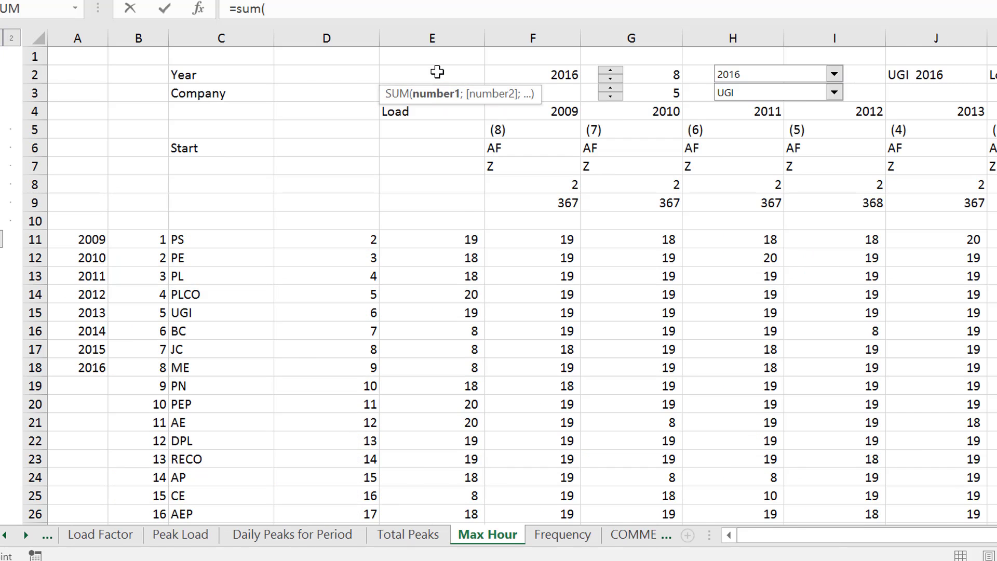
{"action": "key", "text": "ctrl+Page_Down"}
{"action": "key", "text": "ctrl+Page_Down"}
{"action": "key", "text": "ctrl+Page_Down"}
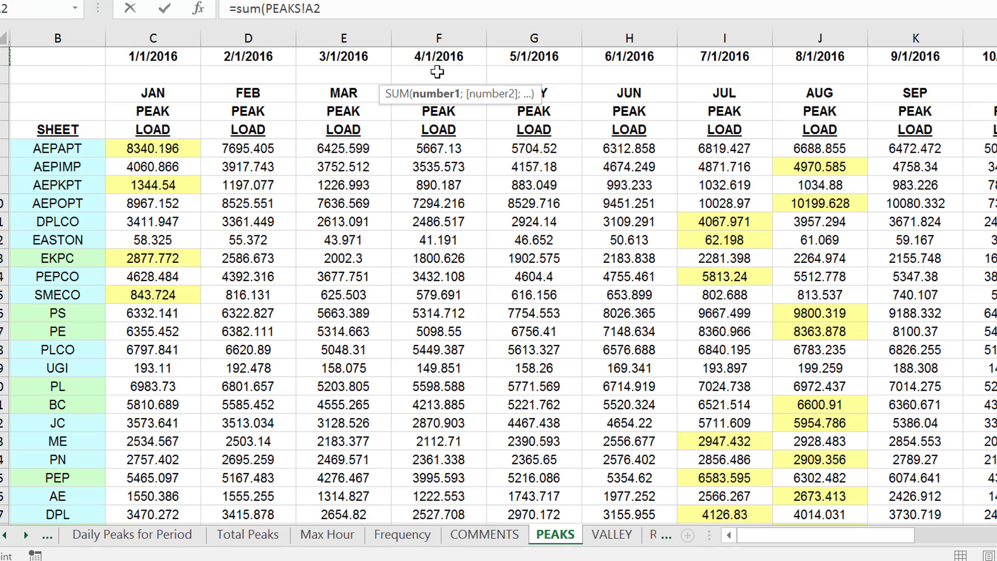
Complete the E2 SUM formula with the range C7:AE44 on the PEAKS sheet
{"action": "key", "text": "Down"}
{"action": "key", "text": "Down"}
{"action": "key", "text": "Down"}
{"action": "key", "text": "Down"}
{"action": "key", "text": "Right"}
{"action": "key", "text": "Right"}
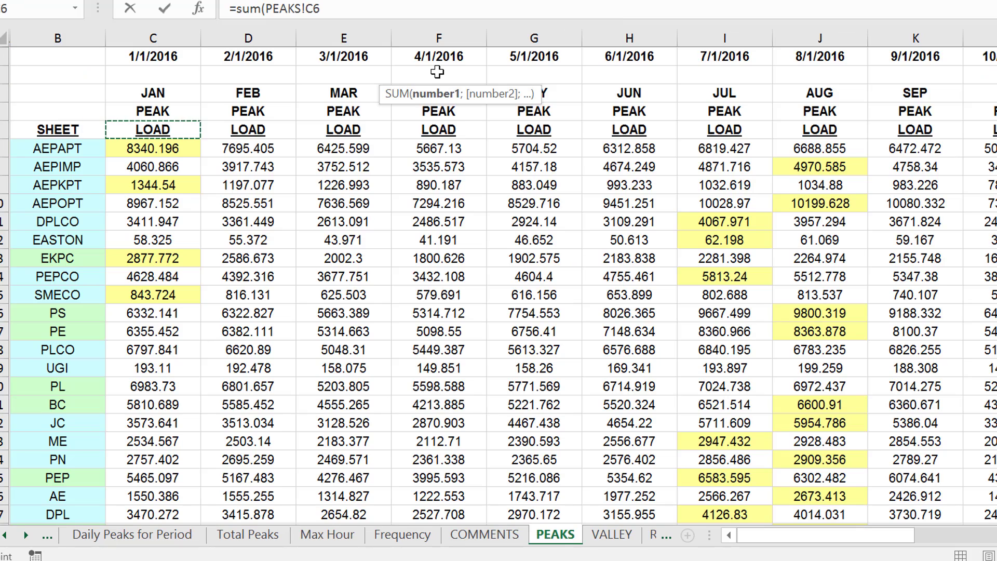
{"action": "key", "text": "Down"}
{"action": "key", "text": "ctrl+shift+Right"}
{"action": "key", "text": "ctrl+shift+Down"}
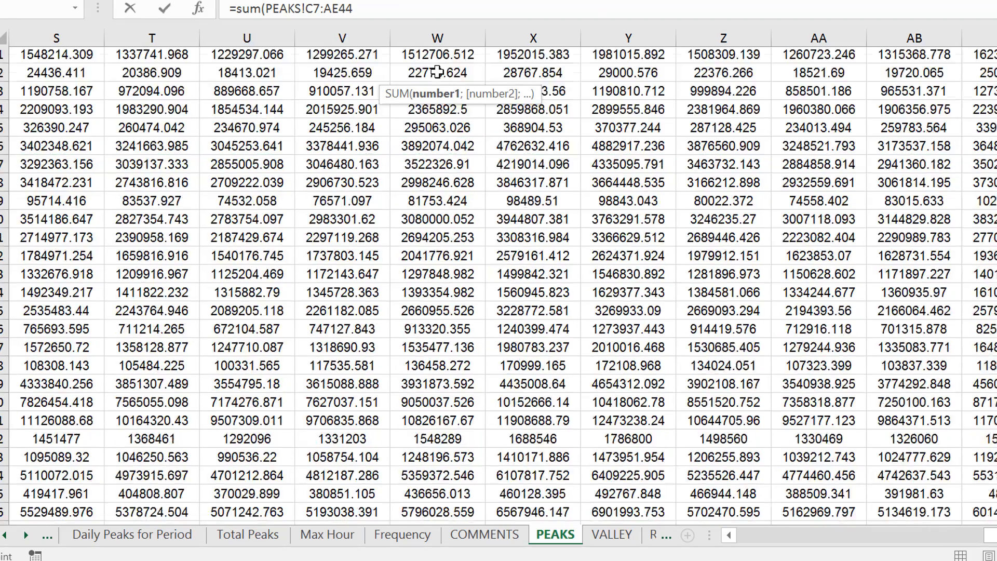
{"action": "key", "text": "Return"}
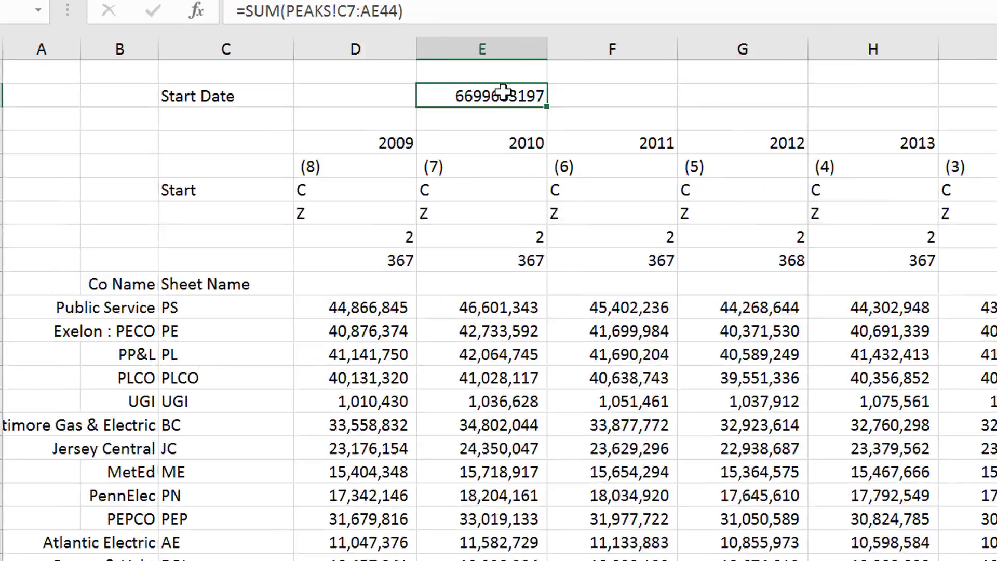
Review the SUM formula over the PEAKS sheet in E2 and clear the cell
{"action": "double_click", "coordinate": [504, 92]}
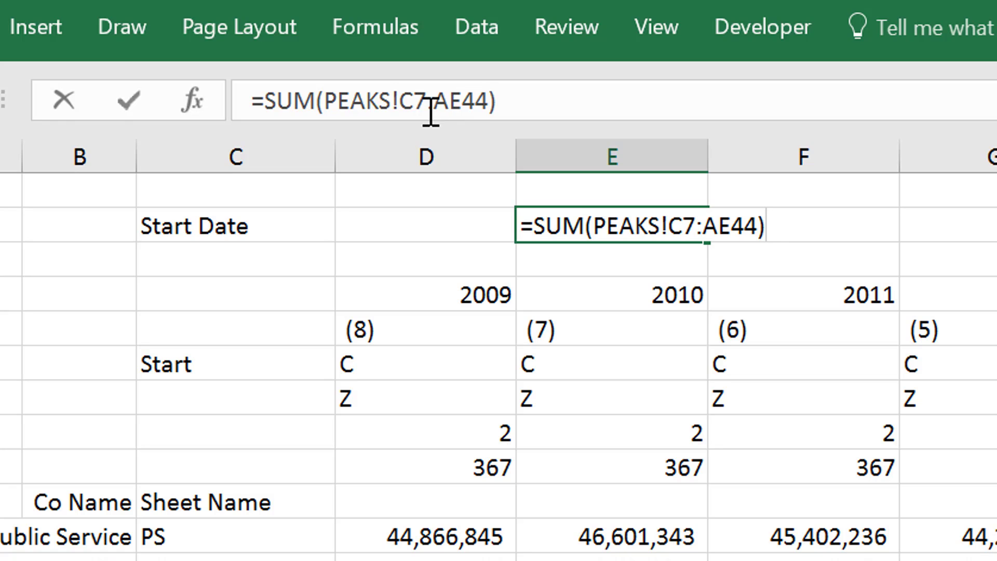
{"action": "key", "text": "ctrl+Return"}
{"action": "key", "text": "Delete"}
Examine how the INDIRECT formula in D11 builds its reference from the sheet name in C11 and the entries in D5:D9
{"action": "key", "text": "Down"}
{"action": "key", "text": "Down"}
{"action": "key", "text": "Down"}
{"action": "key", "text": "Down"}
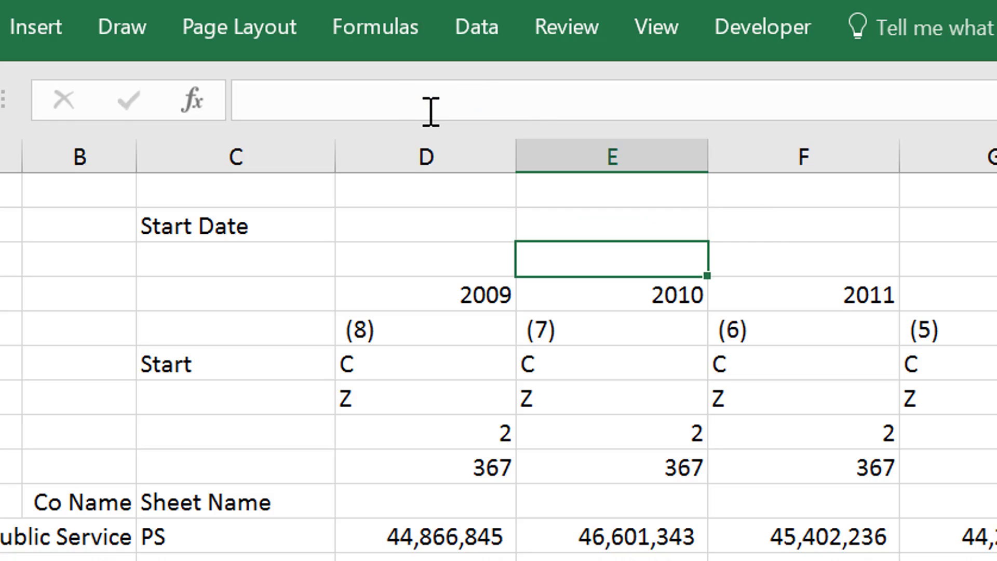
{"action": "key", "text": "Left"}
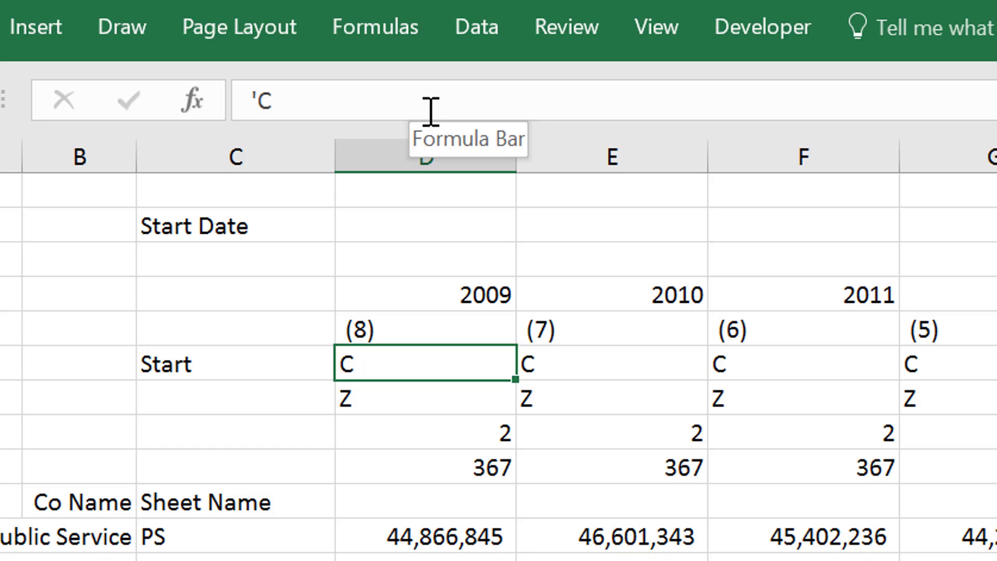
{"action": "key", "text": "Down"}
{"action": "key", "text": "Down"}
{"action": "key", "text": "Down"}
{"action": "key", "text": "Down"}
{"action": "key", "text": "Down"}
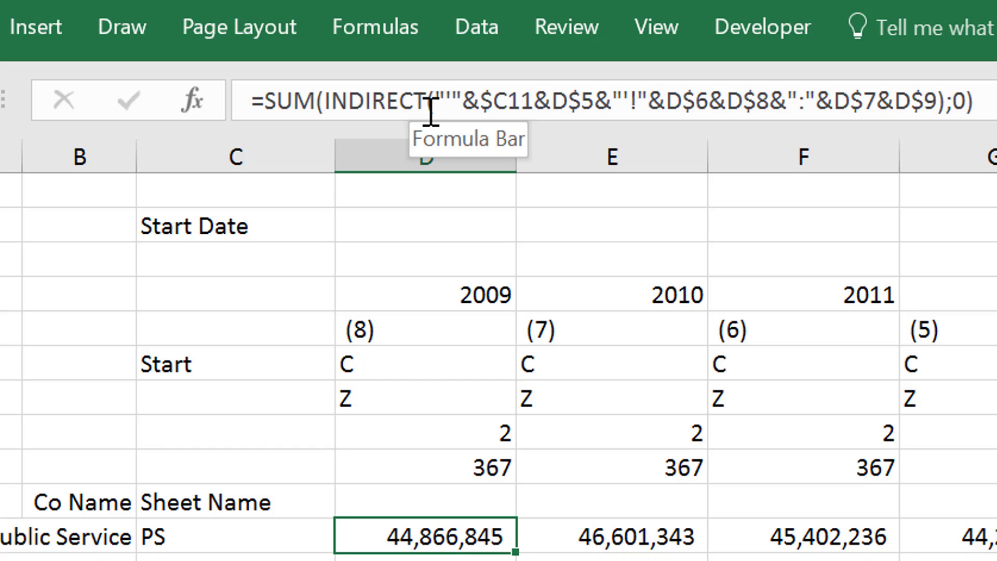
{"action": "key", "text": "F2"}
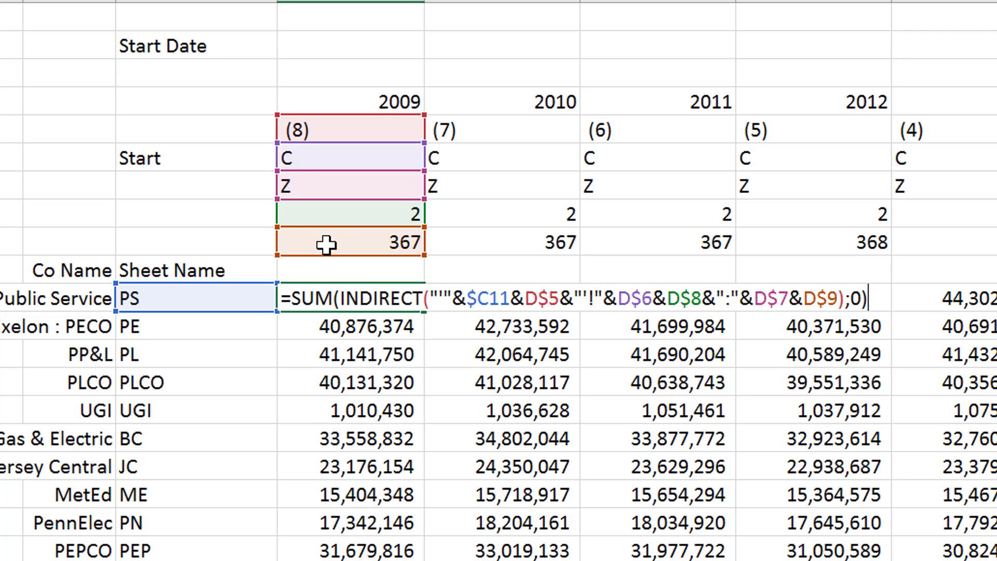
{"action": "key", "text": "Return"}
{"action": "key", "text": "Up"}
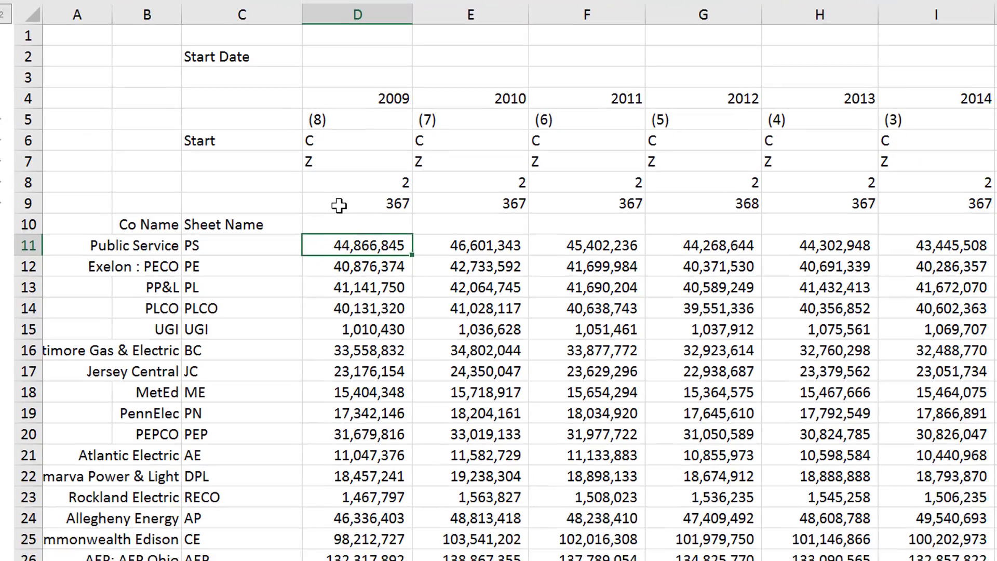
Clear all company generation formulas in rows 11 to 29 except the Public Service 2009 formula in D11
{"action": "key", "text": "Right"}
{"action": "key", "text": "ctrl+shift+Right"}
{"action": "key", "text": "ctrl+shift+Down"}
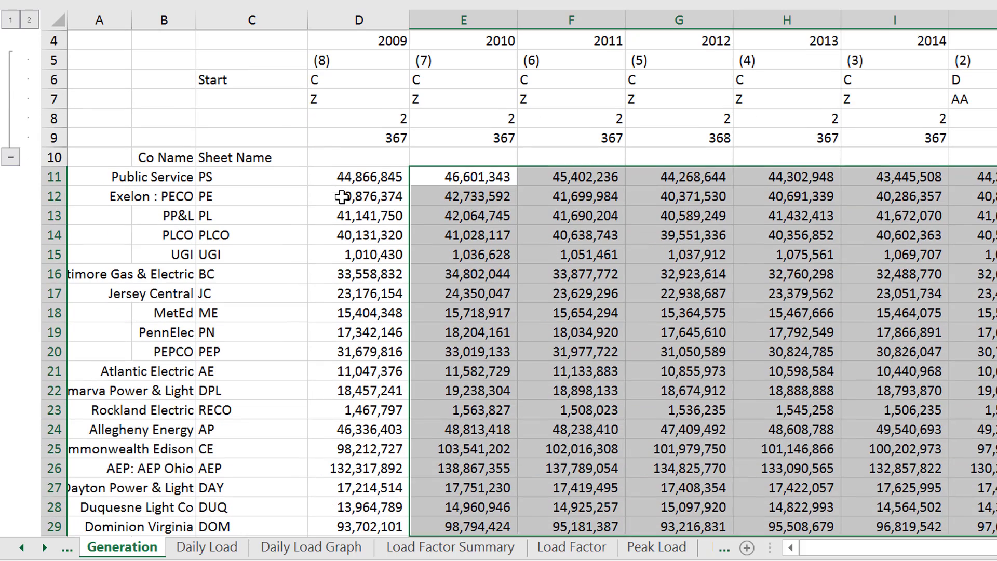
{"action": "key", "text": "Delete"}
{"action": "key", "text": "Left"}
{"action": "left_click", "coordinate": [342, 197]}
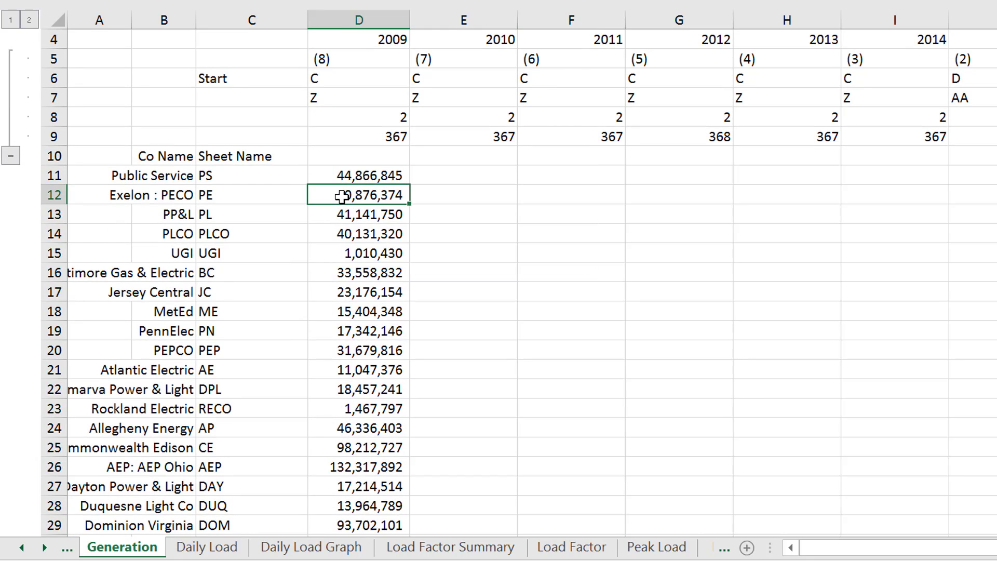
{"action": "key", "text": "ctrl+shift+Down"}
{"action": "key", "text": "Delete"}
{"action": "key", "text": "Up"}
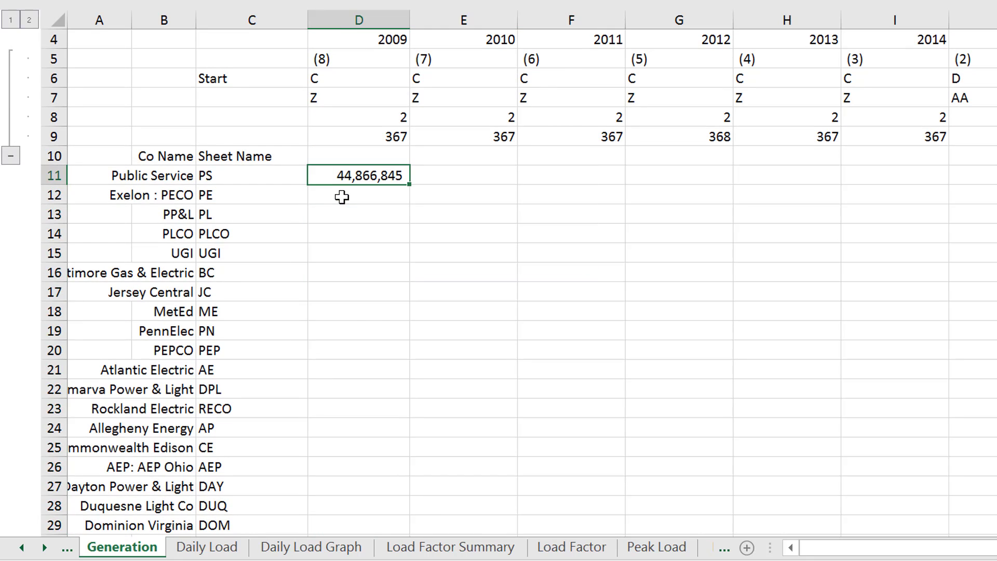
Fill the D11 formula across row 11 for the remaining years
{"action": "key", "text": "shift+Right"}
{"action": "key", "text": "ctrl+shift+Right"}
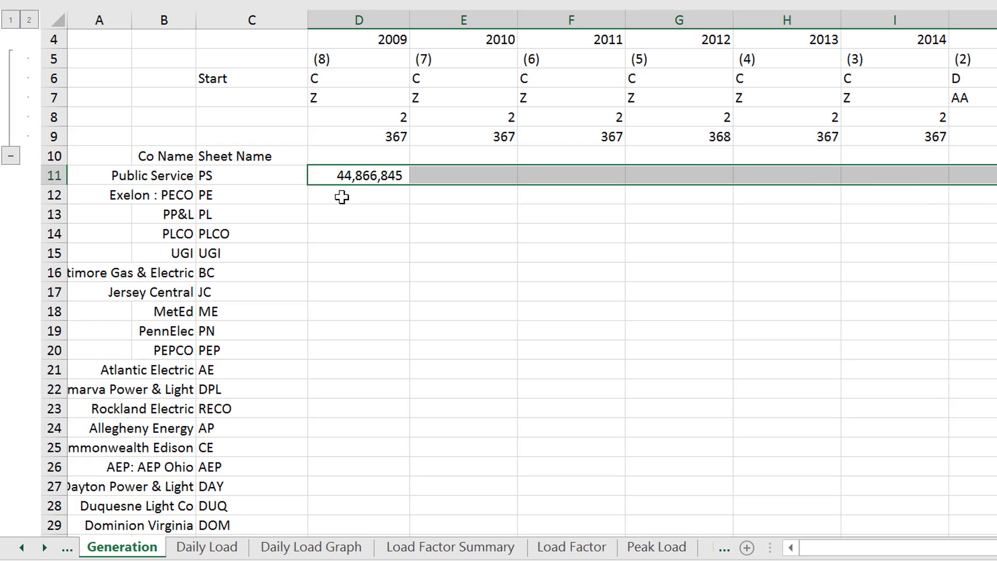
{"action": "key", "text": "ctrl+r"}
Fill the row 11 formulas down to the Dominion Virginia row, row 29
{"action": "key", "text": "shift+Down"}
{"action": "key", "text": "shift+Down"}
{"action": "key", "text": "shift+Down"}
{"action": "key", "text": "shift+Down"}
{"action": "key", "text": "shift+Down"}
{"action": "key", "text": "shift+Down"}
{"action": "key", "text": "shift+Down"}
{"action": "key", "text": "shift+Down"}
{"action": "key", "text": "shift+Down"}
{"action": "key", "text": "shift+Down"}
{"action": "key", "text": "shift+Down"}
{"action": "key", "text": "shift+Down"}
{"action": "key", "text": "shift+Down"}
{"action": "key", "text": "shift+Down"}
{"action": "key", "text": "shift+Down"}
{"action": "key", "text": "shift+Down"}
{"action": "key", "text": "shift+Down"}
{"action": "key", "text": "shift+Down"}
{"action": "key", "text": "shift+Down"}
{"action": "key", "text": "shift+Down"}
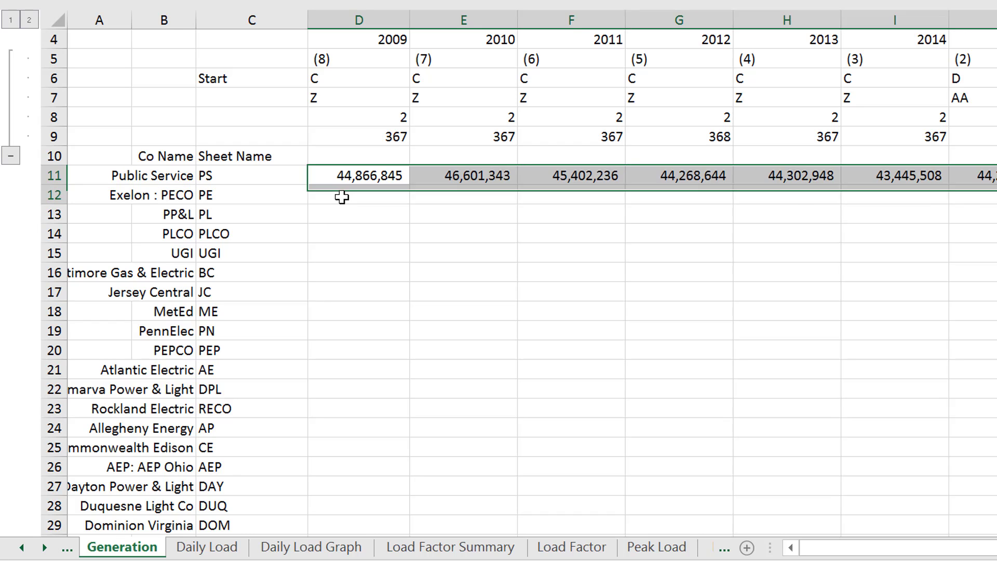
{"action": "key", "text": "shift+Down"}
{"action": "key", "text": "shift+Down"}
{"action": "key", "text": "shift+Down"}
{"action": "key", "text": "shift+Down"}
{"action": "key", "text": "shift+Down"}
{"action": "key", "text": "shift+Down"}
{"action": "key", "text": "shift+Down"}
{"action": "key", "text": "shift+Down"}
{"action": "key", "text": "shift+Down"}
{"action": "key", "text": "shift+Down"}
{"action": "key", "text": "shift+Up"}
{"action": "key", "text": "shift+Up"}
{"action": "key", "text": "shift+Up"}
{"action": "key", "text": "shift+Up"}
{"action": "key", "text": "shift+Up"}
{"action": "key", "text": "shift+Up"}
{"action": "key", "text": "shift+Up"}
{"action": "key", "text": "shift+Up"}
{"action": "key", "text": "shift+Up"}
{"action": "key", "text": "shift+Up"}
{"action": "key", "text": "shift+Up"}
{"action": "key", "text": "shift+Up"}
{"action": "key", "text": "shift+Up"}
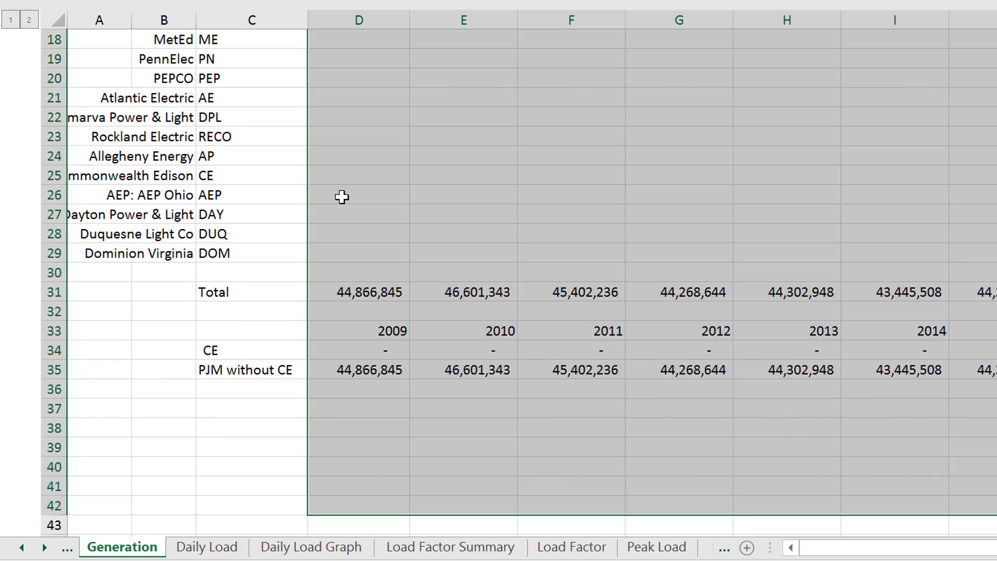
{"action": "key", "text": "shift+Up"}
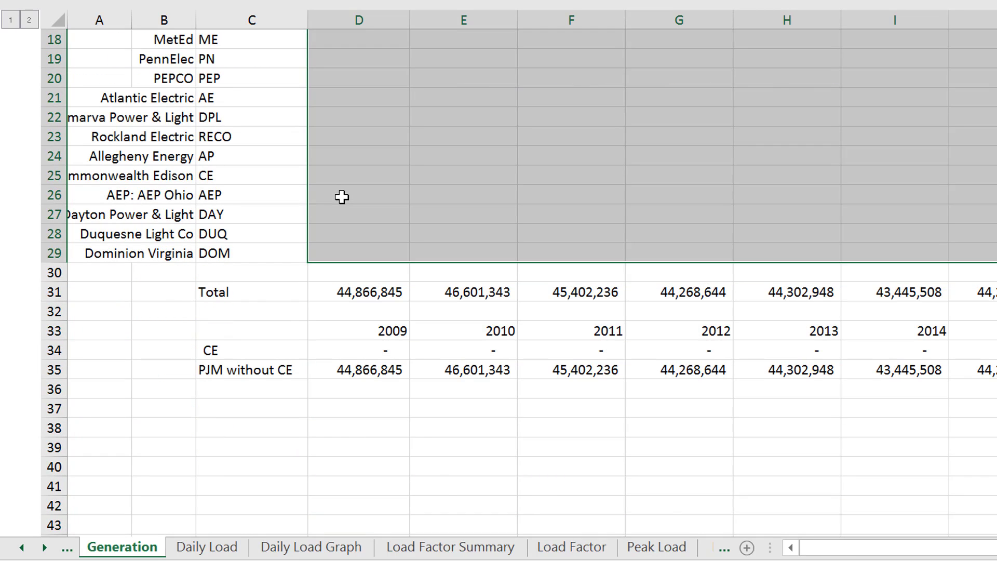
{"action": "key", "text": "ctrl+d"}
Return to the start of the Generation sheet and collapse the grouped rows 5 to 9
{"action": "key", "text": "Up"}
{"action": "key", "text": "Up"}
{"action": "key", "text": "Up"}
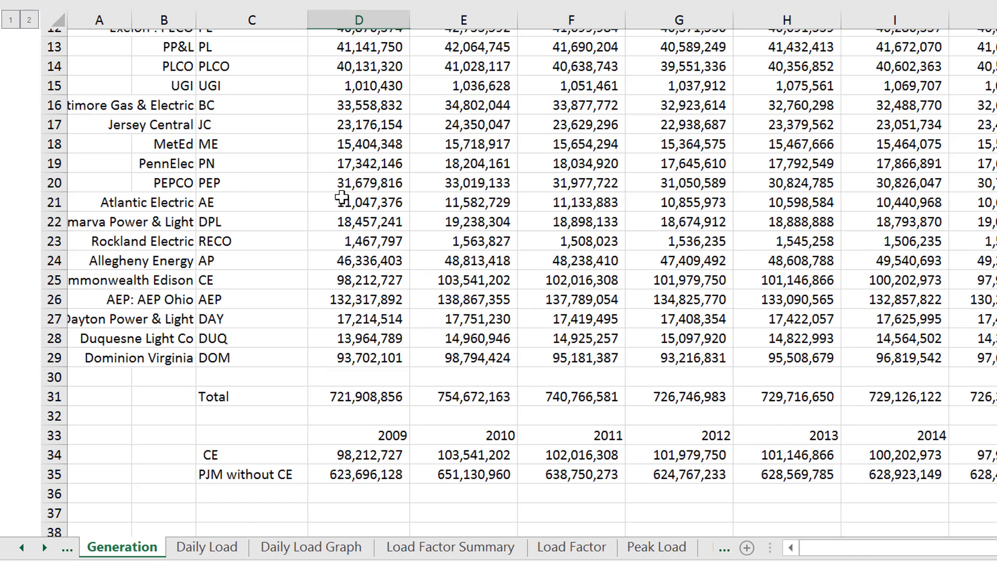
{"action": "key", "text": "Up"}
{"action": "key", "text": "Up"}
{"action": "key", "text": "Up"}
{"action": "key", "text": "Up"}
{"action": "key", "text": "Up"}
{"action": "key", "text": "Up"}
{"action": "key", "text": "Up"}
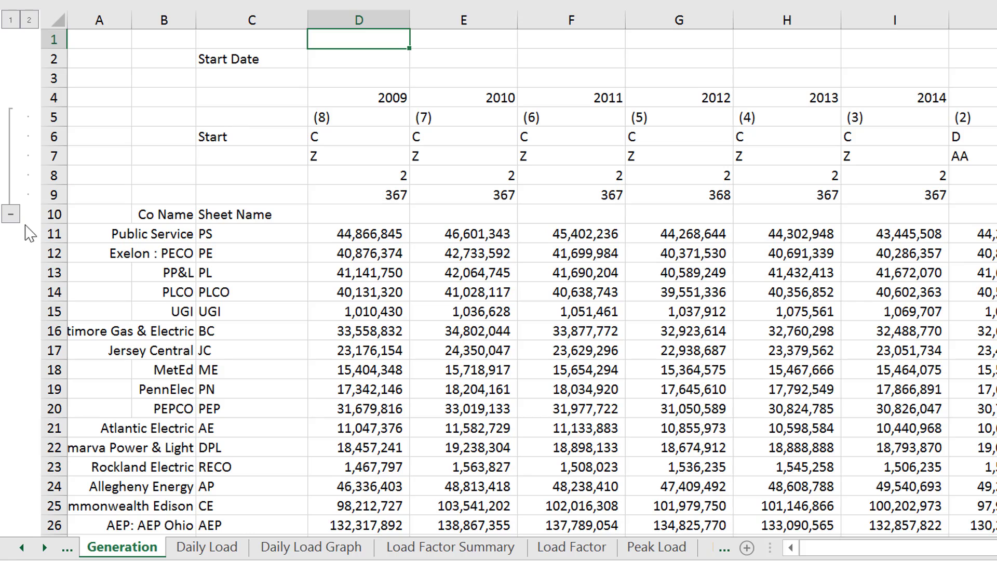
{"action": "left_click", "coordinate": [11, 214]}
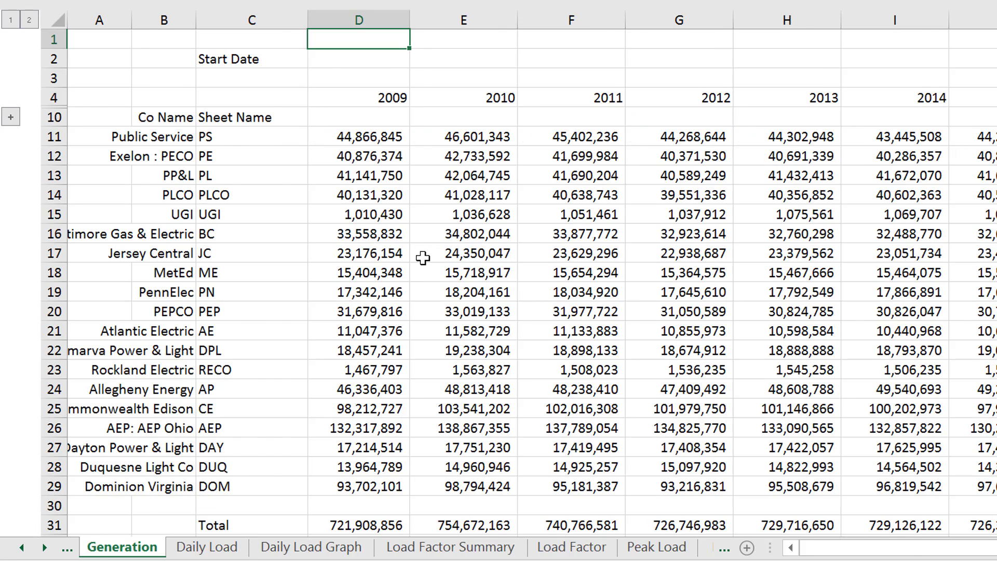
Browse the sheets as far as Peak Load and move the Peak Load sheet directly after the Generation sheet
{"action": "key", "text": "ctrl+Page_Down"}
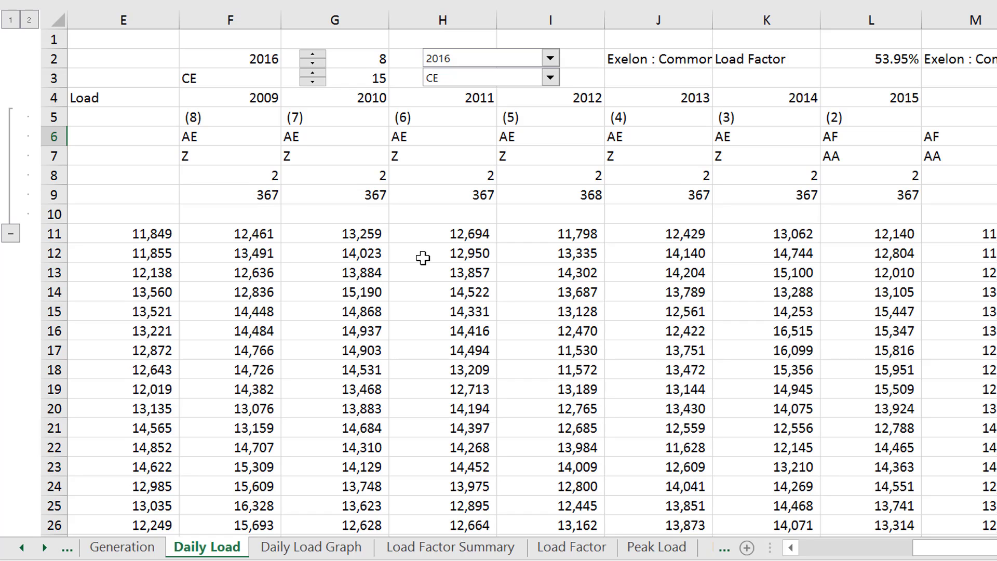
{"action": "key", "text": "ctrl+Page_Down"}
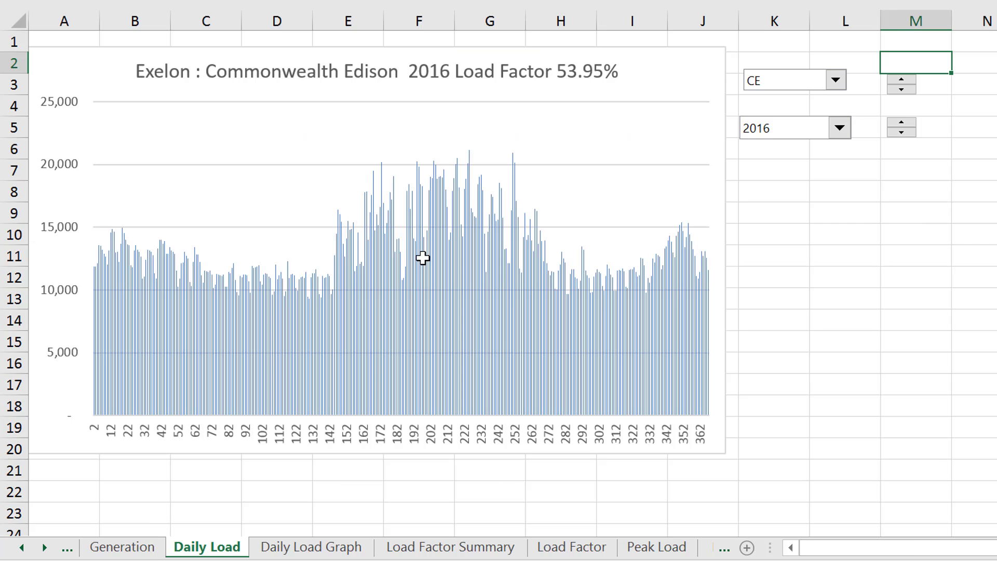
{"action": "key", "text": "ctrl+Page_Down"}
{"action": "key", "text": "ctrl+Page_Down"}
{"action": "key", "text": "ctrl+Page_Down"}
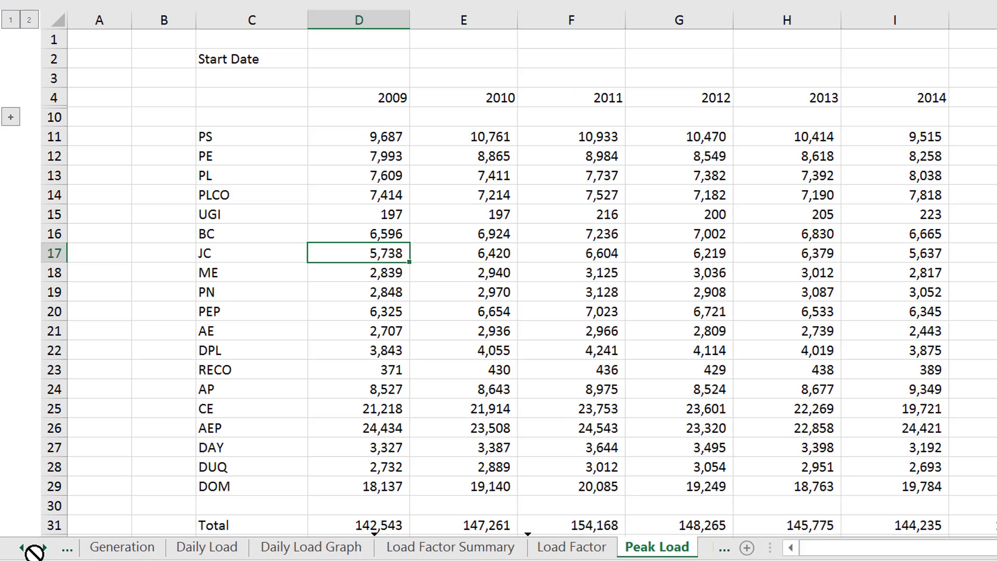
{"action": "left_click", "coordinate": [21, 547]}
{"action": "mouse_move", "coordinate": [179, 555]}
{"action": "left_mouse_down"}
{"action": "mouse_move", "coordinate": [130, 550]}
{"action": "mouse_move", "coordinate": [268, 548]}
{"action": "left_mouse_up"}
{"action": "left_click", "coordinate": [353, 299]}
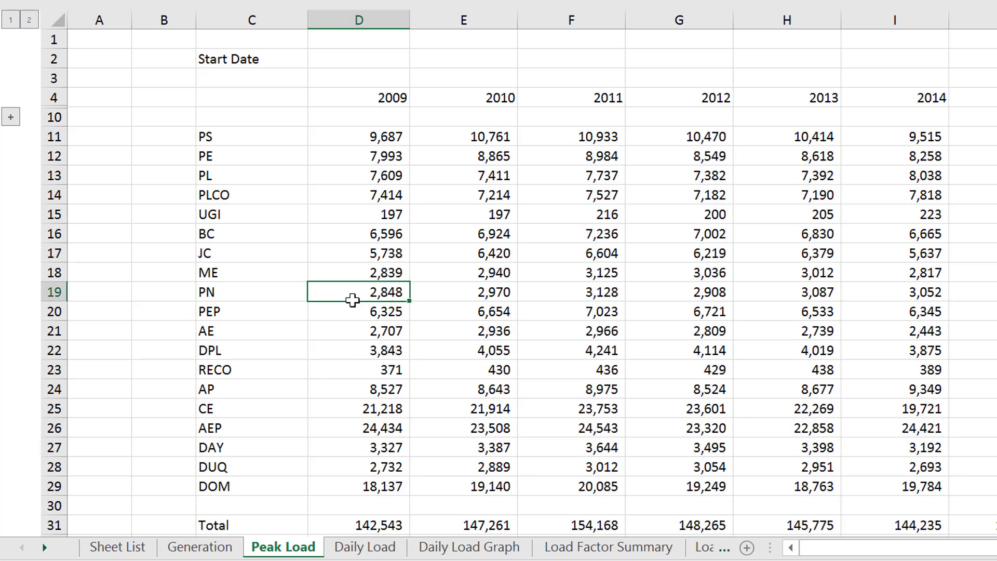
Inspect the MAX and INDIRECT formula for PS in 2009 in D11 of the Peak Load sheet
{"action": "key", "text": "Up"}
{"action": "key", "text": "Up"}
{"action": "key", "text": "Up"}
{"action": "key", "text": "Up"}
{"action": "key", "text": "Up"}
{"action": "key", "text": "Up"}
{"action": "key", "text": "Up"}
{"action": "key", "text": "Up"}
{"action": "key", "text": "Up"}
{"action": "key", "text": "Up"}
{"action": "key", "text": "Up"}
{"action": "key", "text": "Up"}
{"action": "key", "text": "Up"}
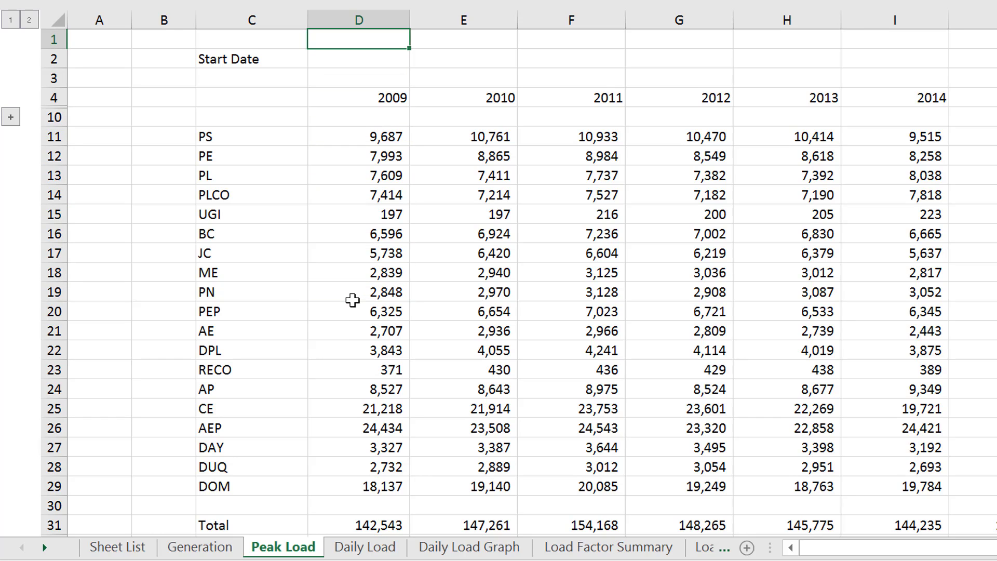
{"action": "key", "text": "Down"}
{"action": "key", "text": "Down"}
{"action": "key", "text": "Down"}
{"action": "key", "text": "Down"}
{"action": "key", "text": "Down"}
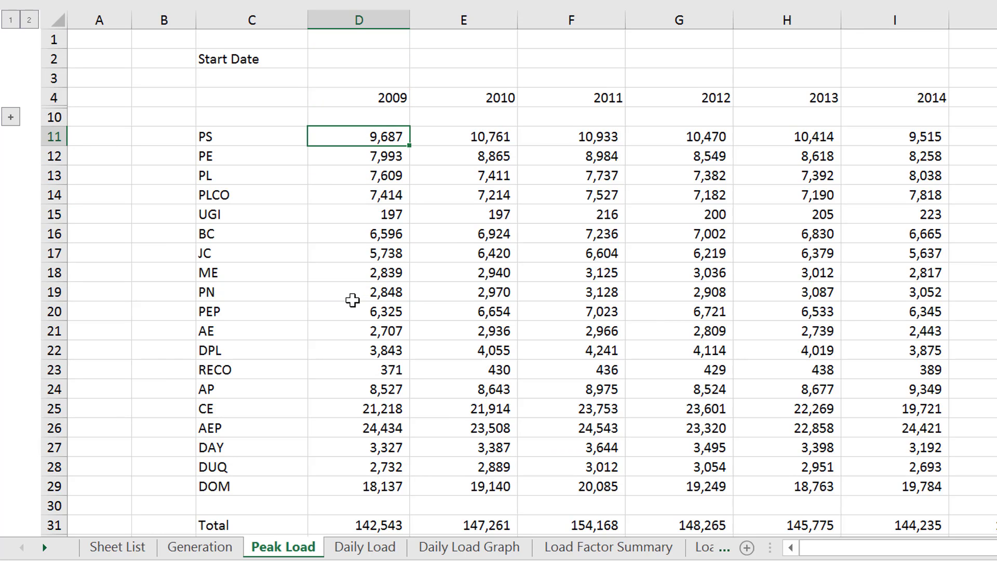
{"action": "key", "text": "F2"}
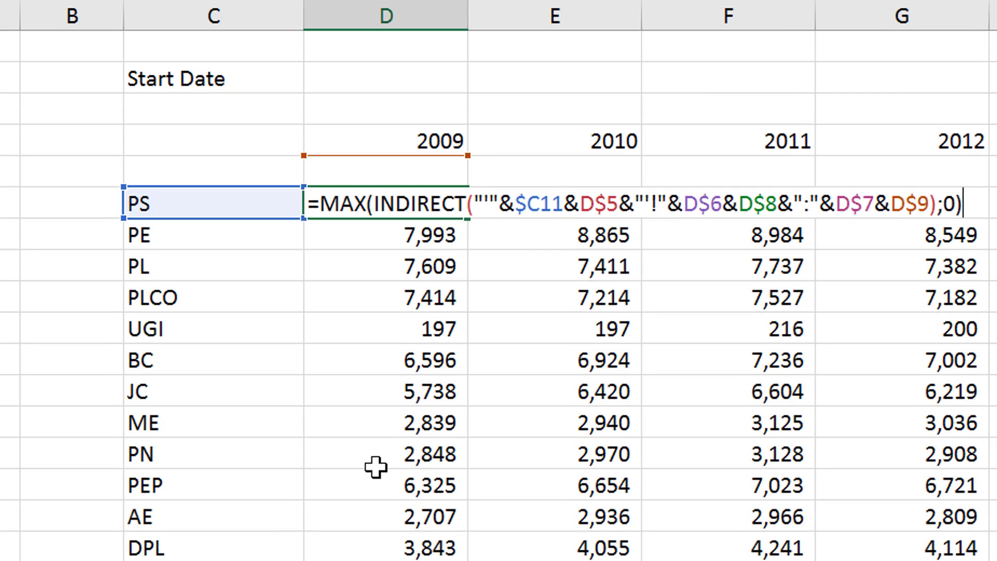
{"action": "key", "text": "Return"}
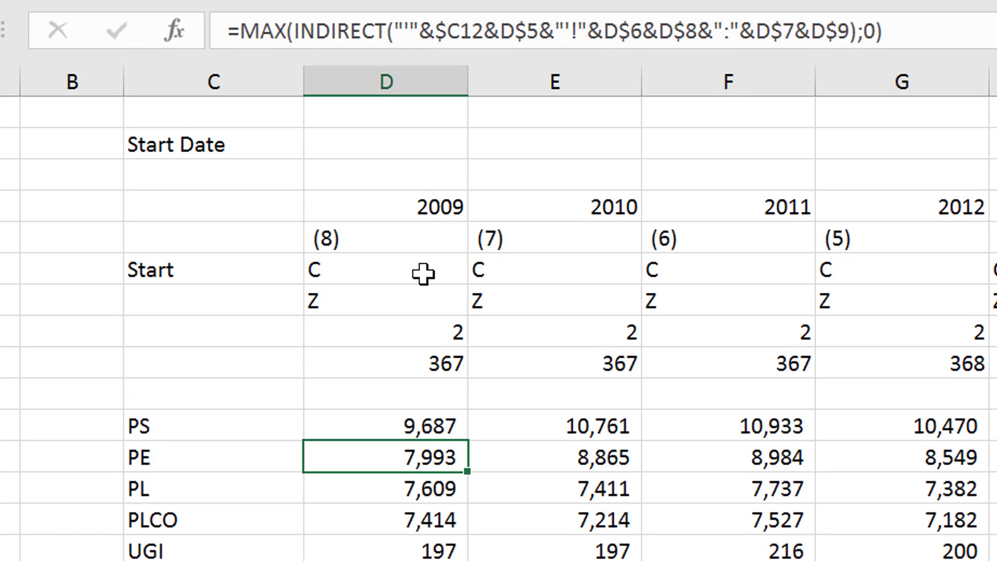
Compare the MAX formulas in D11 and D13 against the grouped rows 5 to 9, and collapse those rows
{"action": "key", "text": "Up"}
{"action": "key", "text": "Left"}
{"action": "key", "text": "Right"}
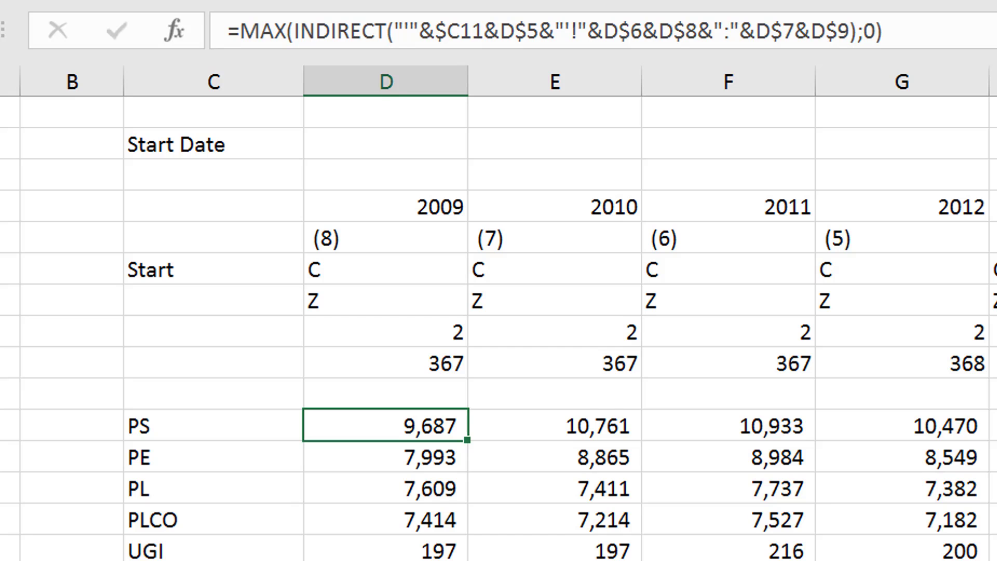
{"action": "key", "text": "Down"}
{"action": "key", "text": "Down"}
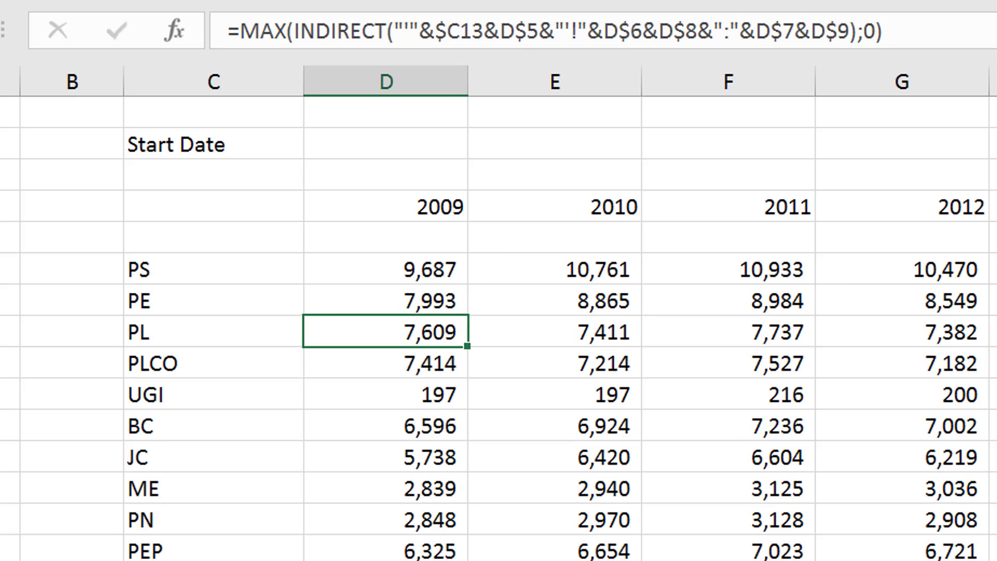
Go past the Daily Load sheet to the chart sheet and view the total generation, peak load and annual load factor charts
{"action": "key", "text": "Right"}
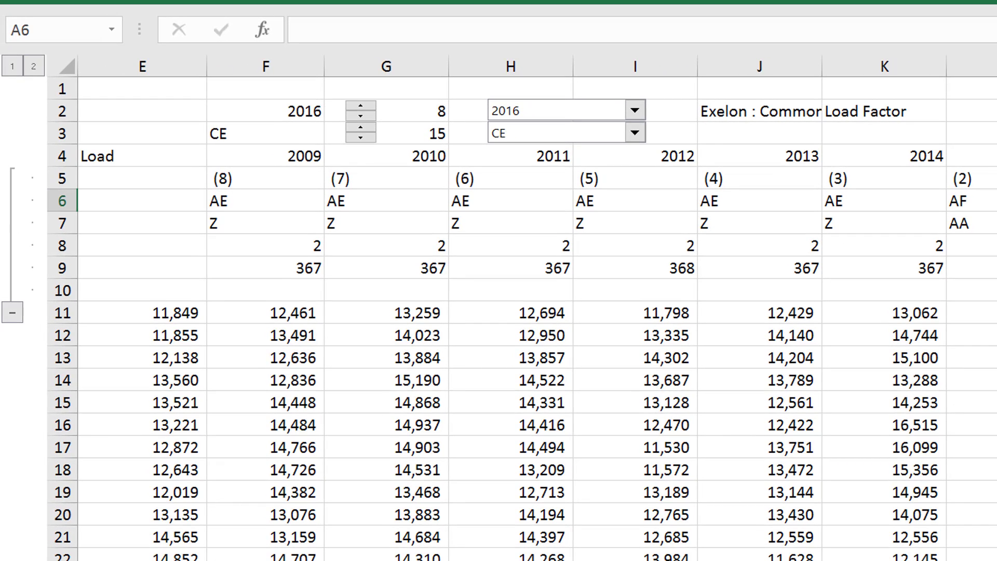
{"action": "key", "text": "ctrl+Page_Down"}
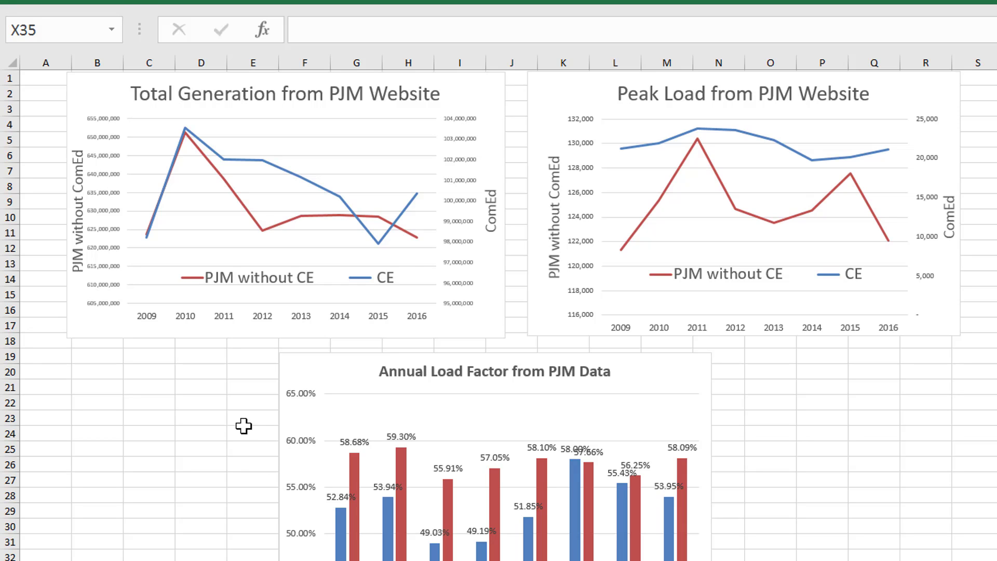
{"action": "left_click", "coordinate": [161, 401]}
{"action": "key", "text": "Up"}
{"action": "key", "text": "Up"}
{"action": "key", "text": "Up"}
{"action": "key", "text": "Up"}
{"action": "key", "text": "Up"}
{"action": "key", "text": "Up"}
{"action": "key", "text": "Up"}
{"action": "key", "text": "Up"}
{"action": "key", "text": "Up"}
{"action": "key", "text": "Up"}
{"action": "key", "text": "Up"}
{"action": "key", "text": "Up"}
{"action": "key", "text": "Up"}
{"action": "key", "text": "Up"}
{"action": "key", "text": "Up"}
{"action": "key", "text": "Up"}
{"action": "key", "text": "Up"}
{"action": "key", "text": "Up"}
{"action": "key", "text": "Up"}
{"action": "key", "text": "Up"}
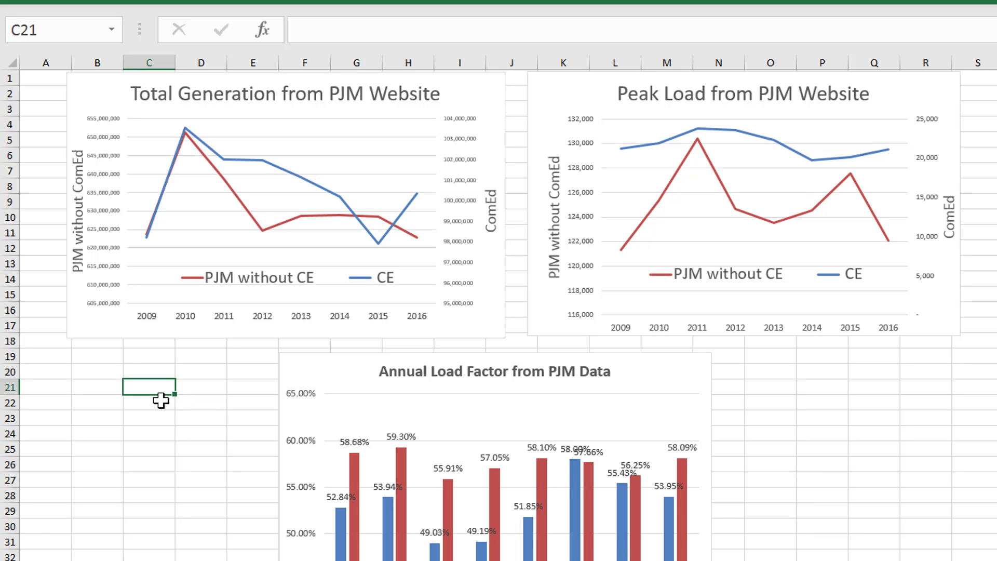
{"action": "key", "text": "Down"}
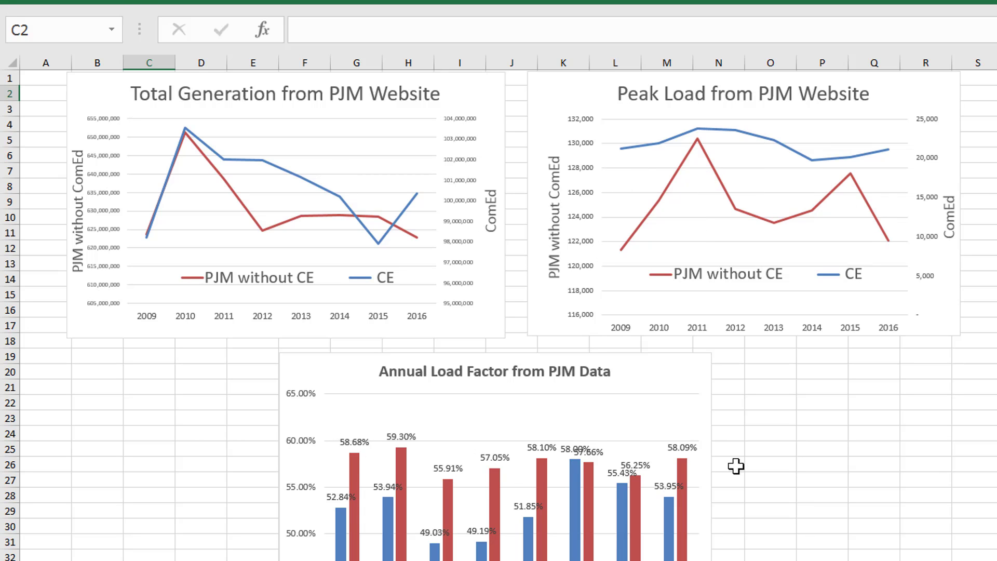
Go from the chart sheet past the Peak Load sheet and on to the Daily Load sheet
{"action": "left_click", "coordinate": [182, 402]}
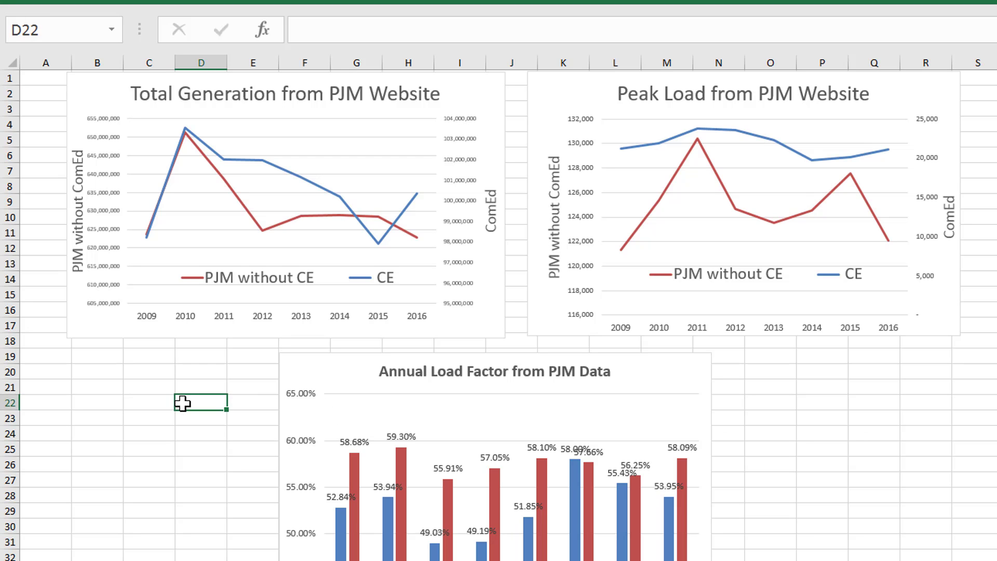
{"action": "key", "text": "ctrl+Page_Down"}
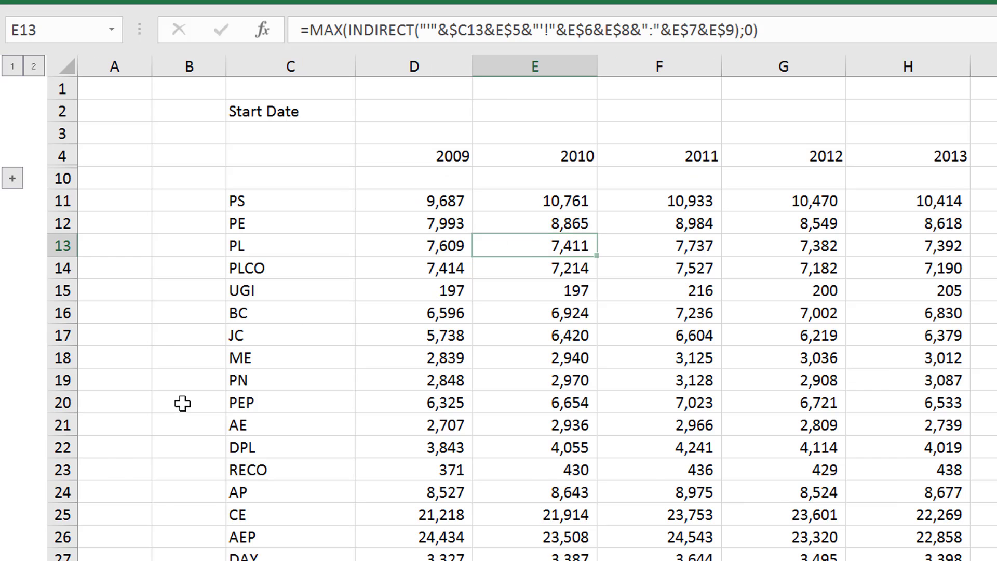
{"action": "key", "text": "ctrl+Page_Down"}
{"action": "key", "text": "ctrl+Page_Up"}
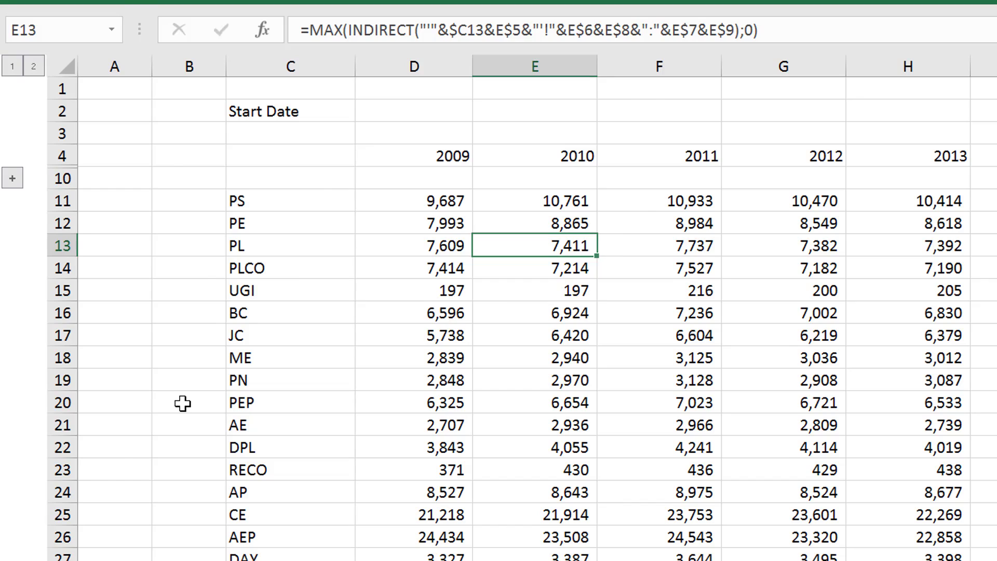
{"action": "key", "text": "ctrl+Page_Up"}
{"action": "key", "text": "ctrl+Page_Up"}
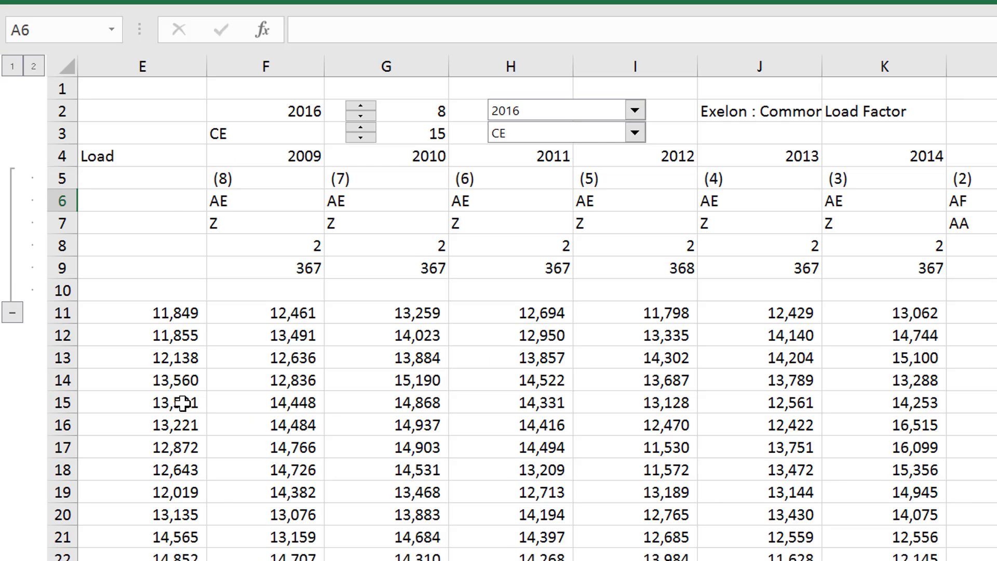
Review the sheet number suffixes for each year across row 5 of the Daily Load sheet
{"action": "key", "text": "Up"}
{"action": "key", "text": "Right"}
{"action": "key", "text": "Right"}
{"action": "key", "text": "Right"}
{"action": "key", "text": "Right"}
{"action": "key", "text": "Right"}
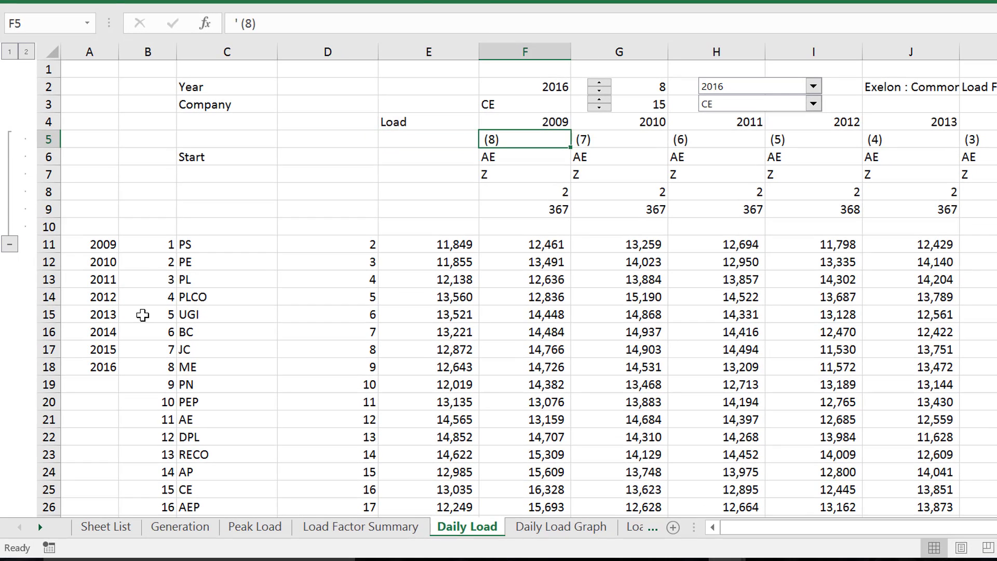
{"action": "key", "text": "Right"}
{"action": "key", "text": "Right"}
{"action": "key", "text": "Left"}
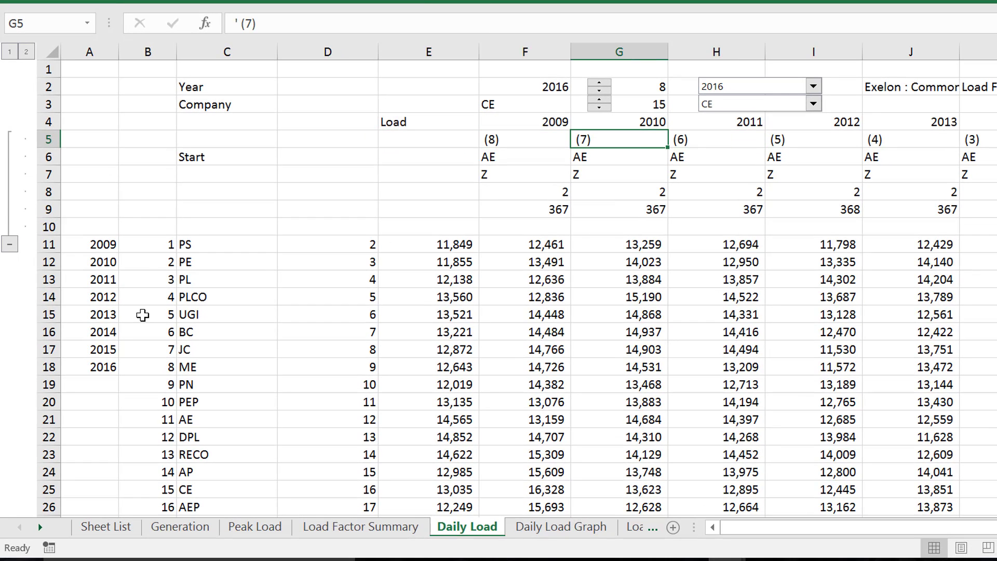
{"action": "key", "text": "Right"}
{"action": "key", "text": "Right"}
{"action": "key", "text": "Right"}
{"action": "key", "text": "Right"}
{"action": "key", "text": "Right"}
{"action": "key", "text": "Right"}
{"action": "key", "text": "Right"}
{"action": "key", "text": "Right"}
{"action": "key", "text": "Right"}
{"action": "key", "text": "Right"}
{"action": "key", "text": "Right"}
{"action": "key", "text": "Right"}
{"action": "key", "text": "Right"}
{"action": "key", "text": "Right"}
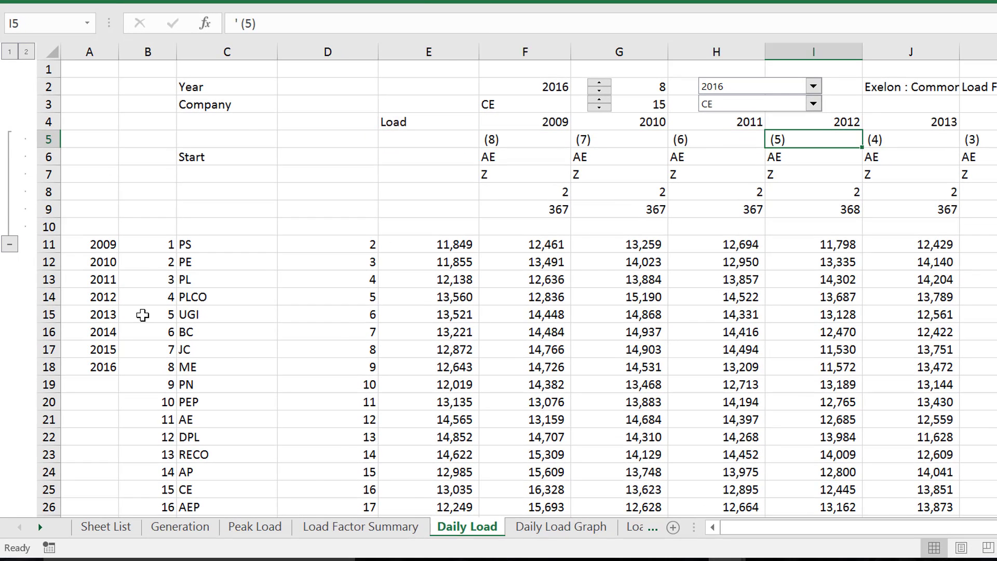
{"action": "key", "text": "Left"}
{"action": "key", "text": "Left"}
{"action": "key", "text": "Left"}
{"action": "key", "text": "Left"}
{"action": "key", "text": "Left"}
{"action": "key", "text": "Left"}
{"action": "key", "text": "Left"}
{"action": "key", "text": "Left"}
{"action": "key", "text": "Left"}
{"action": "key", "text": "Left"}
{"action": "key", "text": "Left"}
{"action": "key", "text": "Left"}
{"action": "key", "text": "Left"}
{"action": "key", "text": "Left"}
{"action": "key", "text": "Left"}
{"action": "key", "text": "Left"}
{"action": "key", "text": "Left"}
{"action": "key", "text": "Left"}
{"action": "key", "text": "Left"}
{"action": "key", "text": "Left"}
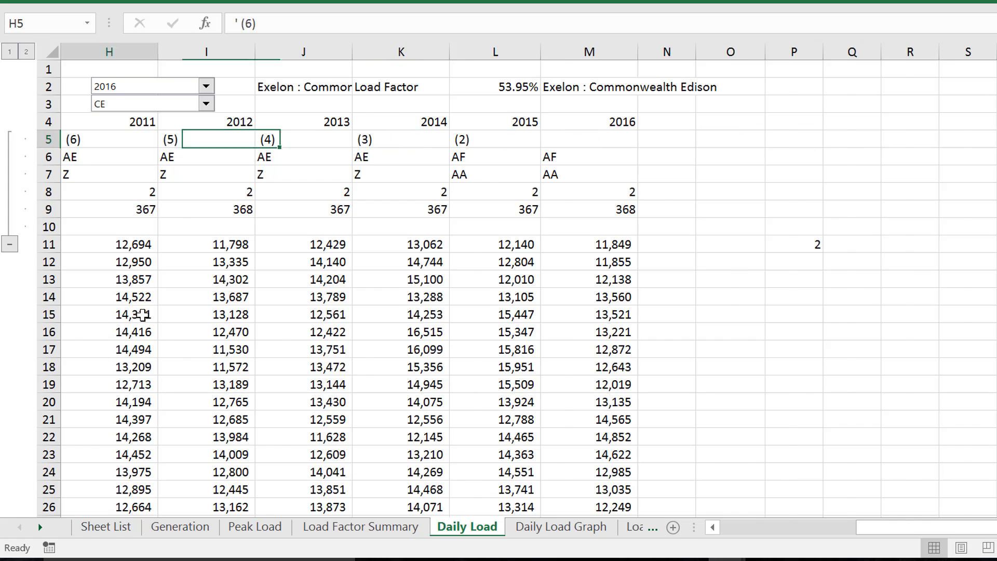
Inspect the INDEX formula in E11 and the INDIRECT formula for 2009 in F11
{"action": "key", "text": "Down"}
{"action": "key", "text": "Down"}
{"action": "key", "text": "Down"}
{"action": "key", "text": "Down"}
{"action": "key", "text": "Down"}
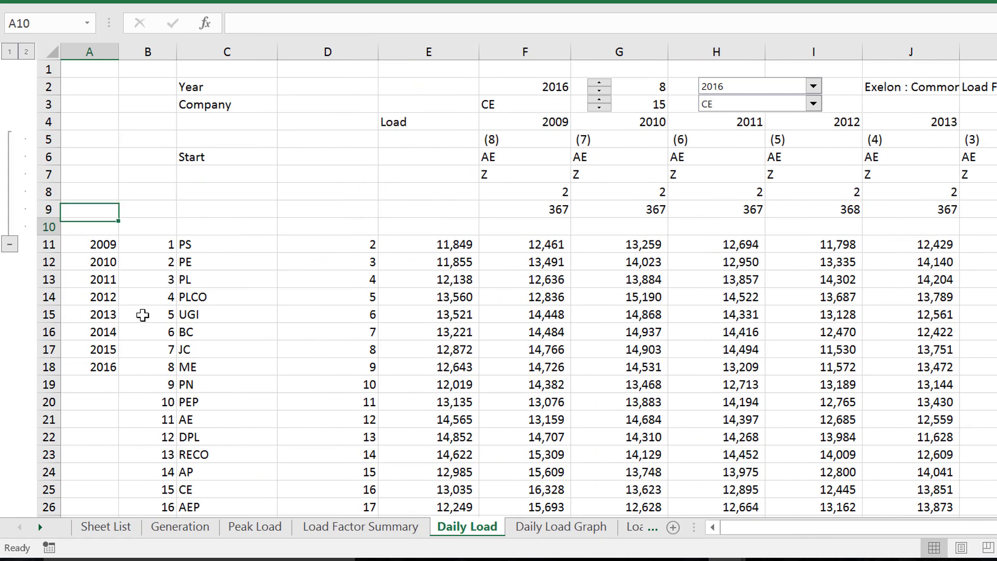
{"action": "key", "text": "Right"}
{"action": "key", "text": "Right"}
{"action": "key", "text": "Down"}
{"action": "key", "text": "Right"}
{"action": "key", "text": "Right"}
{"action": "key", "text": "Right"}
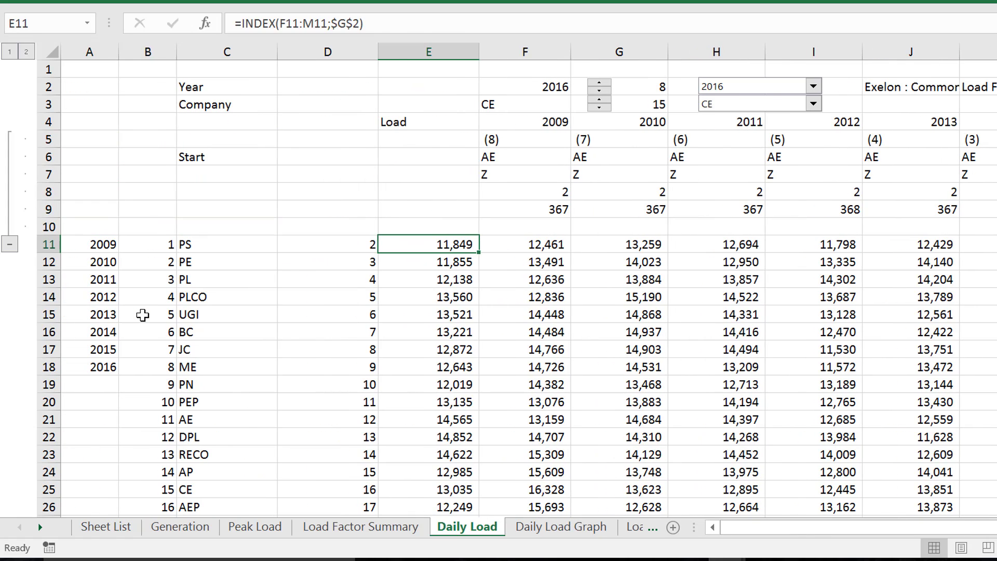
{"action": "key", "text": "F2"}
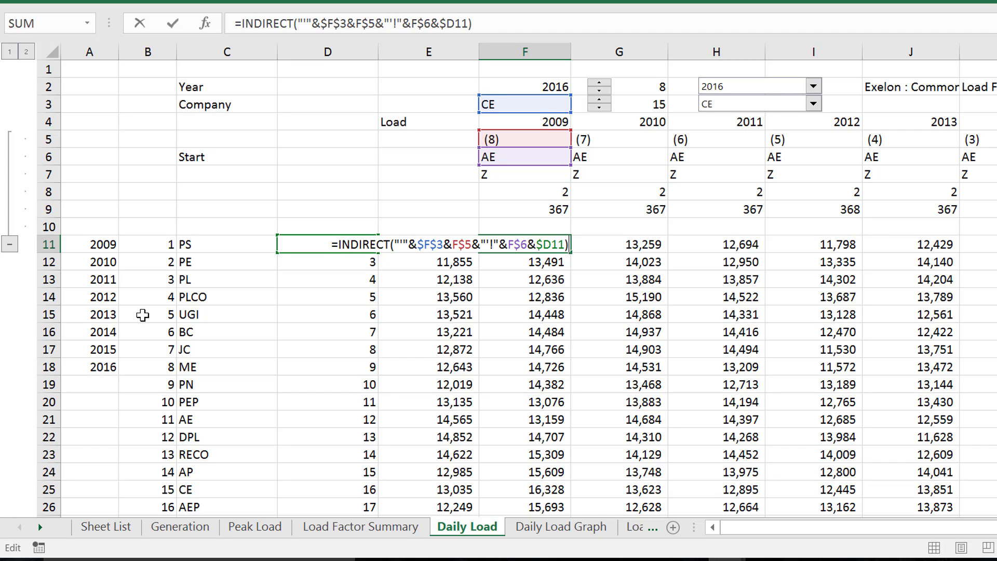
{"action": "key", "text": "Escape"}
Delete rows 7 to 9, holding the end column letters and the first and last row numbers, from the Daily Load sheet
{"action": "key", "text": "Up"}
{"action": "key", "text": "Up"}
{"action": "key", "text": "Up"}
{"action": "key", "text": "Up"}
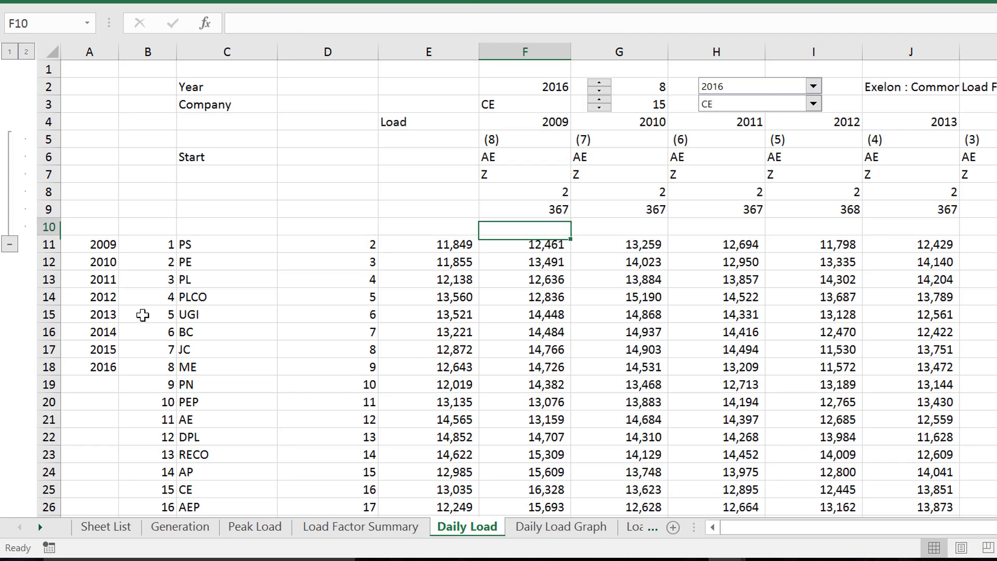
{"action": "key", "text": "shift+space"}
{"action": "key", "text": "shift+Down"}
{"action": "key", "text": "shift+Down"}
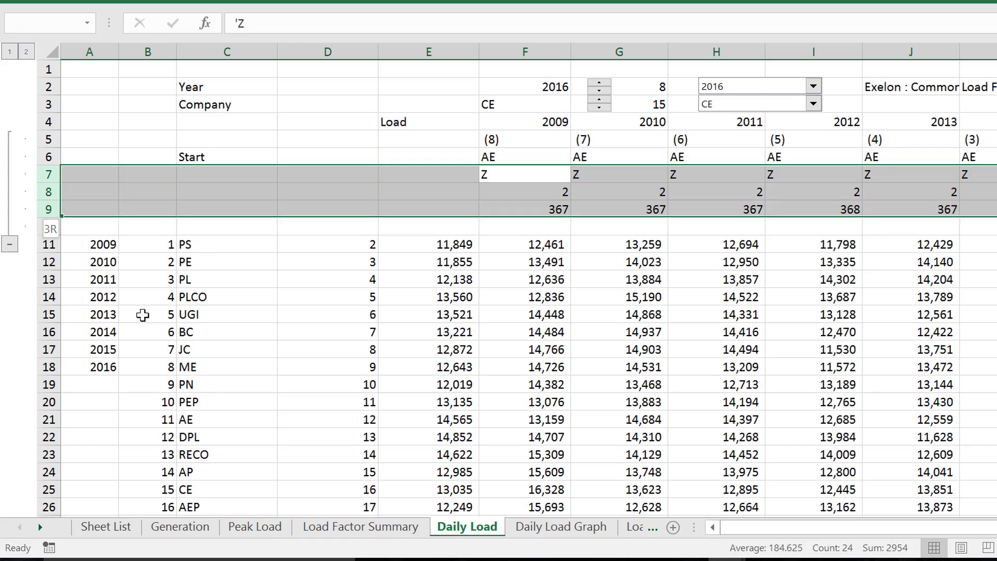
{"action": "key", "text": "ctrl+minus"}
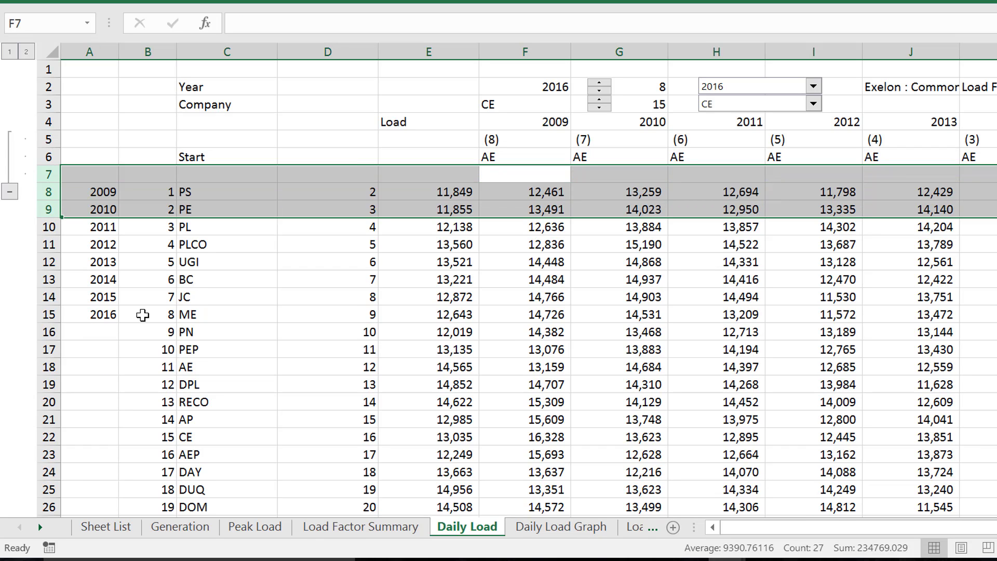
Inspect the INDEX formula in E8 and the references of the INDIRECT formula in F8
{"action": "key", "text": "Down"}
{"action": "key", "text": "Left"}
{"action": "key", "text": "Left"}
{"action": "key", "text": "Right"}
{"action": "key", "text": "Right"}
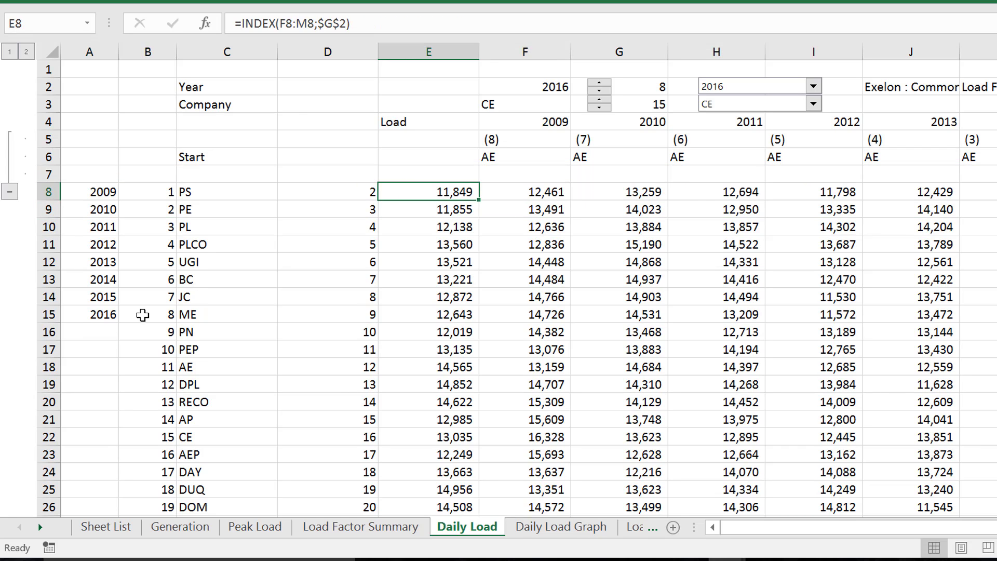
{"action": "key", "text": "F2"}
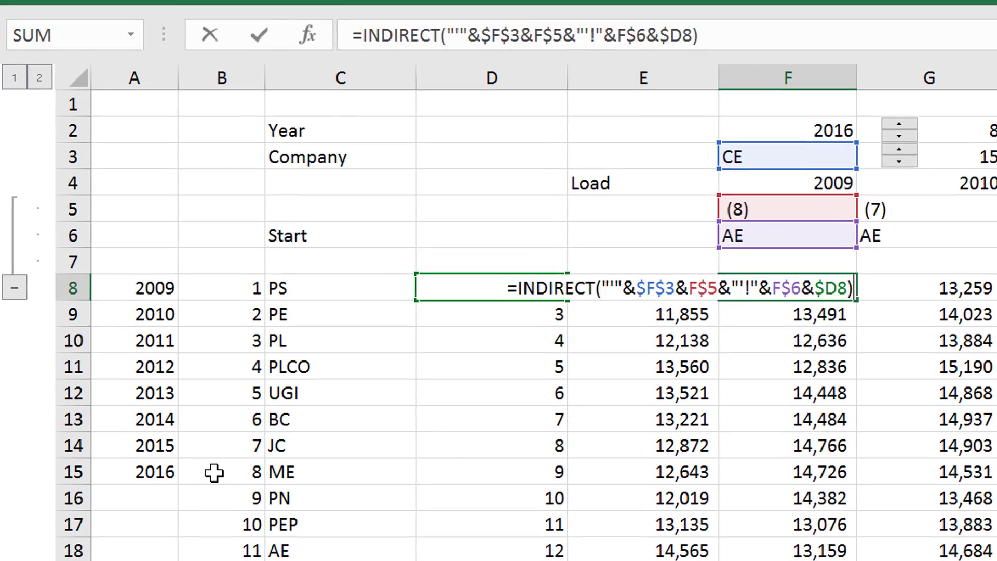
{"action": "key", "text": "Escape"}
Try the companies RECO and AE in the company selector, with F3 as the active cell
{"action": "key", "text": "Up"}
{"action": "key", "text": "Up"}
{"action": "key", "text": "Up"}
{"action": "key", "text": "Up"}
{"action": "key", "text": "Up"}
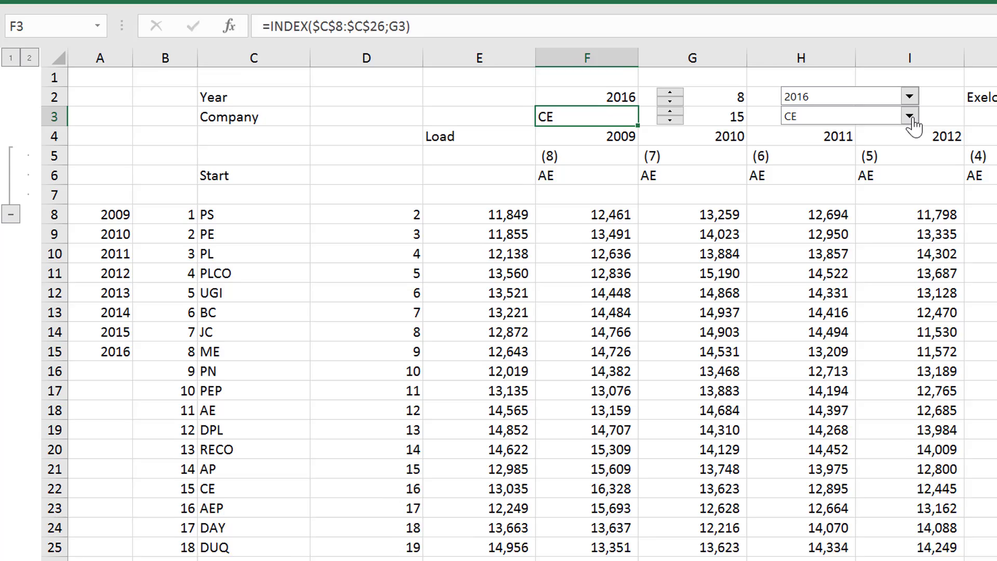
{"action": "left_click", "coordinate": [869, 111]}
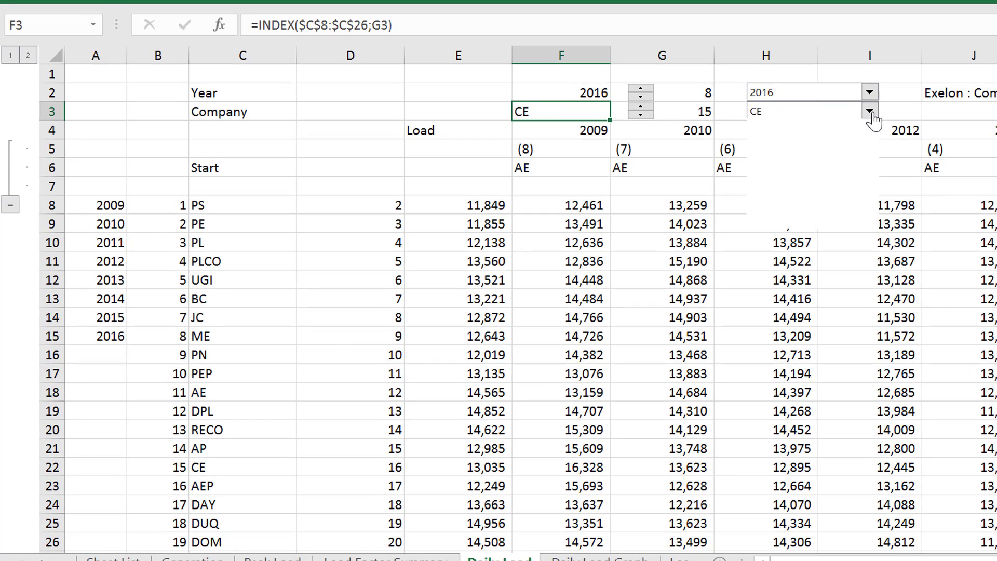
{"action": "key", "text": "Up"}
{"action": "key", "text": "Up"}
{"action": "key", "text": "Return"}
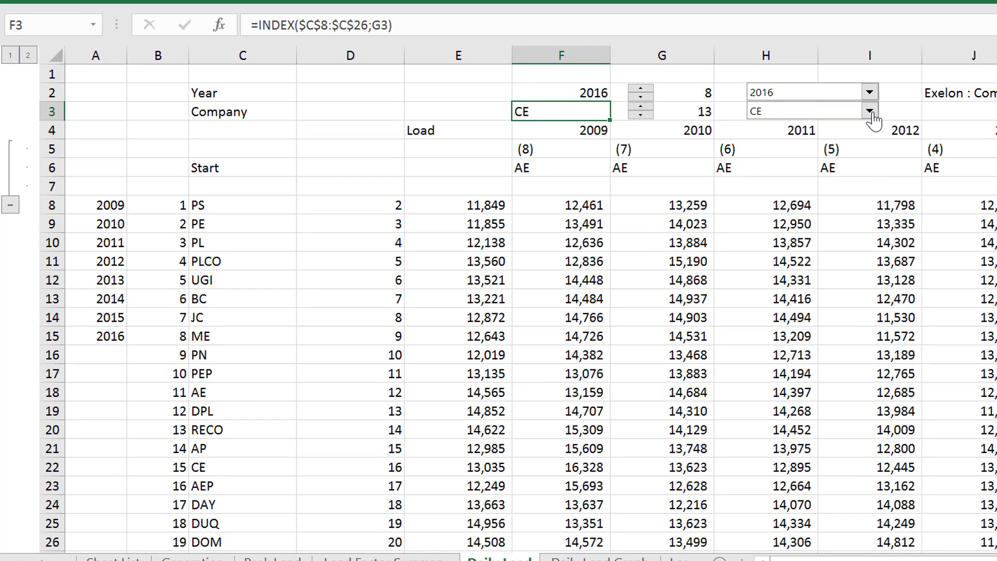
{"action": "left_click", "coordinate": [869, 111]}
{"action": "key", "text": "Up"}
{"action": "key", "text": "Up"}
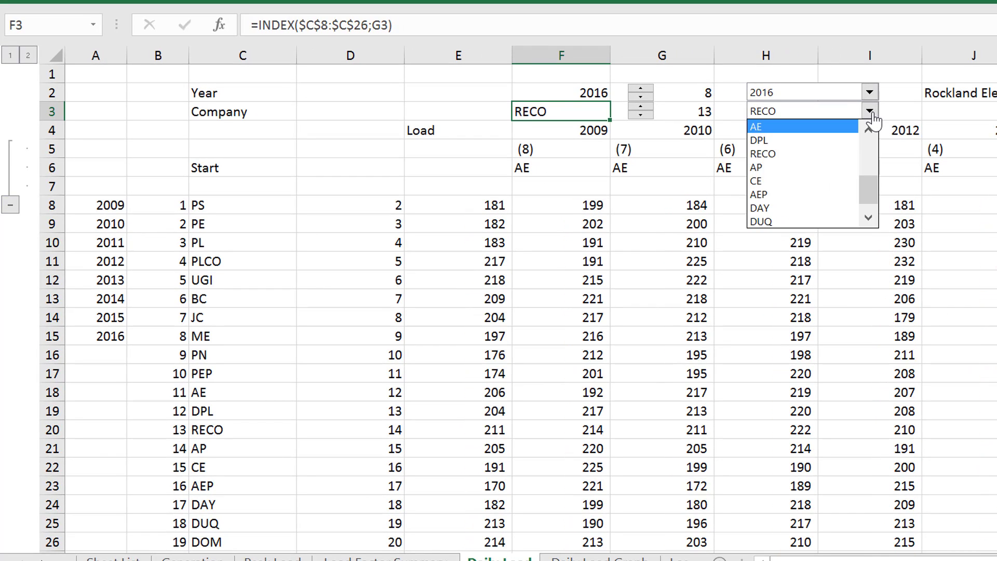
{"action": "key", "text": "Return"}
Set the company selector to JC
{"action": "left_click", "coordinate": [869, 111]}
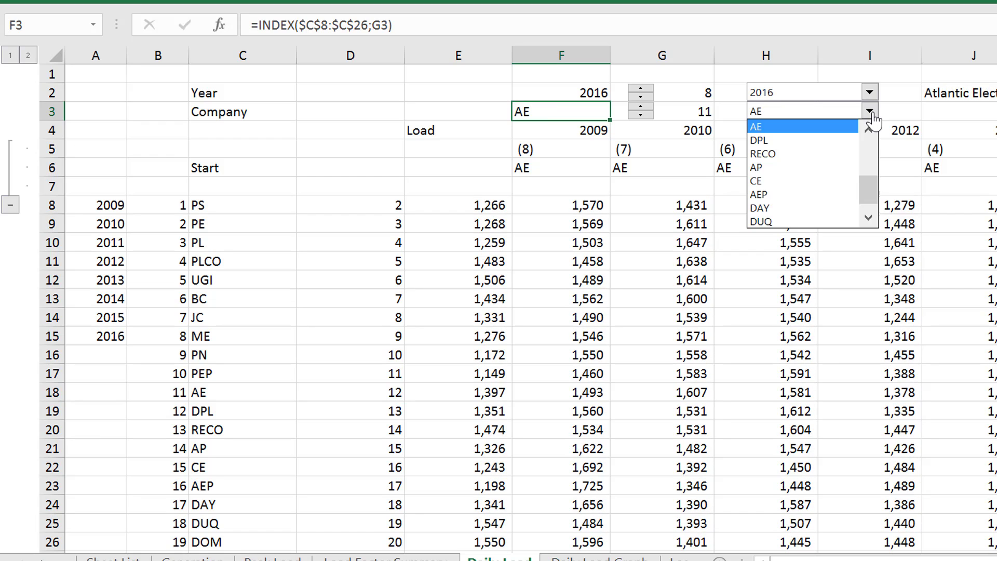
{"action": "key", "text": "Up"}
{"action": "key", "text": "Up"}
{"action": "key", "text": "Up"}
{"action": "key", "text": "Up"}
{"action": "key", "text": "Return"}
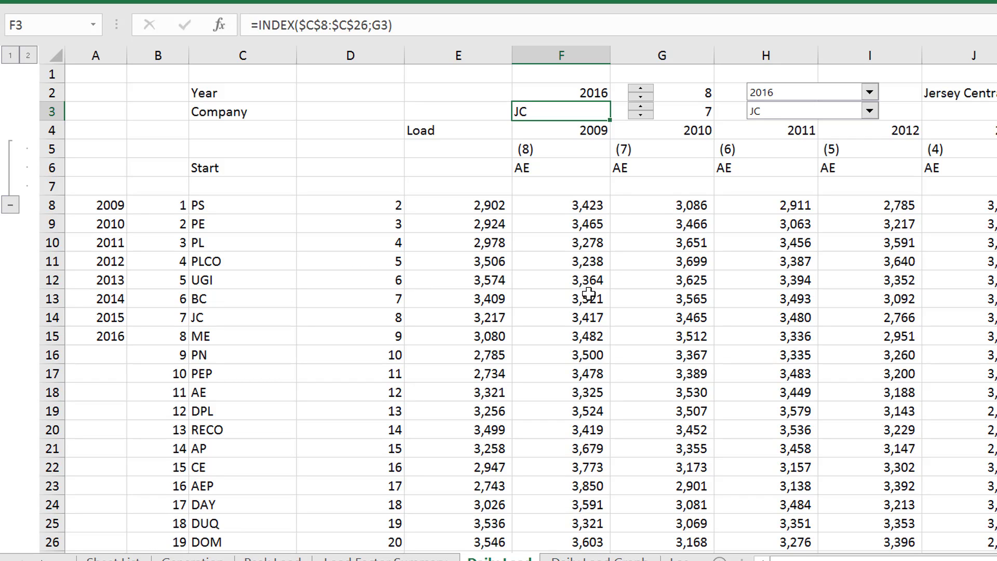
Review the year headings in row 4 and the column letters in row 6 across the Daily Load sheet
{"action": "key", "text": "Down"}
{"action": "key", "text": "Right"}
{"action": "key", "text": "Right"}
{"action": "key", "text": "Right"}
{"action": "key", "text": "Right"}
{"action": "key", "text": "Right"}
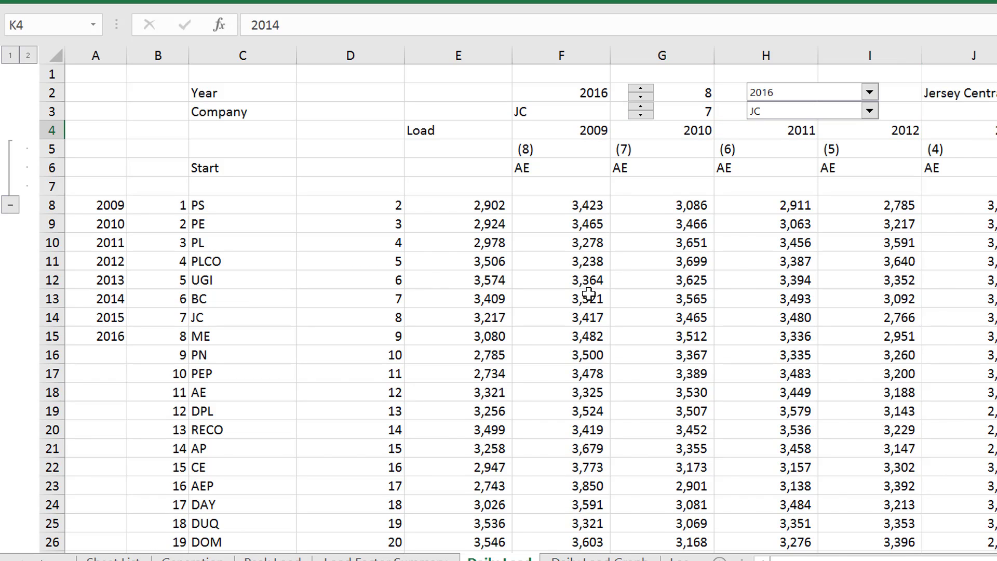
{"action": "key", "text": "Right"}
{"action": "key", "text": "Left"}
{"action": "key", "text": "Left"}
{"action": "key", "text": "Left"}
{"action": "key", "text": "Left"}
{"action": "key", "text": "Left"}
{"action": "key", "text": "Left"}
{"action": "key", "text": "Left"}
{"action": "key", "text": "Left"}
{"action": "key", "text": "Left"}
{"action": "key", "text": "Left"}
{"action": "key", "text": "Left"}
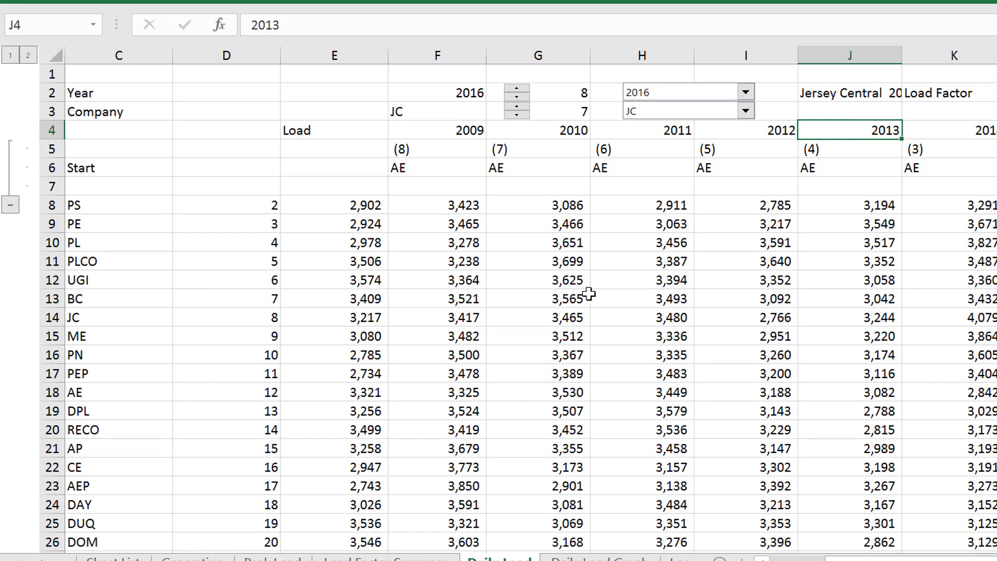
{"action": "key", "text": "Down"}
{"action": "key", "text": "Down"}
{"action": "key", "text": "Right"}
{"action": "key", "text": "Right"}
{"action": "key", "text": "Right"}
{"action": "key", "text": "Right"}
{"action": "key", "text": "Right"}
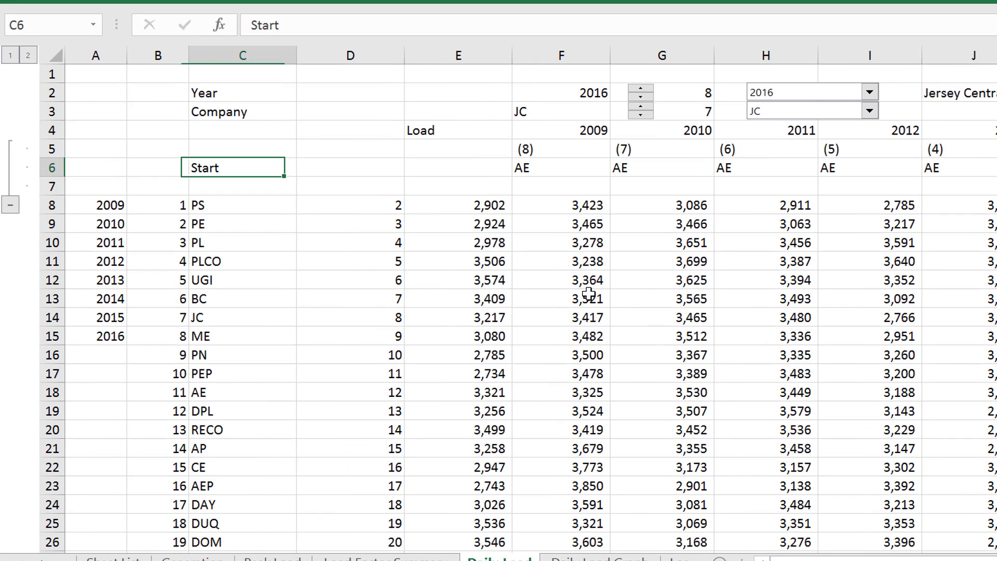
Inspect the INDEX formula in F3 that picks the company code from the list in C8:C26
{"action": "key", "text": "Up"}
{"action": "key", "text": "Up"}
{"action": "key", "text": "Up"}
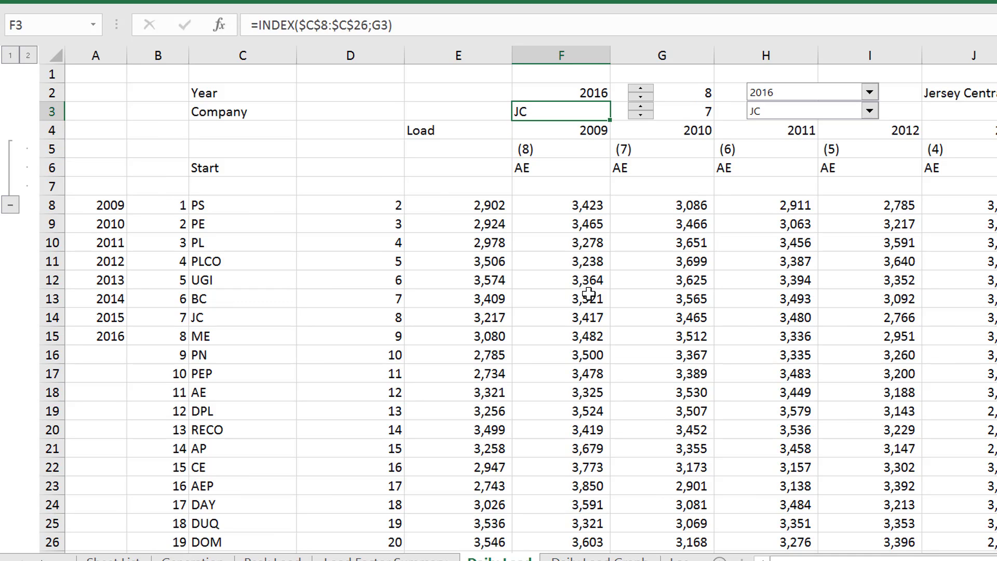
{"action": "key", "text": "F2"}
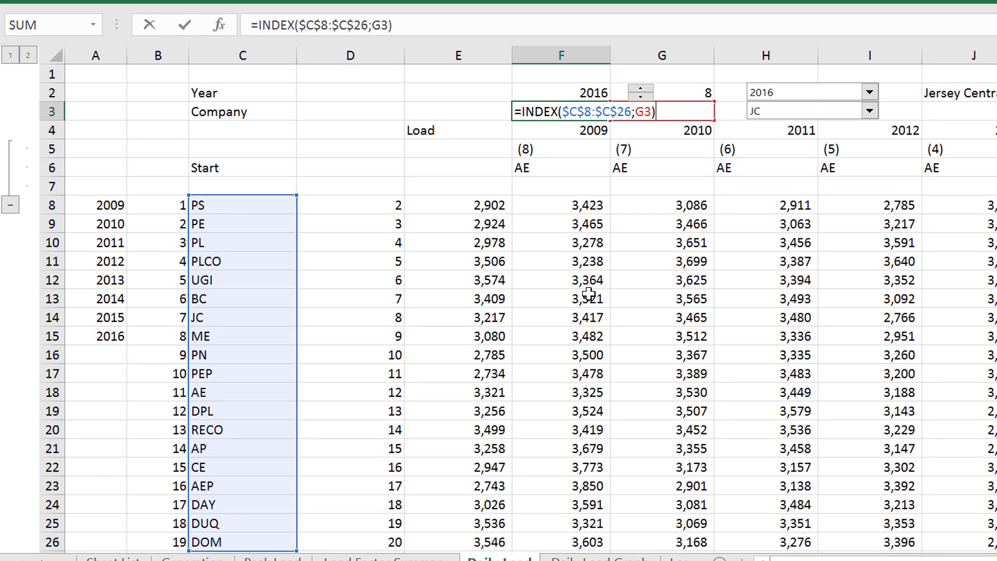
{"action": "key", "text": "Escape"}
{"action": "key", "text": "F2"}
{"action": "key", "text": "Escape"}
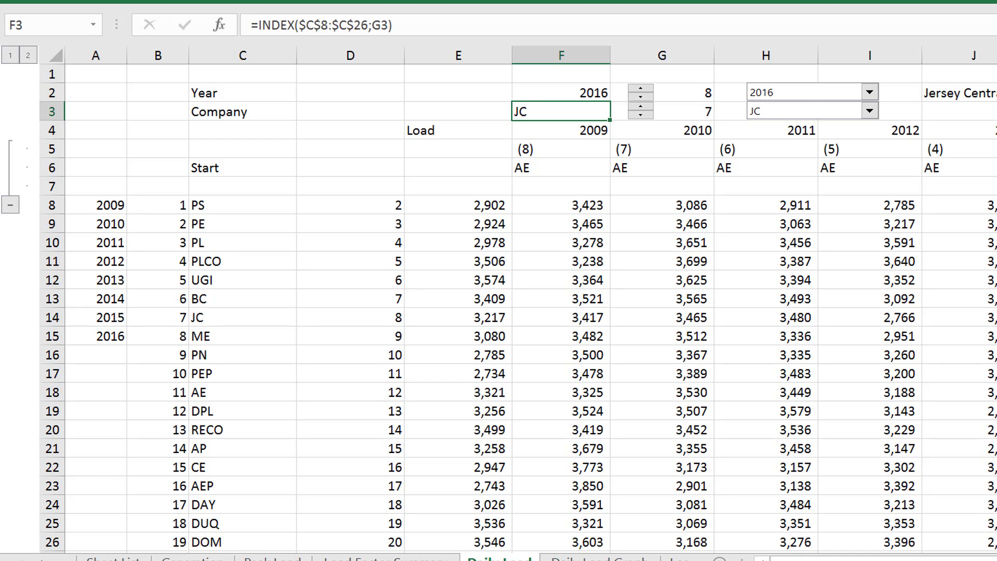
Replace the Start label in C6 with the row labels Sheet Num in E5 and Column in E6
{"action": "key", "text": "F10"}
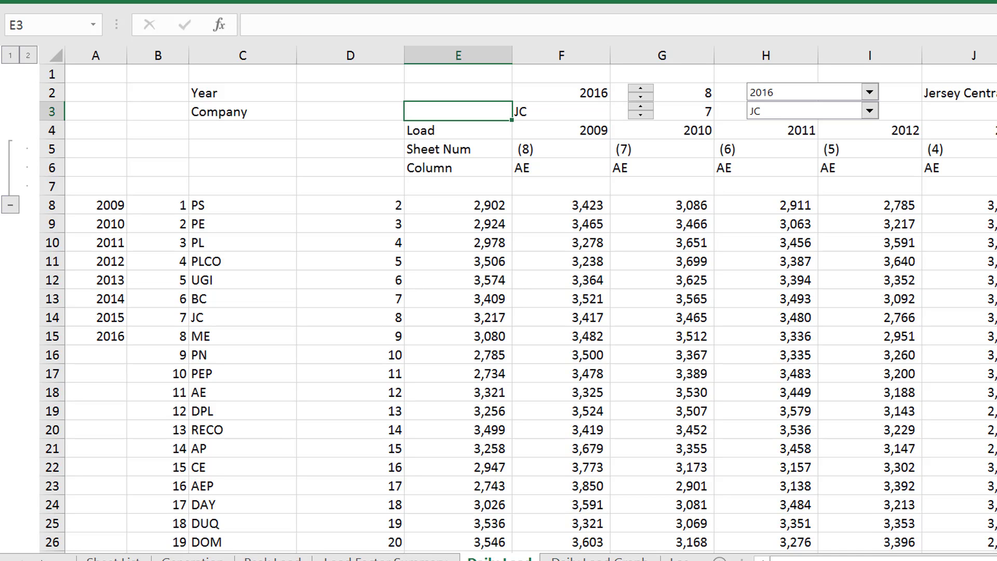
{"action": "key", "text": "Down"}
{"action": "key", "text": "Down"}
{"action": "key", "text": "Down"}
{"action": "key", "text": "Right"}
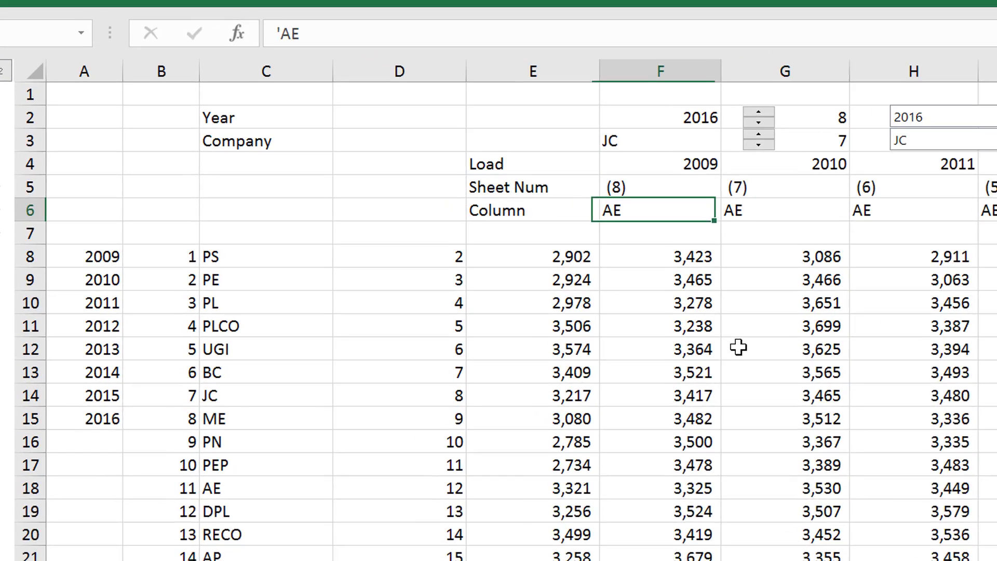
Review the column letters for each year across row 6
{"action": "key", "text": "Right"}
{"action": "key", "text": "Right"}
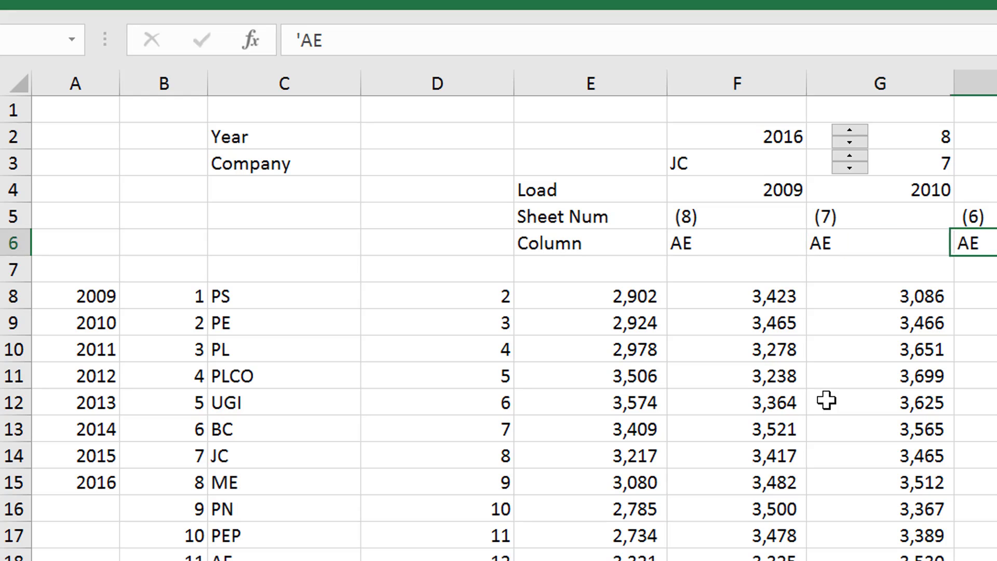
{"action": "key", "text": "Right"}
{"action": "key", "text": "Right"}
{"action": "key", "text": "Right"}
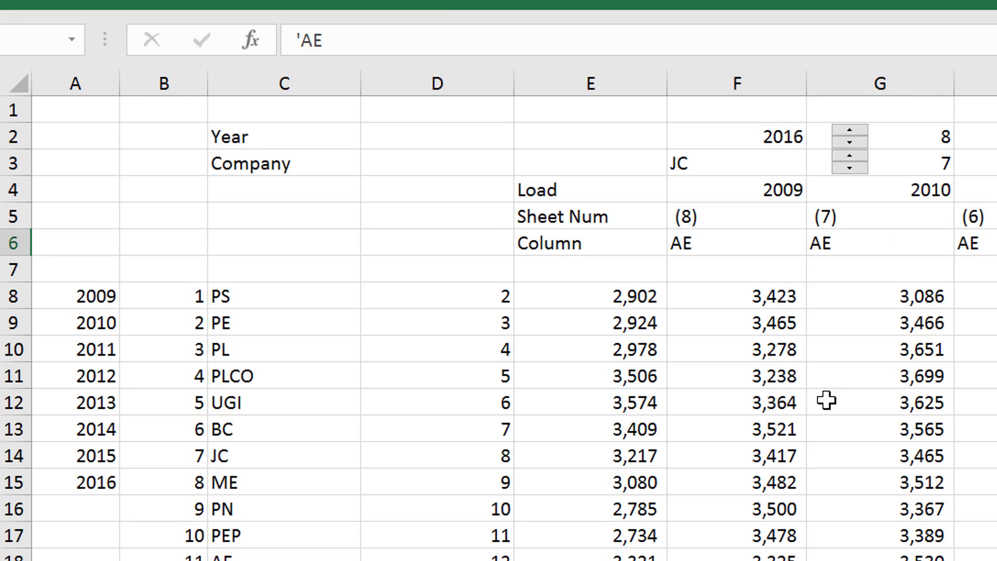
{"action": "key", "text": "Left"}
{"action": "key", "text": "Home"}
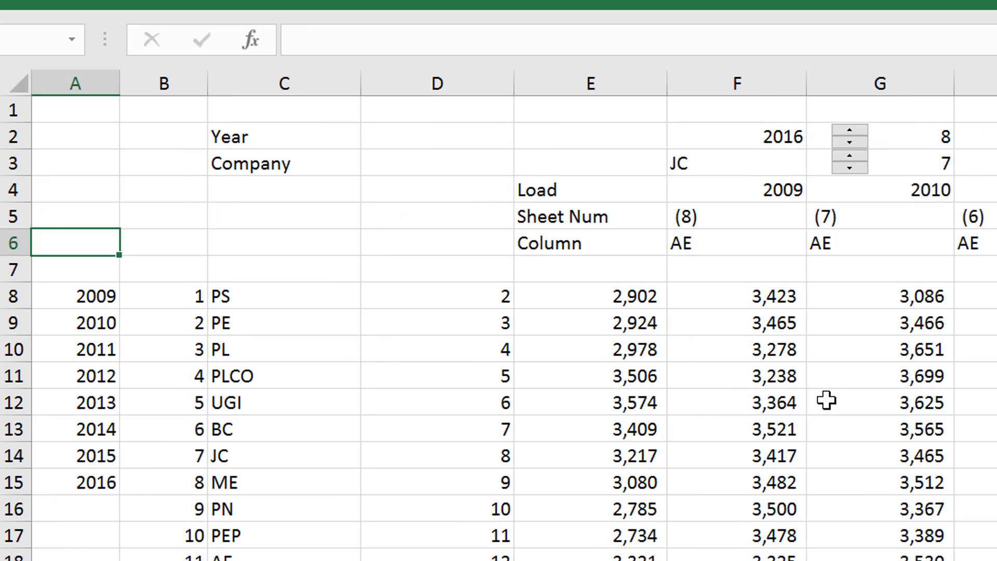
Examine the row numbers in column D from D8 down to the last entry, and return to the header rows
{"action": "key", "text": "Right"}
{"action": "key", "text": "Right"}
{"action": "key", "text": "Right"}
{"action": "key", "text": "Down"}
{"action": "key", "text": "Down"}
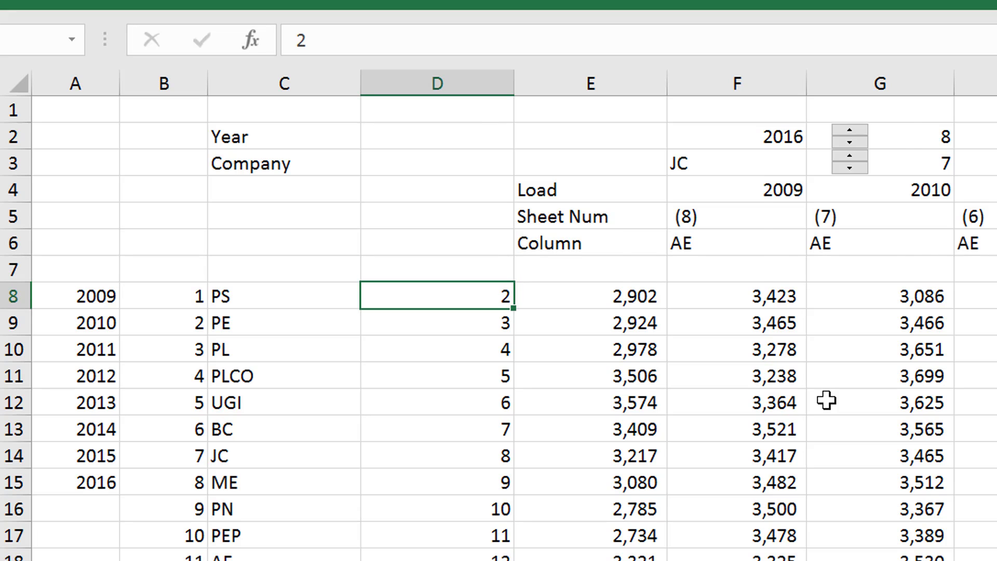
{"action": "key", "text": "ctrl+Down"}
{"action": "scroll", "coordinate": [826, 400], "scroll_direction": "down", "scroll_amount": 1}
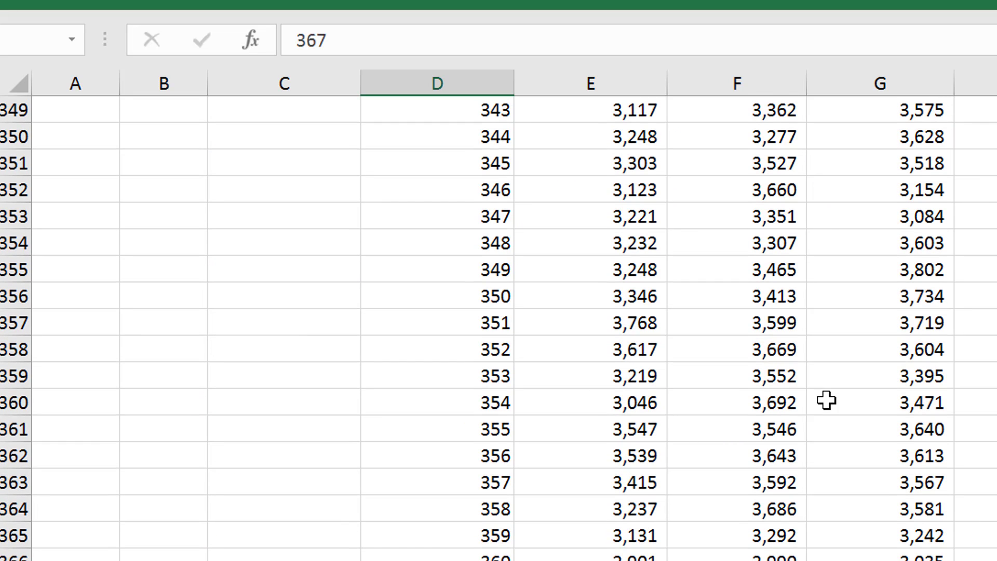
{"action": "key", "text": "ctrl+Up"}
{"action": "key", "text": "Up"}
{"action": "key", "text": "Up"}
{"action": "key", "text": "Up"}
{"action": "key", "text": "Up"}
{"action": "key", "text": "Up"}
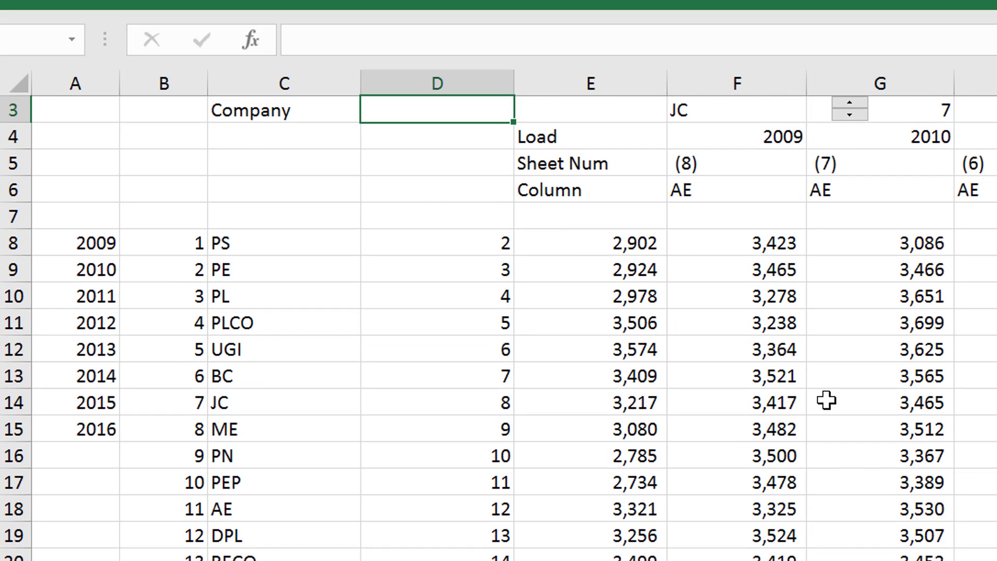
Examine the header rows and the year, company and row-number lists in columns A to D
{"action": "key", "text": "Up"}
{"action": "key", "text": "Up"}
{"action": "key", "text": "Down"}
{"action": "key", "text": "Down"}
{"action": "key", "text": "Down"}
{"action": "key", "text": "Down"}
{"action": "key", "text": "Down"}
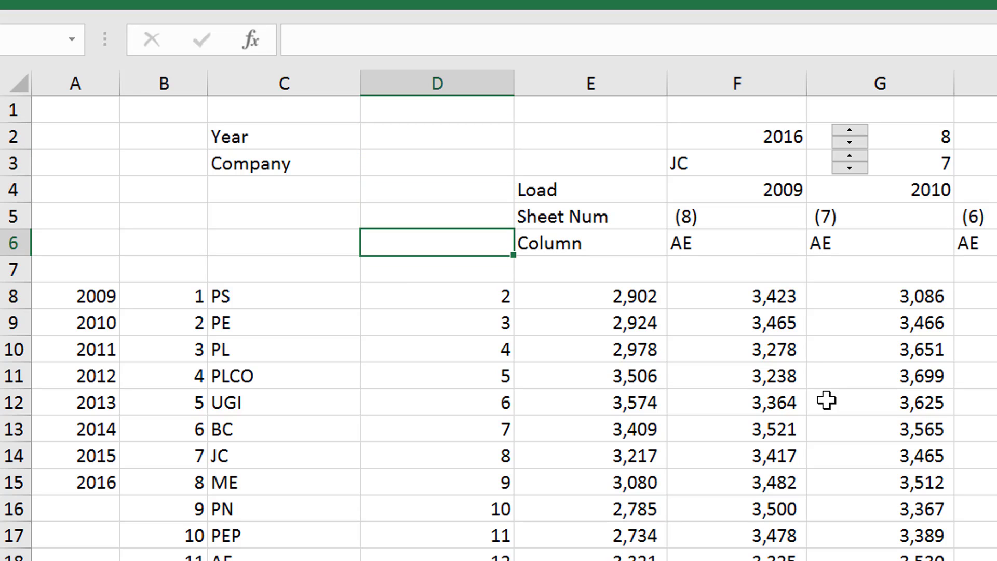
{"action": "key", "text": "Down"}
{"action": "key", "text": "Down"}
{"action": "key", "text": "Left"}
{"action": "key", "text": "Left"}
{"action": "key", "text": "Right"}
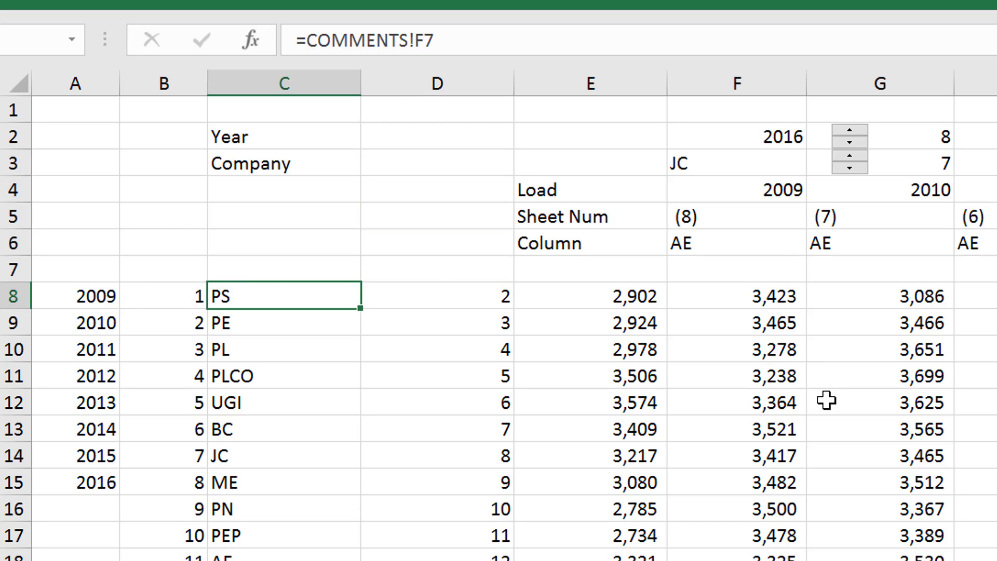
{"action": "key", "text": "Left"}
{"action": "key", "text": "Left"}
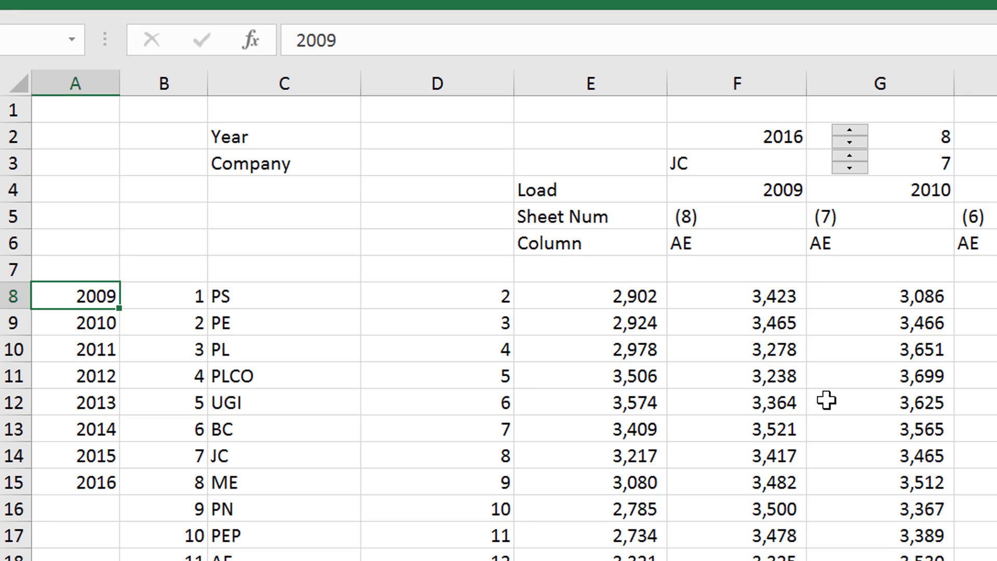
{"action": "key", "text": "Down"}
{"action": "key", "text": "Down"}
{"action": "key", "text": "Down"}
{"action": "key", "text": "Down"}
{"action": "key", "text": "Right"}
{"action": "key", "text": "Right"}
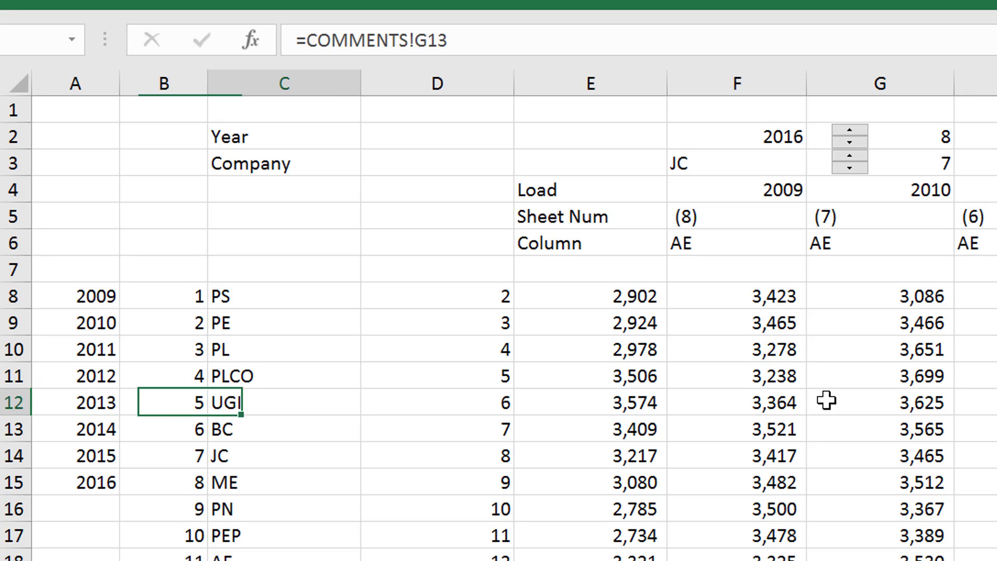
{"action": "key", "text": "Up"}
{"action": "key", "text": "Up"}
{"action": "key", "text": "Up"}
{"action": "key", "text": "Up"}
{"action": "key", "text": "Right"}
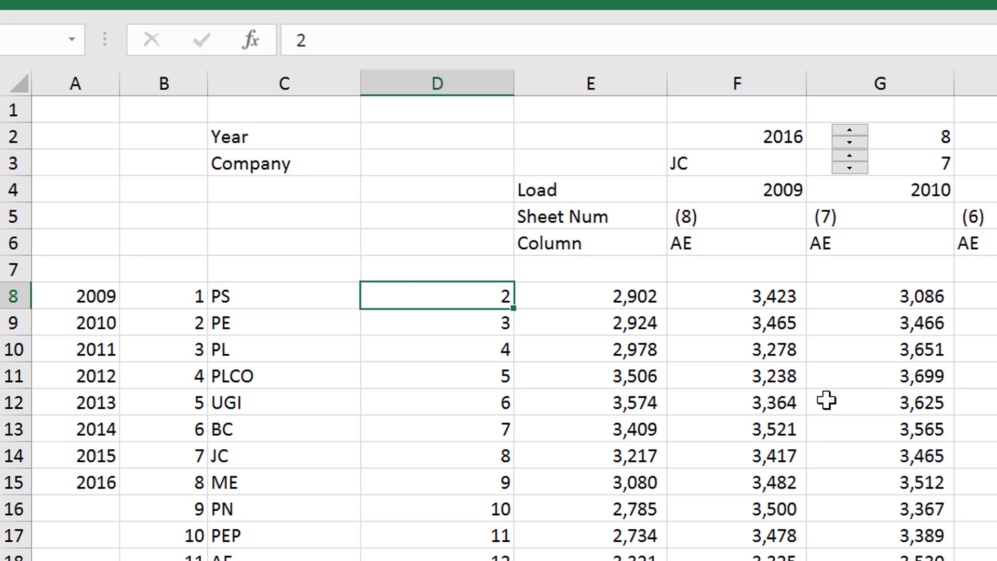
Inspect the INDIRECT formula in F8 that joins the company, sheet number, column letter and row number references
{"action": "key", "text": "Right"}
{"action": "key", "text": "Right"}
{"action": "key", "text": "F2"}
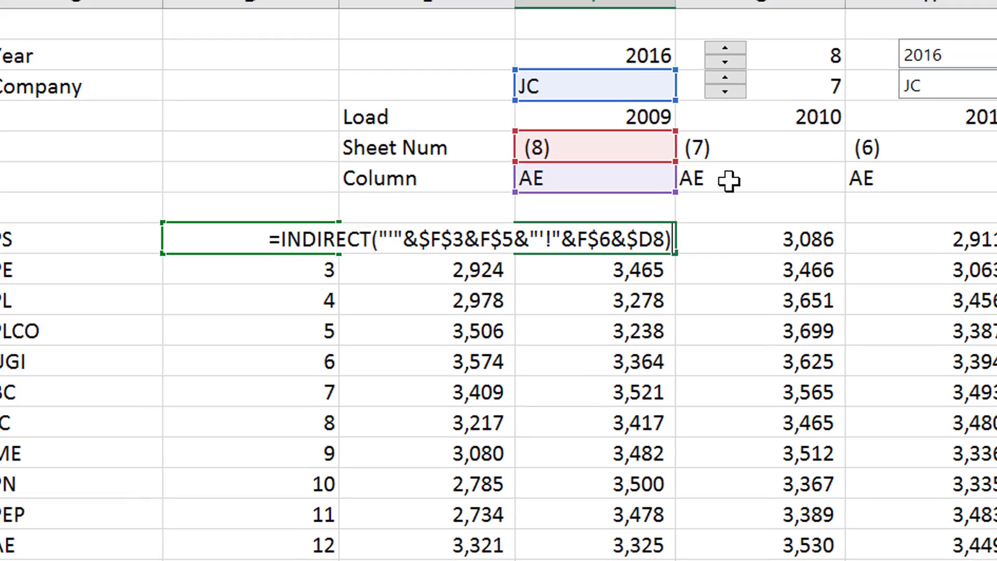
{"action": "key", "text": "ctrl+Return"}
Advance the company selector past JC through the list to test the INDIRECT results in column F
{"action": "key", "text": "Down"}
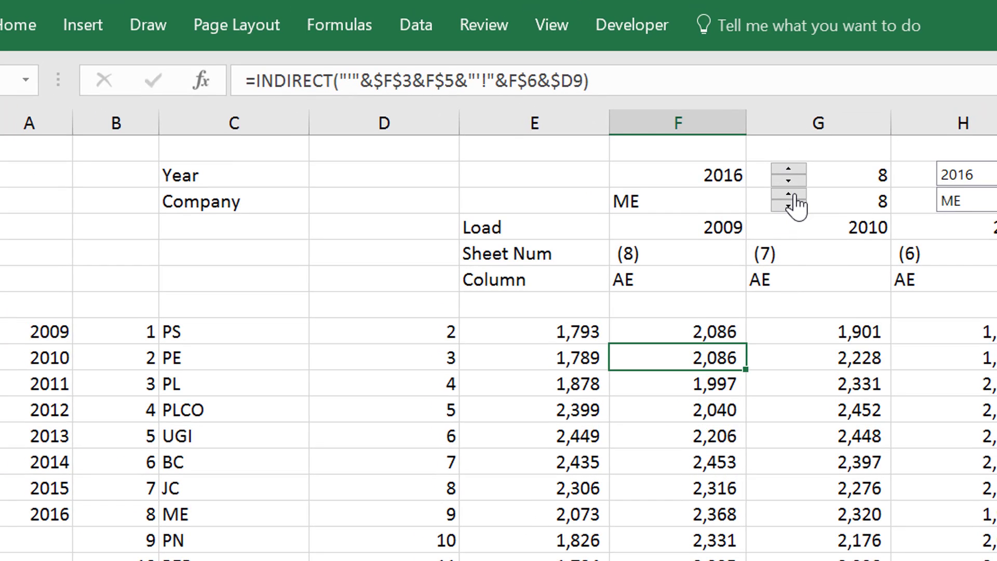
{"action": "left_click", "coordinate": [795, 196]}
{"action": "left_click", "coordinate": [795, 197]}
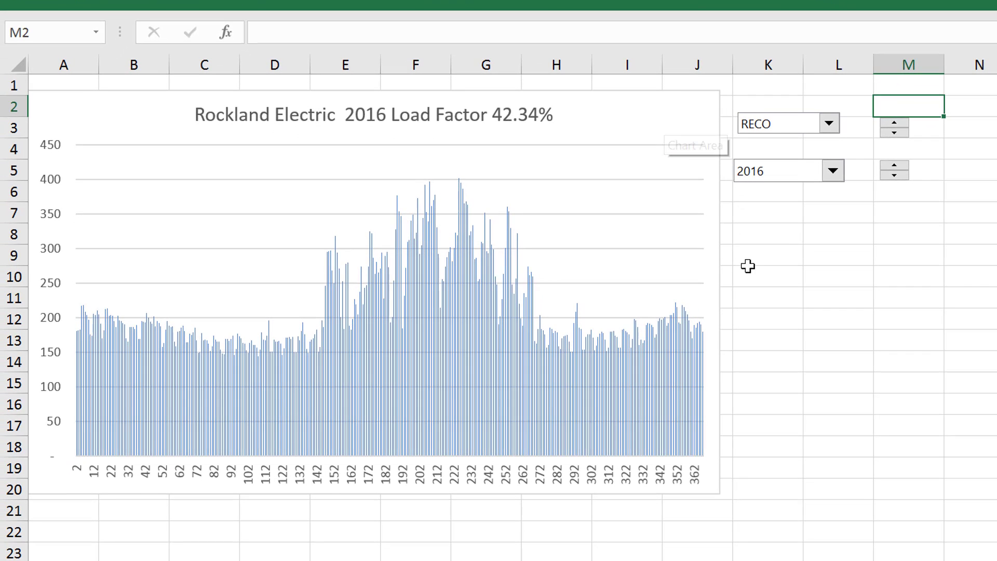
Set the company shown in the daily load graph to CE
{"action": "left_click", "coordinate": [785, 266]}
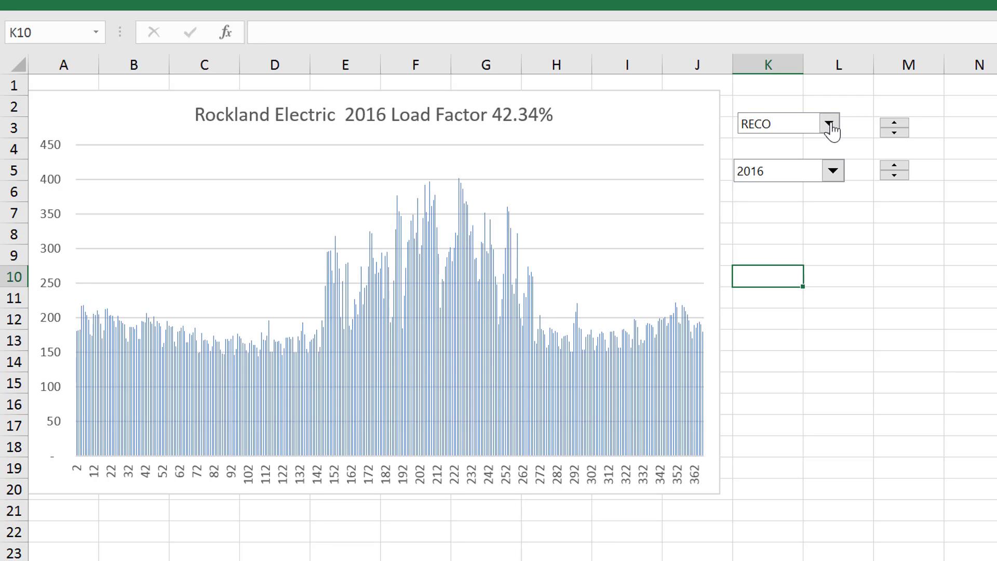
{"action": "left_click", "coordinate": [830, 125]}
{"action": "key", "text": "Up"}
{"action": "key", "text": "Up"}
{"action": "key", "text": "Down"}
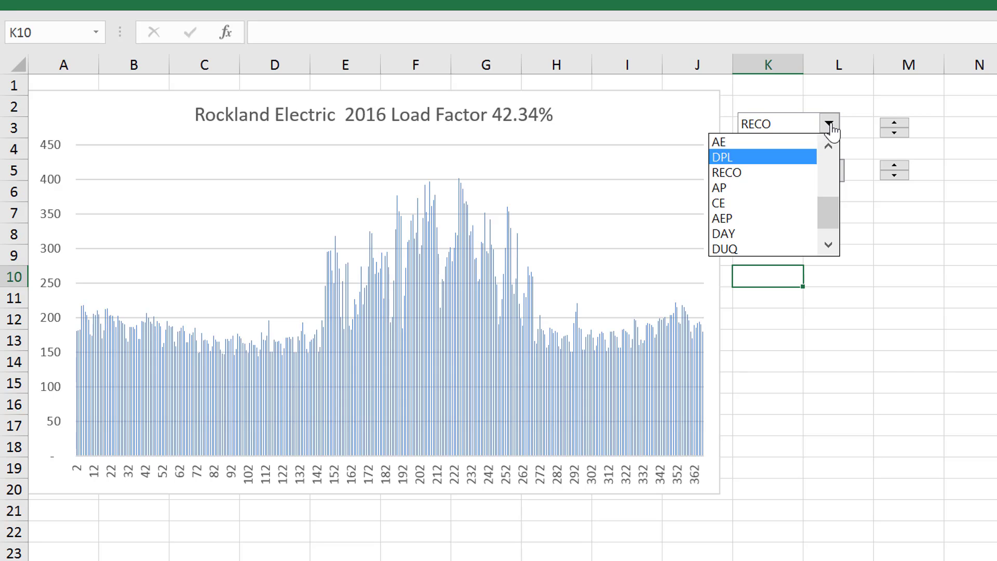
{"action": "key", "text": "Down"}
{"action": "key", "text": "Down"}
{"action": "key", "text": "Down"}
{"action": "key", "text": "Down"}
{"action": "key", "text": "Down"}
{"action": "key", "text": "Down"}
{"action": "key", "text": "Up"}
{"action": "key", "text": "Up"}
{"action": "key", "text": "Up"}
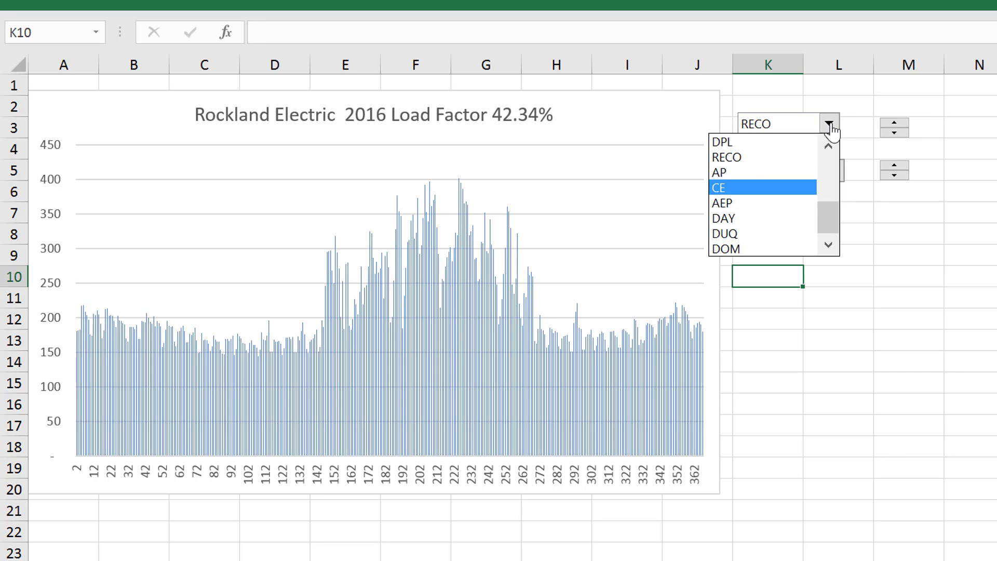
{"action": "key", "text": "Return"}
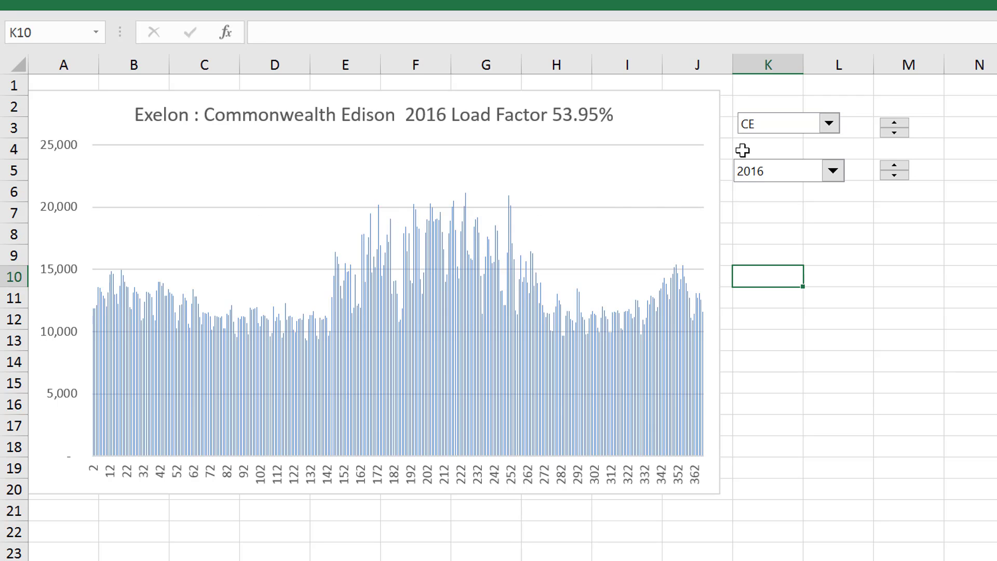
Change the daily load graph's company to AP
{"action": "left_click", "coordinate": [830, 125]}
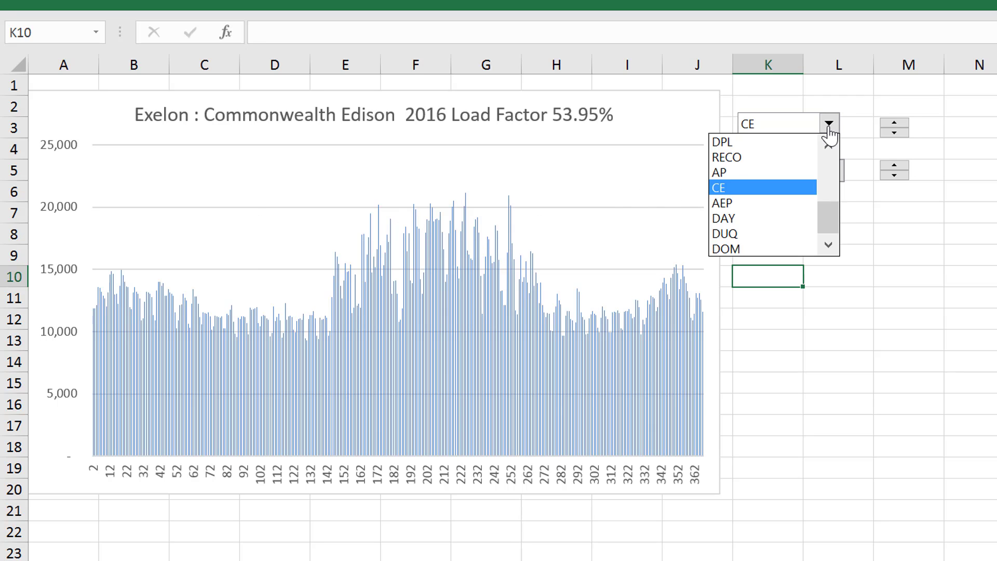
{"action": "key", "text": "Up"}
{"action": "key", "text": "Return"}
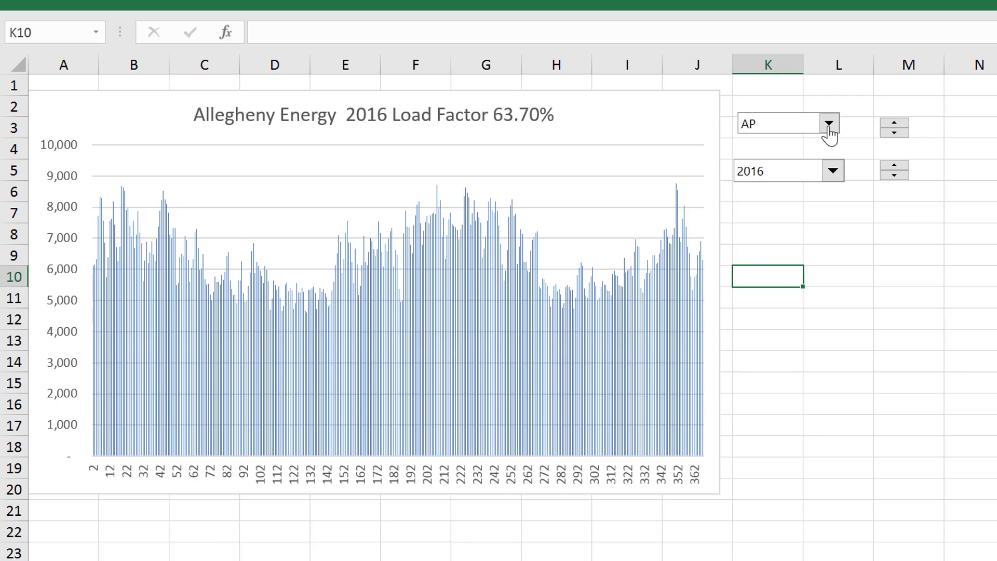
Set the daily load graph's year to 2013
{"action": "left_click", "coordinate": [833, 172]}
{"action": "key", "text": "Up"}
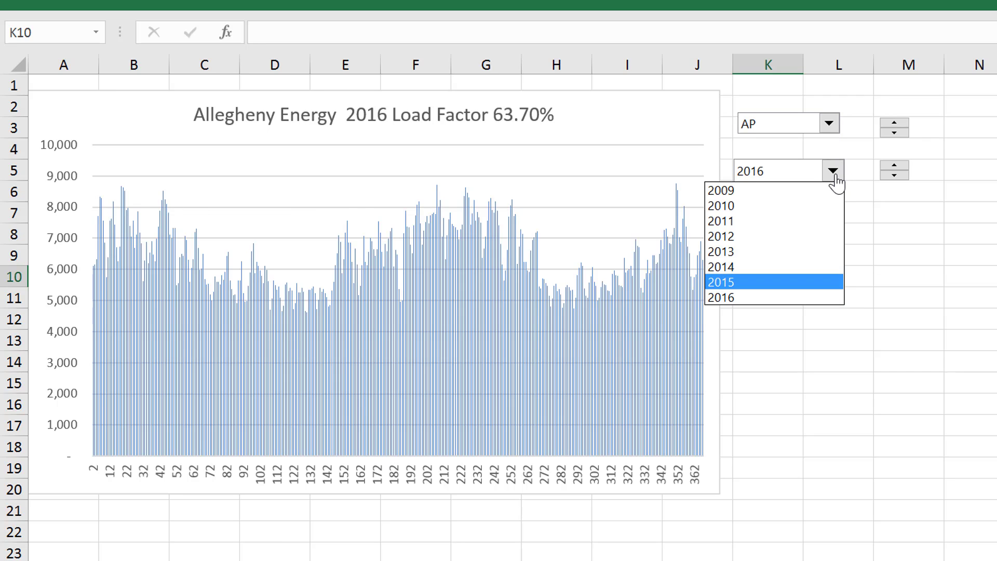
{"action": "key", "text": "Up"}
{"action": "key", "text": "Up"}
{"action": "key", "text": "Return"}
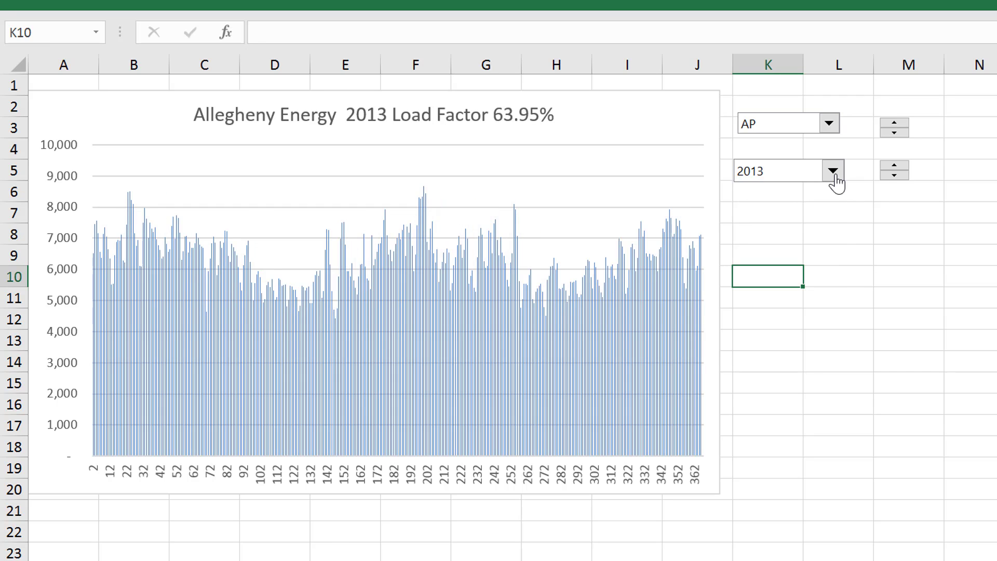
Set the daily load graph's year to 2010
{"action": "left_click", "coordinate": [833, 172]}
{"action": "key", "text": "Up"}
{"action": "key", "text": "Up"}
{"action": "key", "text": "Up"}
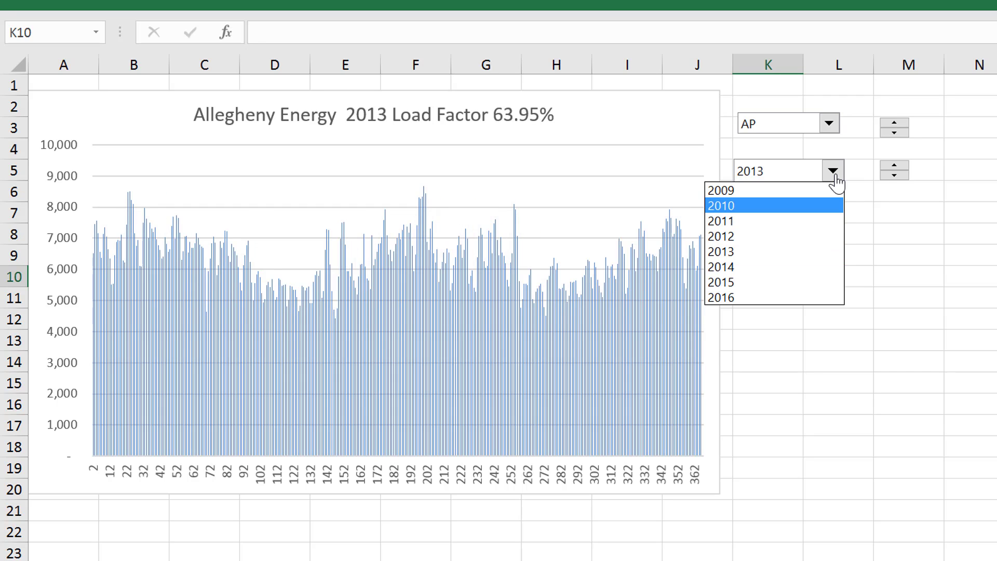
{"action": "key", "text": "Escape"}
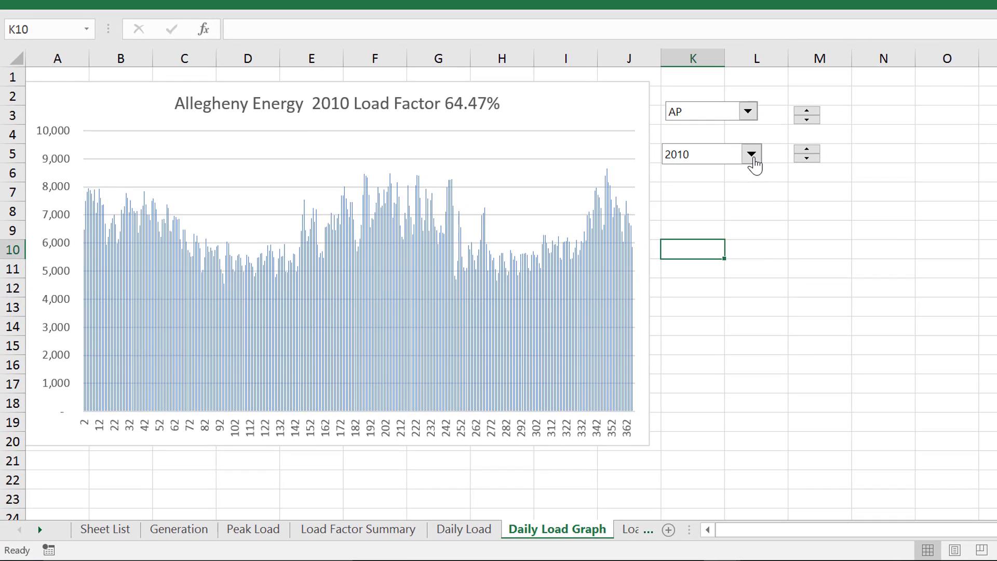
Move the Load Factor sheet between the Peak Load and Load Factor Summary sheets
{"action": "key", "text": "ctrl+Page_Down"}
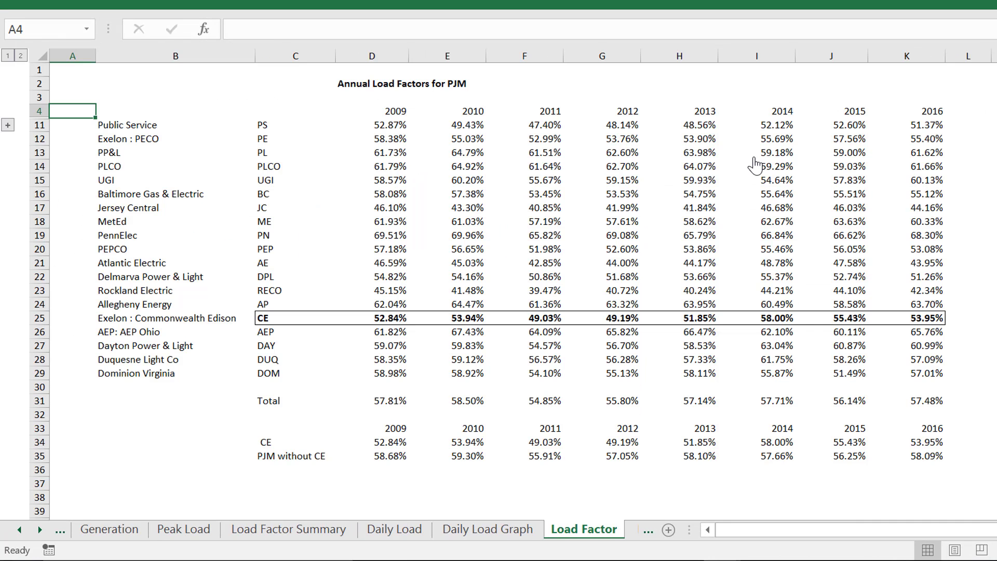
{"action": "key", "text": "Down"}
{"action": "key", "text": "Right"}
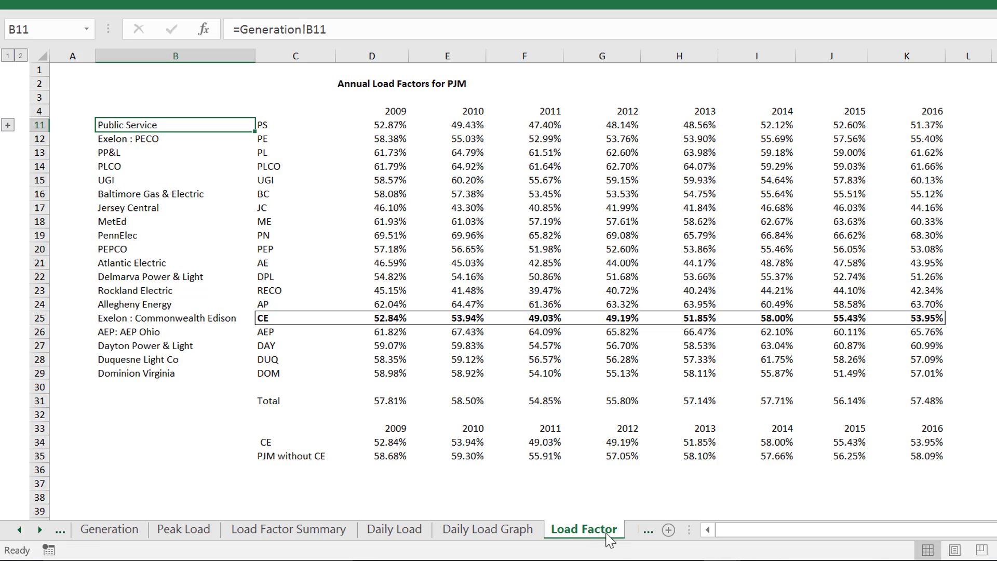
{"action": "mouse_move", "coordinate": [610, 540]}
{"action": "left_mouse_down"}
{"action": "mouse_move", "coordinate": [406, 531]}
{"action": "mouse_move", "coordinate": [221, 540]}
{"action": "mouse_move", "coordinate": [231, 540]}
{"action": "left_mouse_up"}
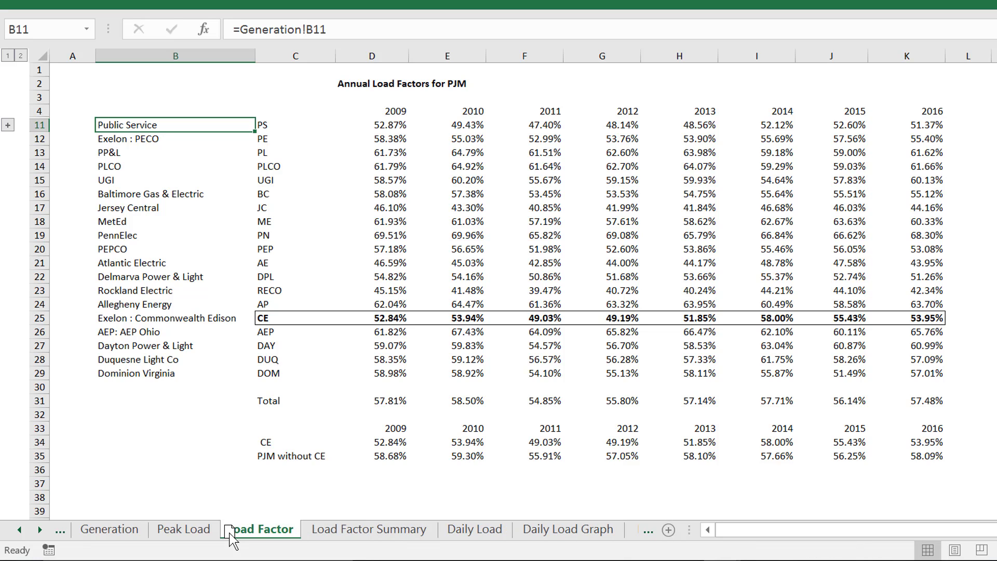
Inspect the load factor formula in D11 that divides average hourly generation by peak load
{"action": "left_click", "coordinate": [392, 150]}
{"action": "key", "text": "Up"}
{"action": "key", "text": "Up"}
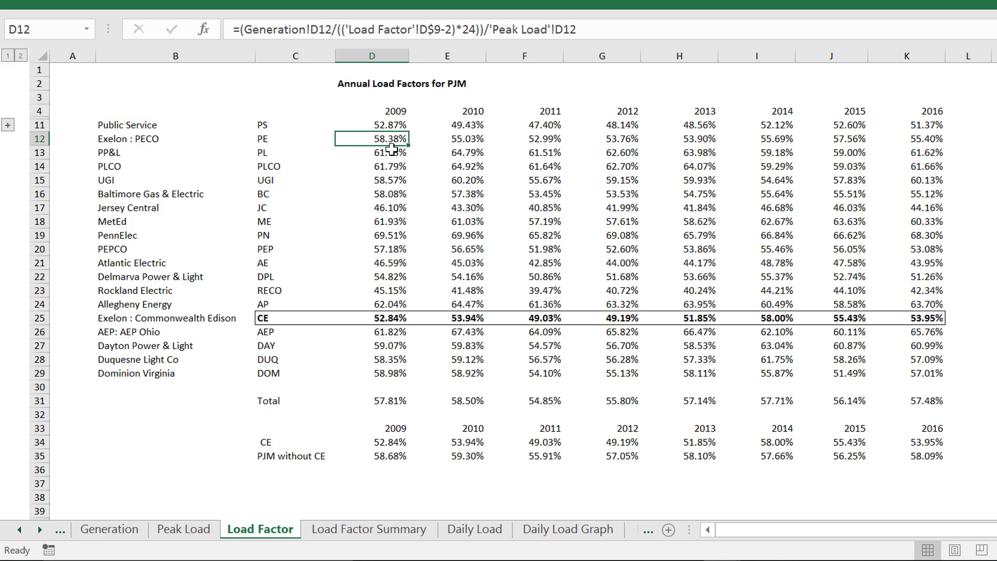
{"action": "key", "text": "F2"}
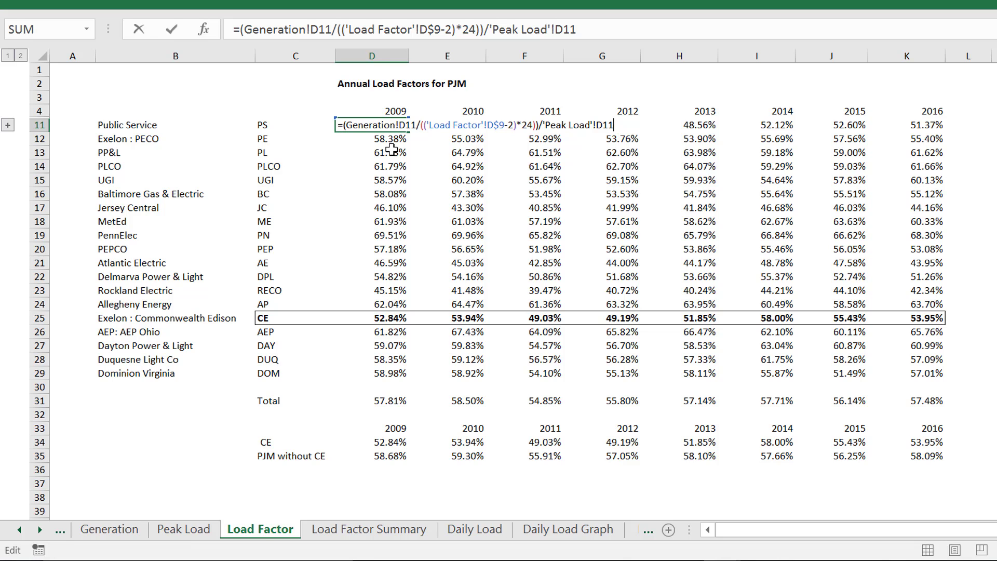
{"action": "key", "text": "Escape"}
{"action": "key", "text": "Down"}
{"action": "key", "text": "Down"}
{"action": "key", "text": "Down"}
{"action": "key", "text": "Down"}
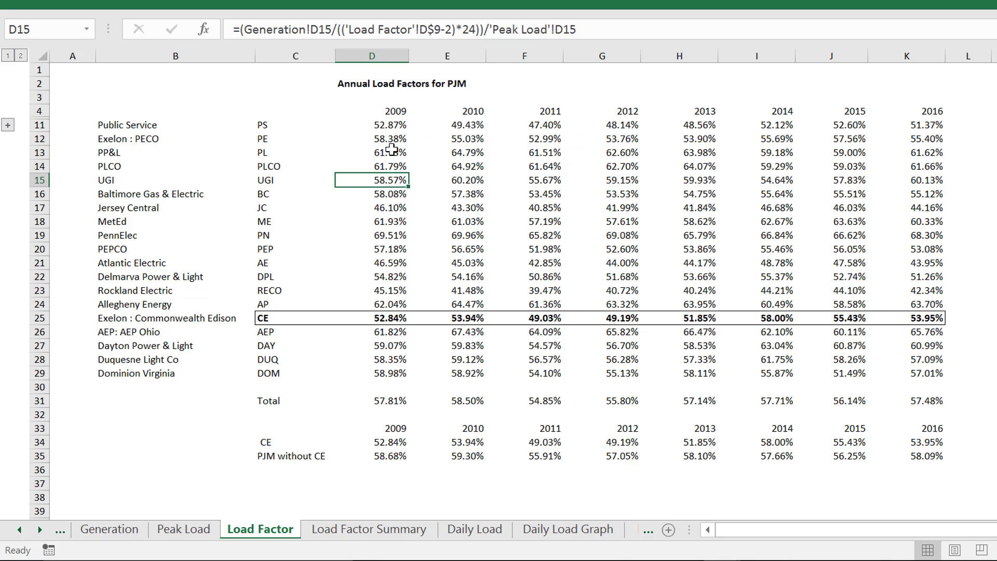
Return to the Daily Load sheet and recheck the cell references of the INDIRECT formula in F8
{"action": "key", "text": "ctrl+Page_Down"}
{"action": "key", "text": "ctrl+Page_Down"}
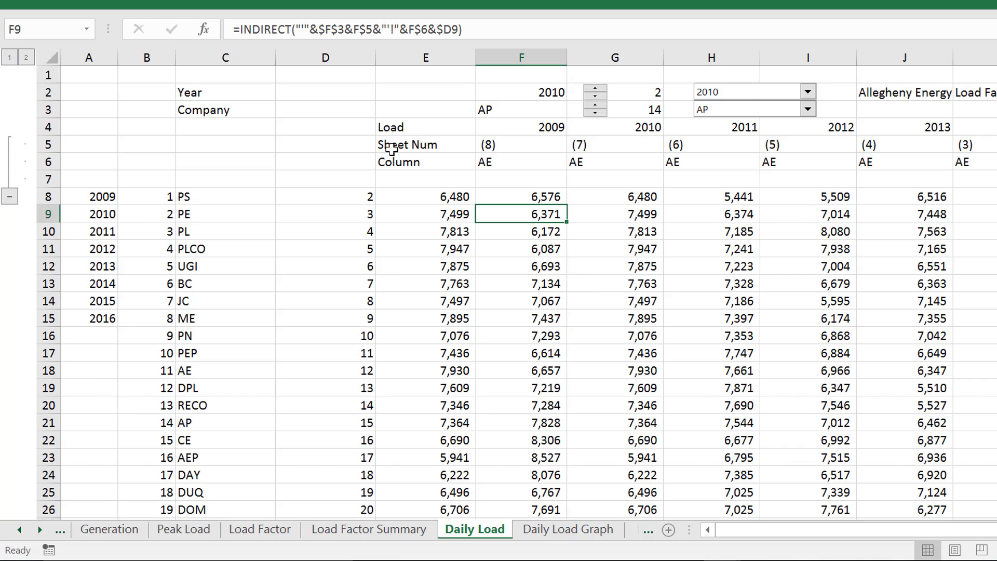
{"action": "key", "text": "Up"}
{"action": "key", "text": "F2"}
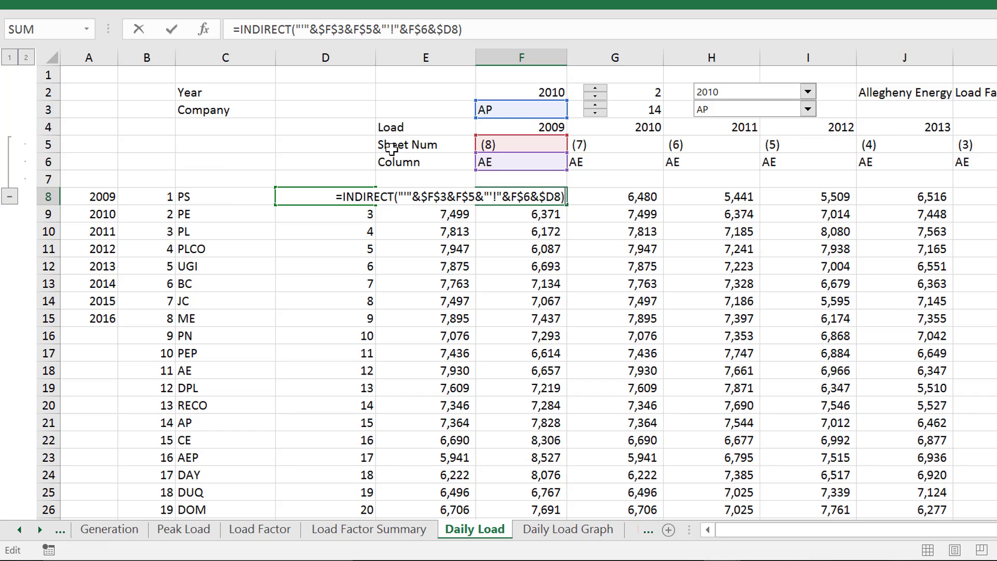
{"action": "key", "text": "Return"}
{"action": "key", "text": "Up"}
Set the company to AEP for the chart on the Daily Peaks for Period sheet
{"action": "key", "text": "ctrl+Page_Down"}
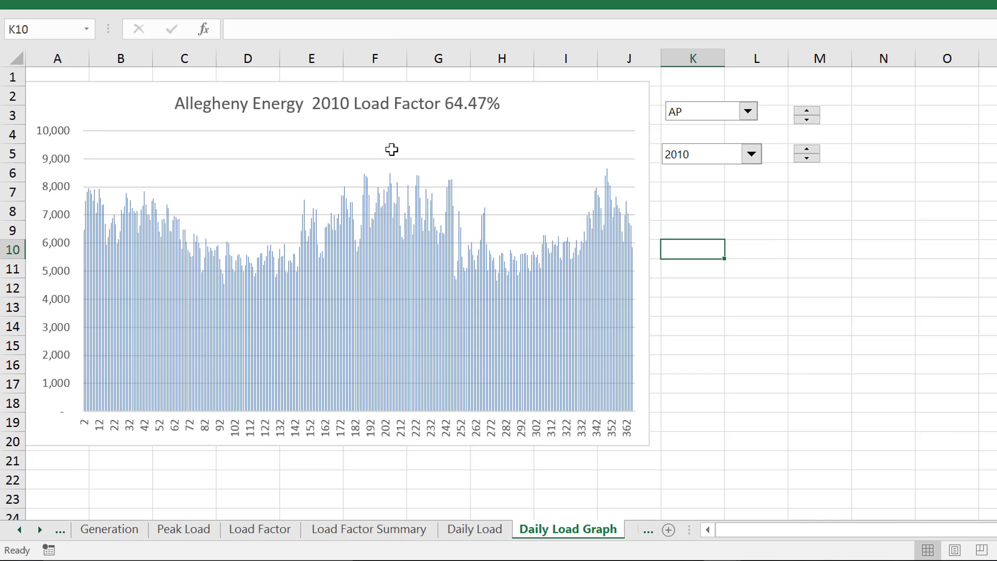
{"action": "key", "text": "ctrl+Page_Down"}
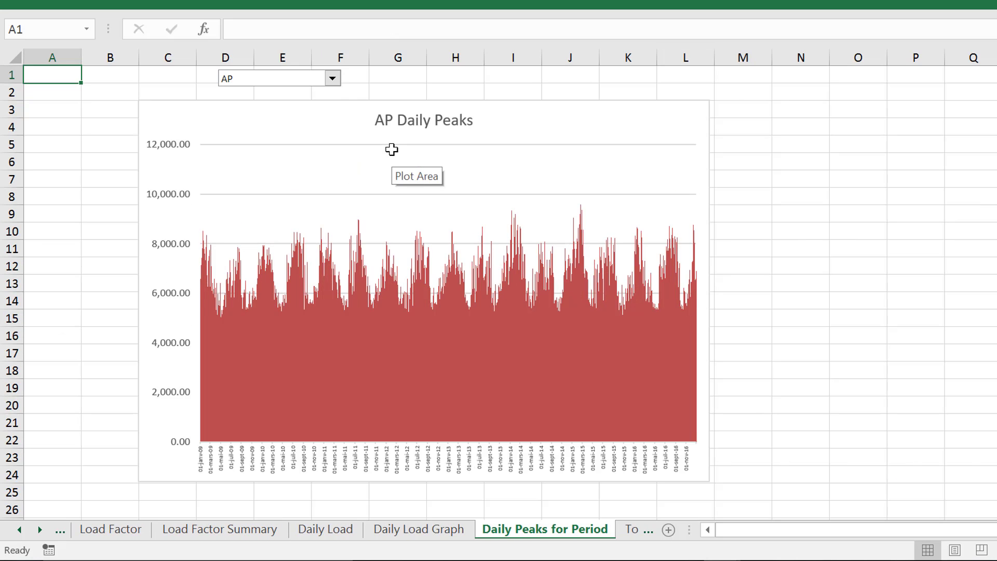
{"action": "left_click", "coordinate": [332, 79]}
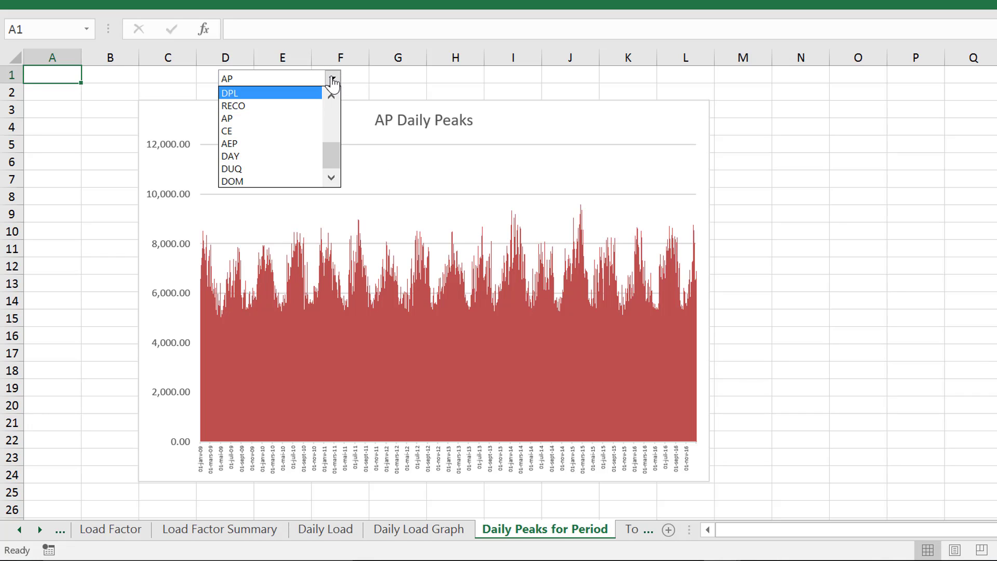
{"action": "key", "text": "Up"}
{"action": "key", "text": "Down"}
{"action": "key", "text": "Down"}
{"action": "key", "text": "Down"}
{"action": "key", "text": "Down"}
{"action": "key", "text": "Down"}
{"action": "key", "text": "Down"}
{"action": "key", "text": "Down"}
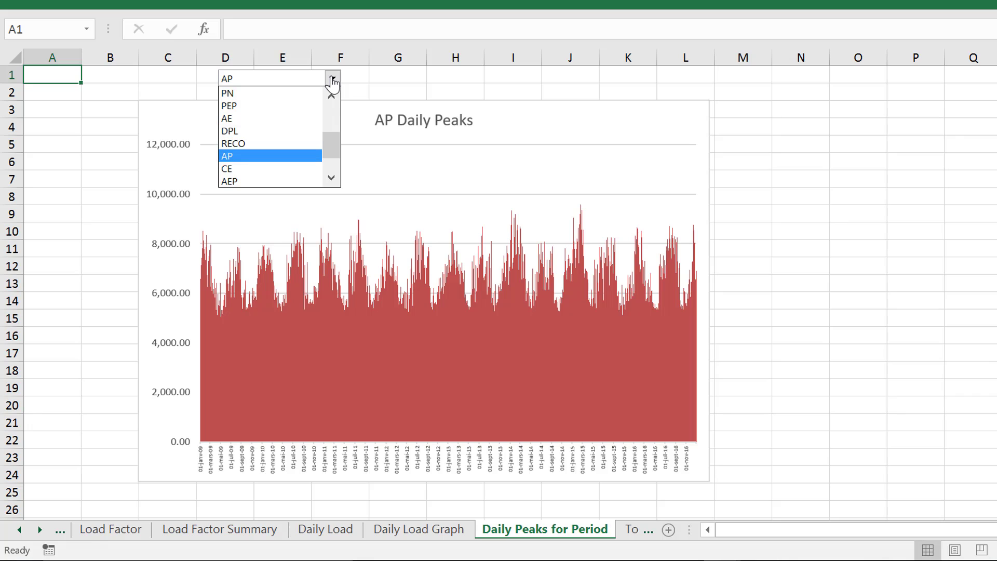
{"action": "key", "text": "Return"}
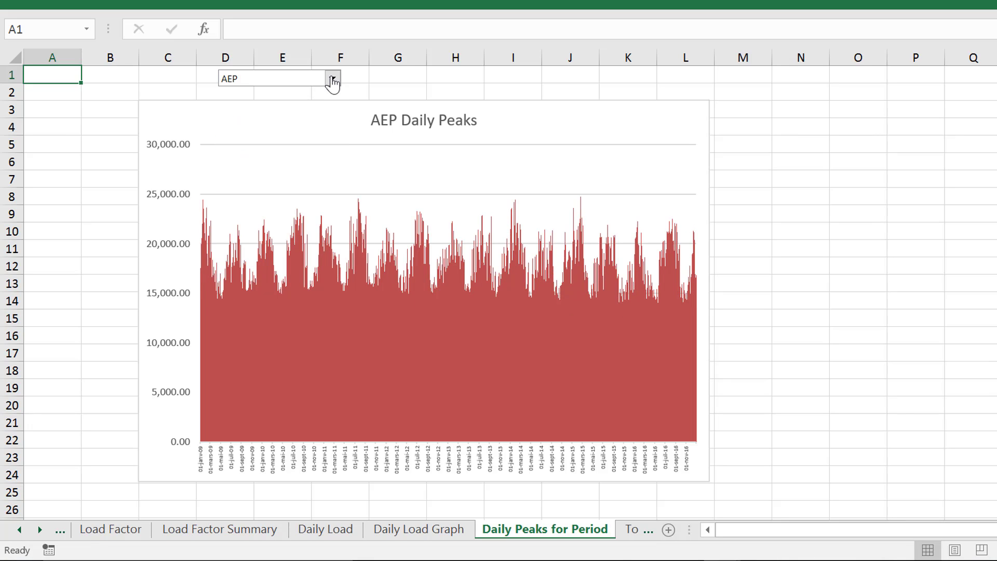
Change the Daily Peaks chart's company to CE
{"action": "left_click", "coordinate": [333, 79]}
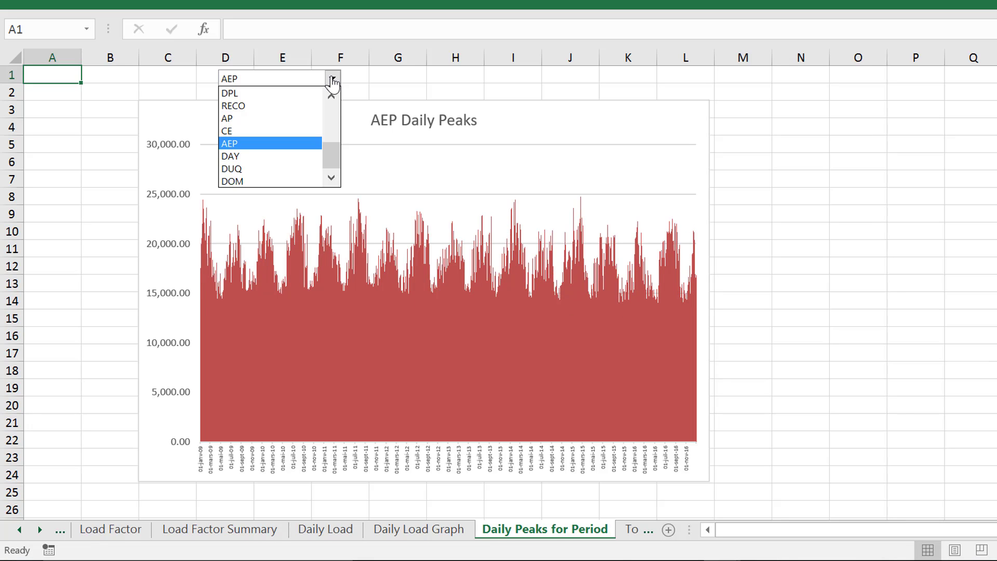
{"action": "key", "text": "Up"}
{"action": "key", "text": "Up"}
{"action": "key", "text": "Down"}
{"action": "key", "text": "Return"}
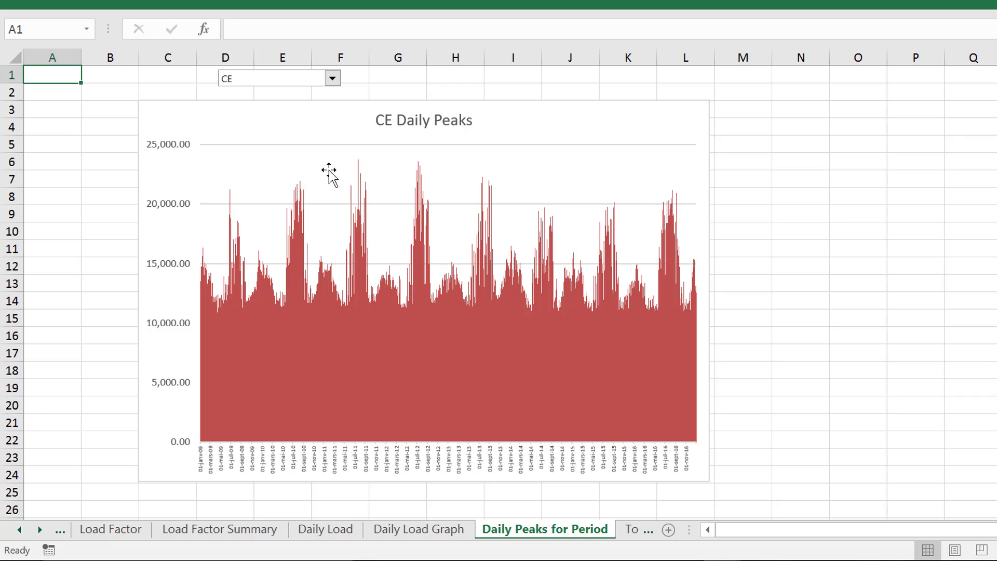
Select the Daily Peaks chart title to inspect its reference to the Total Peaks sheet
{"action": "left_click", "coordinate": [99, 259]}
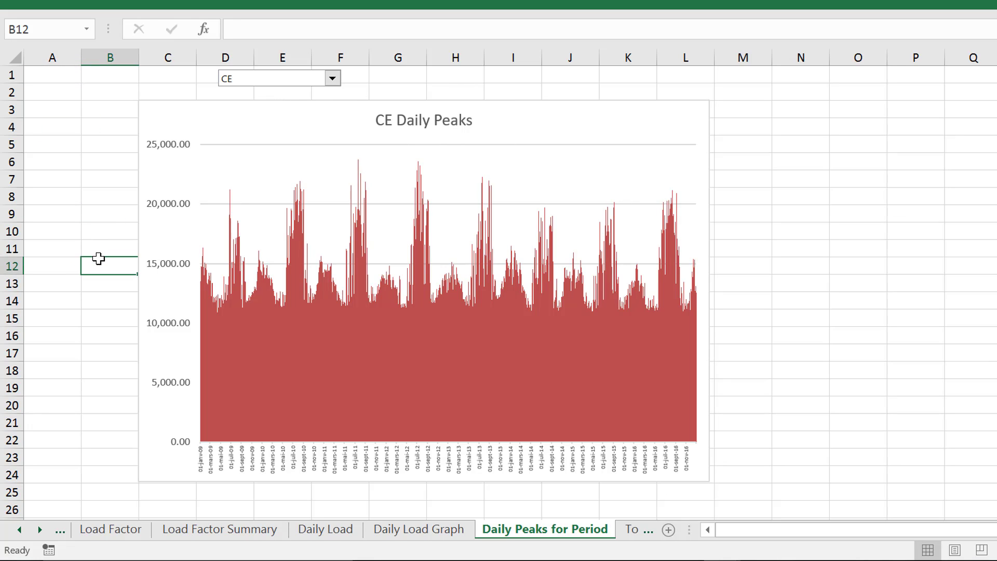
{"action": "left_click", "coordinate": [396, 125]}
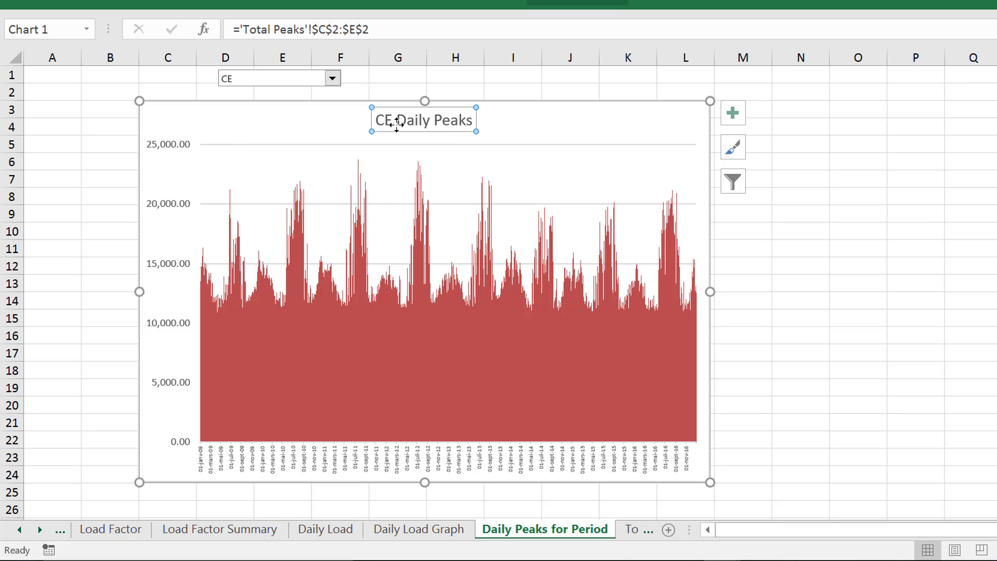
Link the Daily Peaks chart title to cells J2:L2 of the Daily Load sheet
{"action": "type", "text": "="}
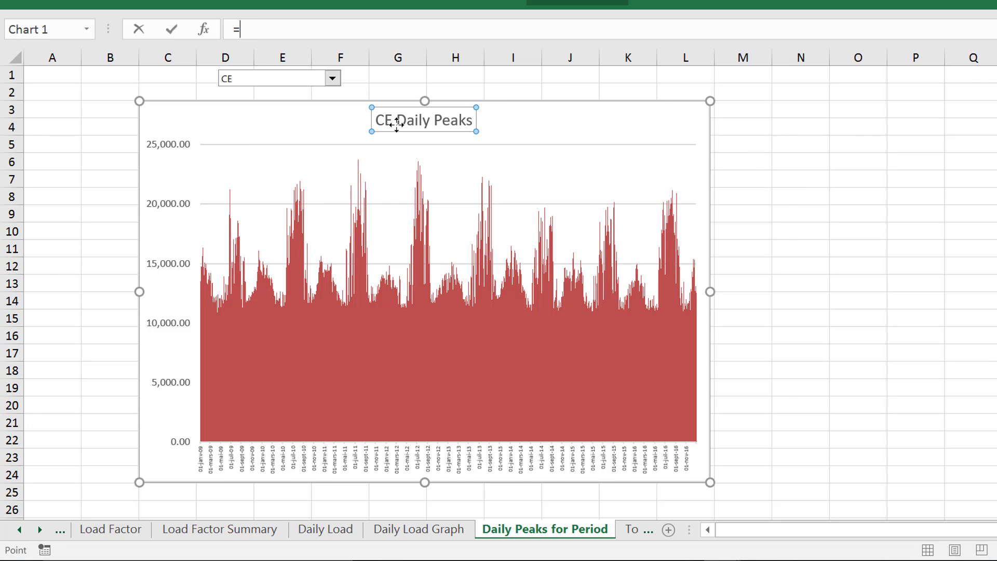
{"action": "key", "text": "ctrl+Page_Up"}
{"action": "key", "text": "ctrl+Page_Up"}
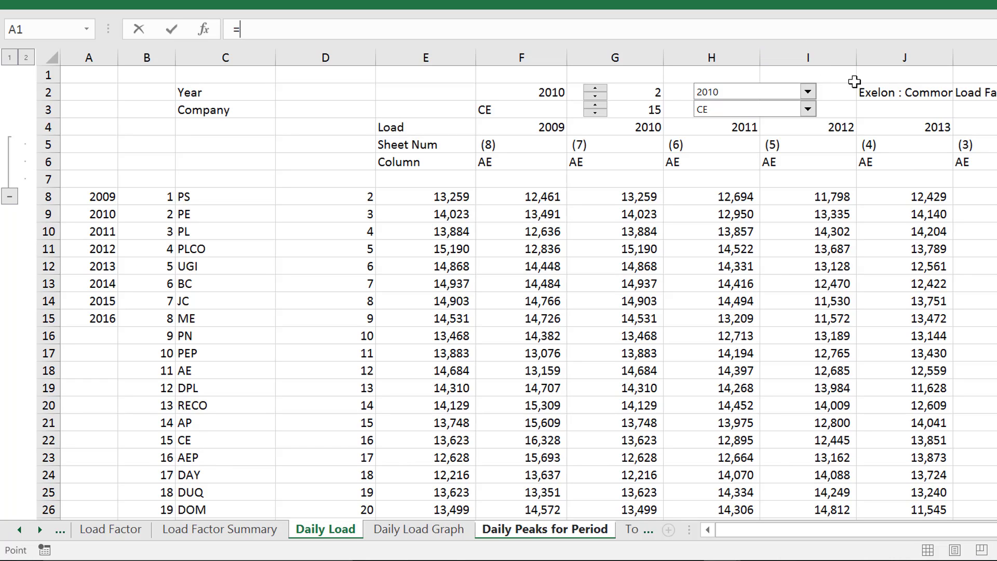
{"action": "left_click", "coordinate": [864, 90]}
{"action": "key", "text": "shift+Right"}
{"action": "key", "text": "shift+Right"}
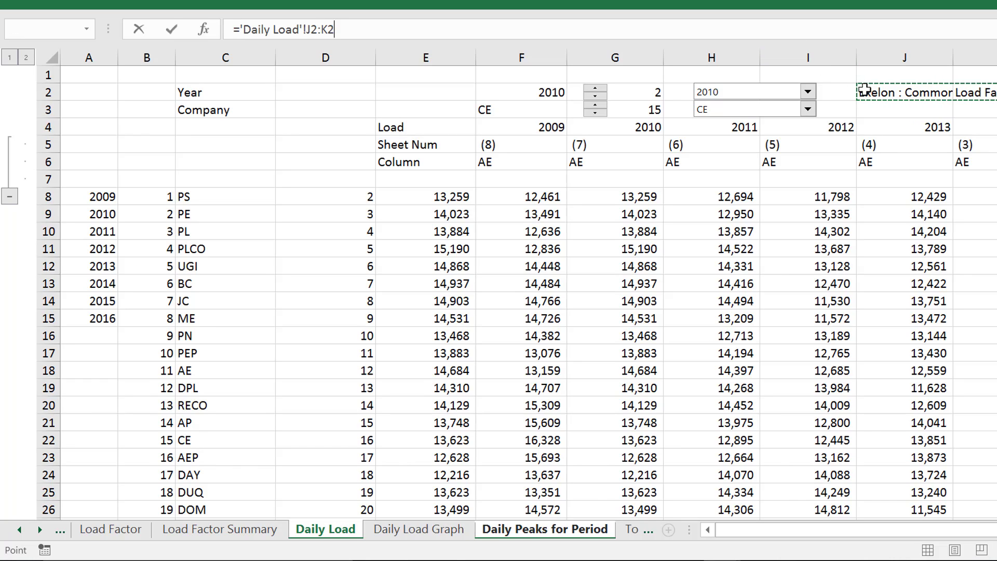
{"action": "key", "text": "Return"}
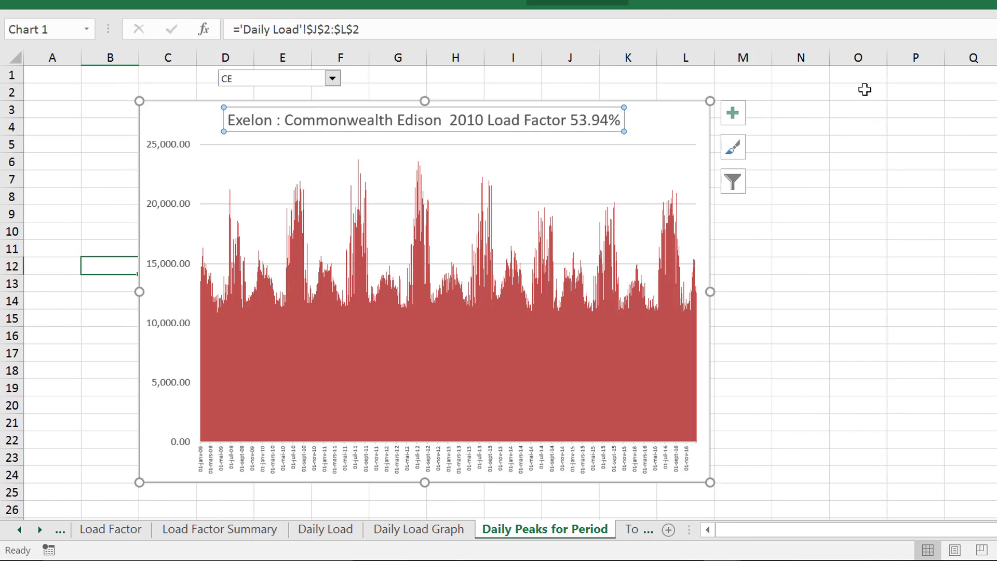
{"action": "left_click", "coordinate": [468, 71]}
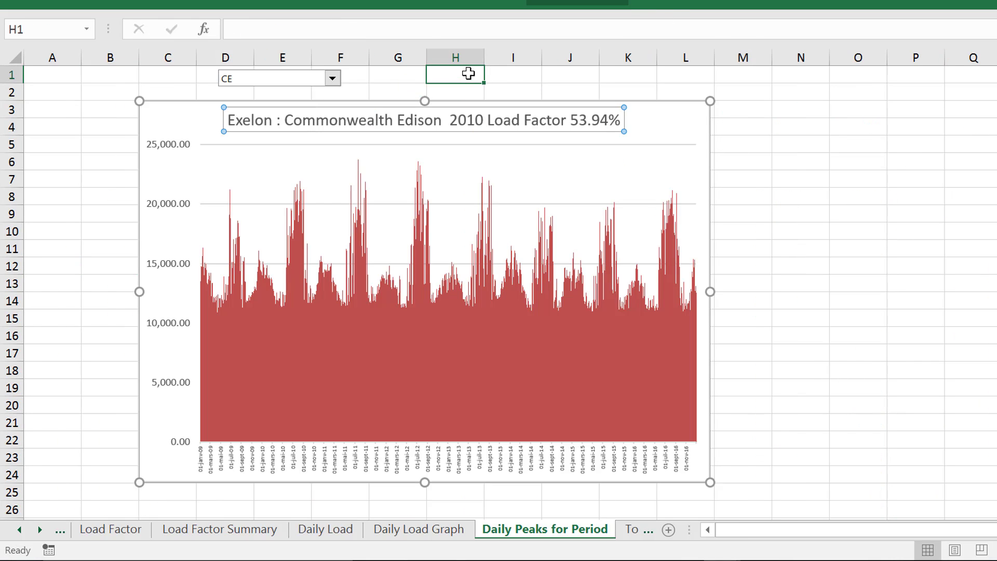
Set the company to RECO for the Daily Peaks chart
{"action": "left_click", "coordinate": [333, 79]}
{"action": "key", "text": "Up"}
{"action": "key", "text": "Up"}
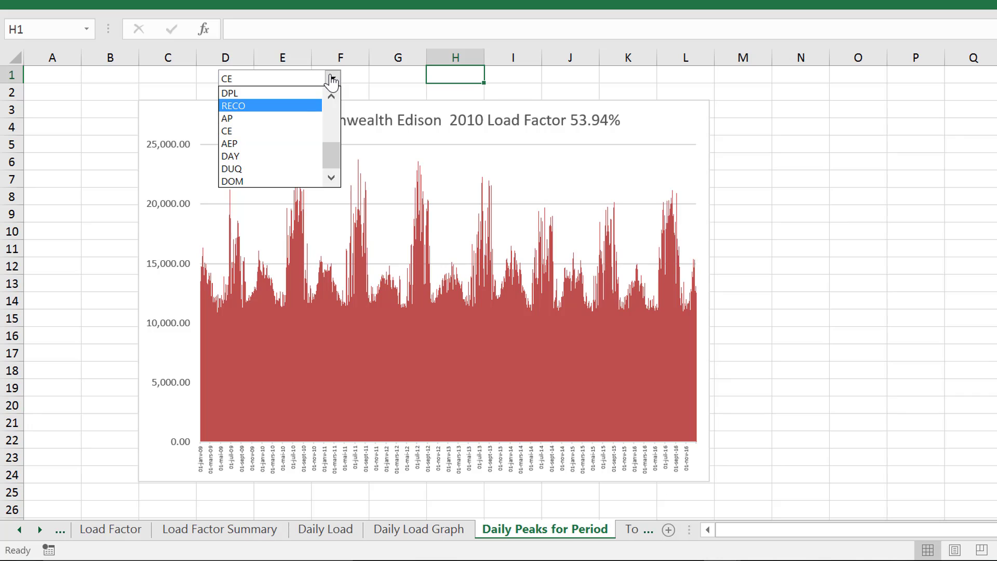
{"action": "key", "text": "Return"}
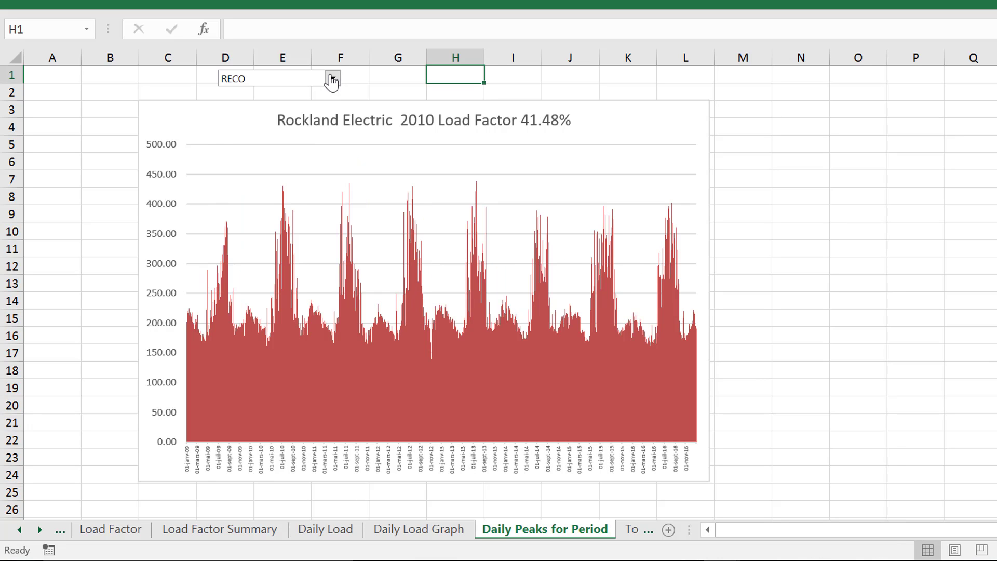
{"action": "left_click", "coordinate": [332, 79]}
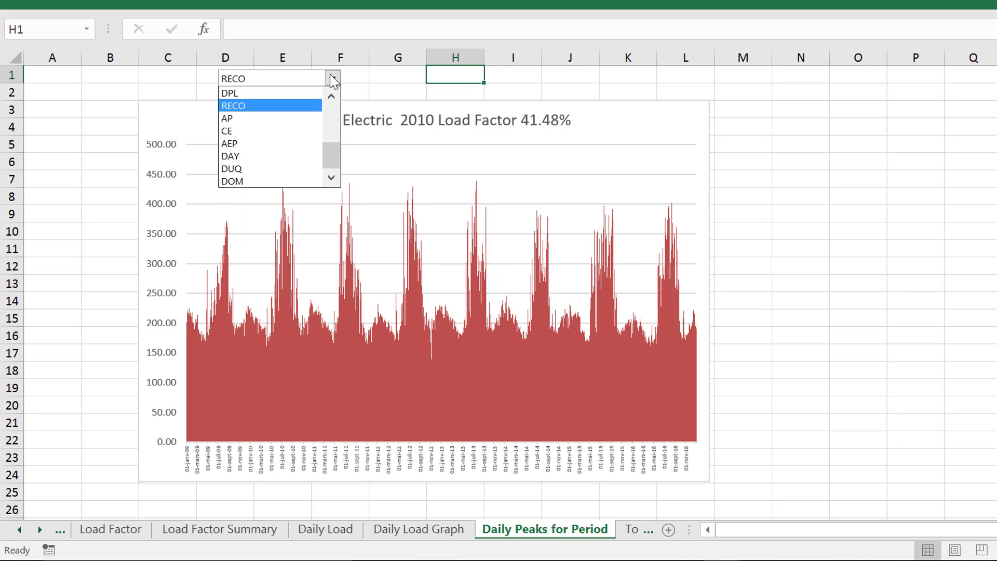
{"action": "left_click", "coordinate": [333, 79]}
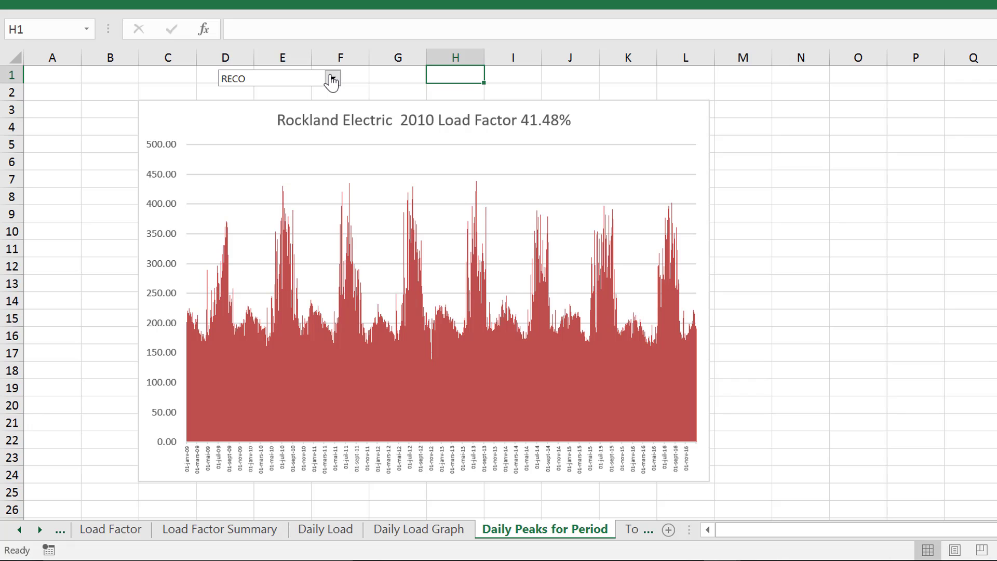
Go to the Total Peaks sheet and examine the load formulas in F8 and E8 and the date in C8
{"action": "key", "text": "ctrl+Page_Down"}
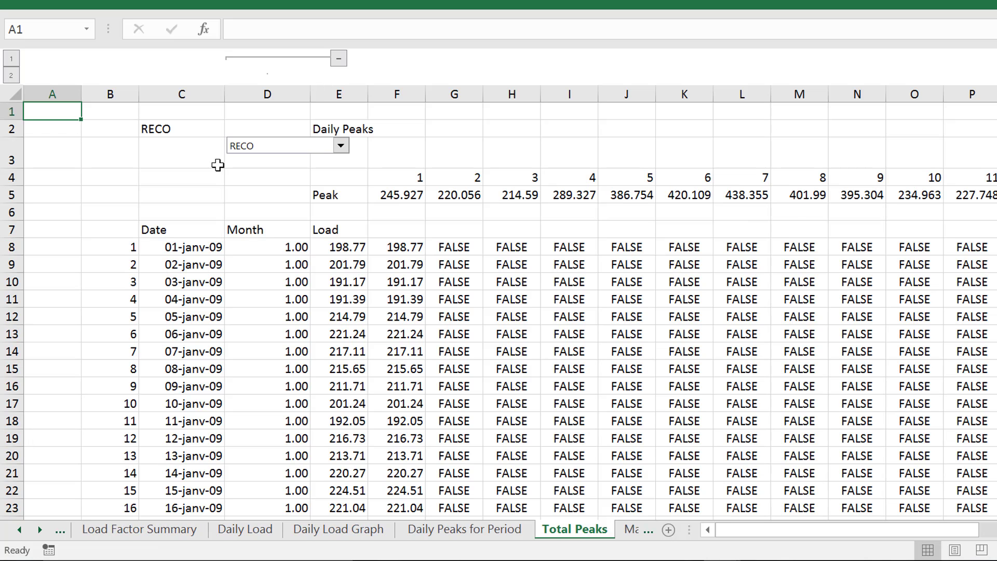
{"action": "left_click", "coordinate": [381, 270]}
{"action": "key", "text": "Up"}
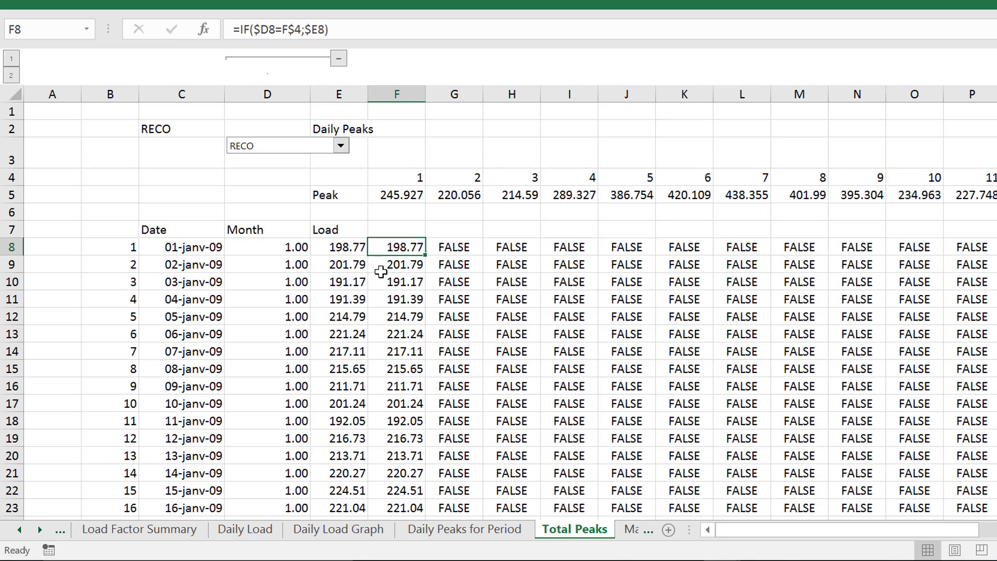
{"action": "key", "text": "Left"}
{"action": "key", "text": "Left"}
{"action": "key", "text": "Right"}
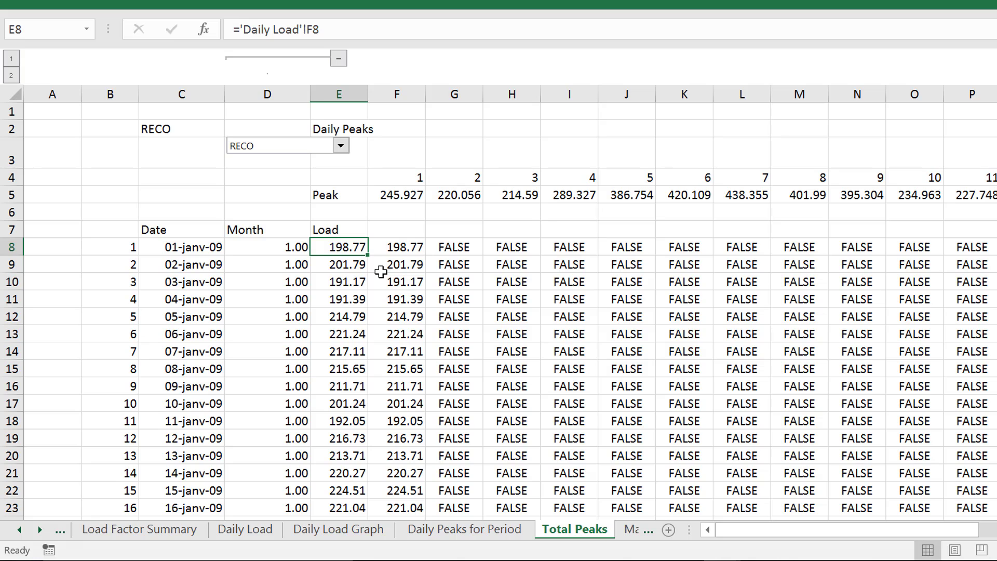
{"action": "key", "text": "Left"}
{"action": "key", "text": "Left"}
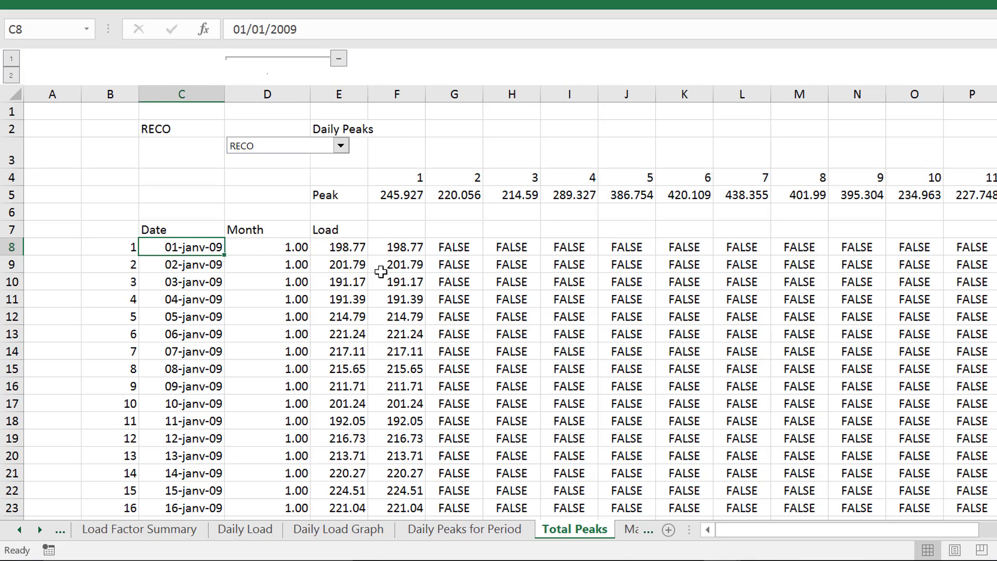
Inspect the MONTH formula in D8 and the date cell it references
{"action": "key", "text": "Right"}
{"action": "key", "text": "Right"}
{"action": "key", "text": "Right"}
{"action": "key", "text": "Left"}
{"action": "key", "text": "Left"}
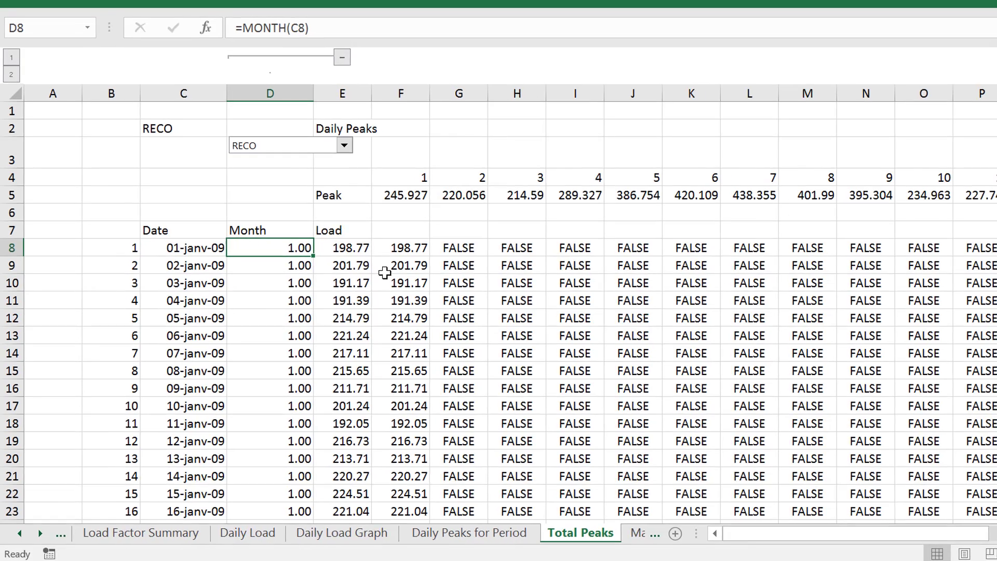
{"action": "key", "text": "F2"}
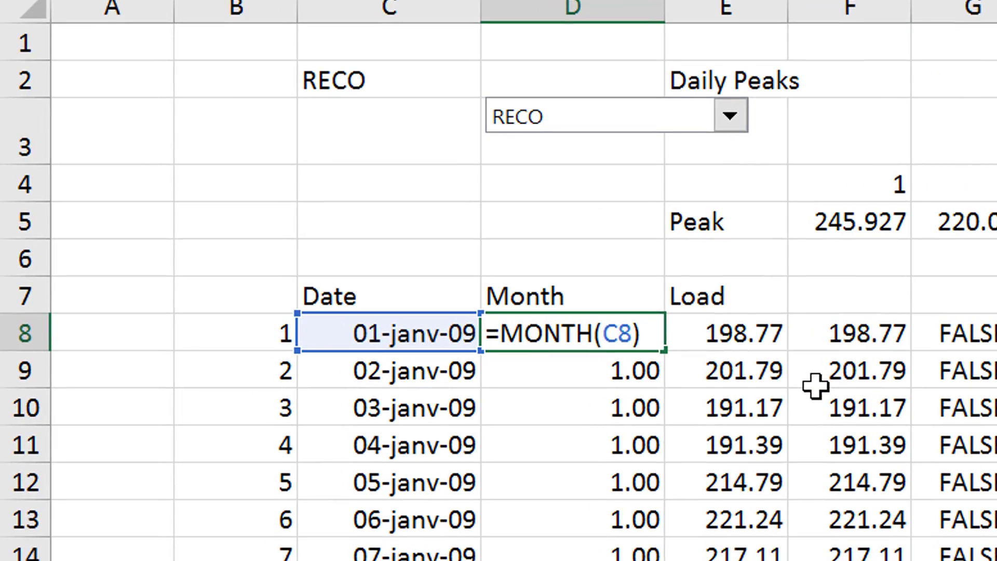
{"action": "key", "text": "Escape"}
Look through the Month column down to its end and return to the start of the Total Peaks sheet
{"action": "key", "text": "Page_Down"}
{"action": "key", "text": "Page_Down"}
{"action": "key", "text": "Page_Down"}
{"action": "key", "text": "Page_Down"}
{"action": "key", "text": "Page_Down"}
{"action": "key", "text": "Page_Down"}
{"action": "key", "text": "Page_Down"}
{"action": "key", "text": "Page_Down"}
{"action": "key", "text": "Page_Down"}
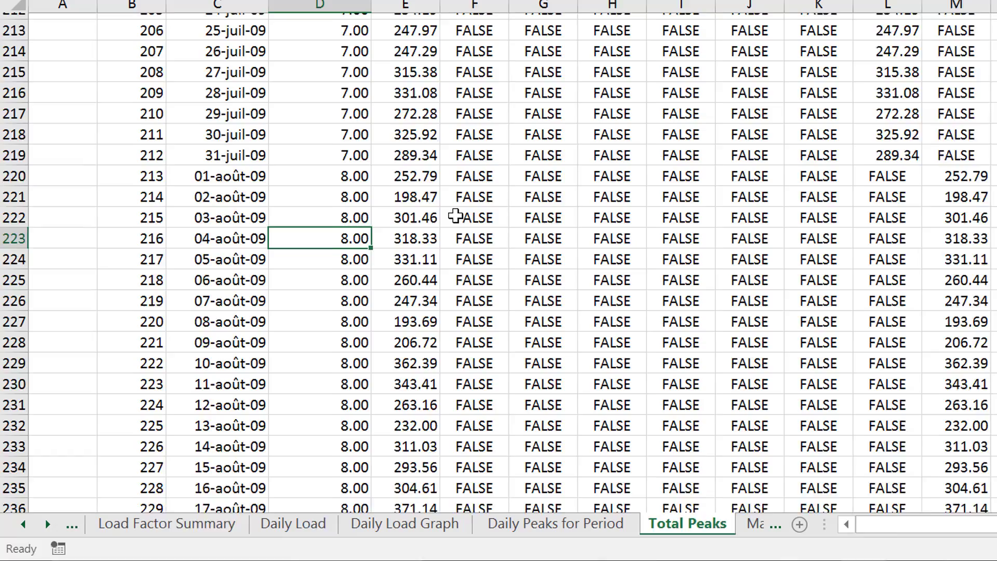
{"action": "key", "text": "Page_Down"}
{"action": "key", "text": "Page_Down"}
{"action": "key", "text": "Page_Down"}
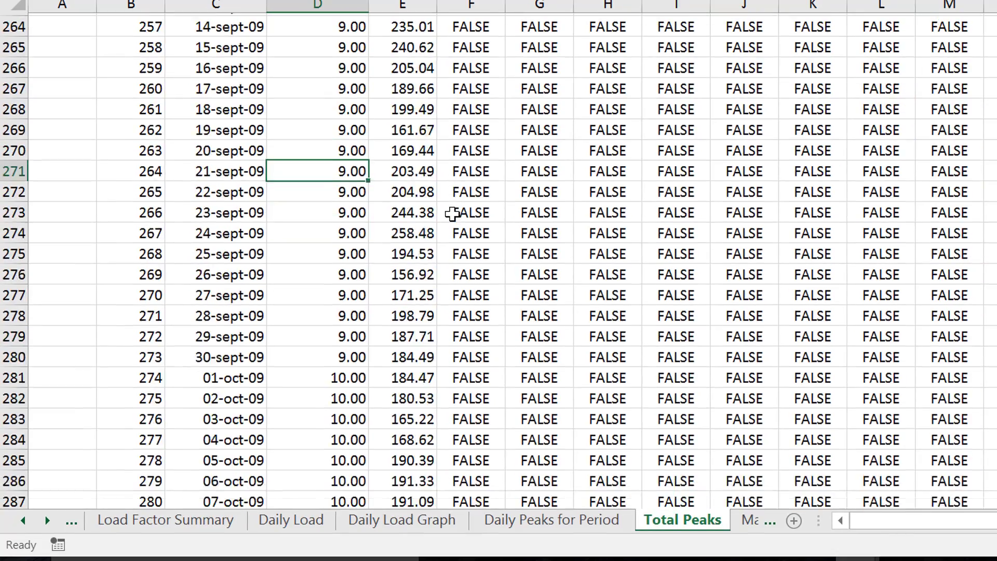
{"action": "key", "text": "ctrl+Down"}
{"action": "key", "text": "ctrl+Down"}
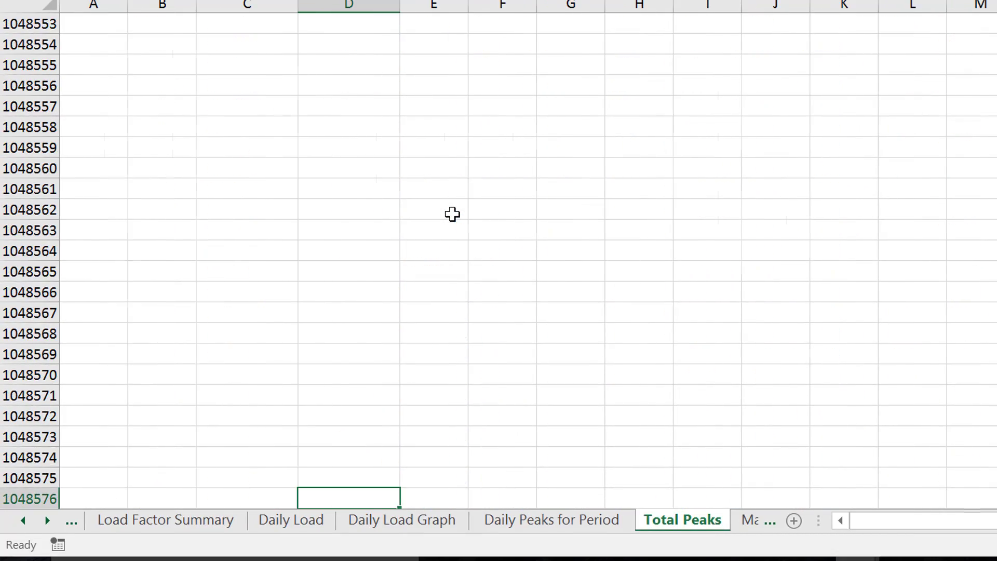
{"action": "key", "text": "ctrl+Up"}
{"action": "key", "text": "ctrl+Up"}
{"action": "key", "text": "ctrl+Up"}
{"action": "key", "text": "Down"}
{"action": "key", "text": "Down"}
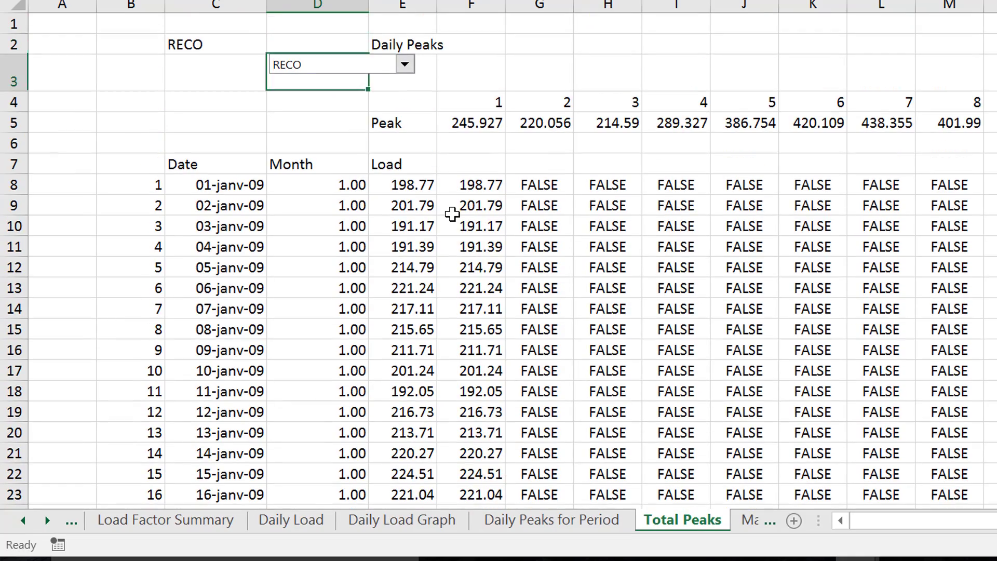
Examine the IF formula in F8 that compares the row's month with the month number in row 4
{"action": "key", "text": "Down"}
{"action": "key", "text": "Down"}
{"action": "key", "text": "Down"}
{"action": "key", "text": "Down"}
{"action": "key", "text": "Down"}
{"action": "key", "text": "Down"}
{"action": "key", "text": "Down"}
{"action": "key", "text": "Right"}
{"action": "key", "text": "Up"}
{"action": "key", "text": "Up"}
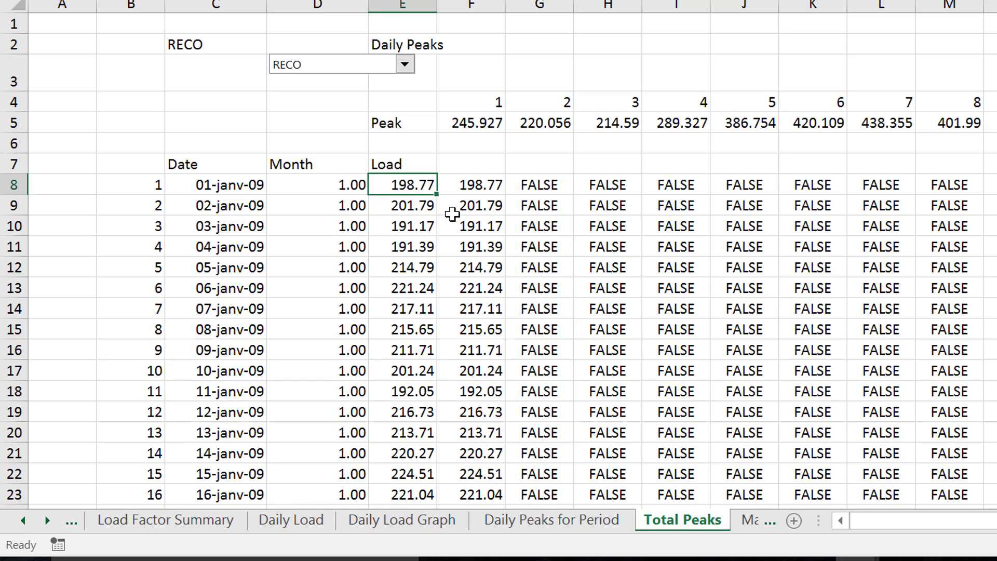
{"action": "key", "text": "Right"}
{"action": "key", "text": "F2"}
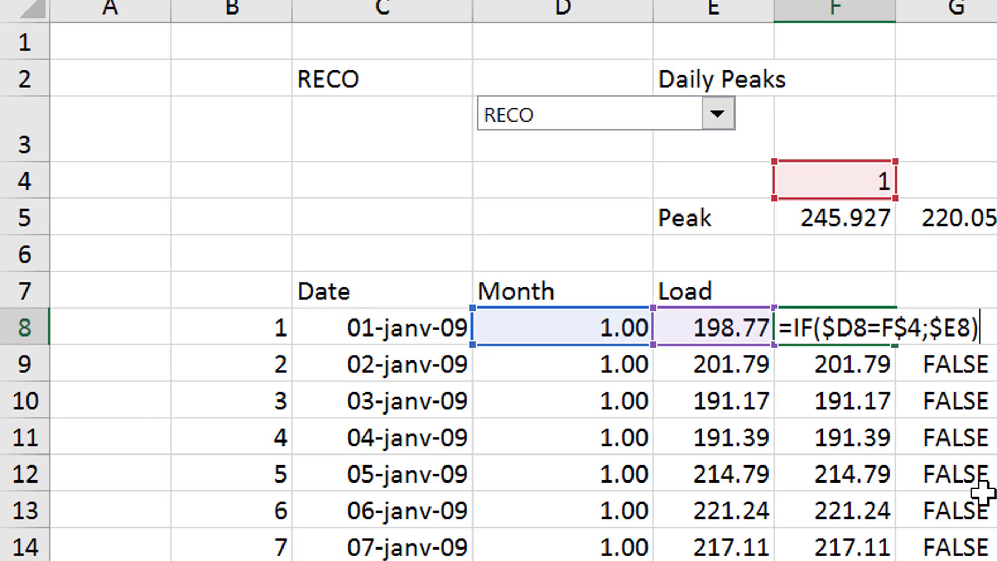
{"action": "key", "text": "Return"}
{"action": "key", "text": "Up"}
{"action": "key", "text": "Right"}
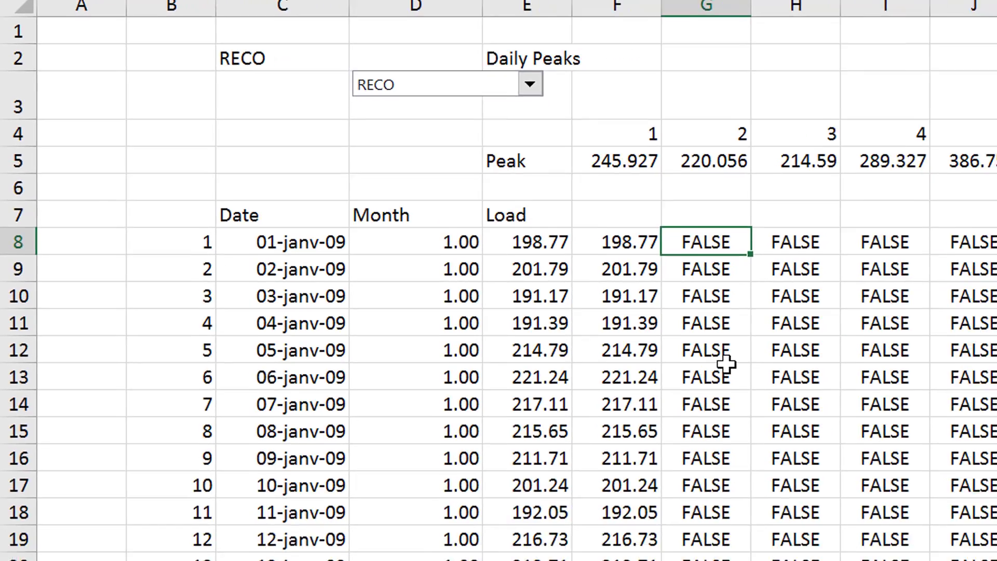
Review the monthly values across the Peak row and the System-Wide Monthly Peak chart beside them
{"action": "key", "text": "Up"}
{"action": "key", "text": "Up"}
{"action": "key", "text": "Left"}
{"action": "key", "text": "Left"}
{"action": "key", "text": "Up"}
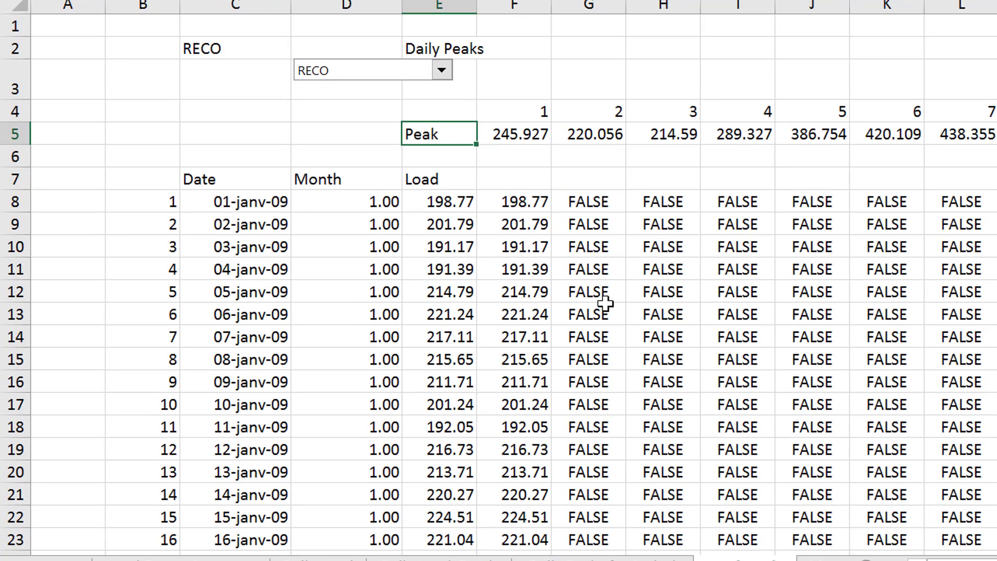
{"action": "key", "text": "Right"}
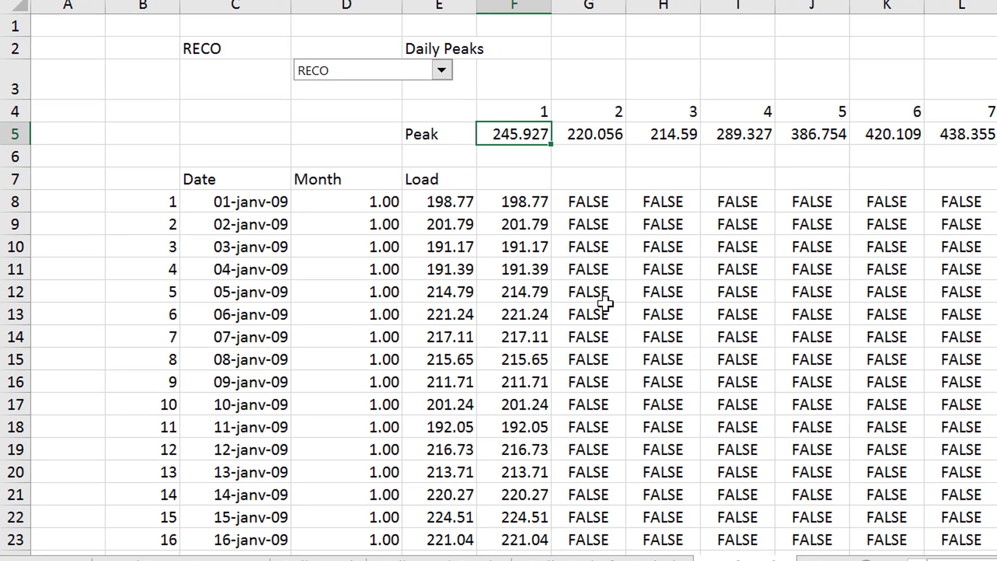
{"action": "key", "text": "Right"}
{"action": "key", "text": "Right"}
{"action": "key", "text": "Right"}
{"action": "key", "text": "Right"}
{"action": "key", "text": "Right"}
{"action": "key", "text": "Right"}
{"action": "key", "text": "Right"}
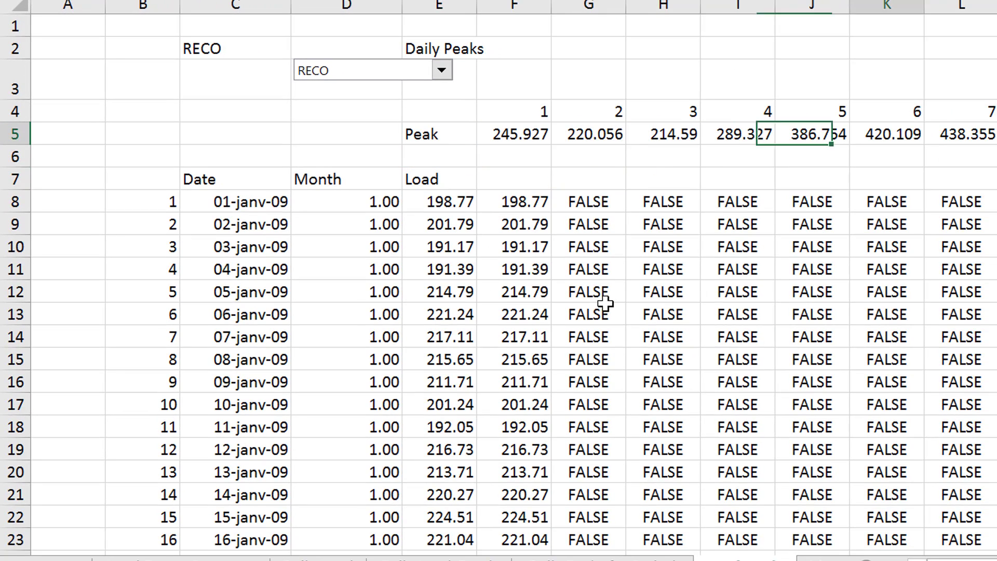
{"action": "key", "text": "Right"}
{"action": "key", "text": "Right"}
{"action": "key", "text": "Right"}
{"action": "key", "text": "Right"}
{"action": "key", "text": "Right"}
{"action": "key", "text": "Right"}
{"action": "key", "text": "Right"}
{"action": "key", "text": "Right"}
{"action": "key", "text": "Right"}
{"action": "key", "text": "Right"}
{"action": "key", "text": "Right"}
{"action": "key", "text": "Right"}
{"action": "key", "text": "Right"}
{"action": "key", "text": "Right"}
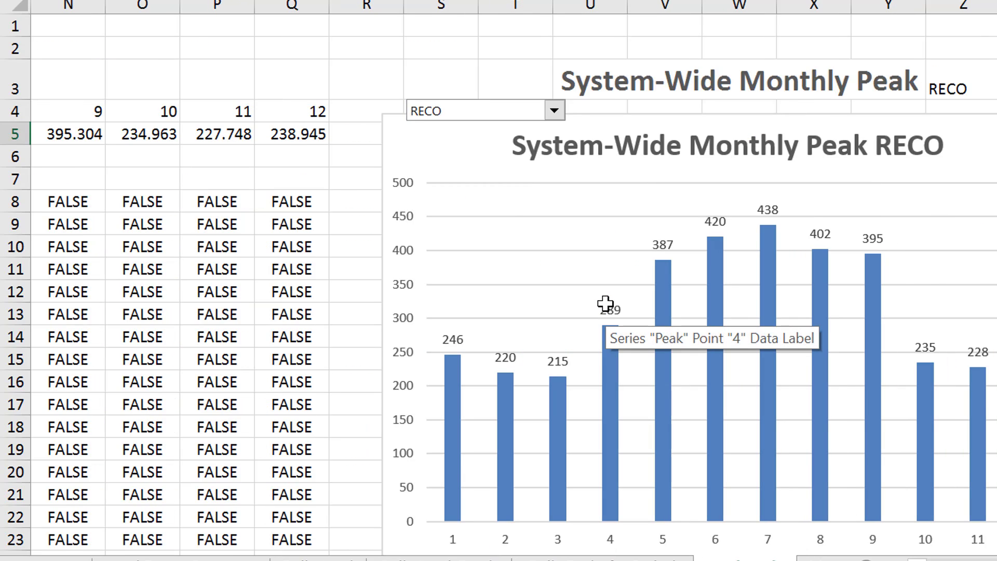
Link title cell Z3 on the Total Peaks sheet to the full company name and year on the Daily Load sheet
{"action": "key", "text": "Left"}
{"action": "key", "text": "Up"}
{"action": "key", "text": "Up"}
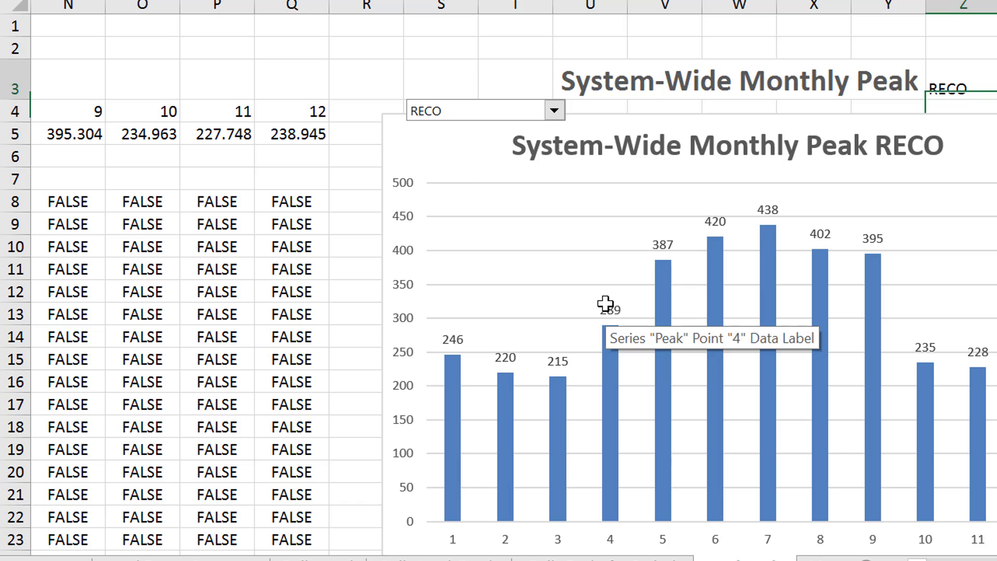
{"action": "type", "text": "="}
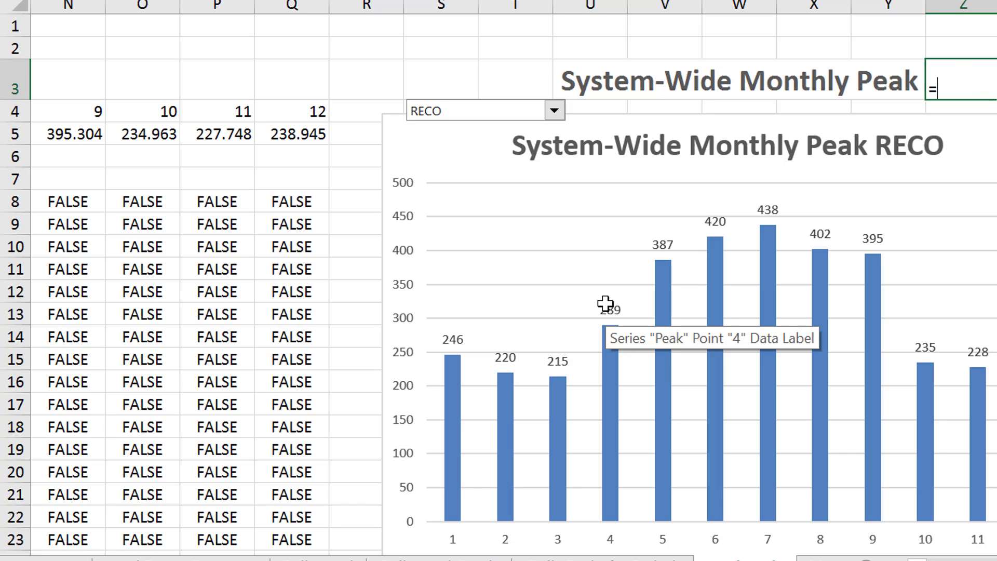
{"action": "key", "text": "Escape"}
{"action": "key", "text": "ctrl+Page_Up"}
{"action": "key", "text": "ctrl+Page_Up"}
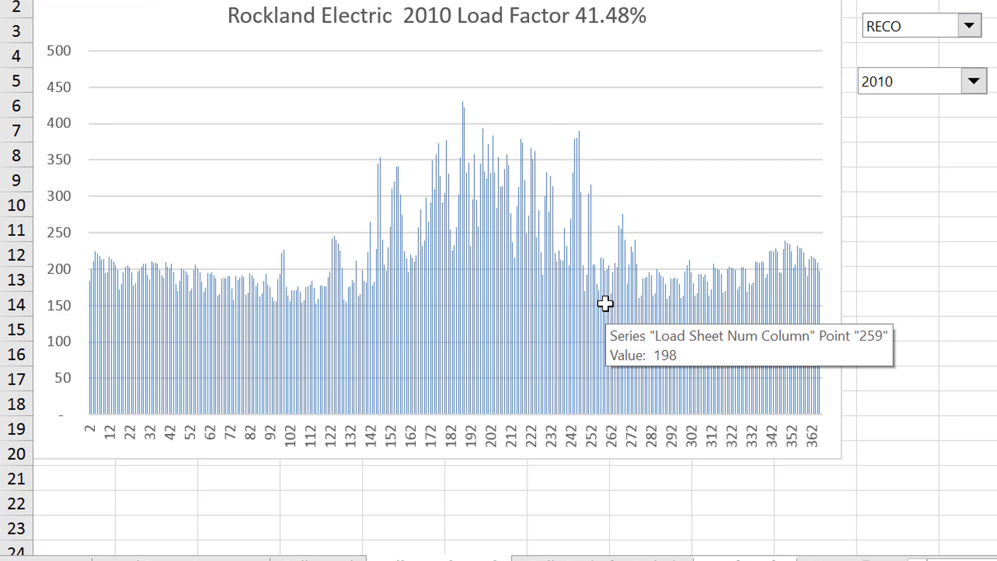
{"action": "key", "text": "ctrl+Page_Up"}
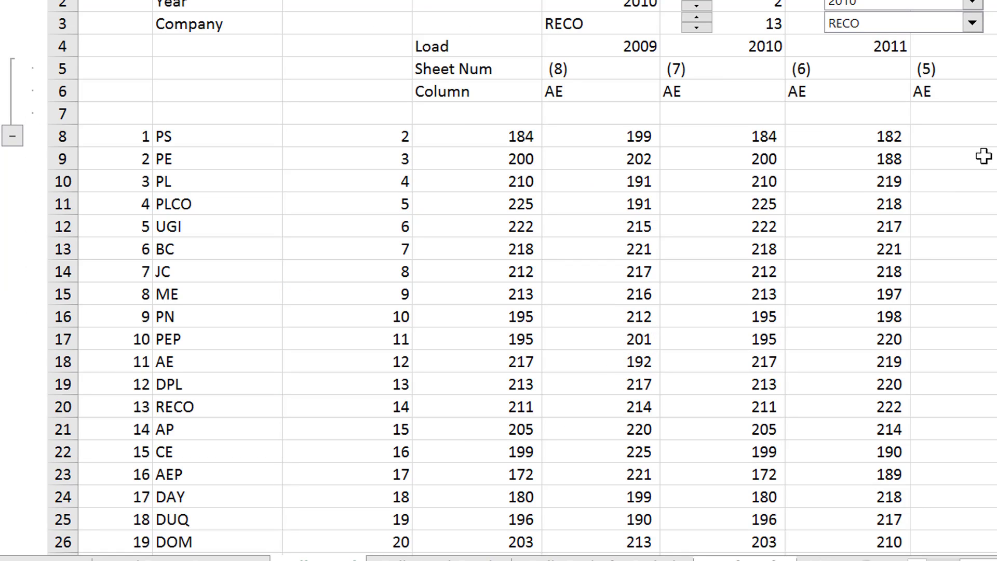
{"action": "key", "text": "ctrl+Page_Down"}
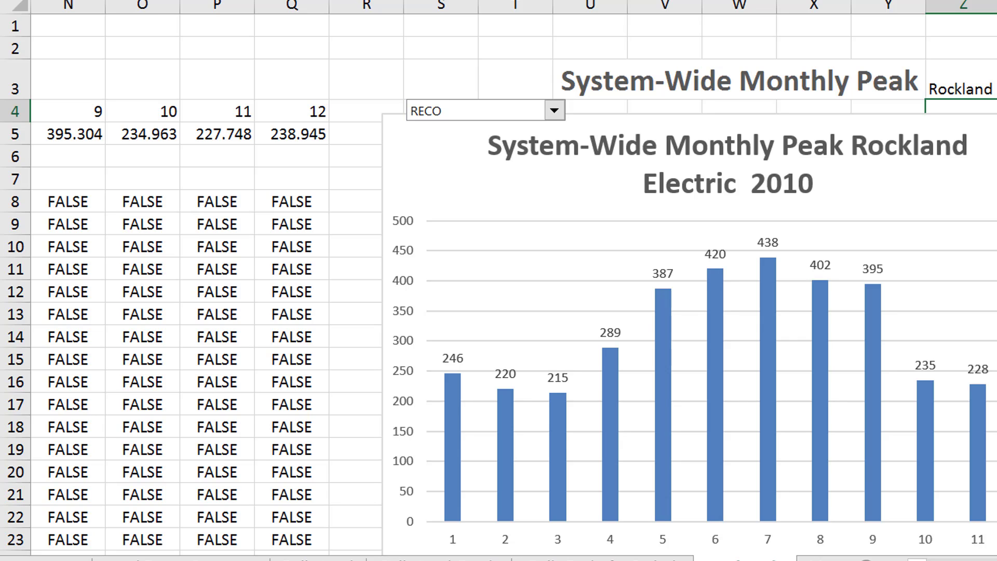
Set the font size of the System-Wide Monthly Peak chart title to 14 on the Total Peaks sheet
{"action": "key", "text": "ctrl+Page_Up"}
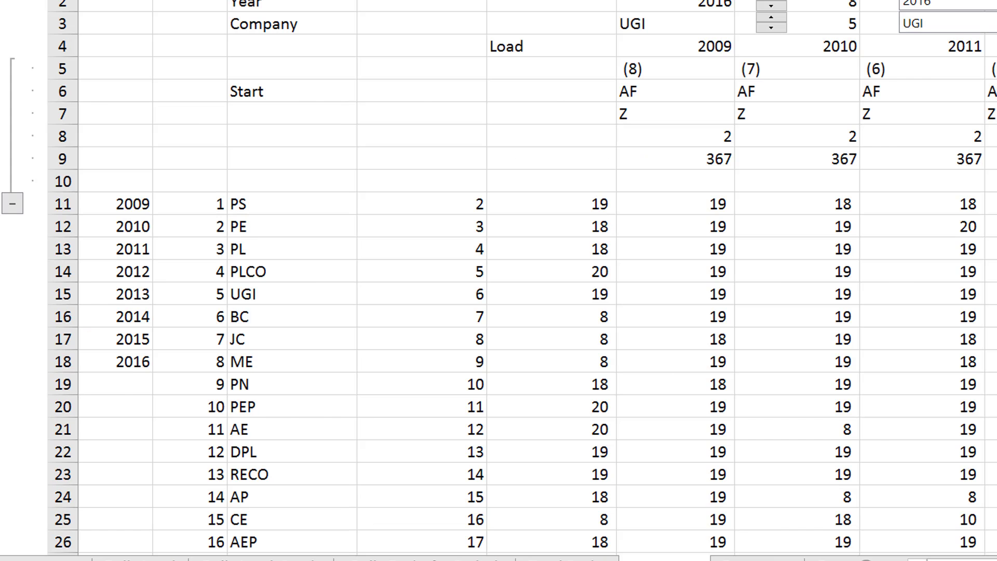
{"action": "key", "text": "ctrl+Page_Down"}
{"action": "left_click", "coordinate": [706, 152]}
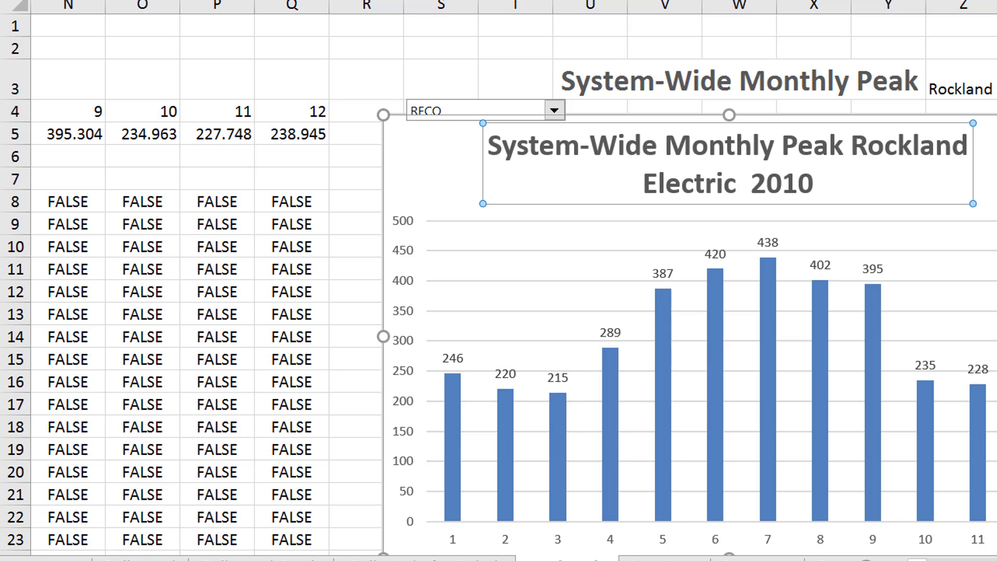
{"action": "left_click", "coordinate": [325, 1]}
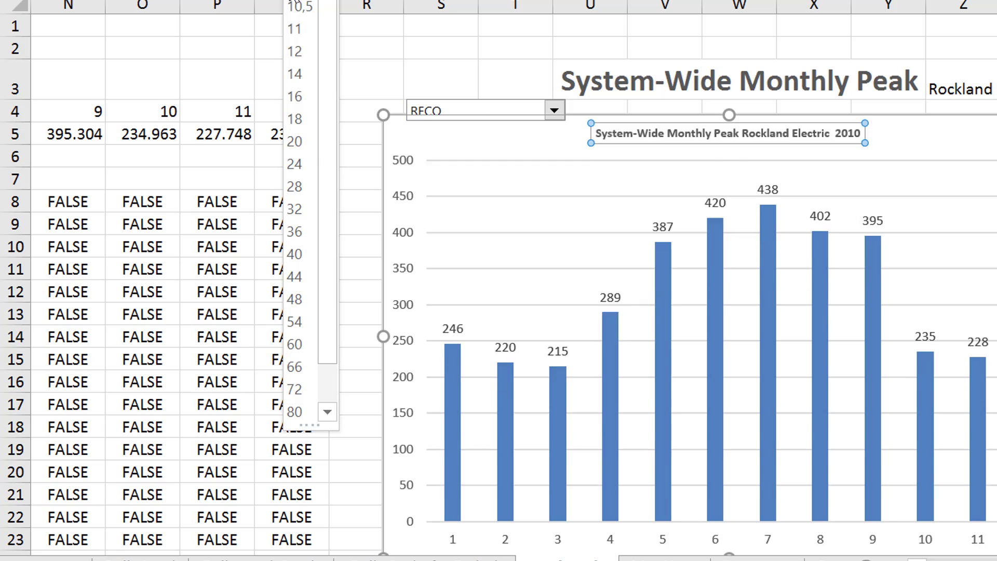
{"action": "left_click", "coordinate": [294, 29]}
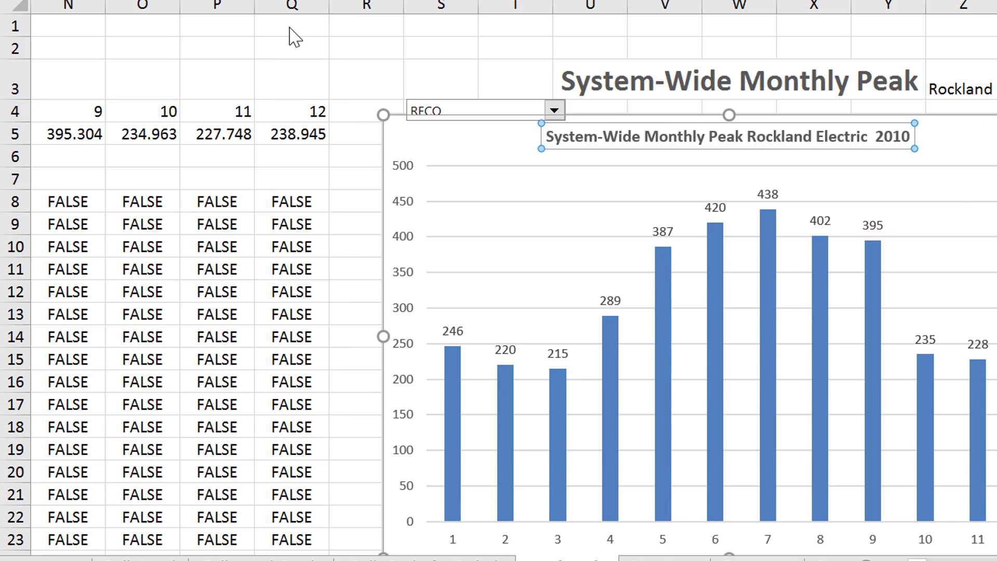
{"action": "left_click", "coordinate": [325, 1]}
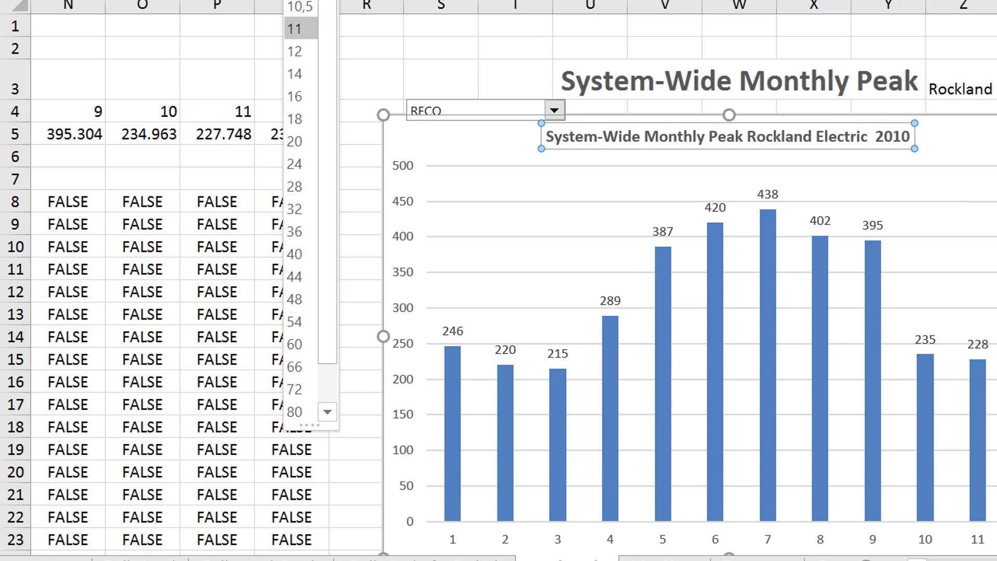
{"action": "left_click", "coordinate": [294, 77]}
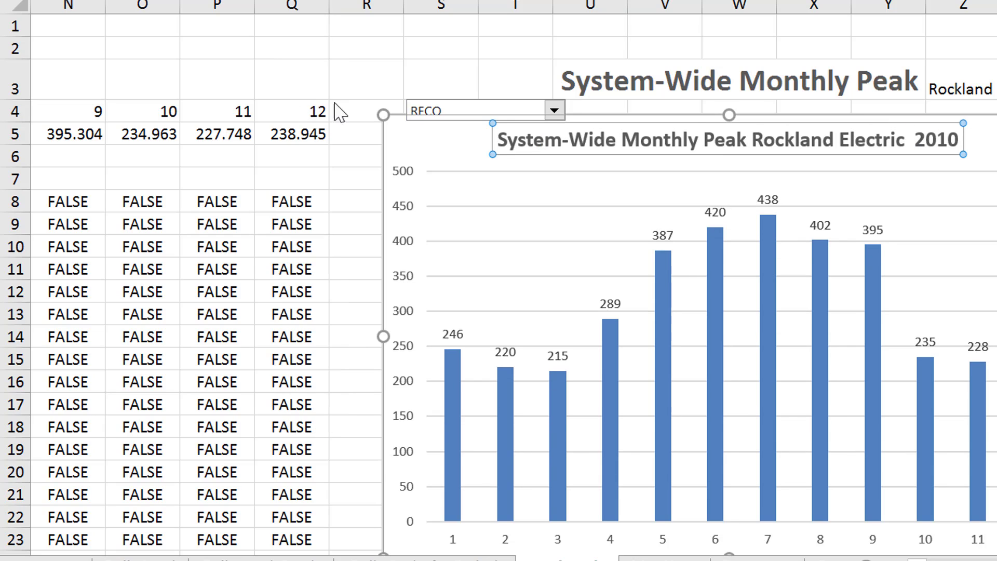
Move the RECO company drop-down off the chart's edge into row 3, over columns R to T
{"action": "left_click", "coordinate": [443, 26]}
{"action": "right_click", "coordinate": [454, 115]}
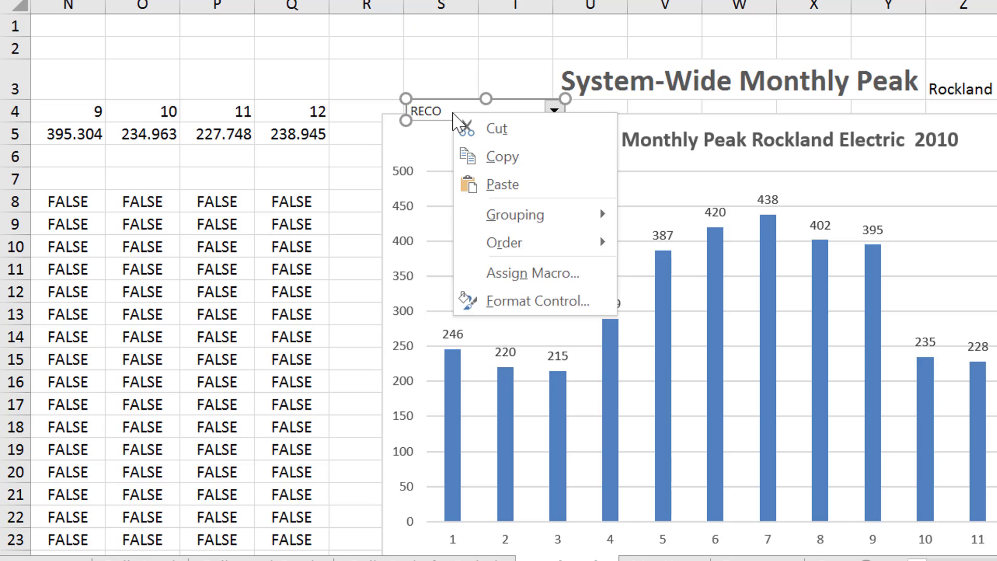
{"action": "key", "text": "Escape"}
{"action": "mouse_move", "coordinate": [442, 68]}
{"action": "left_mouse_down"}
{"action": "mouse_move", "coordinate": [481, 49]}
{"action": "mouse_move", "coordinate": [407, 67]}
{"action": "mouse_move", "coordinate": [445, 67]}
{"action": "left_mouse_up"}
{"action": "left_click", "coordinate": [661, 62]}
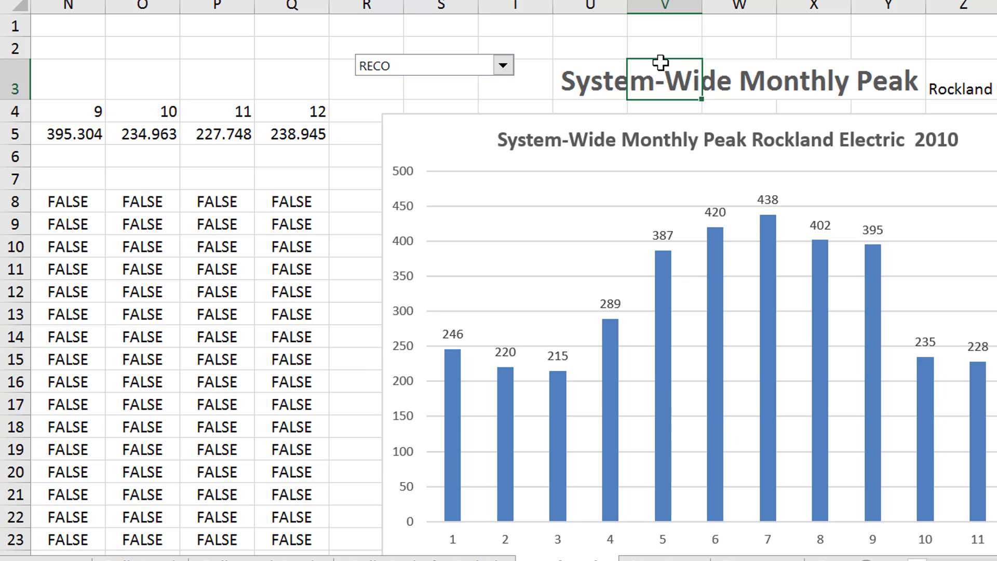
{"action": "key", "text": "Delete"}
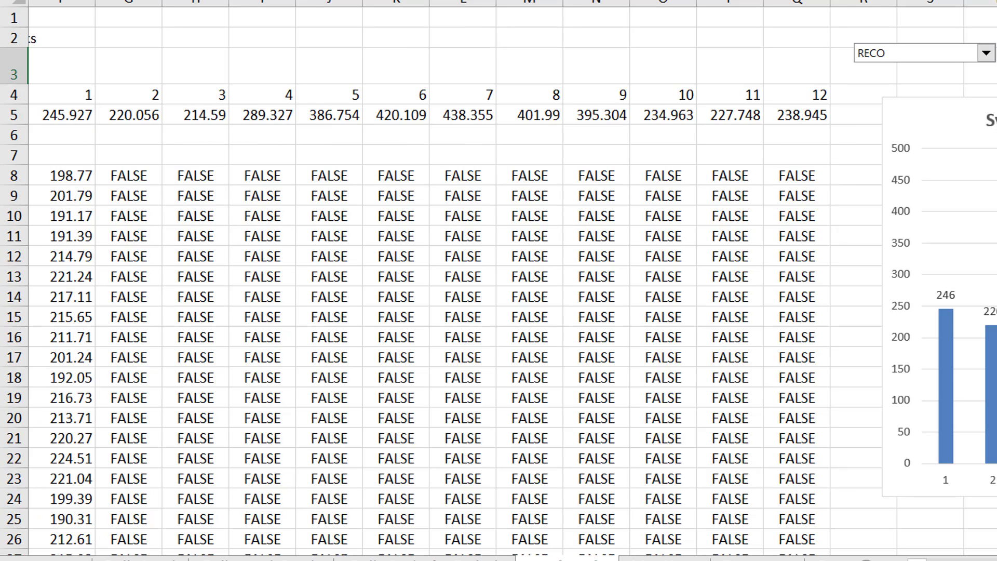
Move the title cells U3:Z3 along row 3 to a spot beyond the chart, and return to the start of the row
{"action": "scroll", "coordinate": [499, 281], "scroll_direction": "up", "scroll_amount": 1}
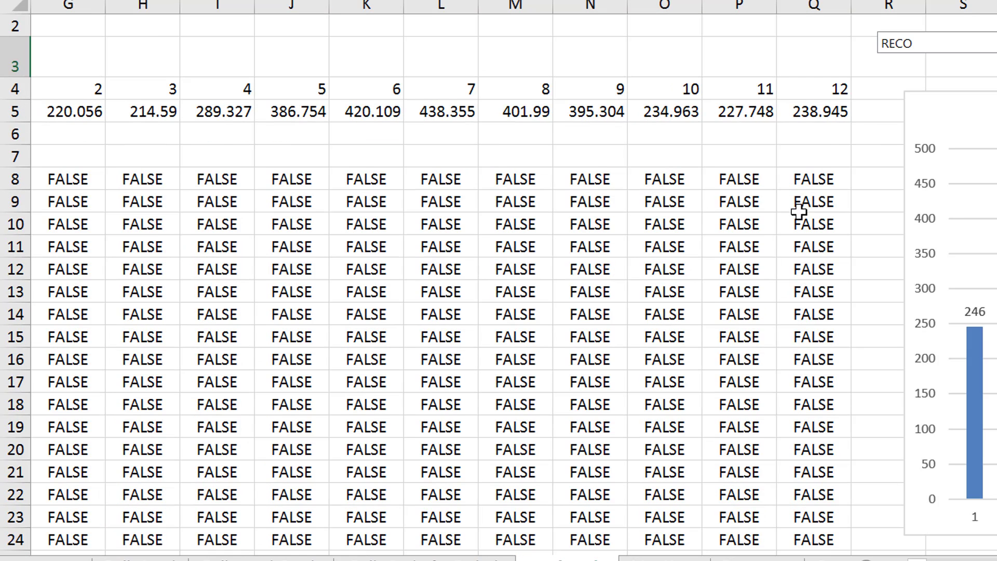
{"action": "left_click", "coordinate": [853, 177]}
{"action": "key", "text": "Right"}
{"action": "key", "text": "Right"}
{"action": "key", "text": "Right"}
{"action": "key", "text": "Right"}
{"action": "key", "text": "Right"}
{"action": "key", "text": "Right"}
{"action": "key", "text": "Right"}
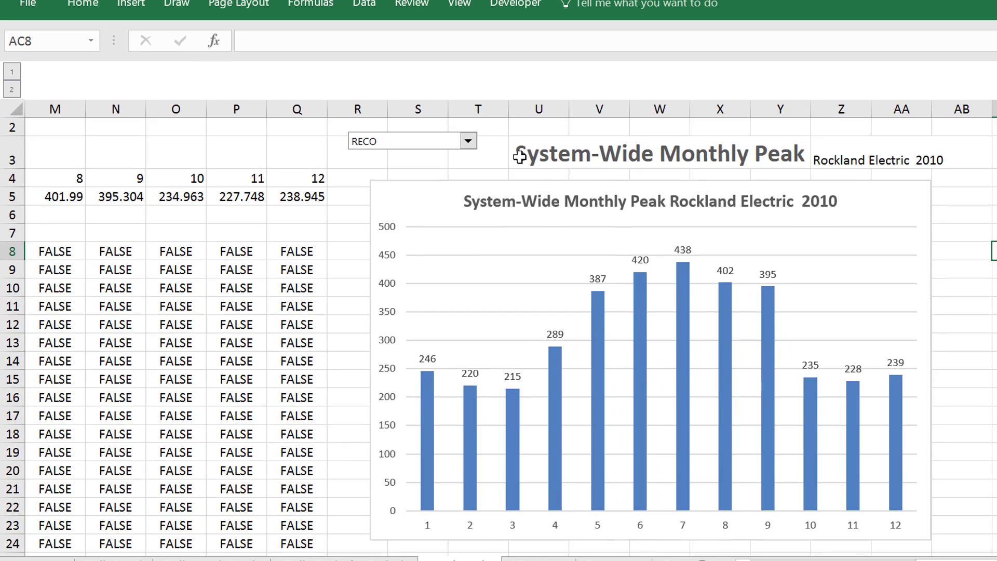
{"action": "left_click", "coordinate": [652, 54]}
{"action": "key", "text": "shift+Right"}
{"action": "key", "text": "shift+Right"}
{"action": "key", "text": "shift+Right"}
{"action": "key", "text": "shift+Right"}
{"action": "key", "text": "shift+Right"}
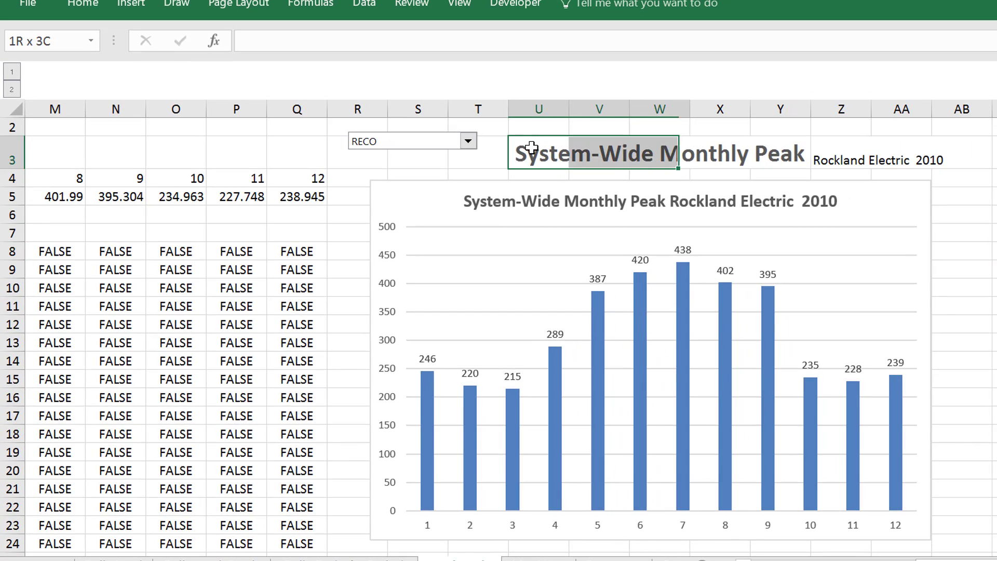
{"action": "key", "text": "ctrl+c"}
{"action": "key", "text": "Right"}
{"action": "key", "text": "Right"}
{"action": "key", "text": "Right"}
{"action": "key", "text": "Right"}
{"action": "key", "text": "Right"}
{"action": "key", "text": "Right"}
{"action": "key", "text": "Right"}
{"action": "key", "text": "Right"}
{"action": "key", "text": "Right"}
{"action": "key", "text": "Right"}
{"action": "key", "text": "Right"}
{"action": "key", "text": "Right"}
{"action": "key", "text": "Right"}
{"action": "key", "text": "Right"}
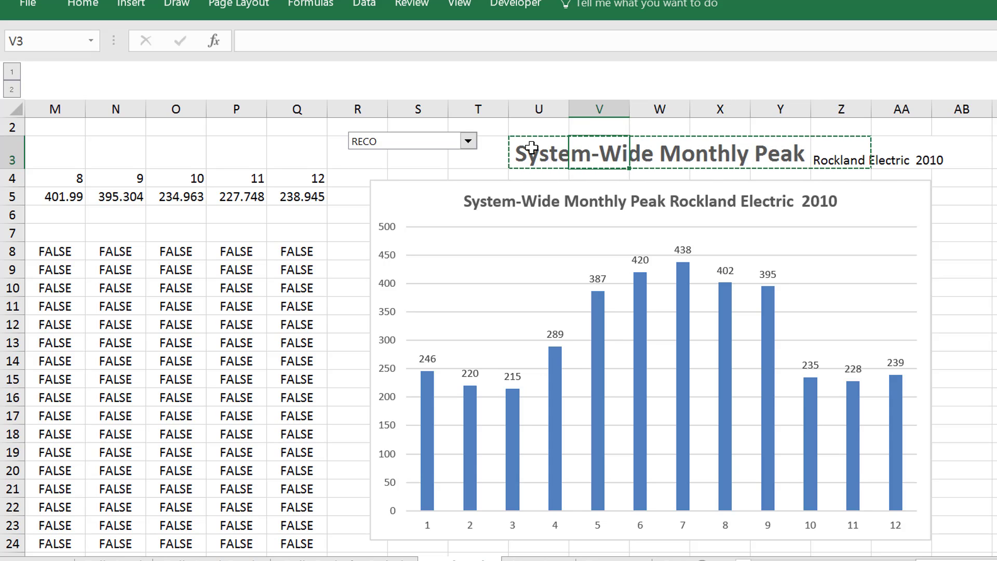
{"action": "key", "text": "ctrl+v"}
{"action": "key", "text": "Left"}
{"action": "key", "text": "Left"}
{"action": "key", "text": "Left"}
{"action": "key", "text": "Left"}
{"action": "key", "text": "Left"}
{"action": "key", "text": "Left"}
{"action": "key", "text": "Left"}
{"action": "key", "text": "Left"}
{"action": "key", "text": "Left"}
{"action": "key", "text": "Left"}
{"action": "key", "text": "Left"}
{"action": "key", "text": "Left"}
{"action": "key", "text": "Left"}
{"action": "key", "text": "Left"}
{"action": "key", "text": "Left"}
{"action": "key", "text": "Left"}
{"action": "key", "text": "Left"}
{"action": "key", "text": "Left"}
{"action": "key", "text": "Left"}
{"action": "key", "text": "Left"}
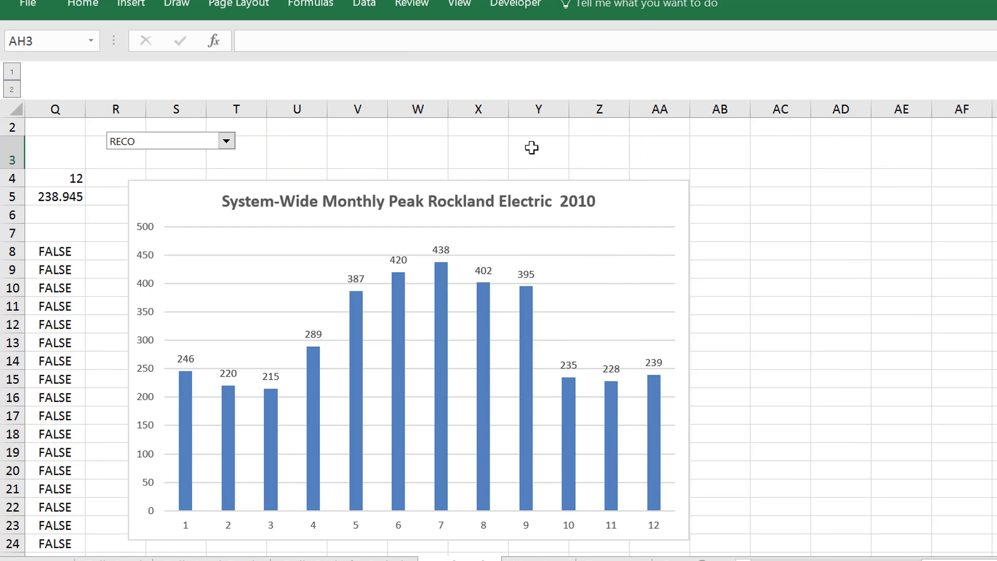
{"action": "key", "text": "Left"}
{"action": "key", "text": "Left"}
{"action": "key", "text": "Left"}
{"action": "key", "text": "Left"}
{"action": "key", "text": "Left"}
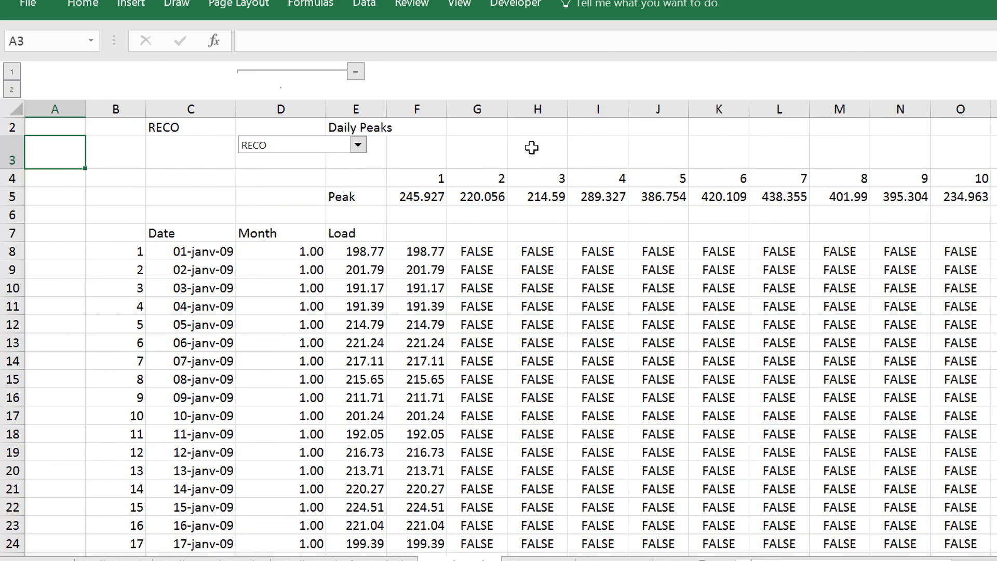
On the following sheet, enter the label "Colum" in E6 beside the AF column letters
{"action": "key", "text": "ctrl+Page_Down"}
{"action": "key", "text": "Down"}
{"action": "key", "text": "Down"}
{"action": "key", "text": "Down"}
{"action": "key", "text": "Down"}
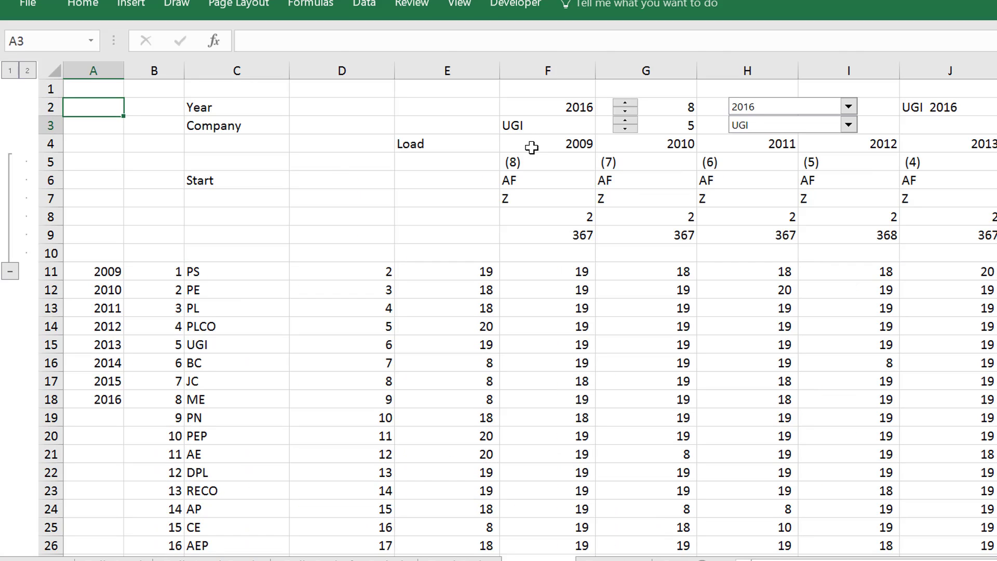
{"action": "key", "text": "Right"}
{"action": "key", "text": "Right"}
{"action": "key", "text": "Right"}
{"action": "key", "text": "Down"}
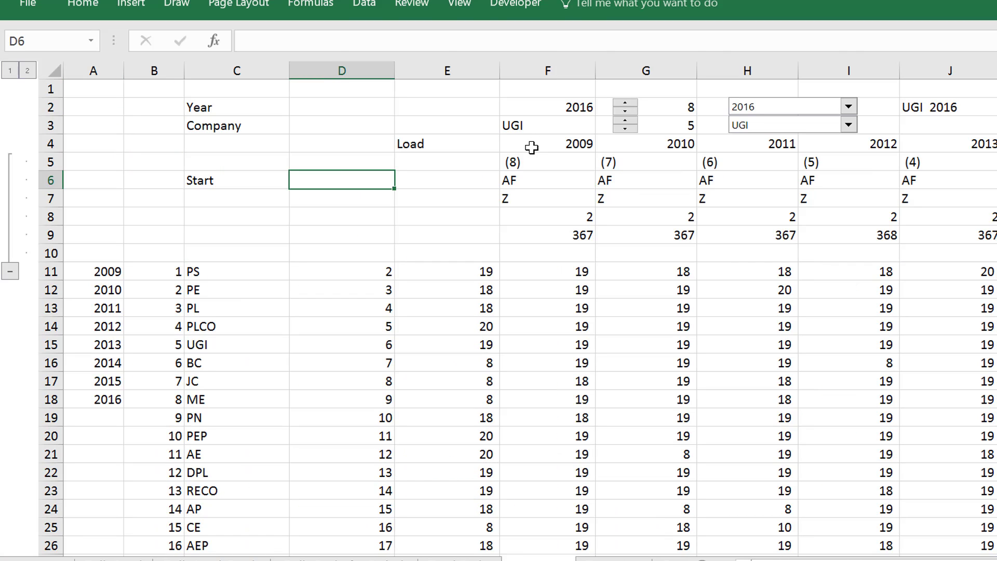
{"action": "key", "text": "Right"}
{"action": "type", "text": "Colum"}
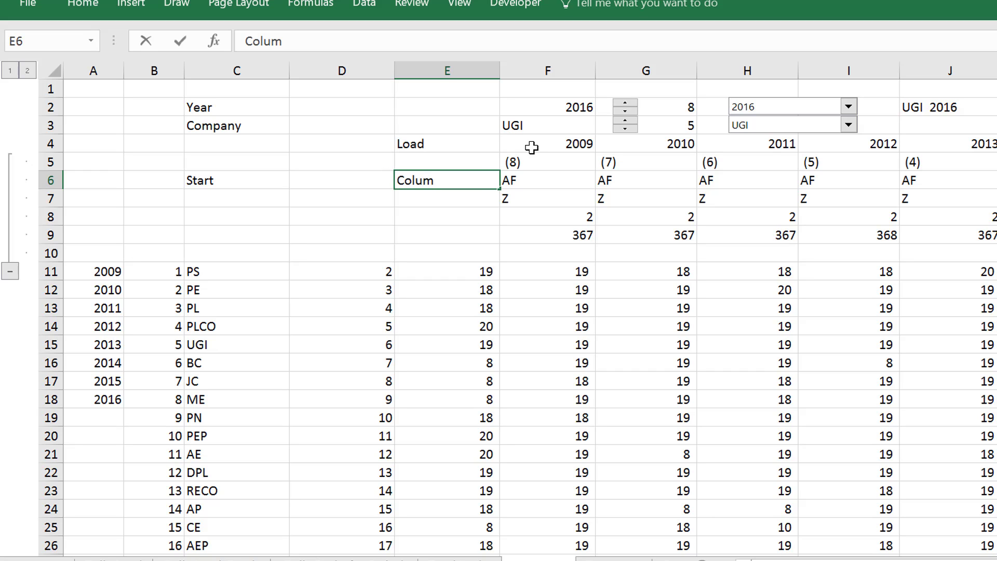
{"action": "key", "text": "Return"}
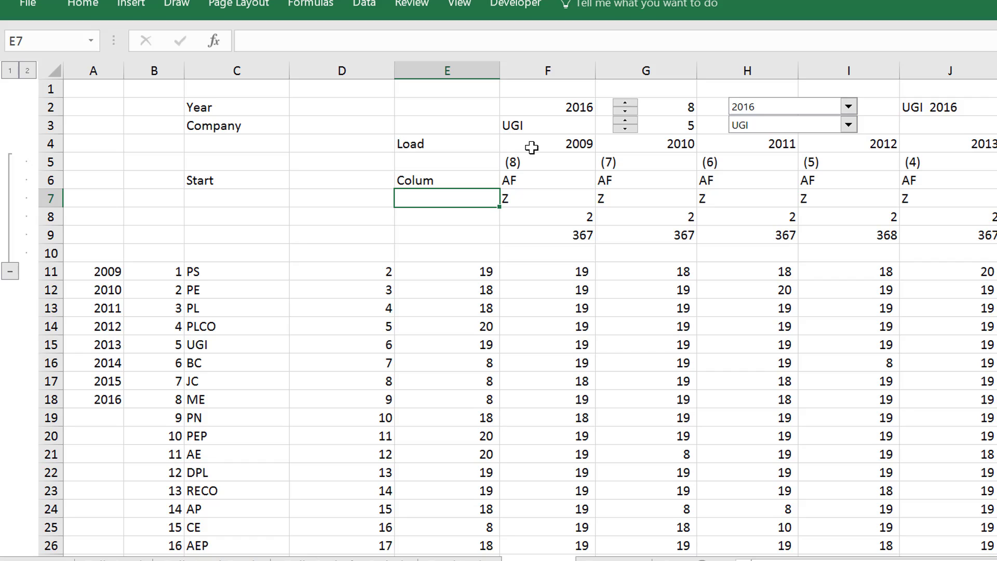
Open the PEP (2) sheet from the sheet index and go across to its MAX and MIN summary columns
{"action": "key", "text": "ctrl+Page_Up"}
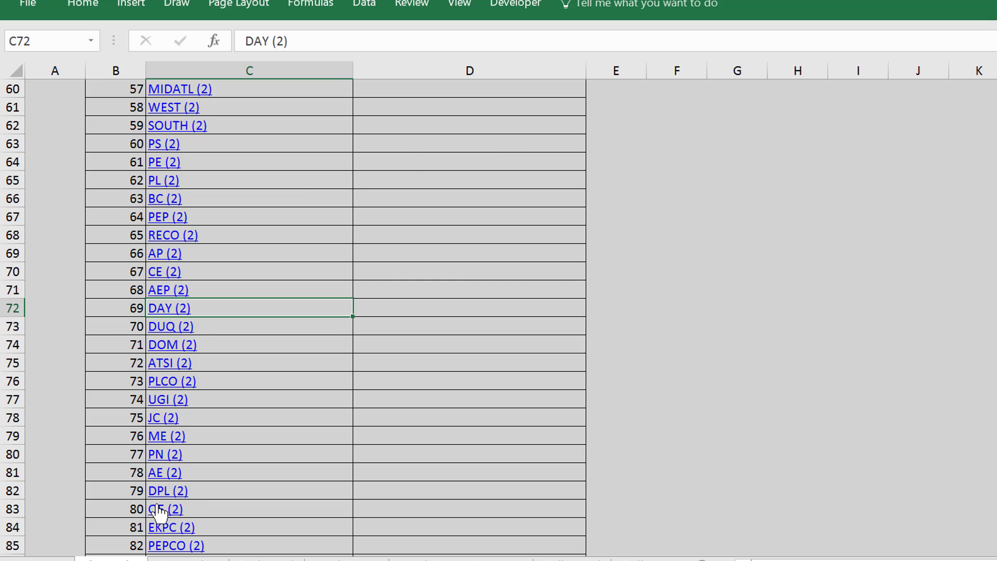
{"action": "left_click", "coordinate": [167, 218]}
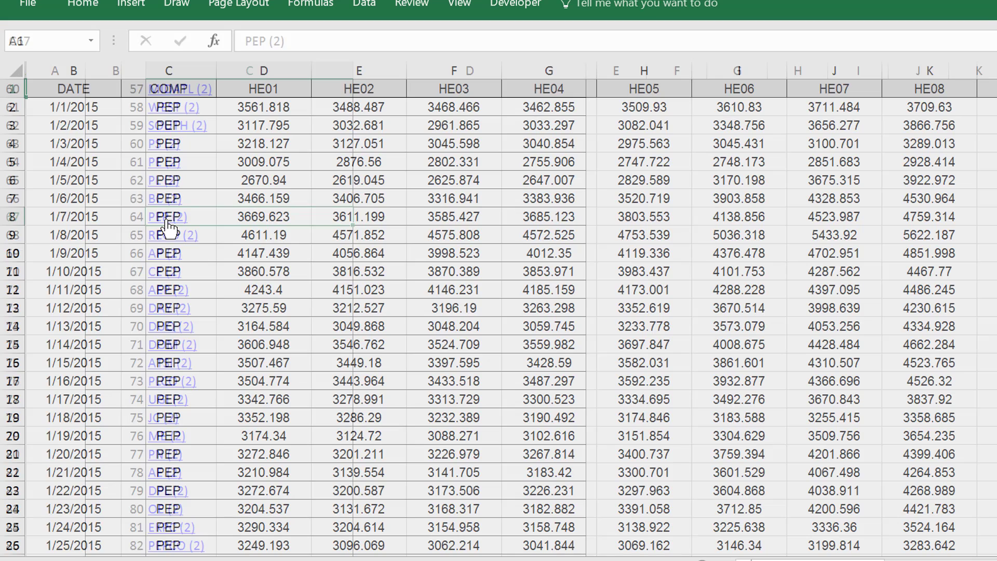
{"action": "key", "text": "Right"}
{"action": "key", "text": "Right"}
{"action": "key", "text": "Right"}
{"action": "key", "text": "Right"}
{"action": "key", "text": "Right"}
{"action": "key", "text": "Right"}
{"action": "key", "text": "Right"}
{"action": "key", "text": "Right"}
{"action": "key", "text": "Right"}
{"action": "key", "text": "Right"}
{"action": "key", "text": "Right"}
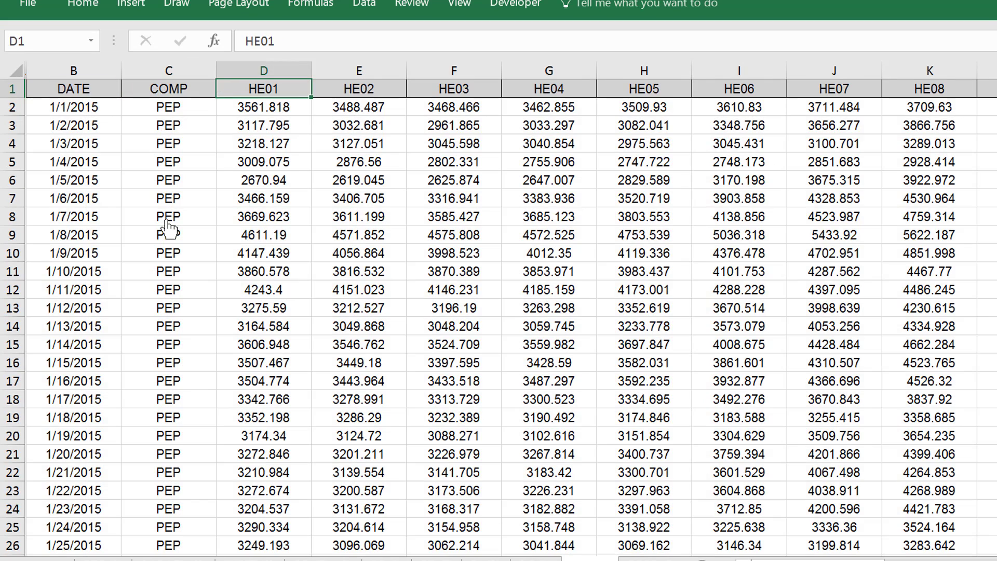
{"action": "key", "text": "Right"}
{"action": "key", "text": "Right"}
{"action": "key", "text": "Right"}
{"action": "key", "text": "Right"}
{"action": "key", "text": "Right"}
{"action": "key", "text": "Right"}
{"action": "key", "text": "Right"}
{"action": "key", "text": "Right"}
{"action": "key", "text": "Right"}
{"action": "key", "text": "Right"}
{"action": "key", "text": "Right"}
{"action": "key", "text": "Right"}
{"action": "key", "text": "Right"}
{"action": "key", "text": "Right"}
{"action": "key", "text": "Right"}
{"action": "key", "text": "Right"}
{"action": "key", "text": "Right"}
{"action": "key", "text": "Right"}
{"action": "key", "text": "Right"}
{"action": "key", "text": "Right"}
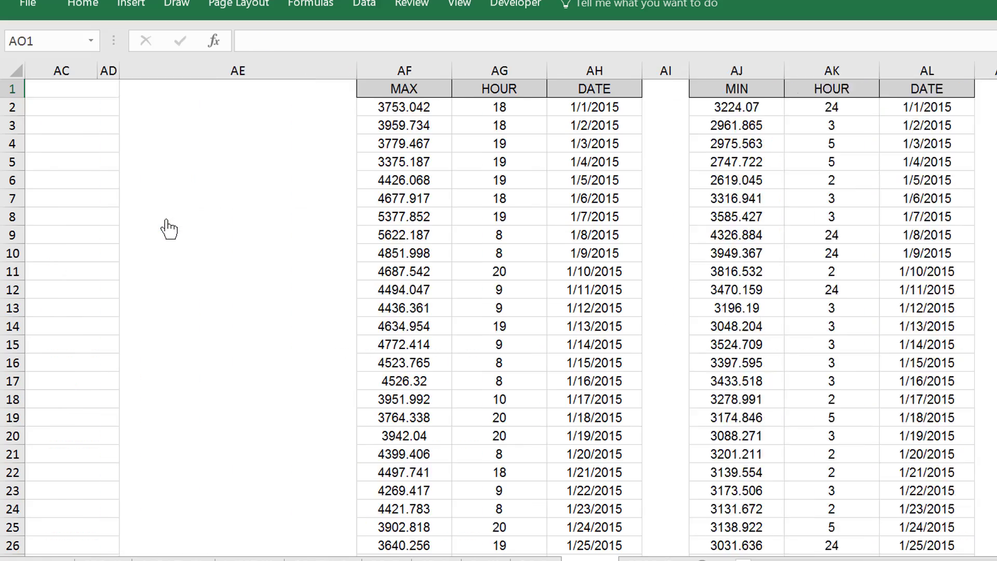
Examine the daily MAX, HOUR and DATE block in columns AF to AH of the PEP (2) sheet
{"action": "key", "text": "Left"}
{"action": "key", "text": "Left"}
{"action": "key", "text": "Left"}
{"action": "key", "text": "Left"}
{"action": "key", "text": "Left"}
{"action": "key", "text": "Left"}
{"action": "key", "text": "Left"}
{"action": "key", "text": "Left"}
{"action": "key", "text": "Left"}
{"action": "key", "text": "Left"}
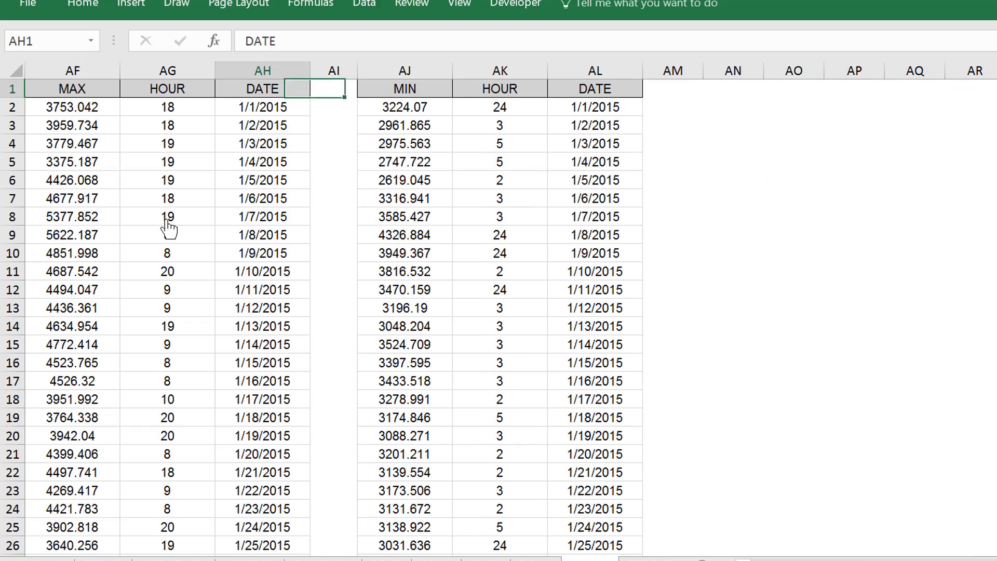
{"action": "key", "text": "Down"}
{"action": "key", "text": "Down"}
{"action": "key", "text": "Down"}
{"action": "key", "text": "Left"}
{"action": "key", "text": "Left"}
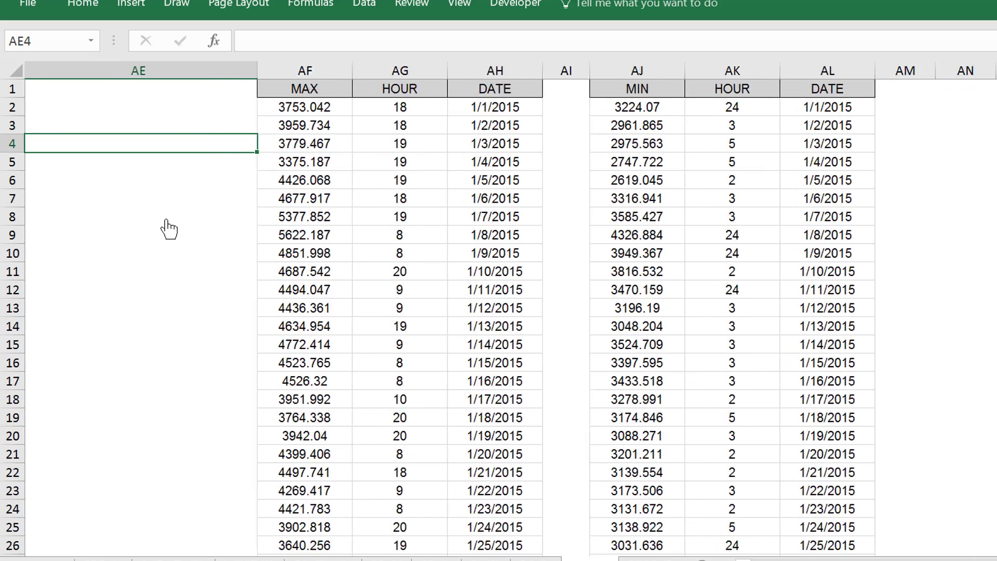
{"action": "key", "text": "Right"}
{"action": "key", "text": "Right"}
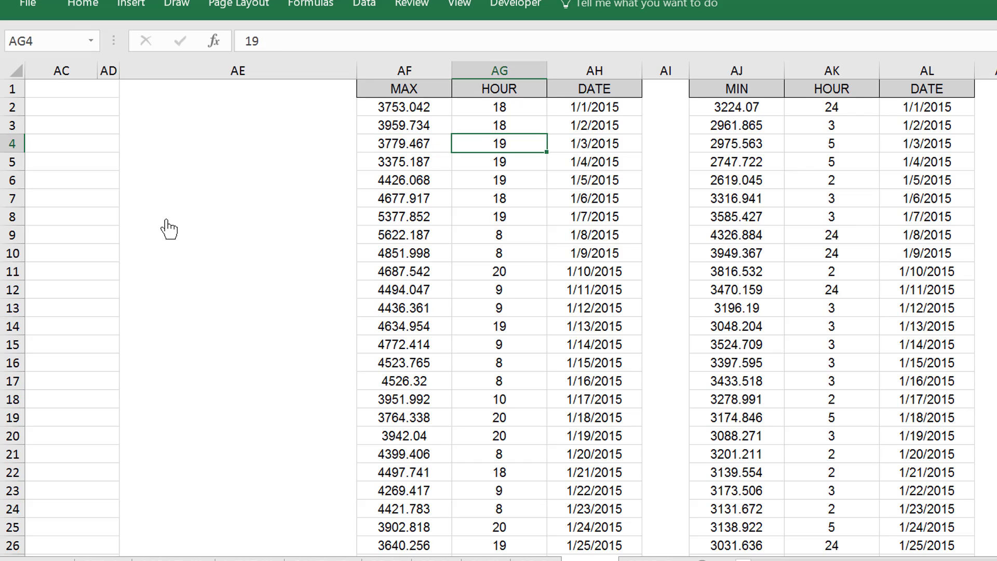
Look through the HOUR values down column AG and return to the head of the column
{"action": "key", "text": "Up"}
{"action": "key", "text": "Up"}
{"action": "key", "text": "Up"}
{"action": "key", "text": "Down"}
{"action": "key", "text": "Down"}
{"action": "key", "text": "Down"}
{"action": "key", "text": "Down"}
{"action": "key", "text": "Down"}
{"action": "key", "text": "Down"}
{"action": "key", "text": "Down"}
{"action": "key", "text": "Down"}
{"action": "key", "text": "Down"}
{"action": "key", "text": "Down"}
{"action": "key", "text": "Down"}
{"action": "key", "text": "Down"}
{"action": "key", "text": "Down"}
{"action": "key", "text": "Down"}
{"action": "key", "text": "Down"}
{"action": "key", "text": "Down"}
{"action": "key", "text": "Down"}
{"action": "key", "text": "Down"}
{"action": "key", "text": "Down"}
{"action": "key", "text": "Down"}
{"action": "key", "text": "Down"}
{"action": "key", "text": "Down"}
{"action": "key", "text": "Down"}
{"action": "key", "text": "Up"}
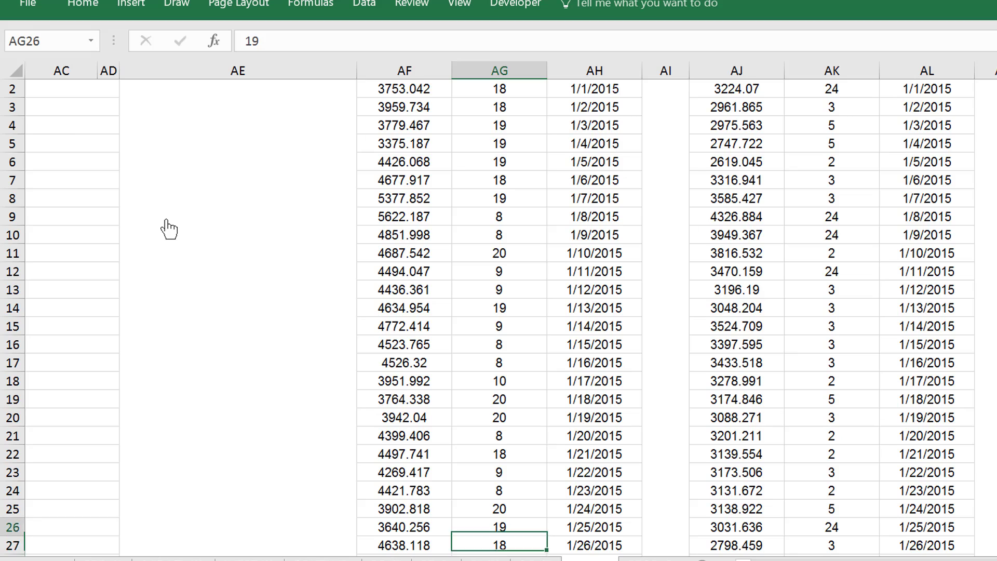
{"action": "key", "text": "Up"}
{"action": "key", "text": "Up"}
{"action": "key", "text": "Up"}
{"action": "key", "text": "Up"}
{"action": "key", "text": "Up"}
{"action": "key", "text": "Up"}
{"action": "key", "text": "Up"}
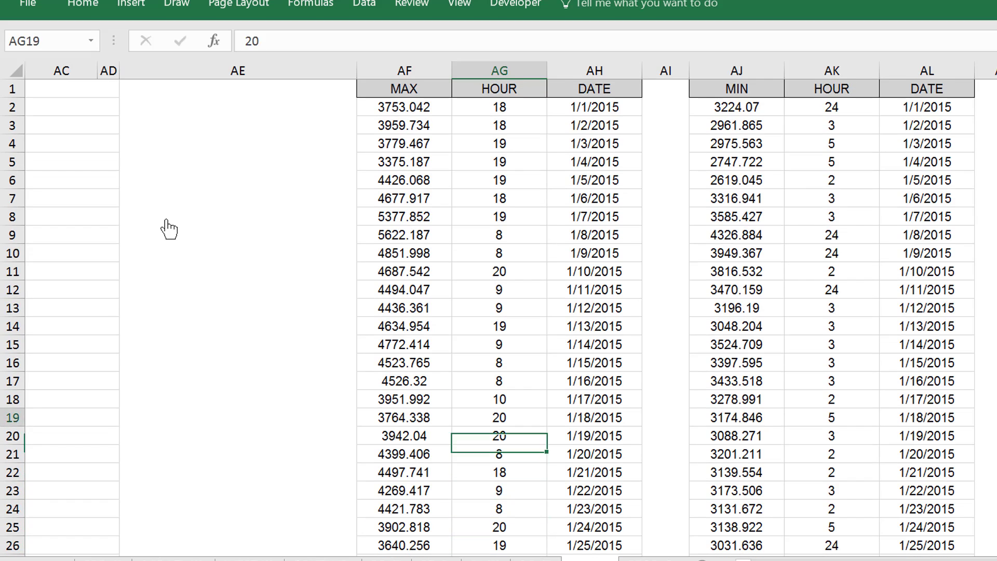
{"action": "key", "text": "Up"}
{"action": "key", "text": "Up"}
{"action": "key", "text": "Up"}
{"action": "key", "text": "Up"}
{"action": "key", "text": "Up"}
{"action": "key", "text": "Up"}
{"action": "key", "text": "Up"}
{"action": "key", "text": "Up"}
{"action": "key", "text": "Up"}
{"action": "key", "text": "Up"}
{"action": "key", "text": "Up"}
{"action": "key", "text": "Up"}
{"action": "key", "text": "Up"}
{"action": "key", "text": "Up"}
{"action": "key", "text": "Up"}
{"action": "key", "text": "Up"}
{"action": "key", "text": "Up"}
{"action": "key", "text": "Up"}
Compare the first day's maximum load in AF2 with its peak hour in AG2
{"action": "key", "text": "Left"}
{"action": "key", "text": "Left"}
{"action": "key", "text": "Down"}
{"action": "key", "text": "Right"}
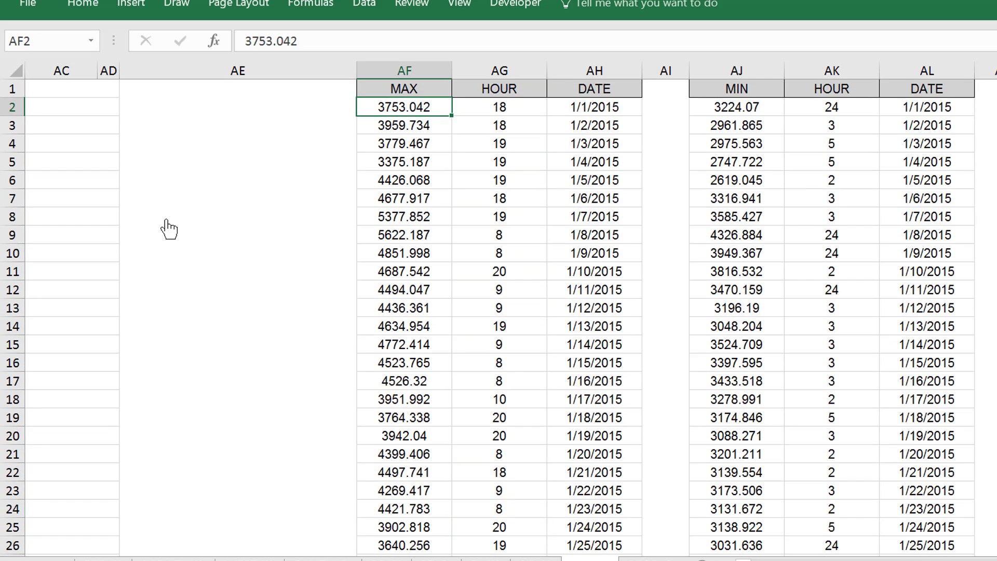
{"action": "key", "text": "Right"}
{"action": "key", "text": "Left"}
{"action": "key", "text": "Right"}
{"action": "key", "text": "Left"}
Review the hourly loads across row 2 for 1/1/2015 against that day's peak hour and date in AG2 and AH2
{"action": "key", "text": "Left"}
{"action": "key", "text": "Left"}
{"action": "key", "text": "Left"}
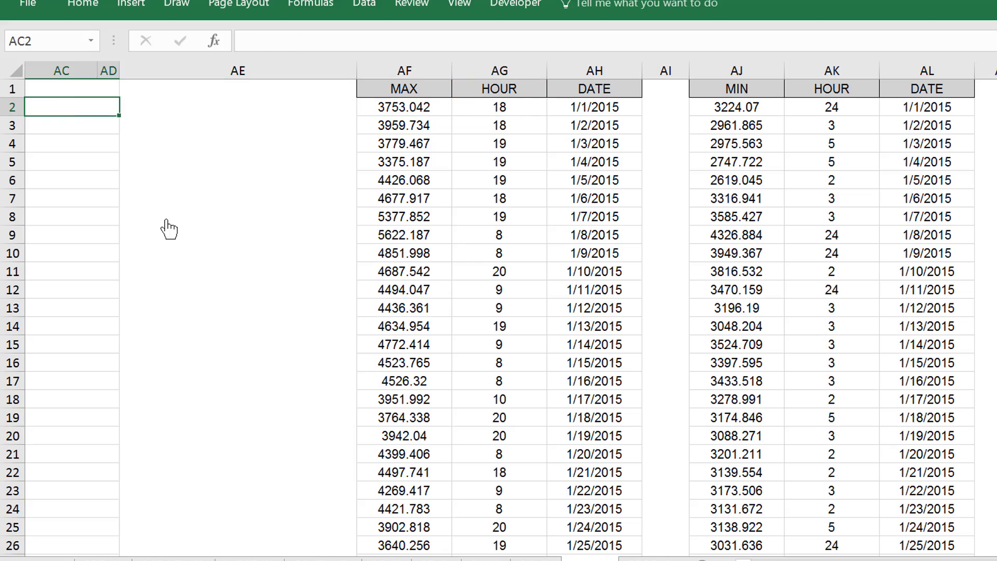
{"action": "key", "text": "Left"}
{"action": "key", "text": "Left"}
{"action": "key", "text": "Left"}
{"action": "key", "text": "Left"}
{"action": "key", "text": "Left"}
{"action": "key", "text": "Left"}
{"action": "key", "text": "Left"}
{"action": "key", "text": "Left"}
{"action": "key", "text": "Left"}
{"action": "key", "text": "Left"}
{"action": "key", "text": "Left"}
{"action": "key", "text": "Left"}
{"action": "key", "text": "Left"}
{"action": "key", "text": "Left"}
{"action": "key", "text": "Left"}
{"action": "key", "text": "Left"}
{"action": "key", "text": "Left"}
{"action": "key", "text": "Left"}
{"action": "key", "text": "Left"}
{"action": "key", "text": "Left"}
{"action": "key", "text": "Right"}
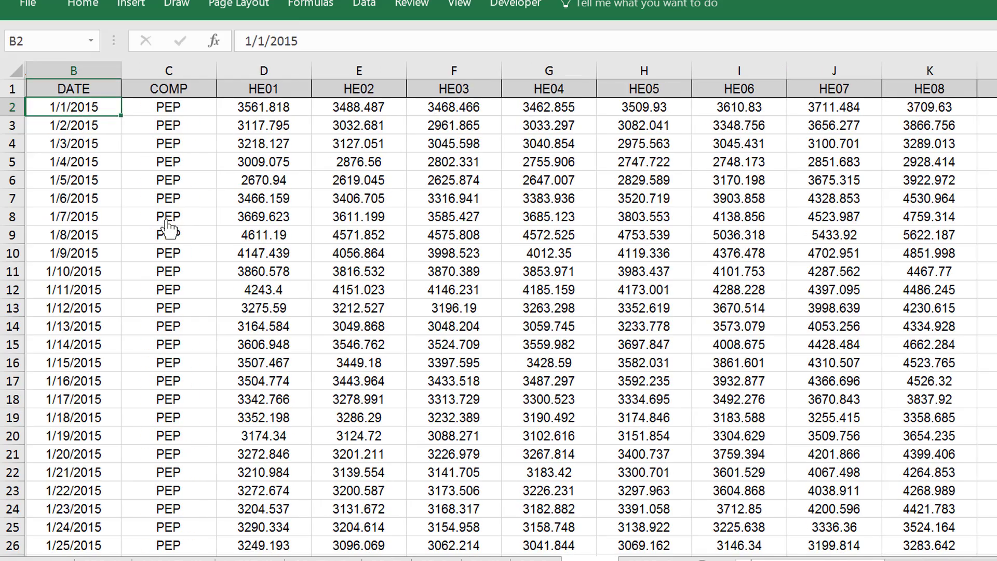
{"action": "key", "text": "Right"}
{"action": "key", "text": "Right"}
{"action": "key", "text": "Right"}
{"action": "key", "text": "Right"}
{"action": "key", "text": "Right"}
{"action": "key", "text": "Right"}
{"action": "key", "text": "Right"}
{"action": "key", "text": "Right"}
{"action": "key", "text": "Right"}
{"action": "key", "text": "Right"}
{"action": "key", "text": "Right"}
{"action": "key", "text": "Right"}
{"action": "key", "text": "Right"}
{"action": "key", "text": "Right"}
{"action": "key", "text": "Right"}
{"action": "key", "text": "Right"}
{"action": "key", "text": "Right"}
{"action": "key", "text": "Right"}
{"action": "key", "text": "Right"}
{"action": "key", "text": "Right"}
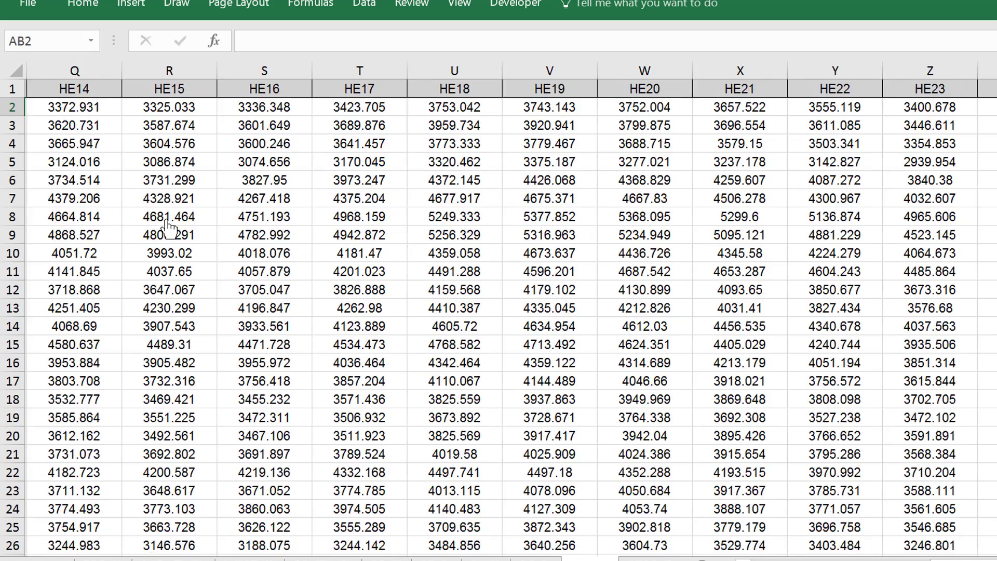
{"action": "key", "text": "Right"}
{"action": "key", "text": "Right"}
{"action": "key", "text": "Right"}
{"action": "key", "text": "Right"}
{"action": "key", "text": "Right"}
{"action": "key", "text": "Right"}
{"action": "key", "text": "Right"}
{"action": "key", "text": "Right"}
{"action": "key", "text": "Right"}
{"action": "key", "text": "Right"}
{"action": "key", "text": "Right"}
{"action": "key", "text": "Left"}
{"action": "key", "text": "Left"}
{"action": "key", "text": "Left"}
{"action": "key", "text": "Left"}
{"action": "key", "text": "Left"}
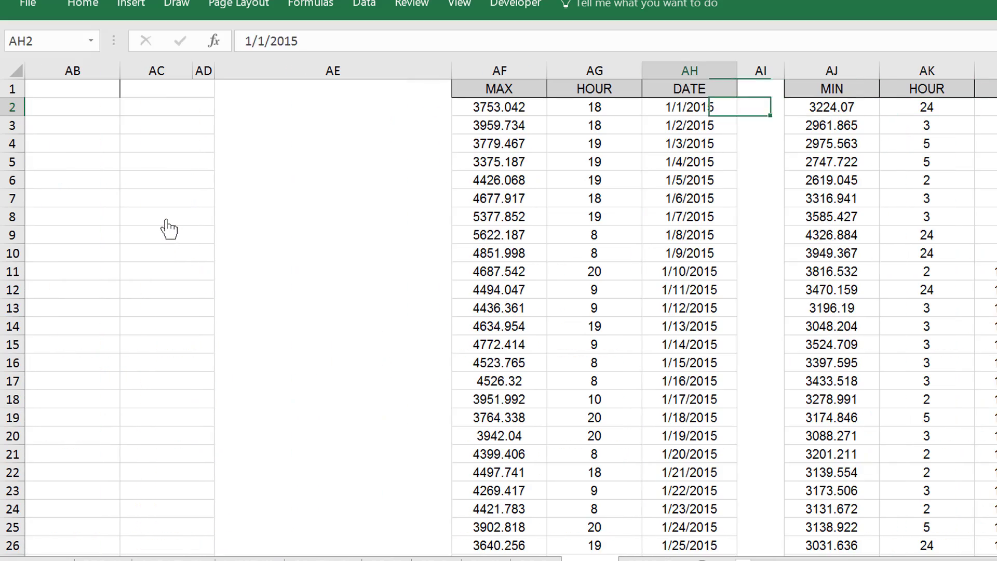
{"action": "key", "text": "Left"}
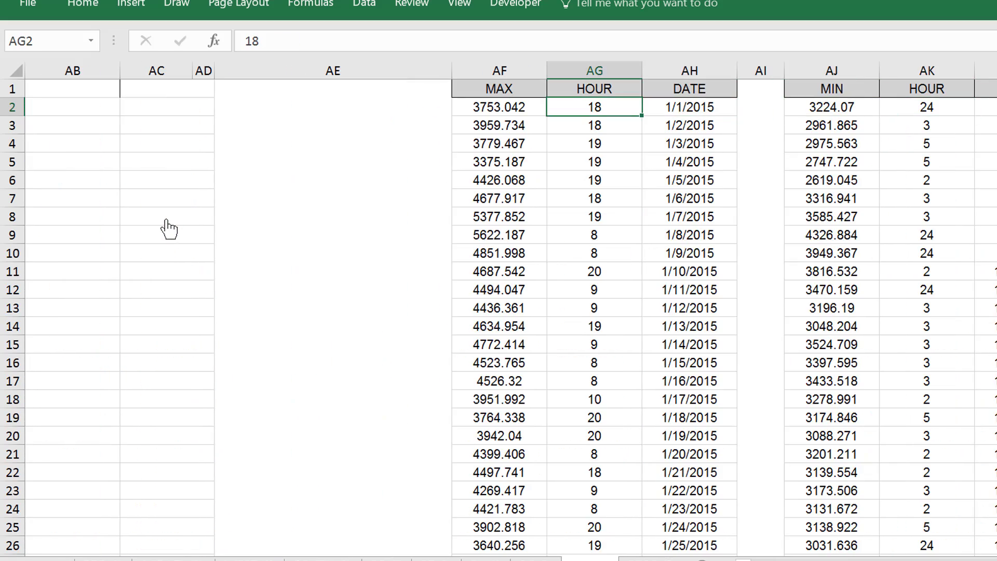
{"action": "key", "text": "Right"}
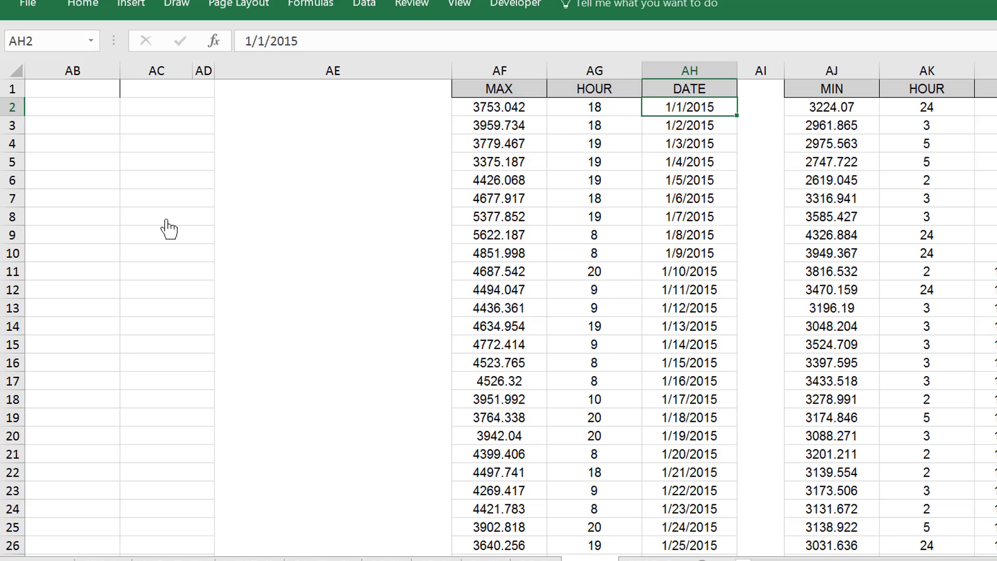
Examine row 2 from the date cell AH2 back through the hourly loads HE01 to HE24 and over to the maximum in AF2
{"action": "key", "text": "Left"}
{"action": "key", "text": "Right"}
{"action": "key", "text": "Right"}
{"action": "key", "text": "Right"}
{"action": "key", "text": "Left"}
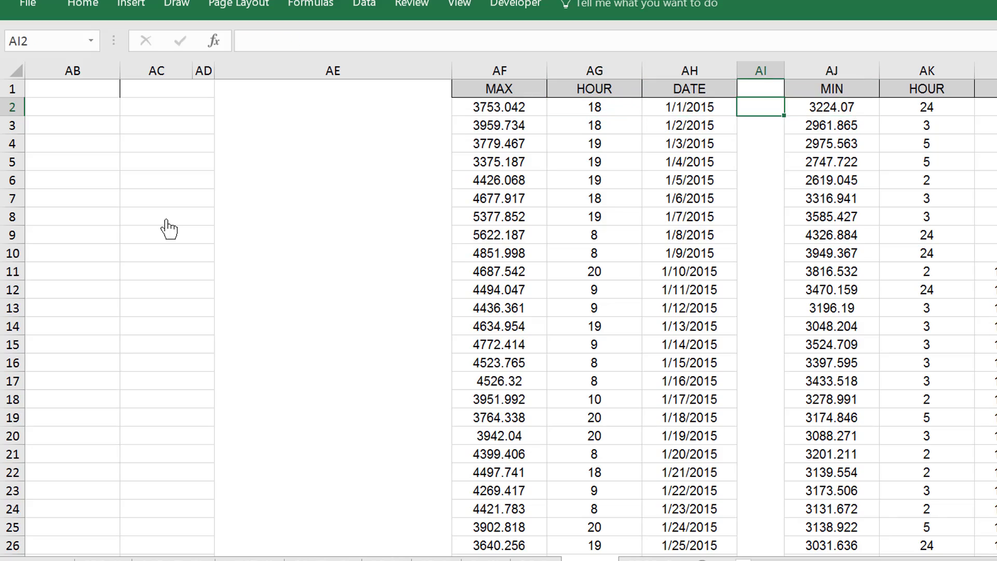
{"action": "key", "text": "Left"}
{"action": "key", "text": "Left"}
{"action": "key", "text": "Left"}
{"action": "key", "text": "Left"}
{"action": "key", "text": "Left"}
{"action": "key", "text": "Left"}
{"action": "key", "text": "Left"}
{"action": "key", "text": "Left"}
{"action": "key", "text": "Left"}
{"action": "key", "text": "Left"}
{"action": "key", "text": "Left"}
{"action": "key", "text": "Left"}
{"action": "key", "text": "Left"}
{"action": "key", "text": "Left"}
{"action": "key", "text": "Left"}
{"action": "key", "text": "Left"}
{"action": "key", "text": "Left"}
{"action": "key", "text": "Left"}
{"action": "key", "text": "Left"}
{"action": "key", "text": "Left"}
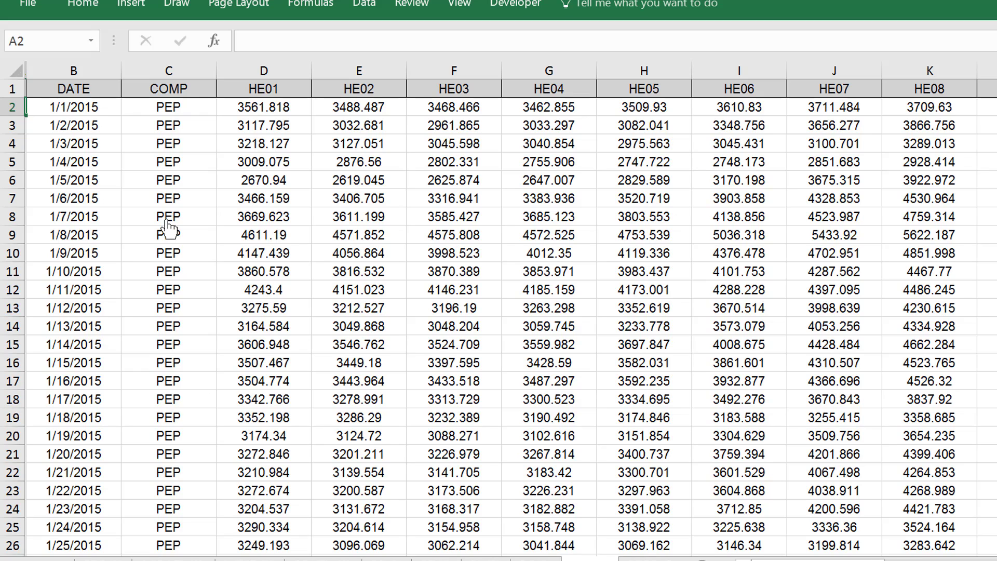
{"action": "key", "text": "Right"}
{"action": "key", "text": "Right"}
{"action": "key", "text": "Right"}
{"action": "key", "text": "Right"}
{"action": "key", "text": "Right"}
{"action": "key", "text": "Right"}
{"action": "key", "text": "Right"}
{"action": "key", "text": "Right"}
{"action": "key", "text": "Right"}
{"action": "key", "text": "Right"}
{"action": "key", "text": "Right"}
{"action": "key", "text": "Right"}
{"action": "key", "text": "Right"}
{"action": "key", "text": "Right"}
{"action": "key", "text": "Right"}
{"action": "key", "text": "Right"}
{"action": "key", "text": "Right"}
{"action": "key", "text": "Right"}
{"action": "key", "text": "Right"}
{"action": "key", "text": "Right"}
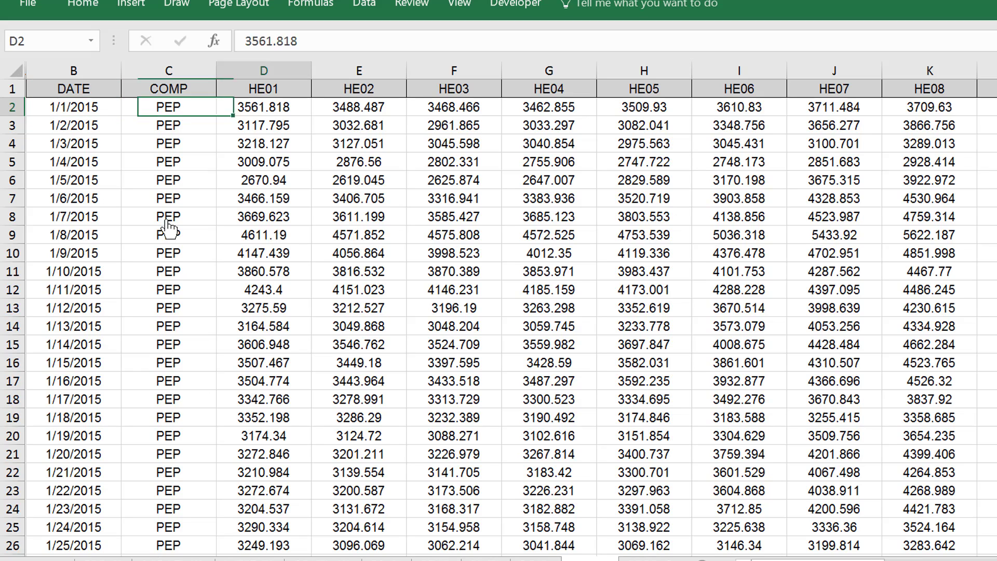
{"action": "key", "text": "Right"}
{"action": "key", "text": "Right"}
{"action": "key", "text": "Right"}
{"action": "key", "text": "Right"}
{"action": "key", "text": "Right"}
{"action": "key", "text": "Right"}
{"action": "key", "text": "Right"}
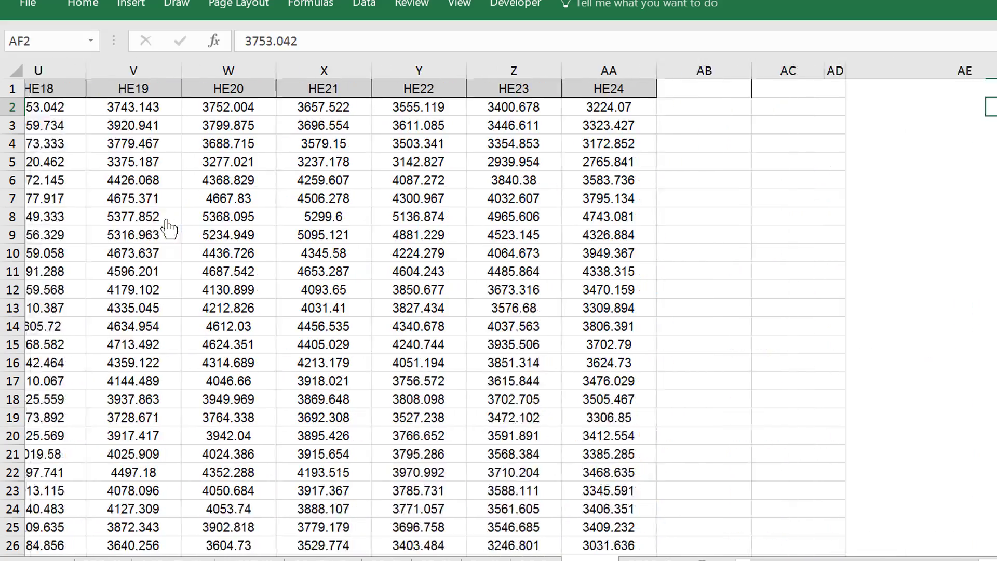
Begin a MATCH formula in AG2 with a nested MAX function as the lookup value
{"action": "key", "text": "Down"}
{"action": "key", "text": "Up"}
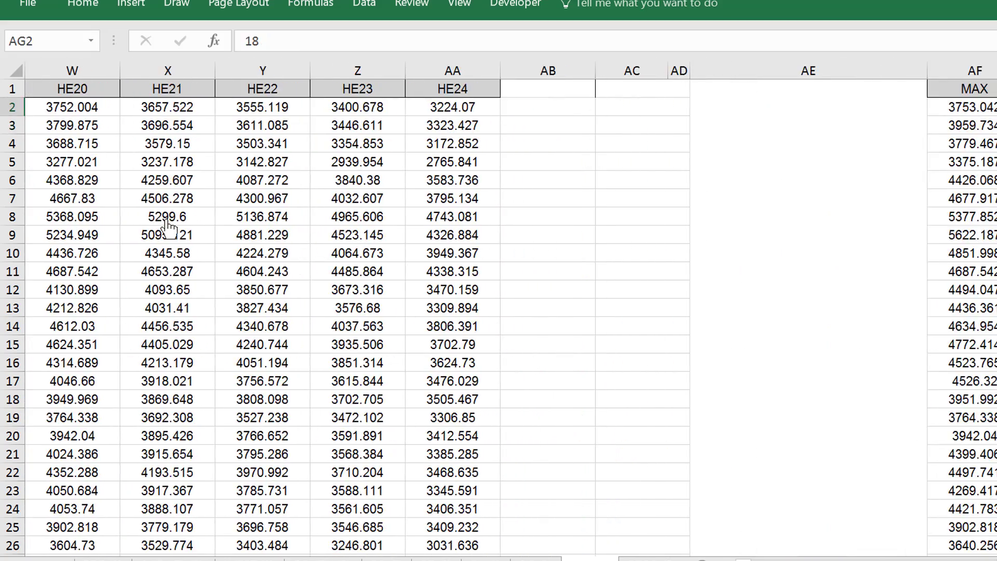
{"action": "type", "text": "=mat"}
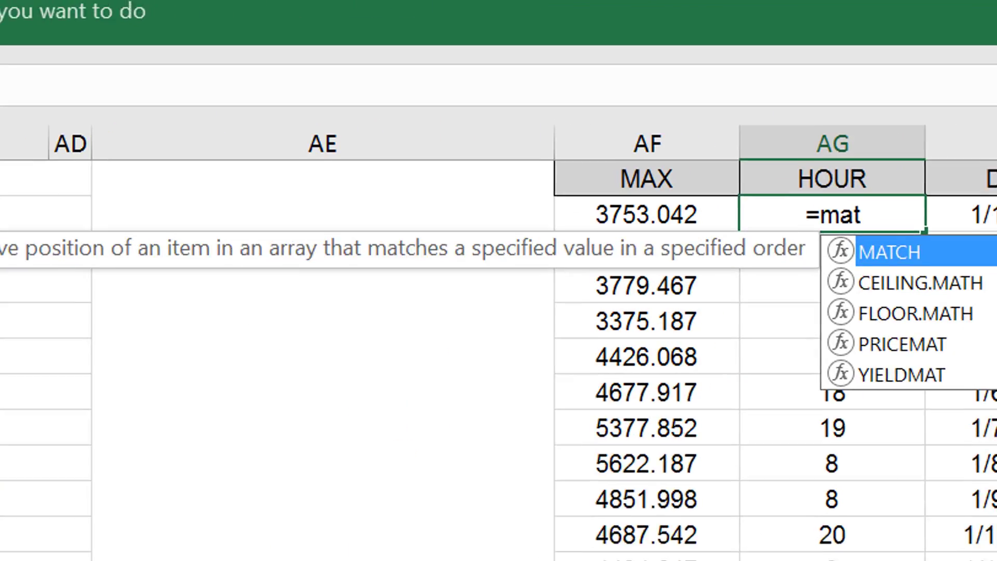
{"action": "key", "text": "Tab"}
{"action": "type", "text": "max*"}
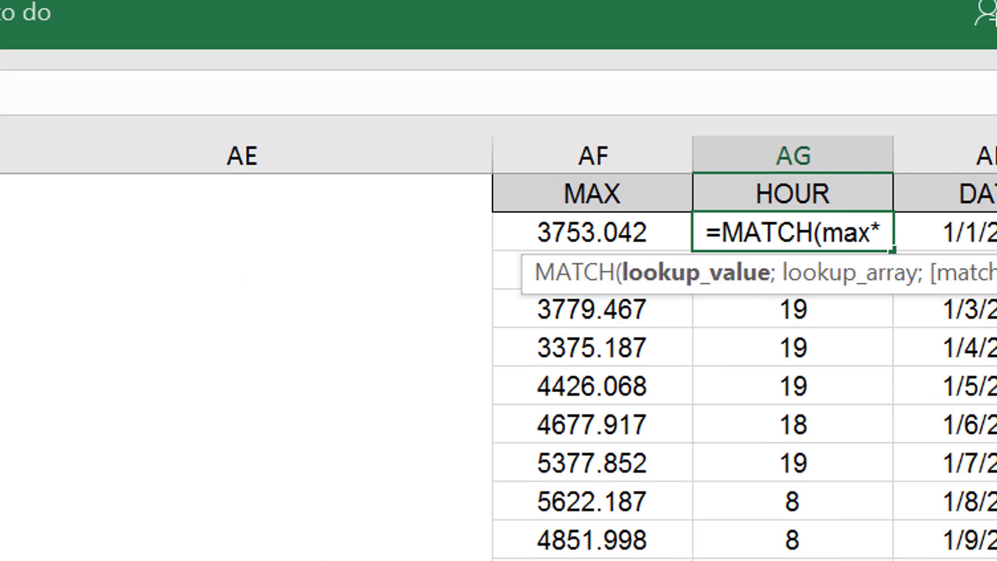
{"action": "key", "text": "BackSpace"}
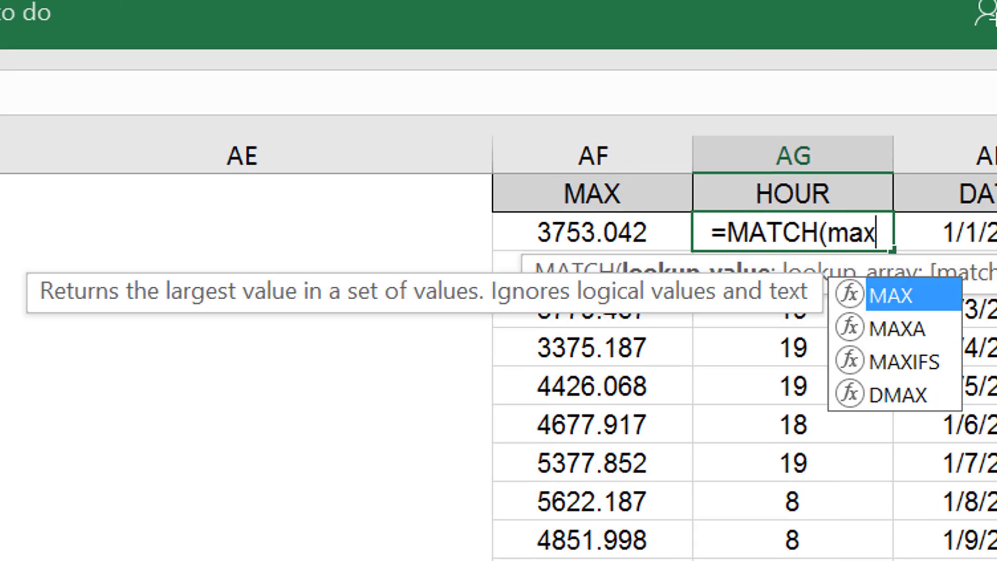
{"action": "type", "text": "("}
{"action": "key", "text": "ctrl+Left"}
{"action": "key", "text": "ctrl+Left"}
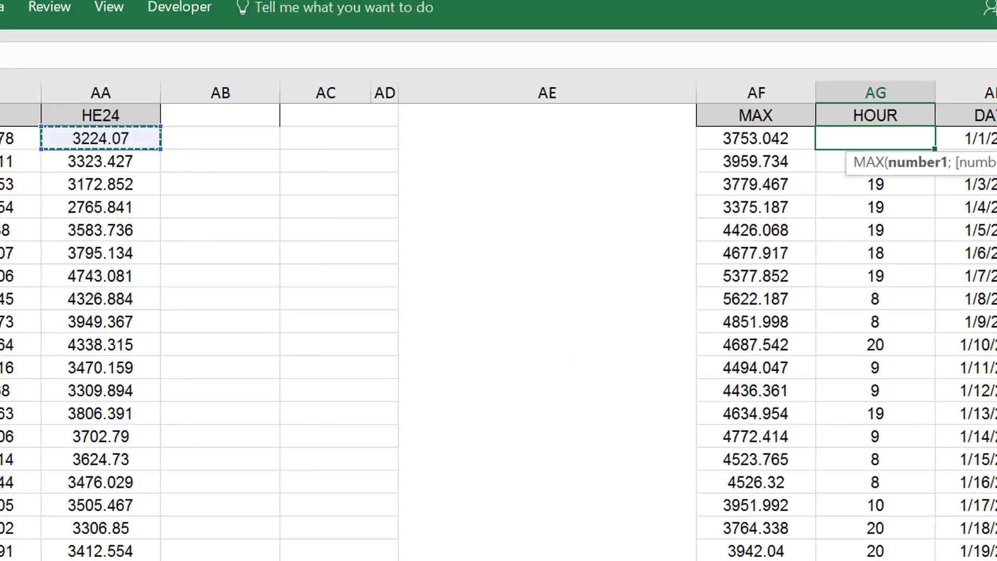
Set the nested MAX range to the hourly loads in D2:AA2
{"action": "key", "text": "ctrl+shift+Left"}
{"action": "key", "text": "Right"}
{"action": "key", "text": "Right"}
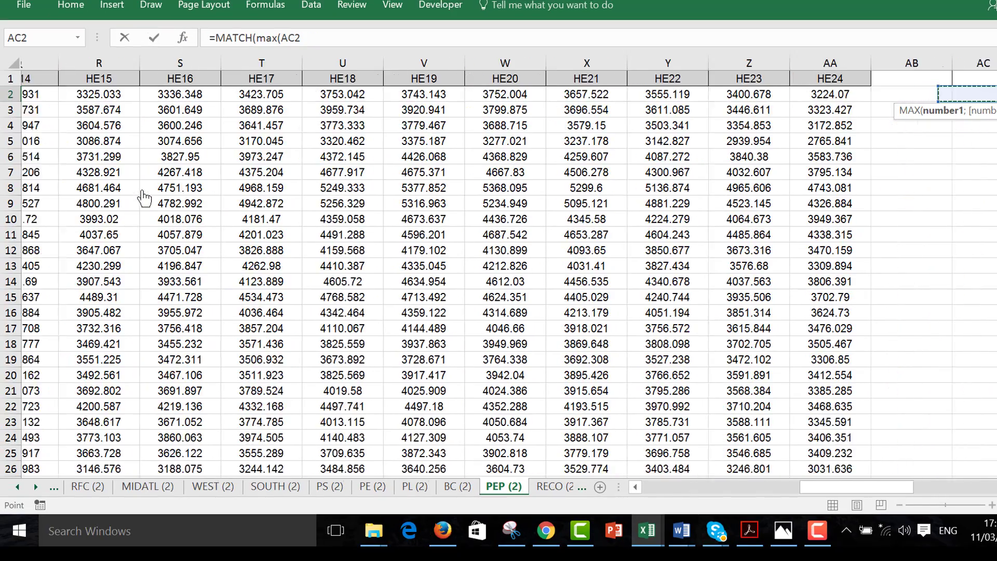
{"action": "key", "text": "Left"}
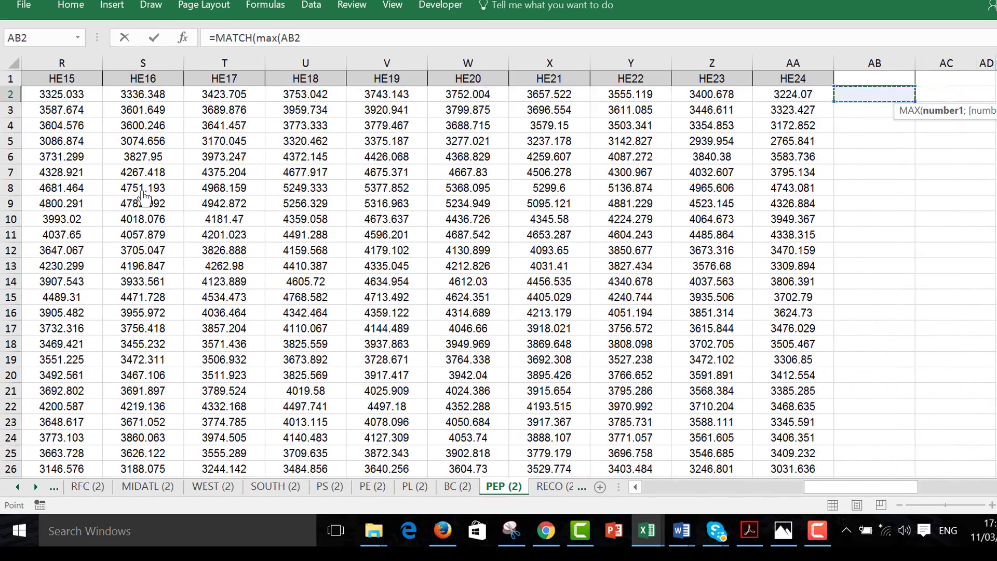
{"action": "key", "text": "Left"}
{"action": "key", "text": "ctrl+shift+Left"}
{"action": "key", "text": "shift+Right"}
{"action": "key", "text": "shift+Right"}
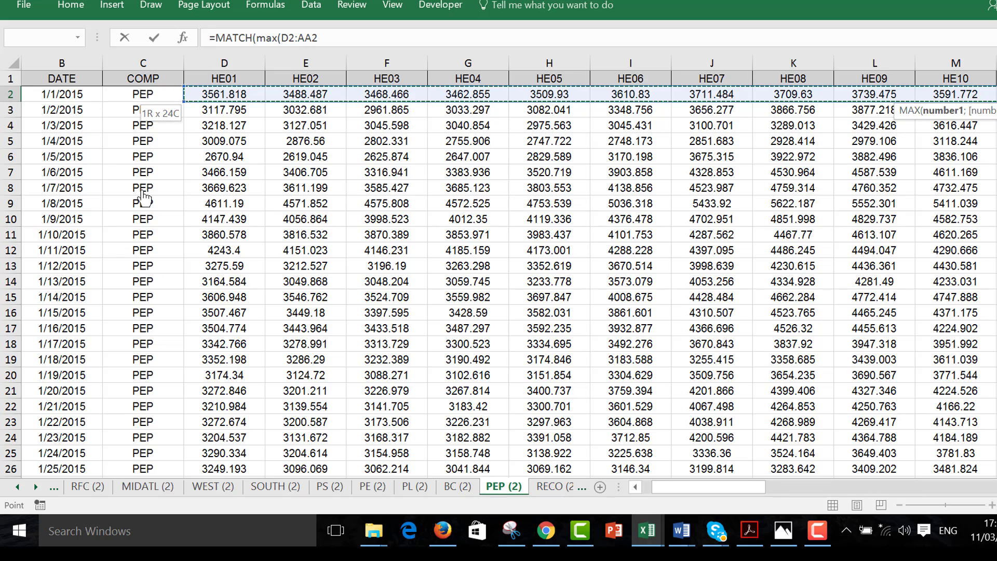
{"action": "type", "text": "("}
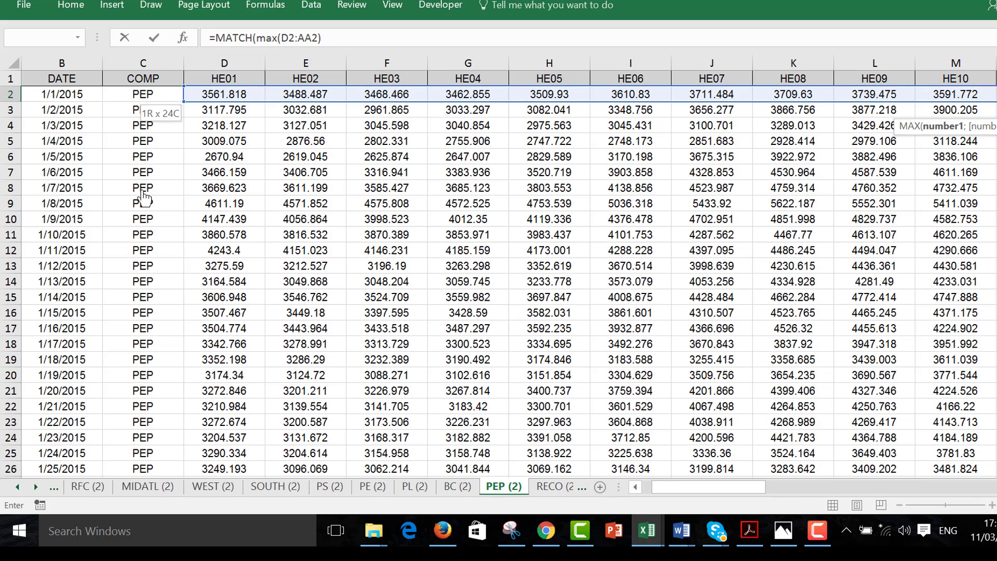
{"action": "type", "text": ";"}
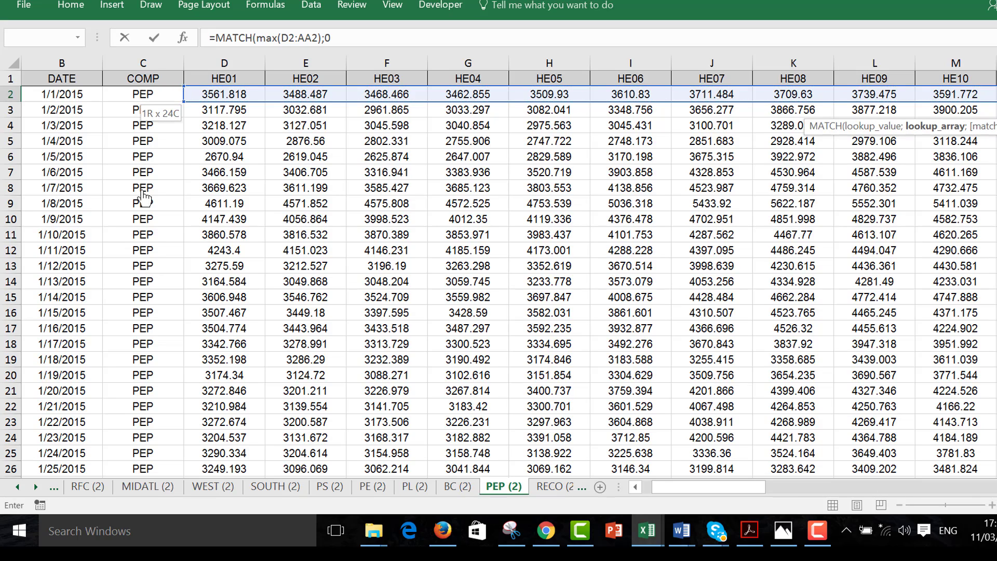
{"action": "type", "text": "0"}
Try to calculate the peak hour in AG2 with =MATCH(MAX(D2:AA2);0)
{"action": "key", "text": "Return"}
{"action": "key", "text": "Return"}
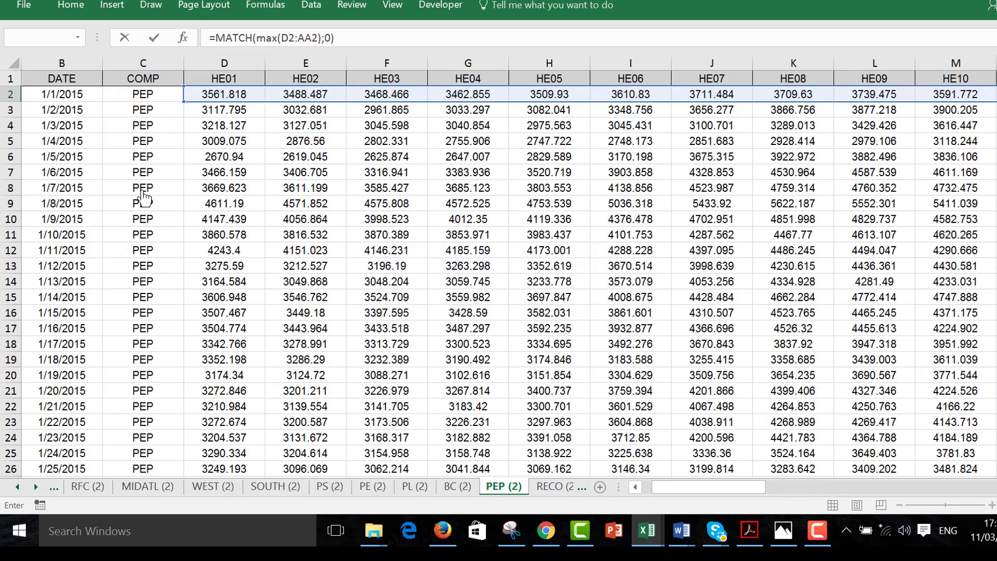
{"action": "key", "text": "Right"}
{"action": "key", "text": "Up"}
{"action": "key", "text": "Left"}
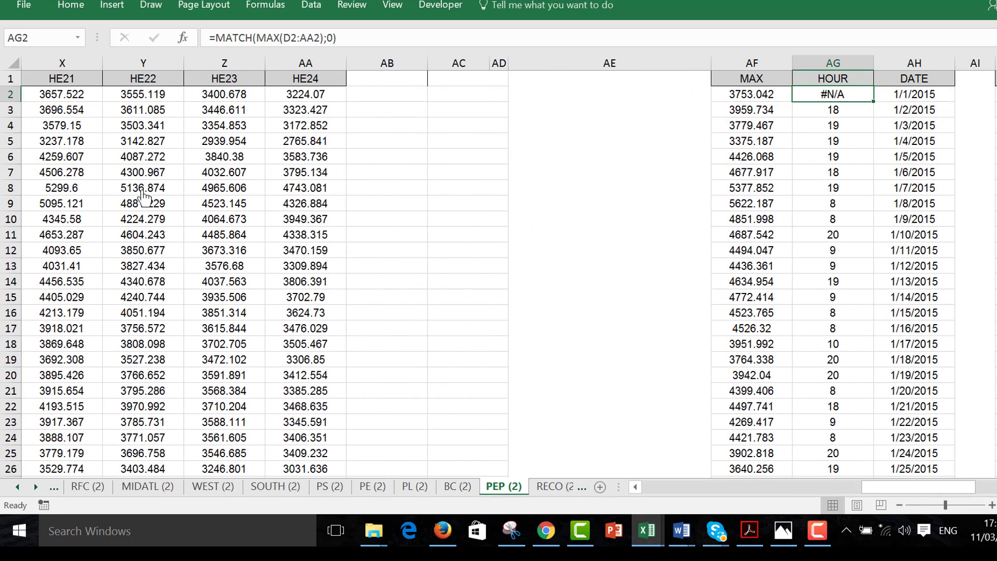
Check the arguments of the MATCH formula in AG2 without changing them
{"action": "key", "text": "F2"}
{"action": "key", "text": "Left"}
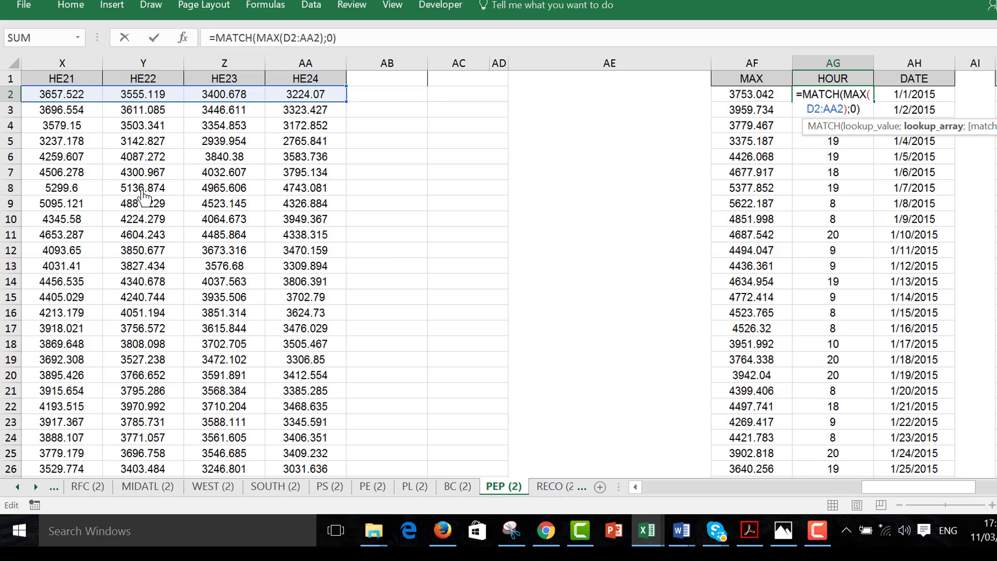
{"action": "key", "text": "Escape"}
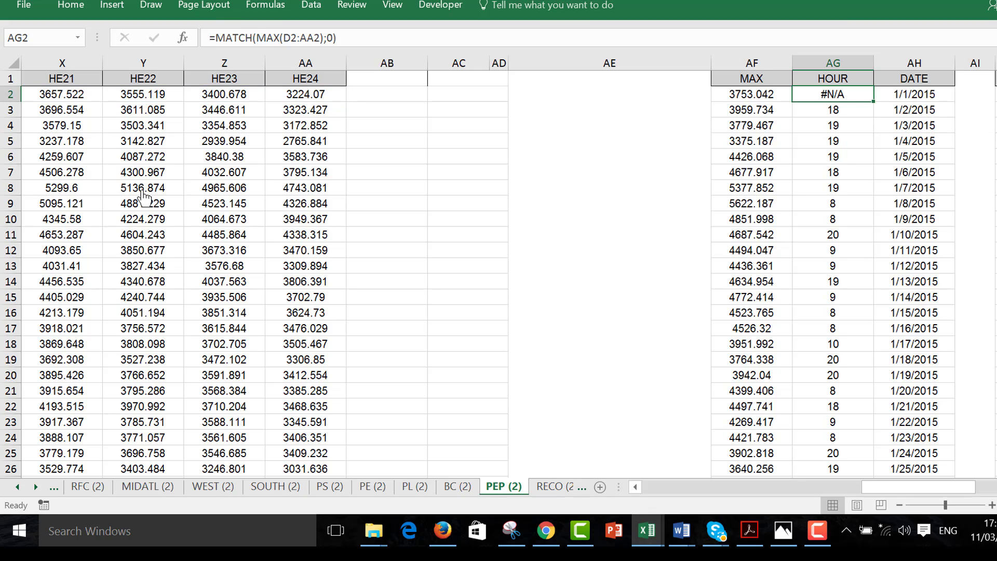
{"action": "key", "text": "Left"}
{"action": "key", "text": "Right"}
{"action": "key", "text": "F2"}
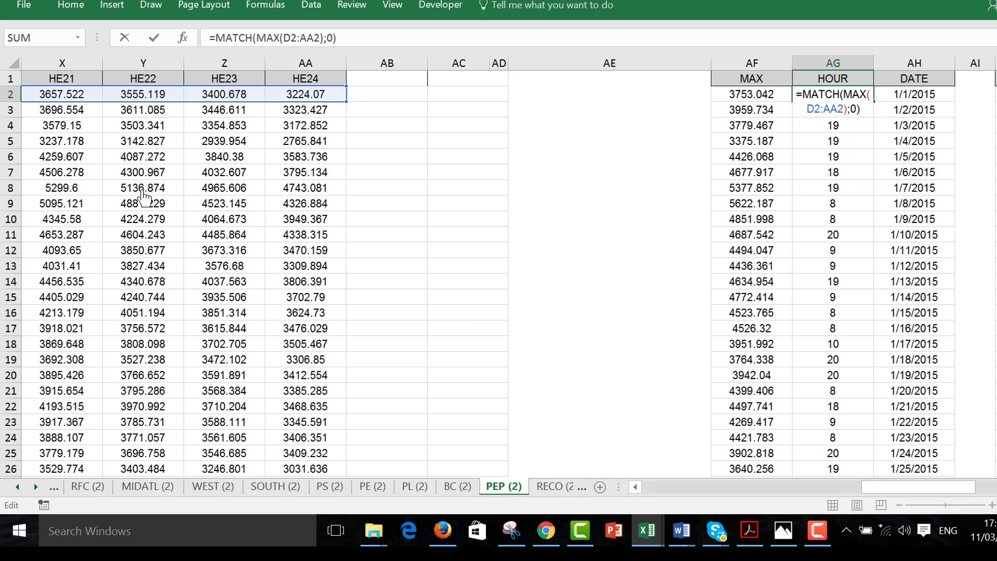
{"action": "key", "text": "Escape"}
Restart the formula in AG2 as a MATCH function with MAX nested as its lookup value
{"action": "type", "text": "=ma"}
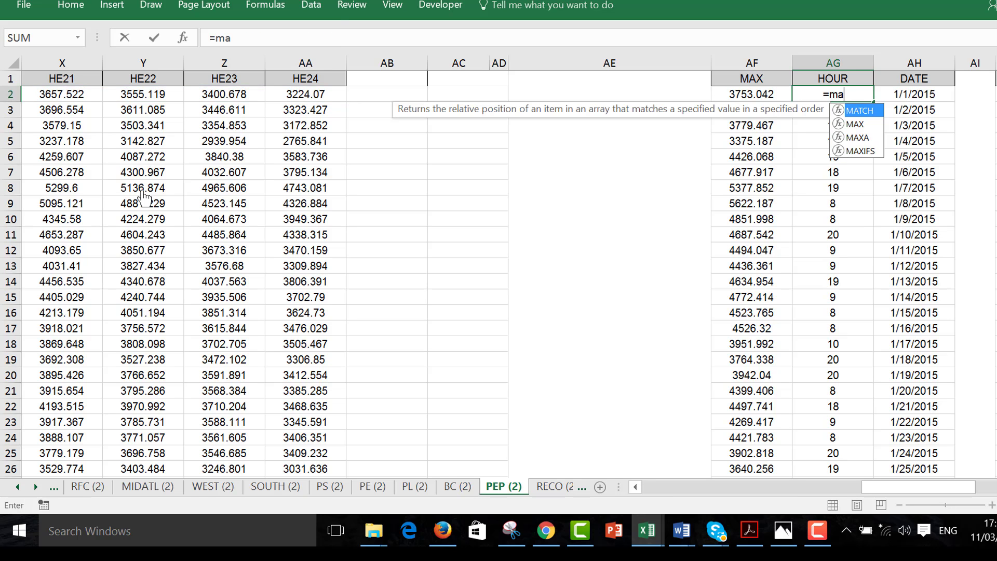
{"action": "key", "text": "Tab"}
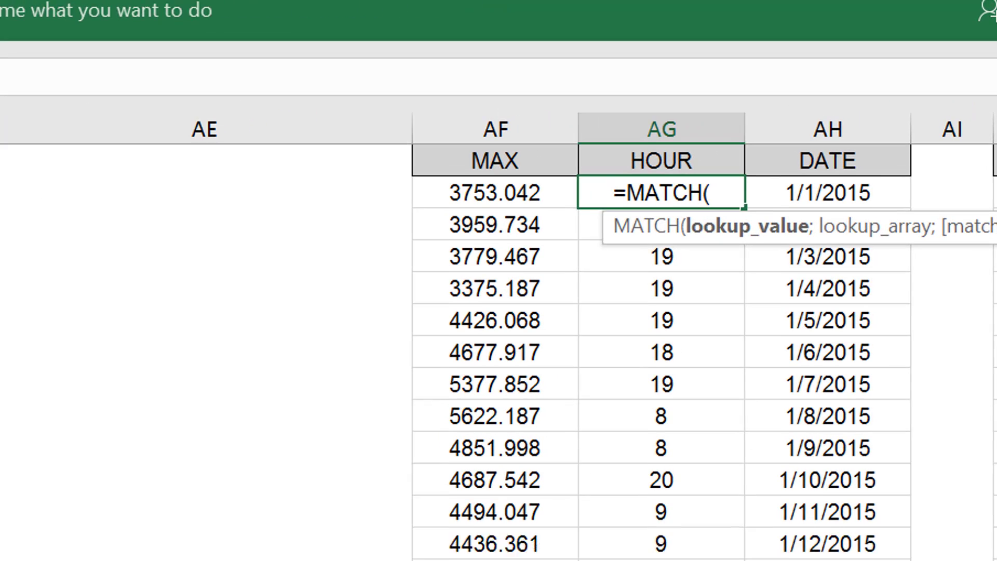
{"action": "type", "text": "max"}
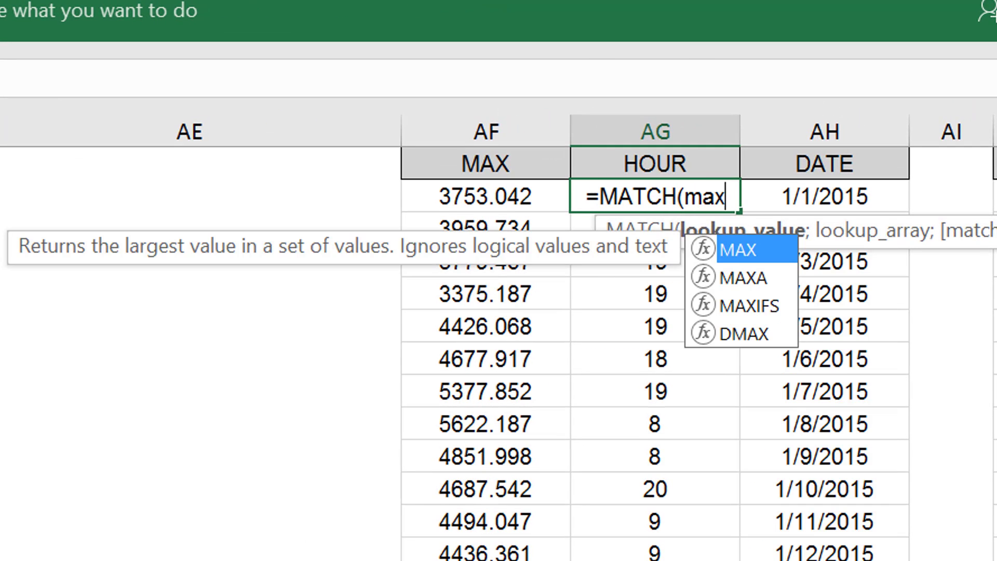
{"action": "type", "text": ")"}
{"action": "key", "text": "BackSpace"}
{"action": "type", "text": "("}
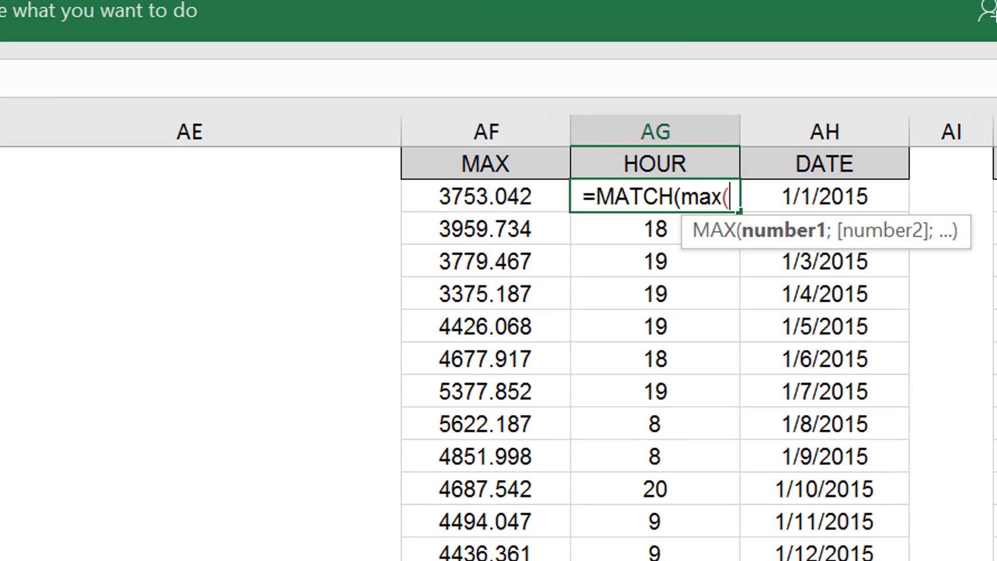
Complete the AG2 formula as =MATCH(MAX(D2:AA2);D2:AA2;0) to return the first day's peak hour
{"action": "key", "text": "Left"}
{"action": "key", "text": "Left"}
{"action": "key", "text": "Left"}
{"action": "key", "text": "Left"}
{"action": "key", "text": "Left"}
{"action": "key", "text": "ctrl+shift+Left"}
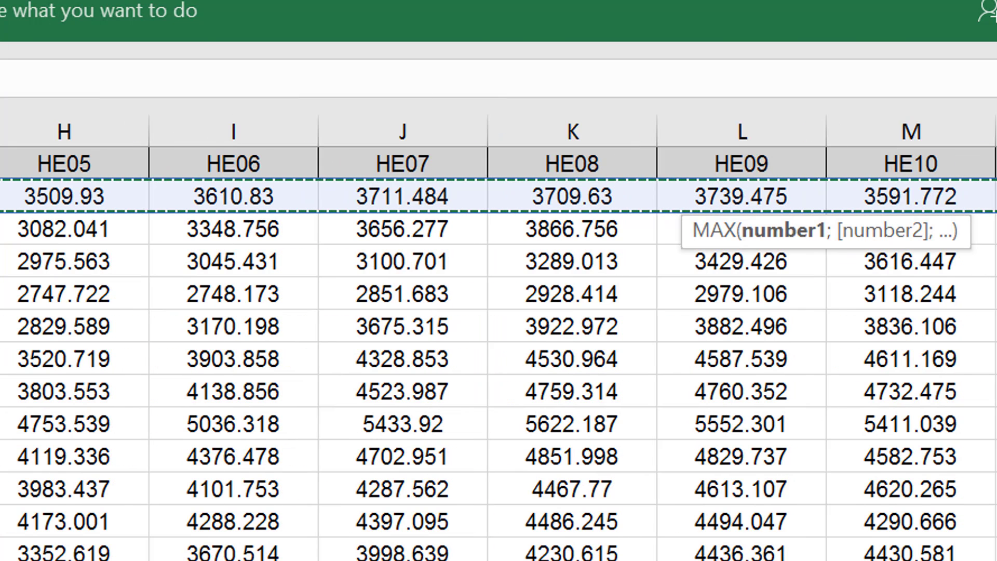
{"action": "type", "text": ");"}
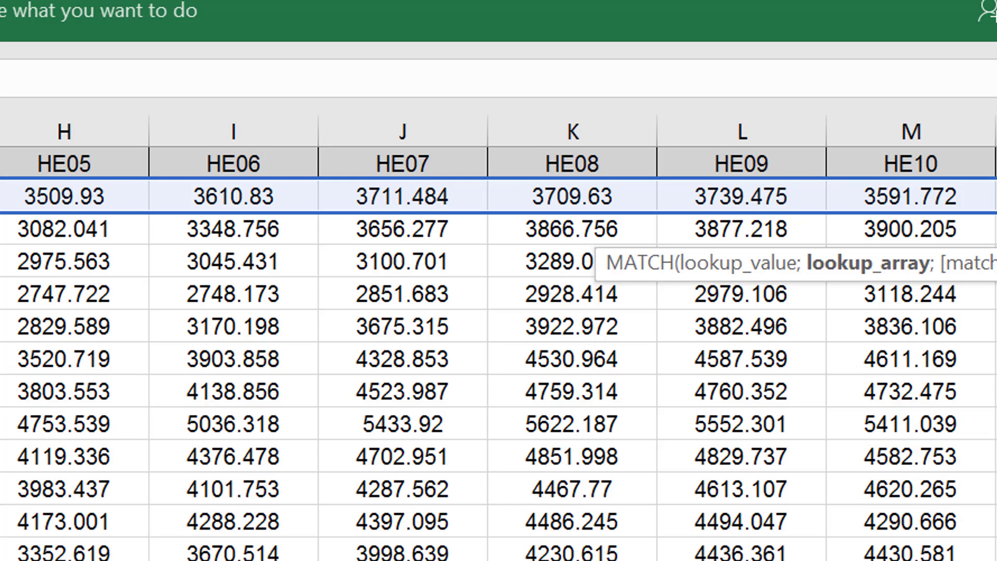
{"action": "key", "text": "ctrl+shift+Right"}
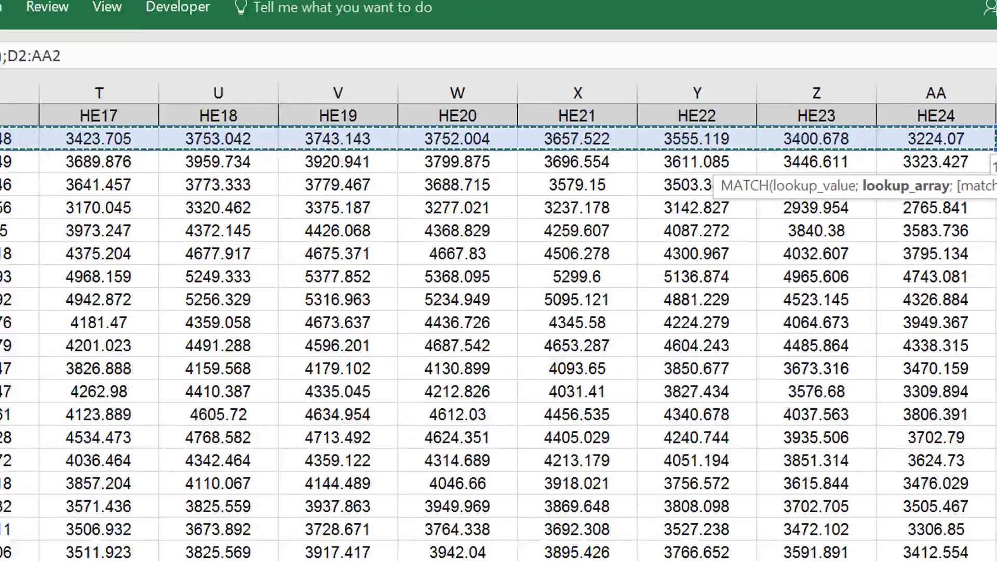
{"action": "type", "text": ";0"}
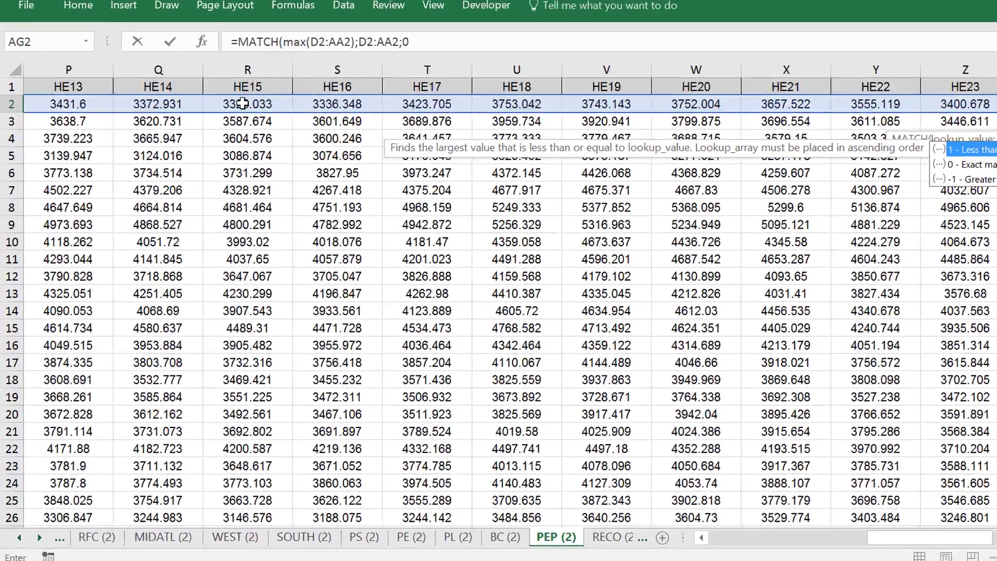
{"action": "type", "text": ")"}
{"action": "key", "text": "Return"}
{"action": "key", "text": "Up"}
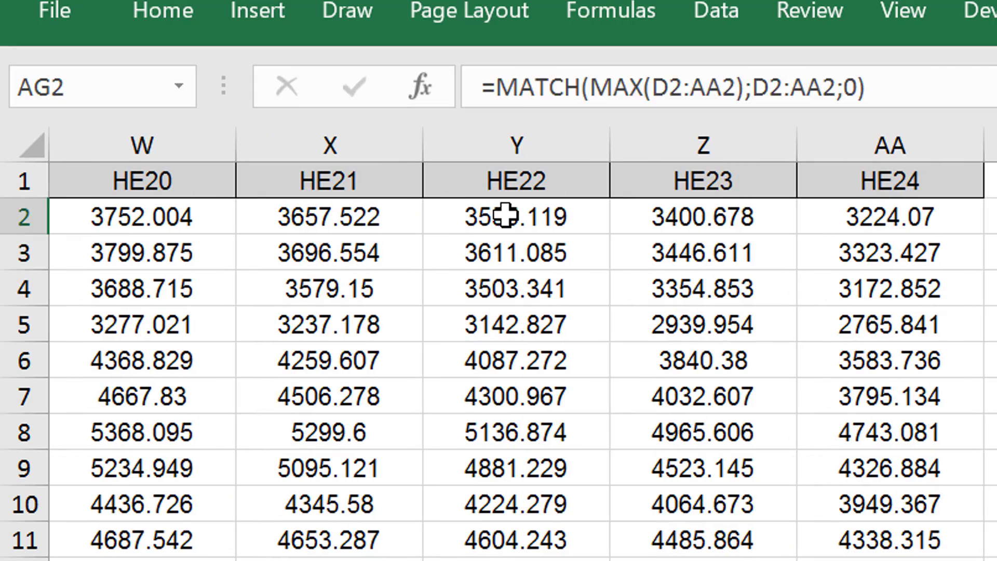
Compare the recalculated peak hour in AG2 with the maximum load in AF2
{"action": "key", "text": "Up"}
{"action": "key", "text": "Down"}
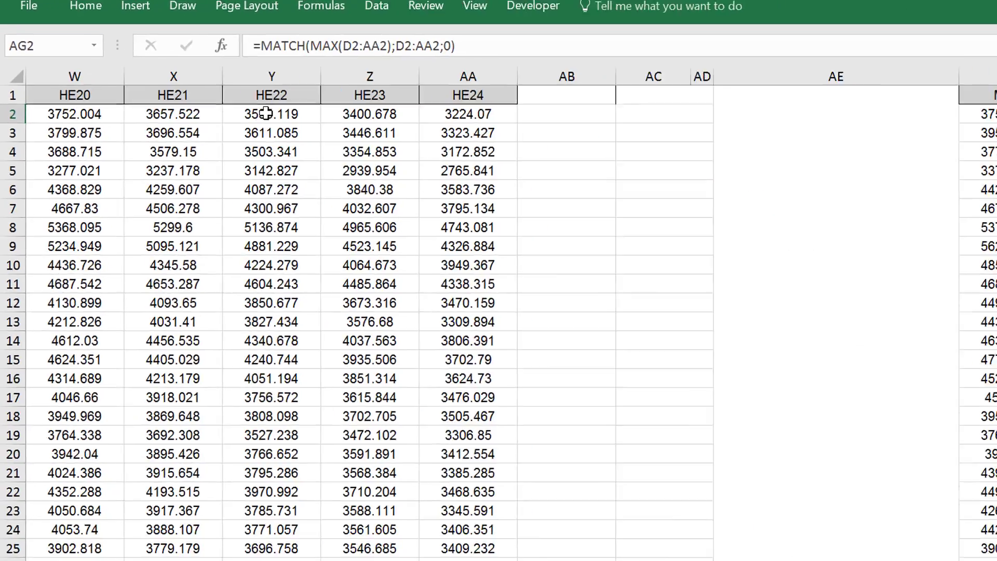
{"action": "key", "text": "Left"}
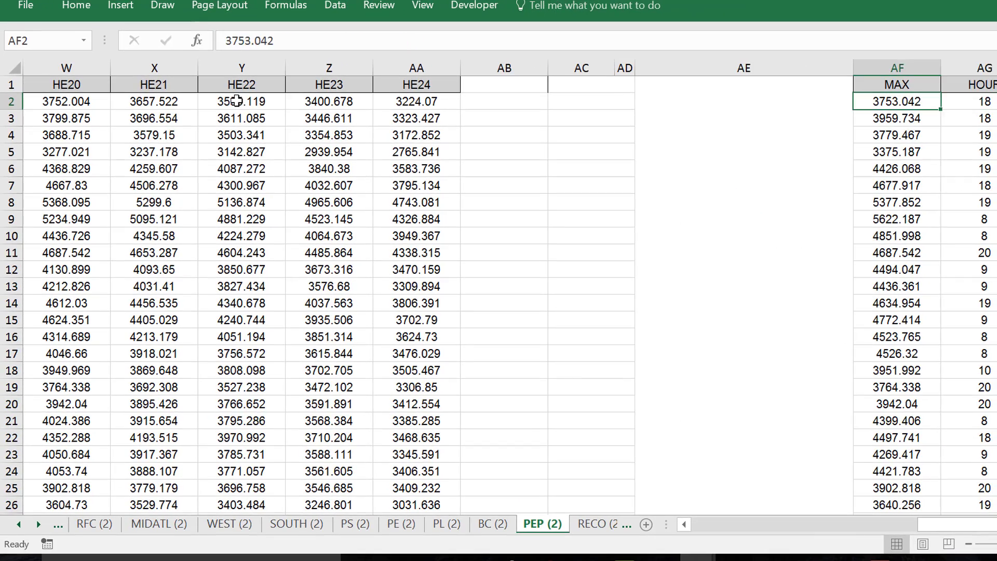
{"action": "key", "text": "Right"}
{"action": "key", "text": "Left"}
{"action": "key", "text": "F2"}
{"action": "key", "text": "BackSpace"}
{"action": "key", "text": "BackSpace"}
{"action": "key", "text": "BackSpace"}
{"action": "key", "text": "BackSpace"}
{"action": "key", "text": "BackSpace"}
{"action": "key", "text": "BackSpace"}
{"action": "key", "text": "BackSpace"}
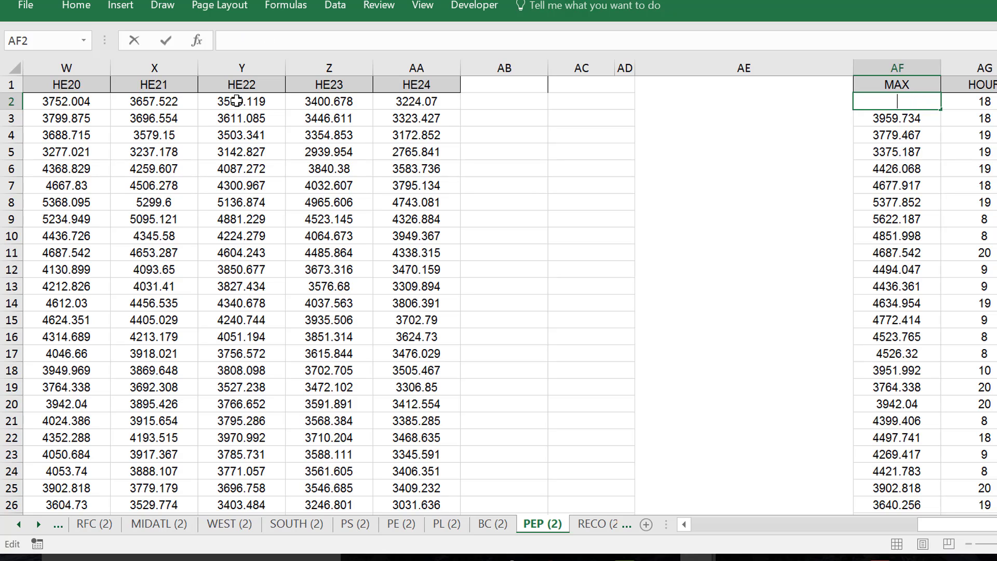
{"action": "key", "text": "Escape"}
Review the finished MATCH formula in AG2 alongside the neighbouring MAX cell AF2
{"action": "key", "text": "Right"}
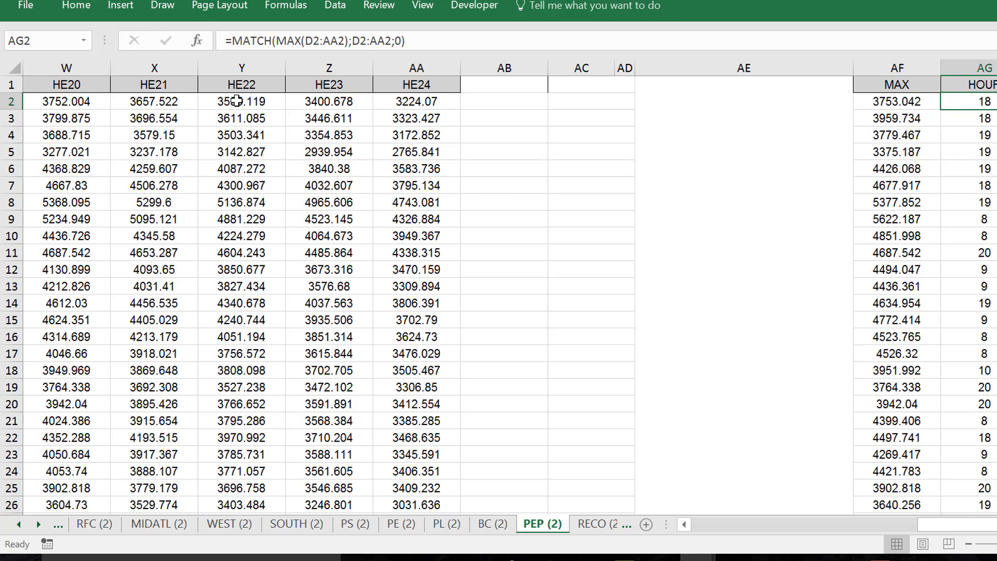
{"action": "key", "text": "Left"}
{"action": "key", "text": "Right"}
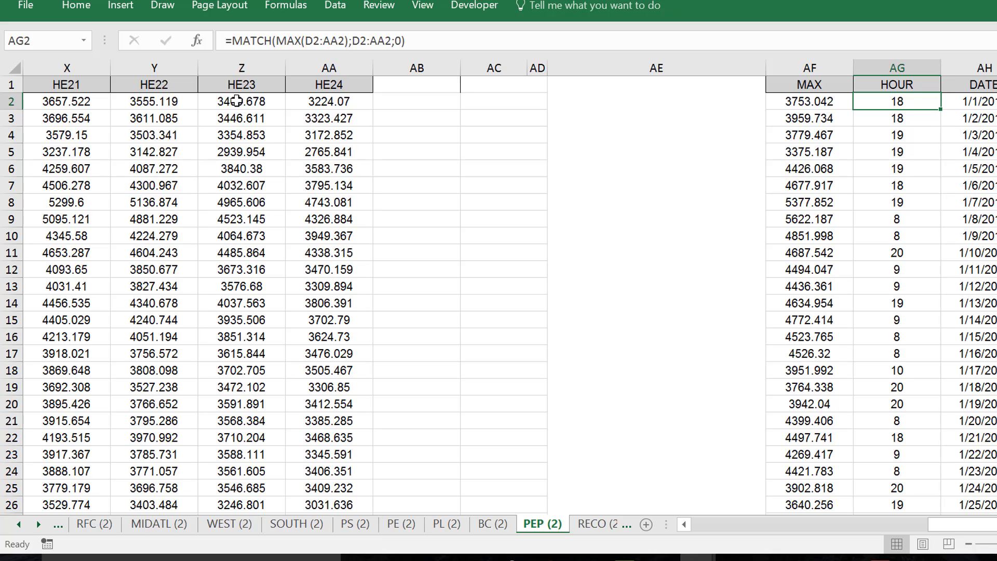
{"action": "key", "text": "Left"}
{"action": "key", "text": "Right"}
Return to the Sheet List and go through the Generation and load factor sheets to the Daily Load sheet
{"action": "key", "text": "alt+Left"}
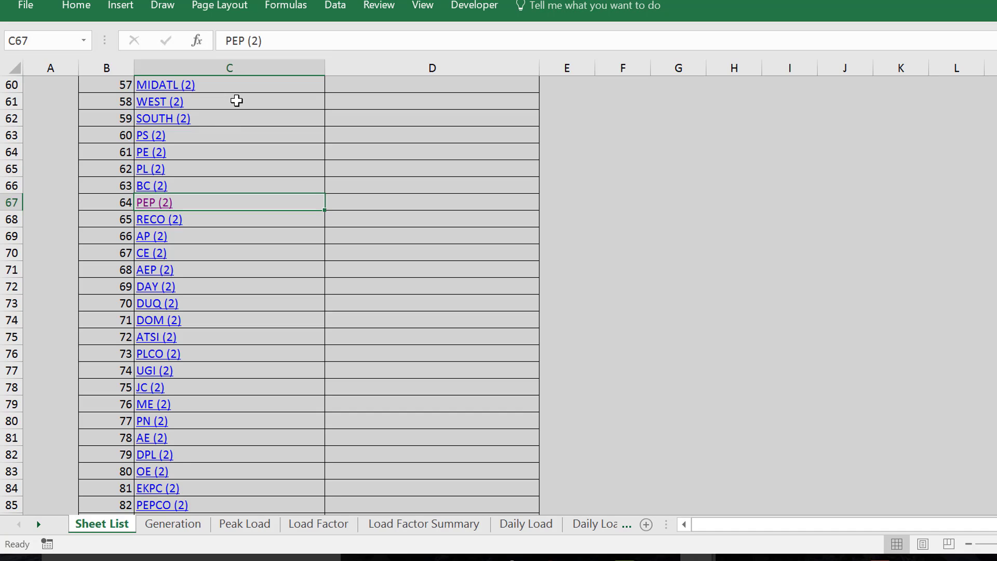
{"action": "key", "text": "ctrl+Page_Down"}
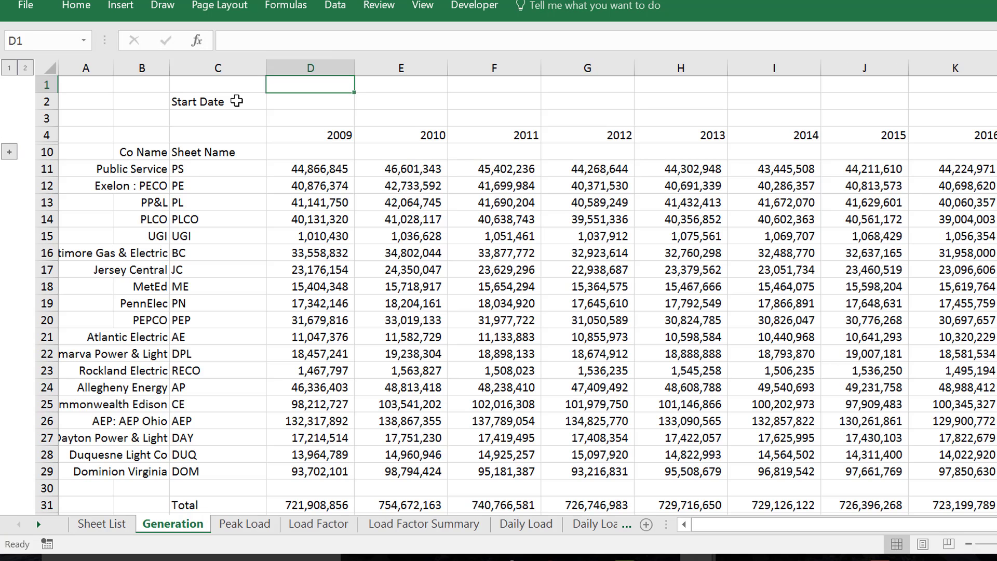
{"action": "key", "text": "ctrl+Page_Down"}
{"action": "key", "text": "ctrl+Page_Down"}
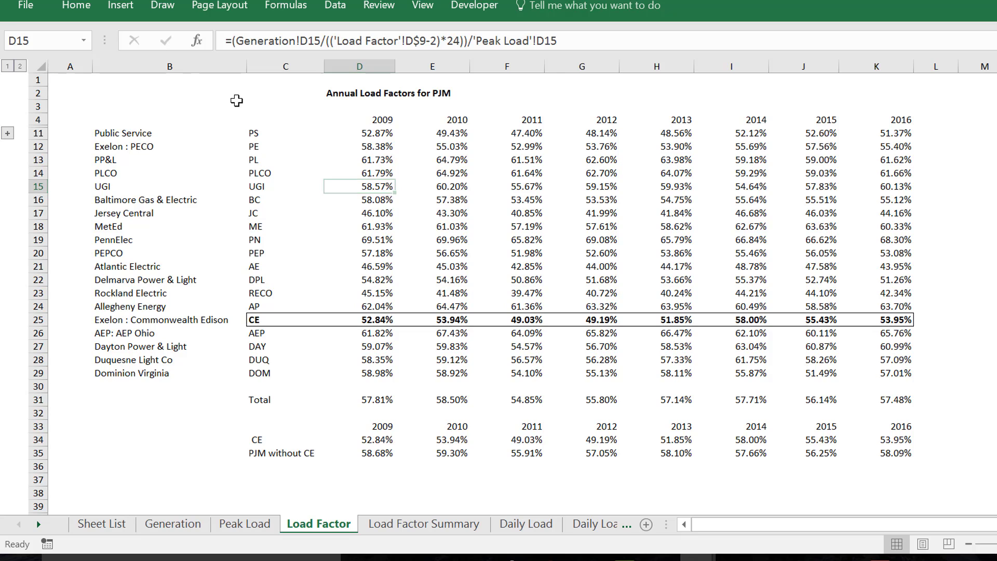
{"action": "key", "text": "ctrl+Page_Down"}
{"action": "key", "text": "ctrl+Page_Down"}
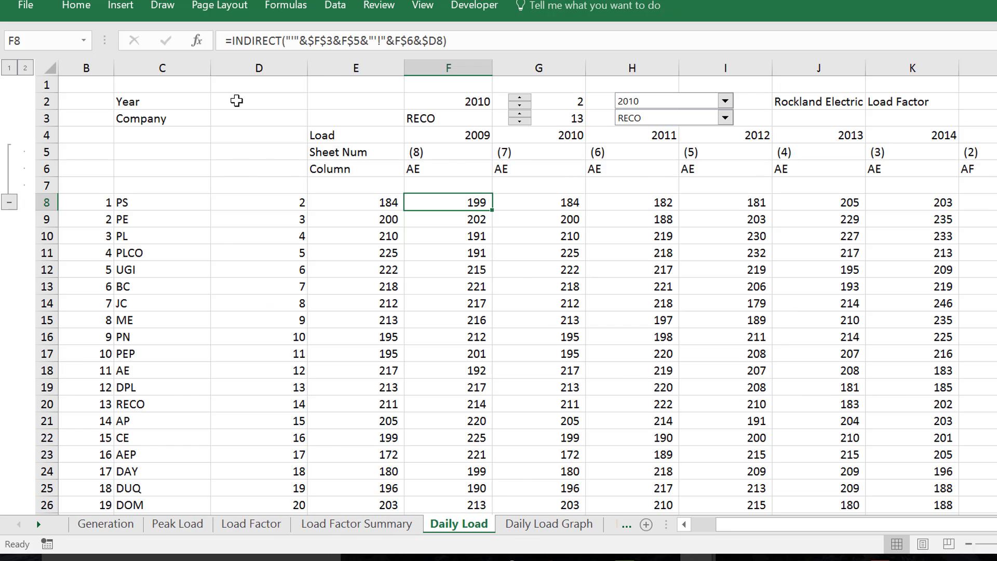
Go through the sheets to Max Hour and examine the INDEX formula in E11 and the header rows above it
{"action": "key", "text": "ctrl+Page_Down"}
{"action": "key", "text": "ctrl+Page_Down"}
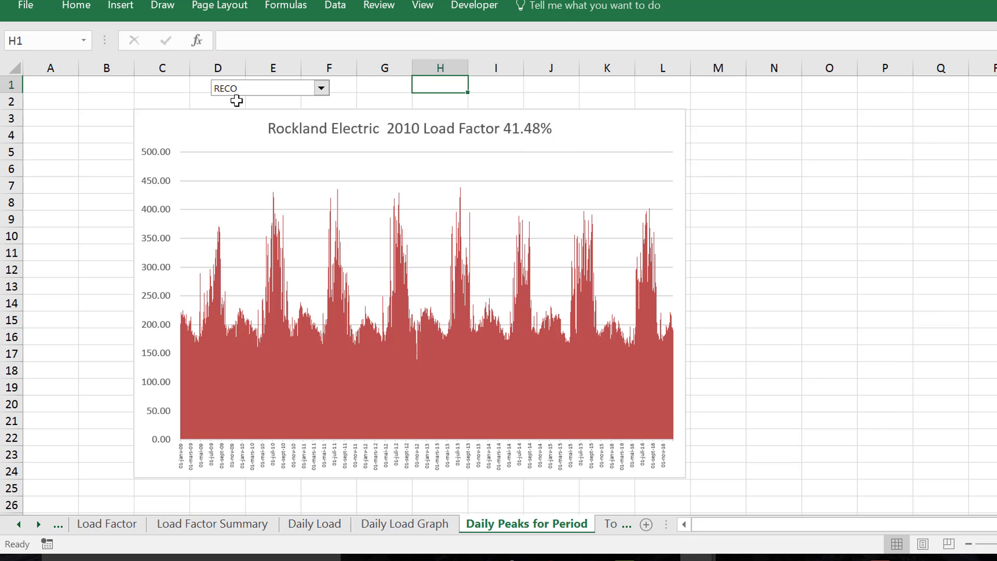
{"action": "key", "text": "ctrl+Page_Down"}
{"action": "key", "text": "ctrl+Page_Down"}
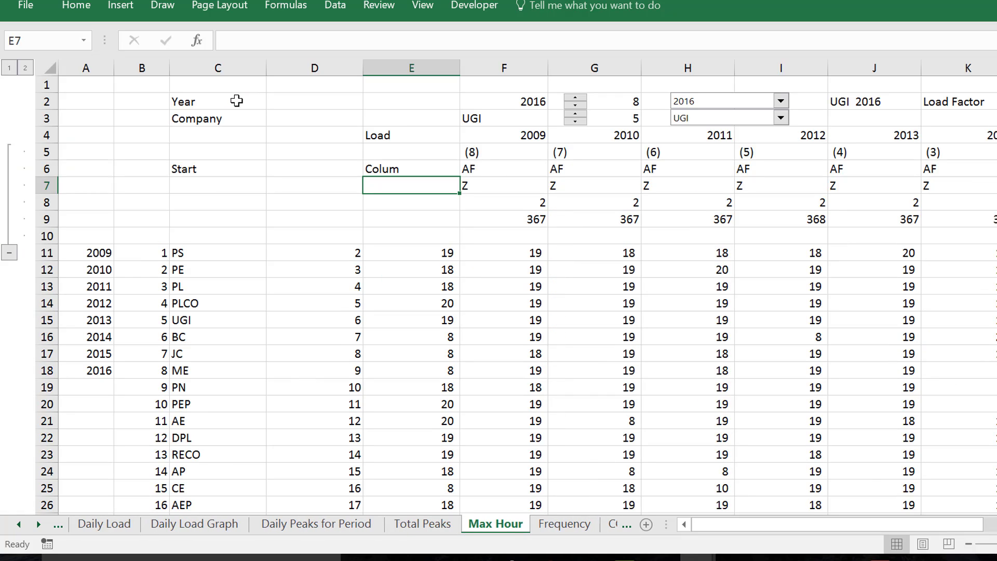
{"action": "key", "text": "Down"}
{"action": "key", "text": "Down"}
{"action": "key", "text": "Down"}
{"action": "key", "text": "Down"}
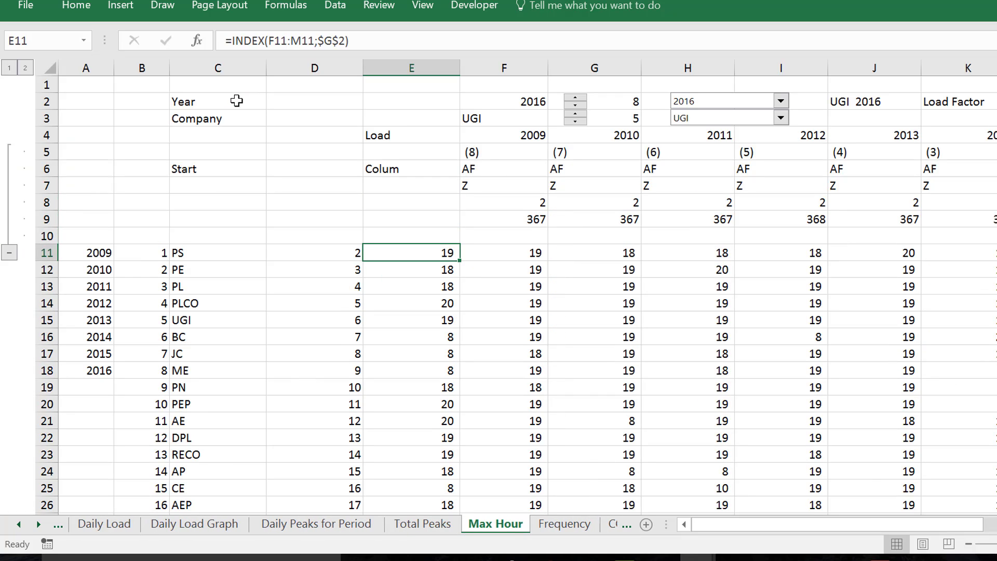
{"action": "key", "text": "Up"}
{"action": "key", "text": "Up"}
{"action": "key", "text": "Up"}
{"action": "key", "text": "Up"}
{"action": "key", "text": "Up"}
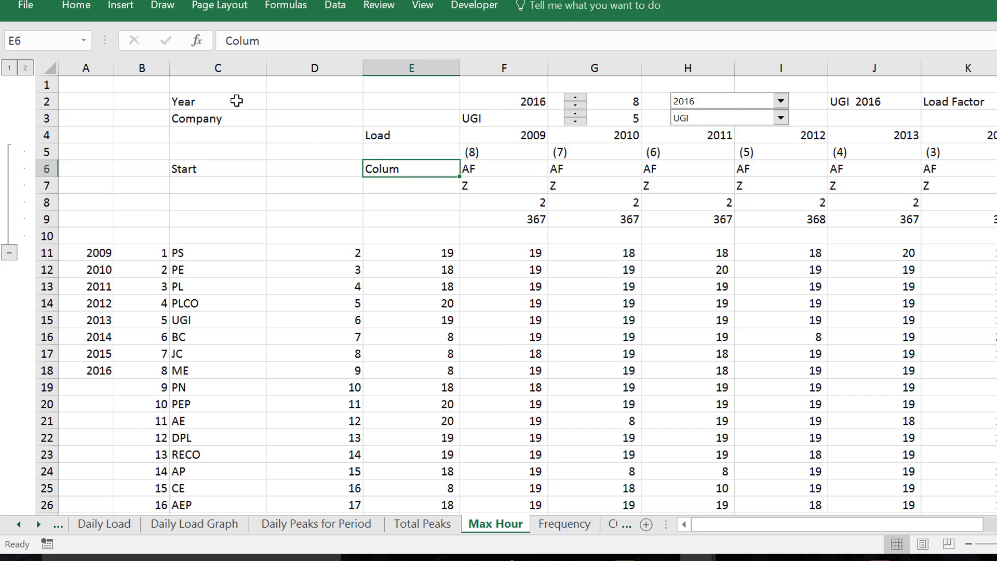
Inspect the cells referenced by the VALUE and INDIRECT formula in F11 of the Max Hour sheet
{"action": "key", "text": "Right"}
{"action": "key", "text": "Right"}
{"action": "key", "text": "Down"}
{"action": "key", "text": "Down"}
{"action": "key", "text": "Down"}
{"action": "key", "text": "Down"}
{"action": "key", "text": "Left"}
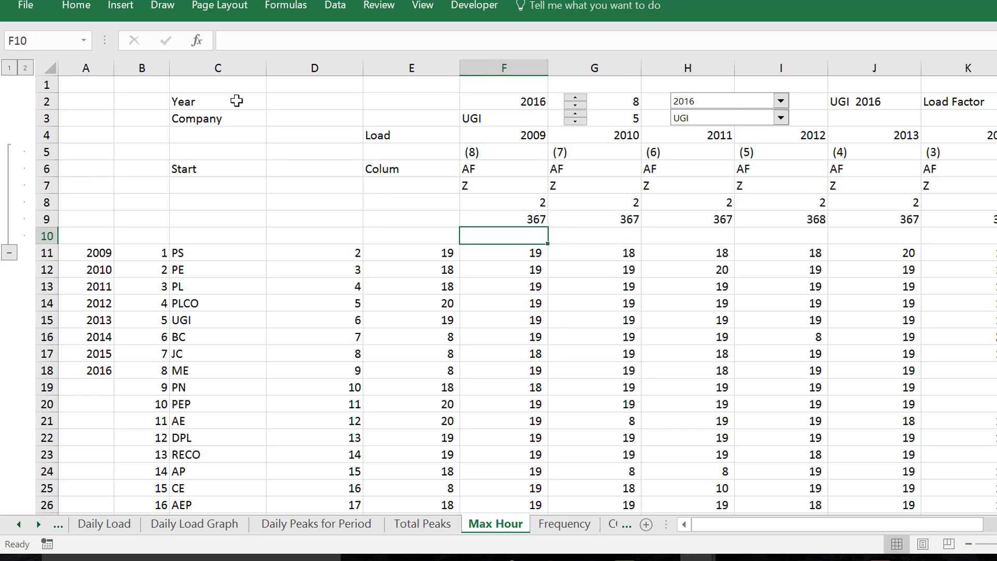
{"action": "key", "text": "Left"}
{"action": "key", "text": "Down"}
{"action": "key", "text": "Right"}
{"action": "key", "text": "F2"}
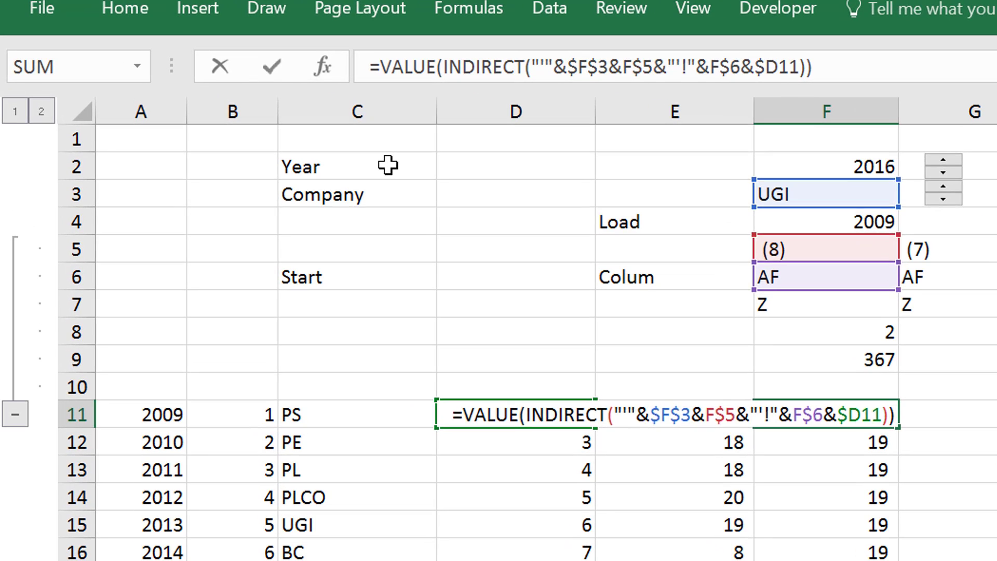
{"action": "key", "text": "Escape"}
Delete rows 7 to 9, which hold the Z column letters and the start and end row numbers
{"action": "key", "text": "Up"}
{"action": "key", "text": "Up"}
{"action": "key", "text": "Up"}
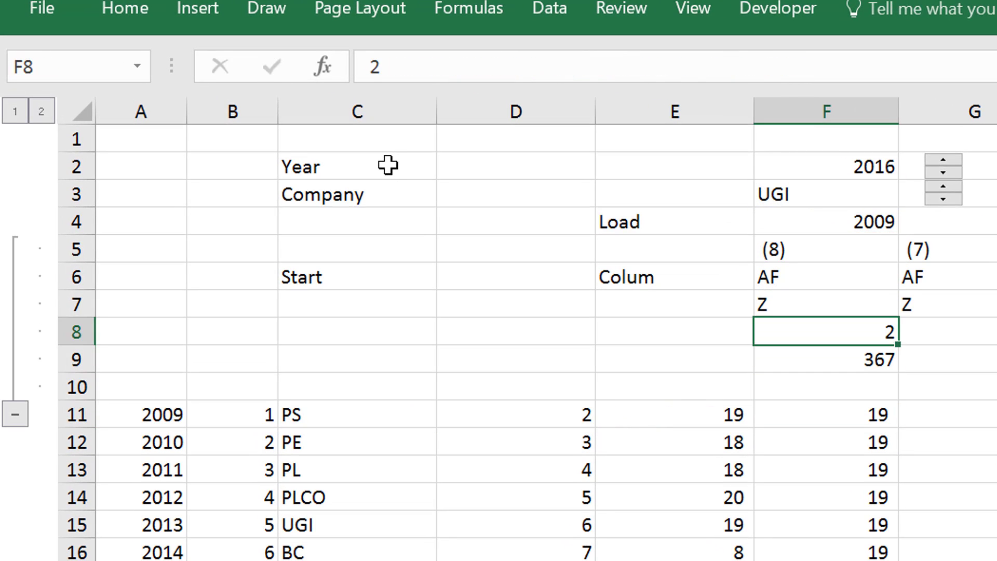
{"action": "key", "text": "Up"}
{"action": "key", "text": "shift+space"}
{"action": "key", "text": "shift+Down"}
{"action": "key", "text": "shift+Down"}
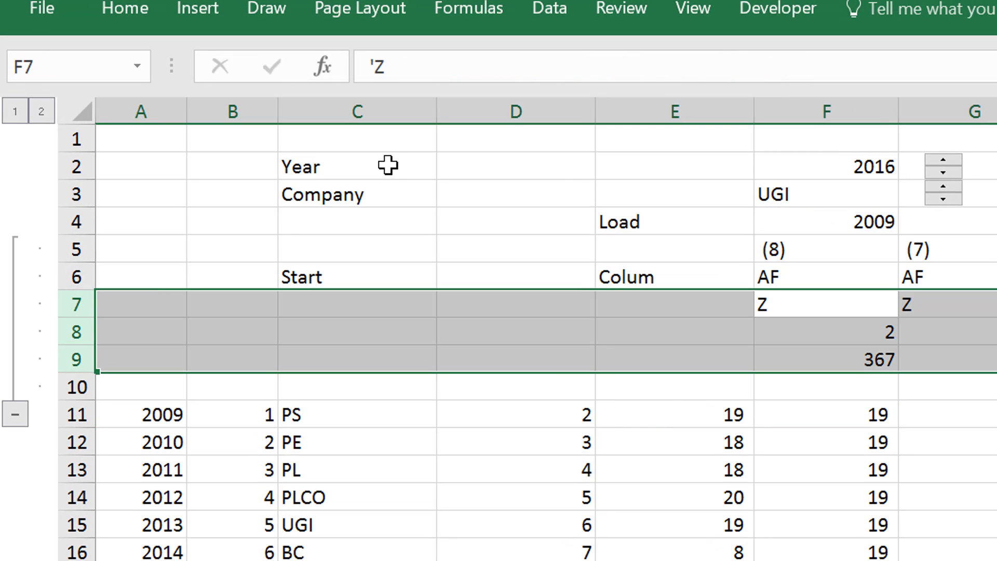
{"action": "key", "text": "ctrl+minus"}
{"action": "key", "text": "Up"}
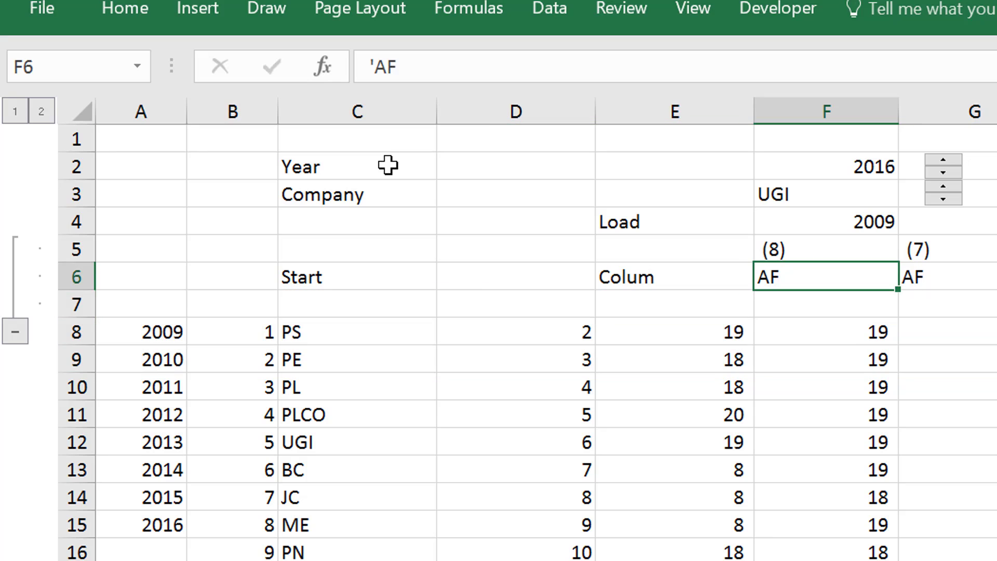
Collapse the grouped rows 5 to 7 and review the peak-hour formulas starting in F8
{"action": "left_click", "coordinate": [15, 331]}
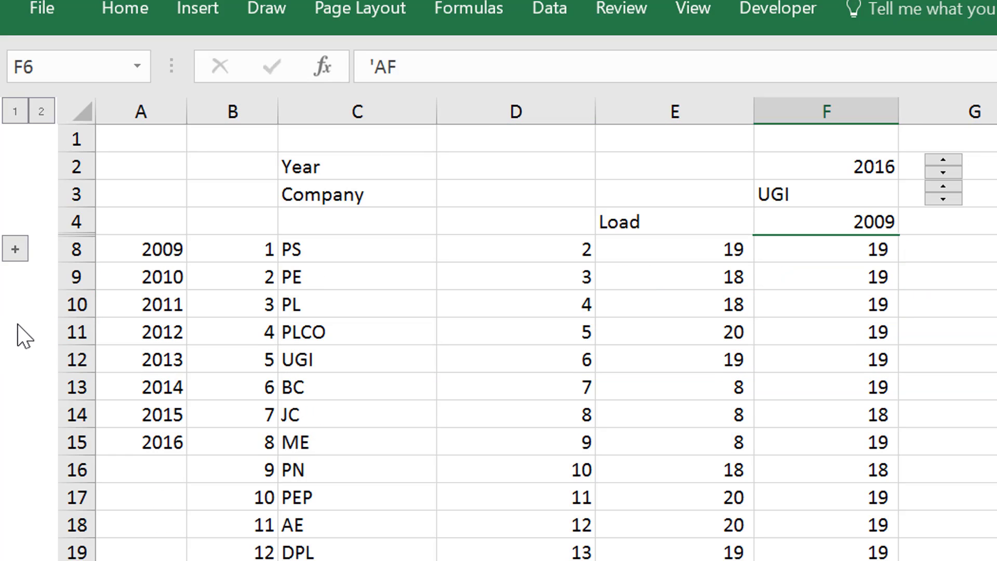
{"action": "key", "text": "Up"}
{"action": "key", "text": "Up"}
{"action": "key", "text": "Down"}
{"action": "key", "text": "Down"}
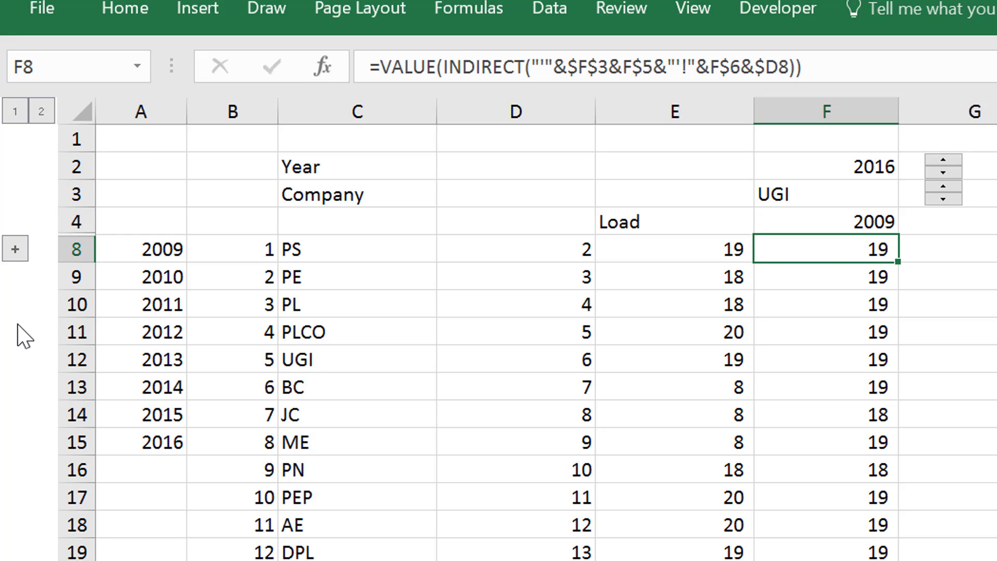
{"action": "key", "text": "Left"}
{"action": "key", "text": "Right"}
{"action": "key", "text": "ctrl+shift+Right"}
{"action": "key", "text": "Down"}
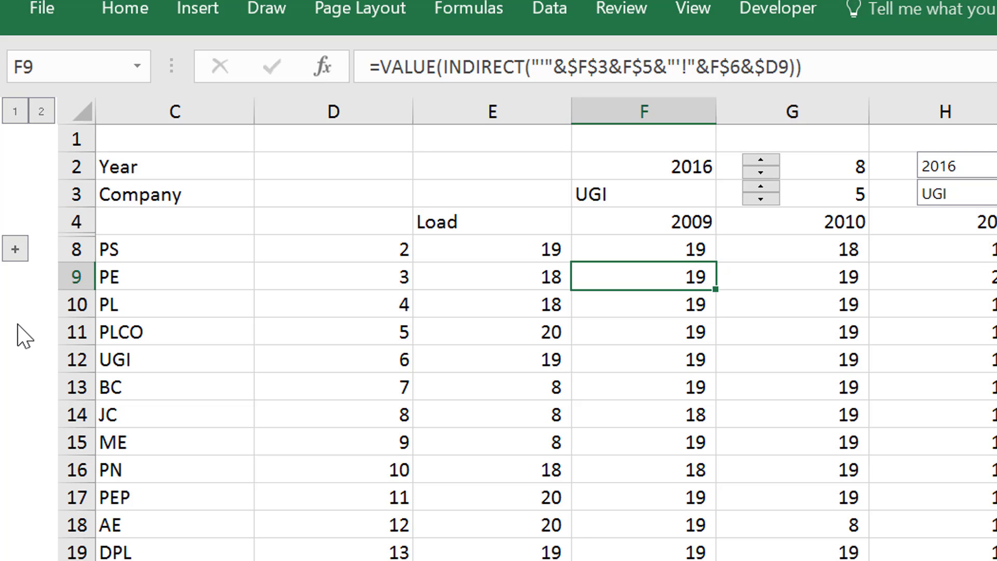
Go to the Frequency sheet and expand the grouped columns C and D beside the hour list
{"action": "key", "text": "ctrl+Page_Down"}
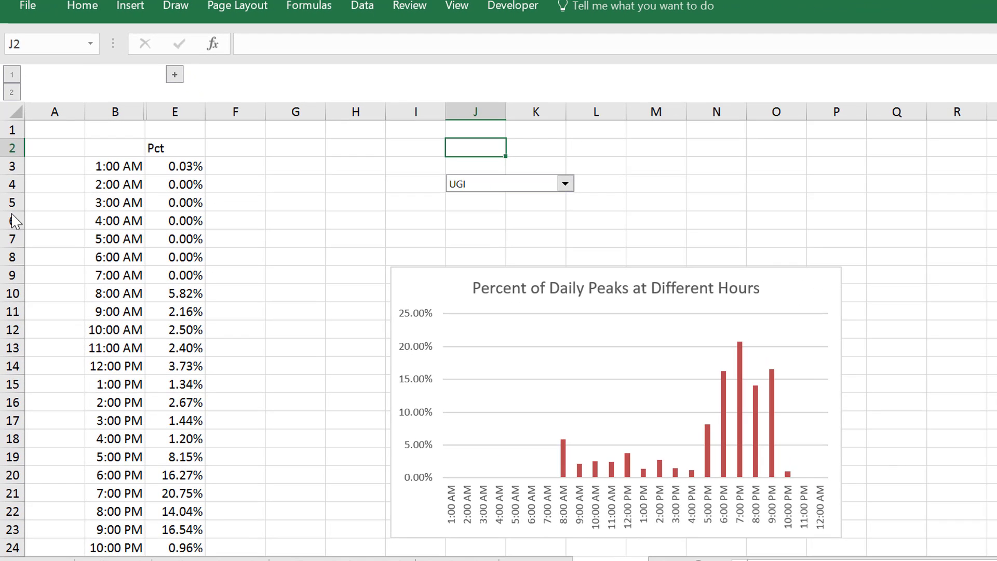
{"action": "key", "text": "Left"}
{"action": "key", "text": "Left"}
{"action": "key", "text": "Left"}
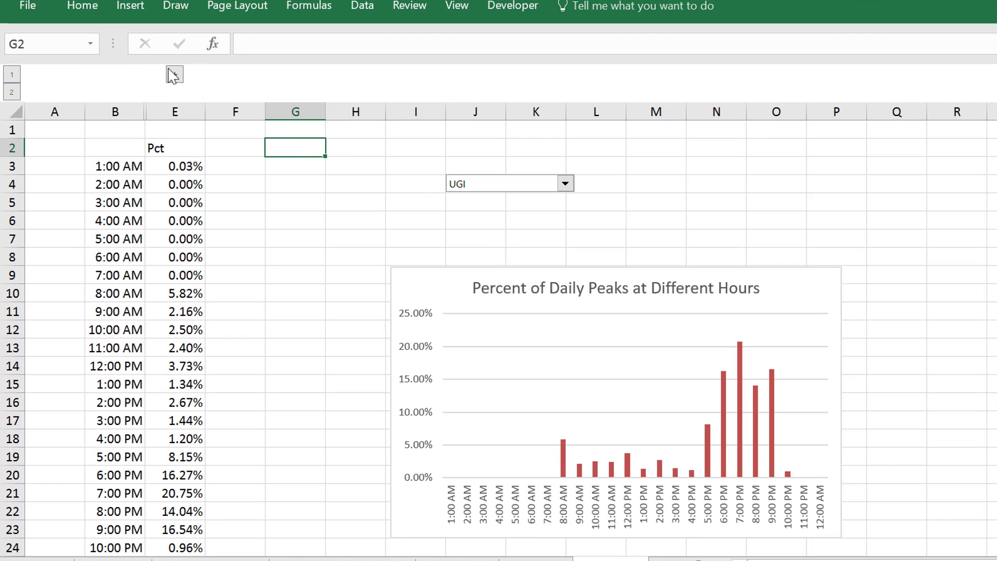
{"action": "left_click", "coordinate": [174, 75]}
{"action": "key", "text": "Down"}
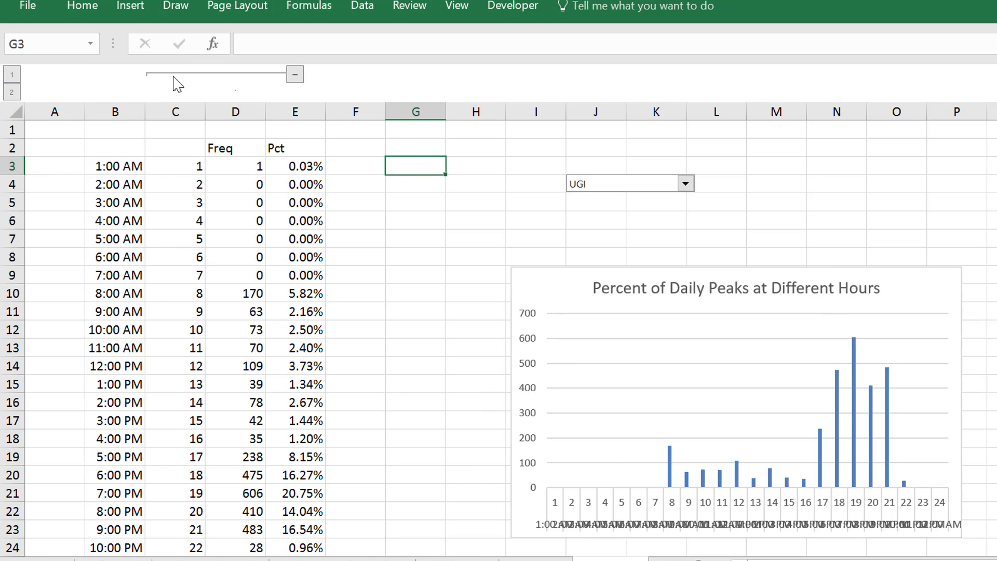
Select D3:D26 and replace the existing formula with the beginning of a new one, =FREQUENCY(
{"action": "key", "text": "Left"}
{"action": "key", "text": "Left"}
{"action": "key", "text": "Left"}
{"action": "key", "text": "ctrl+shift+Down"}
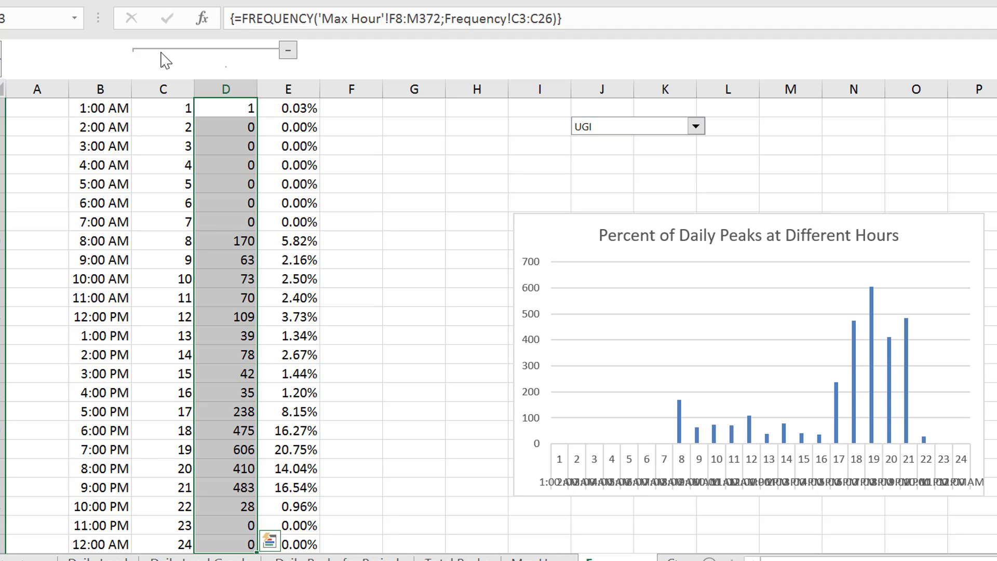
{"action": "key", "text": "F2"}
{"action": "key", "text": "shift+Home"}
{"action": "type", "text": "="}
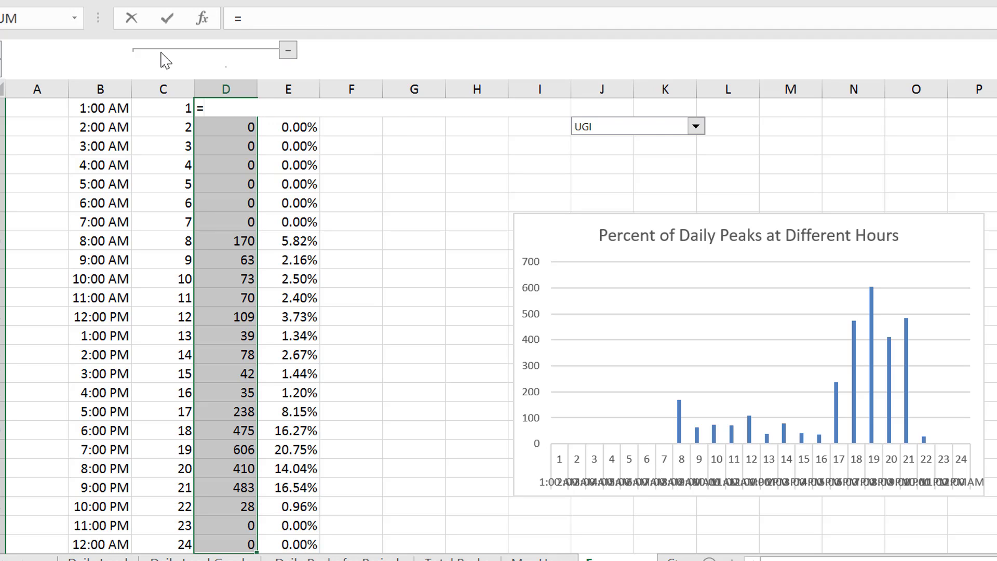
{"action": "type", "text": "fr"}
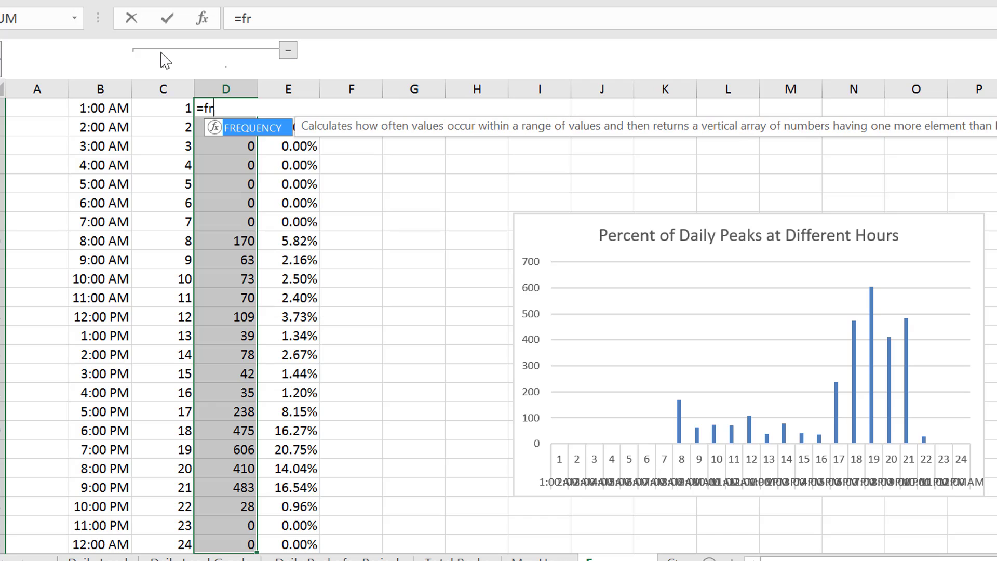
{"action": "key", "text": "Tab"}
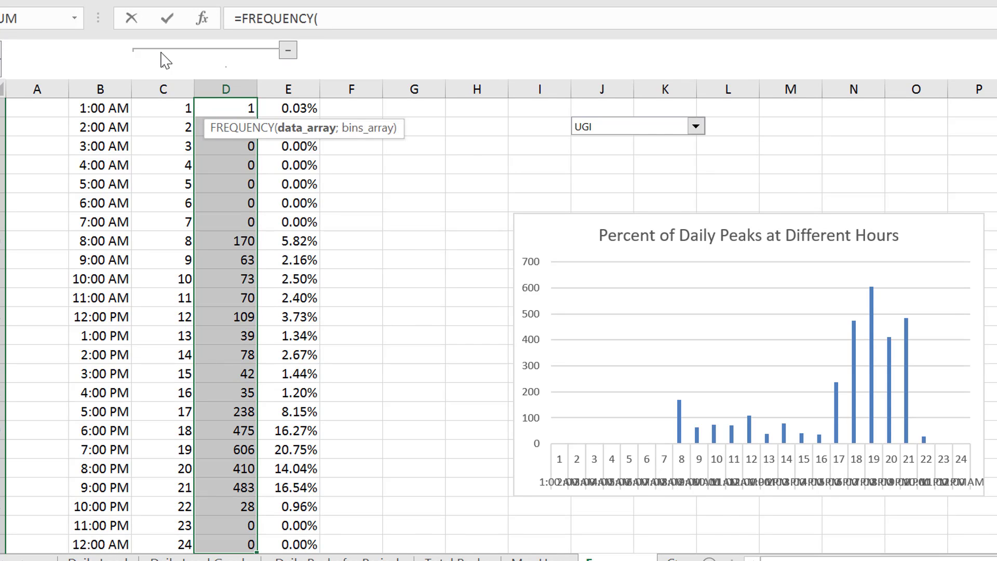
Set the FREQUENCY data array to 'Max Hour'!F8:M372, covering the peak hours of all the years
{"action": "key", "text": "ctrl+Page_Up"}
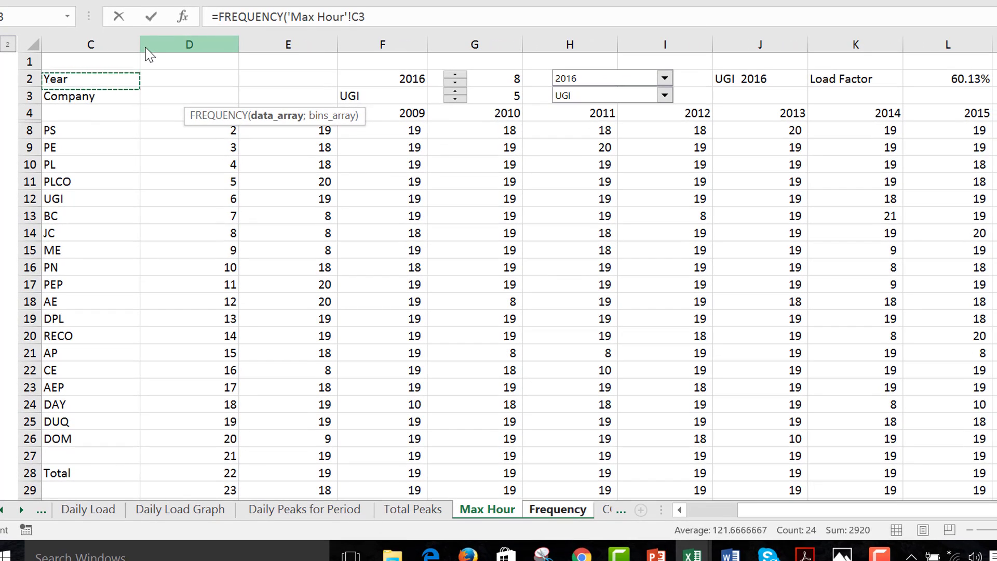
{"action": "key", "text": "Down"}
{"action": "key", "text": "Down"}
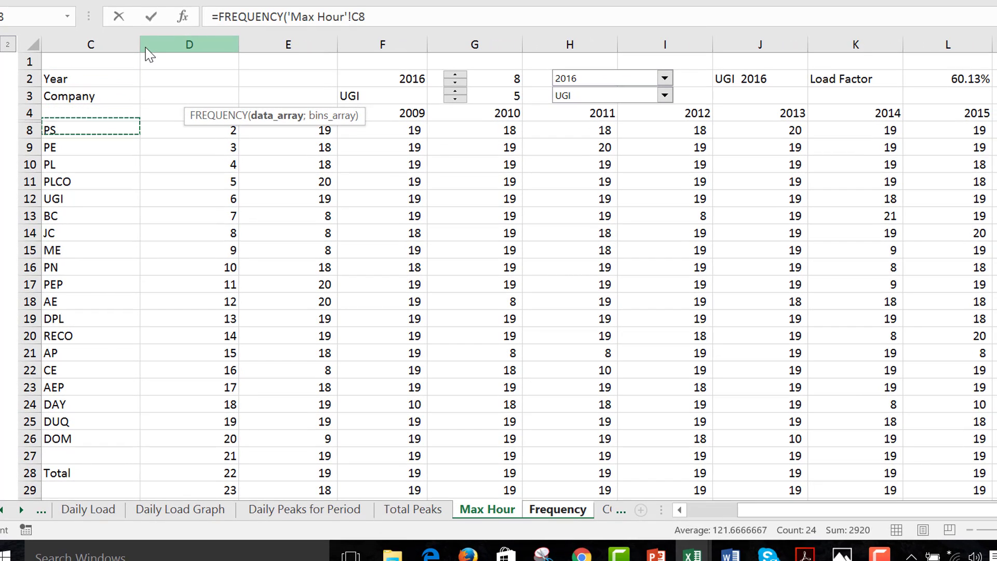
{"action": "key", "text": "Right"}
{"action": "key", "text": "Right"}
{"action": "key", "text": "Right"}
{"action": "key", "text": "ctrl+shift+Right"}
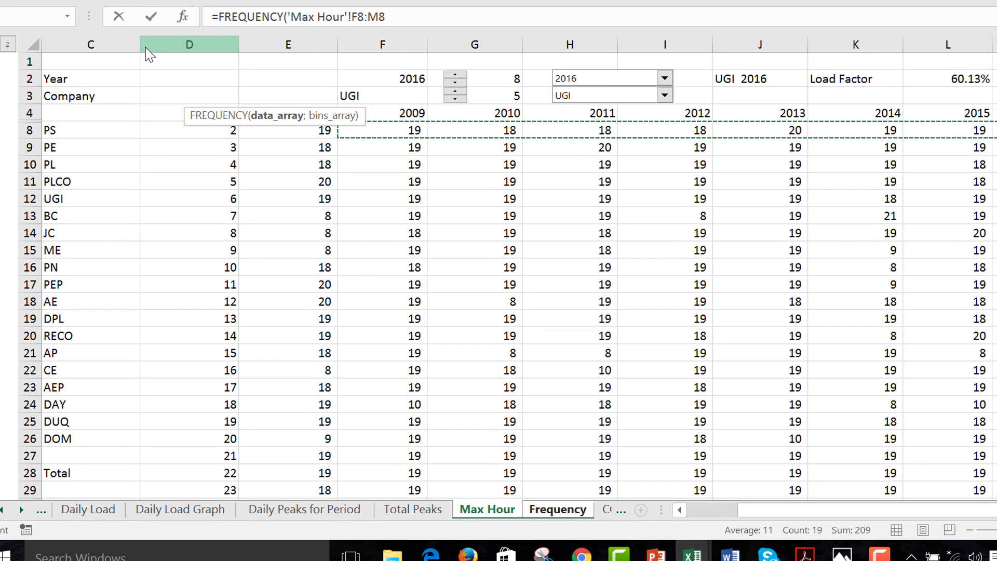
{"action": "key", "text": "ctrl+shift+Down"}
{"action": "key", "text": "shift+Up"}
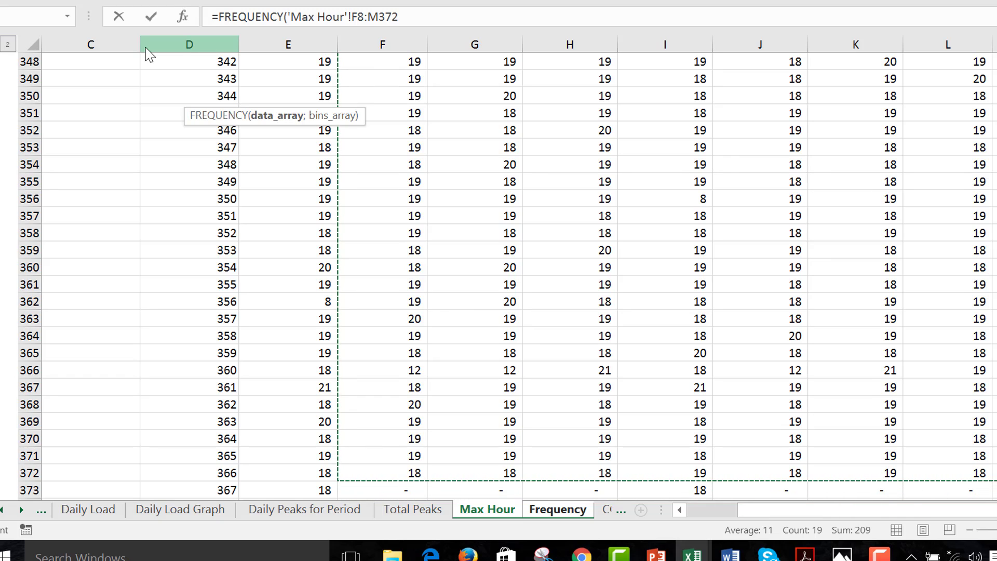
{"action": "type", "text": ";"}
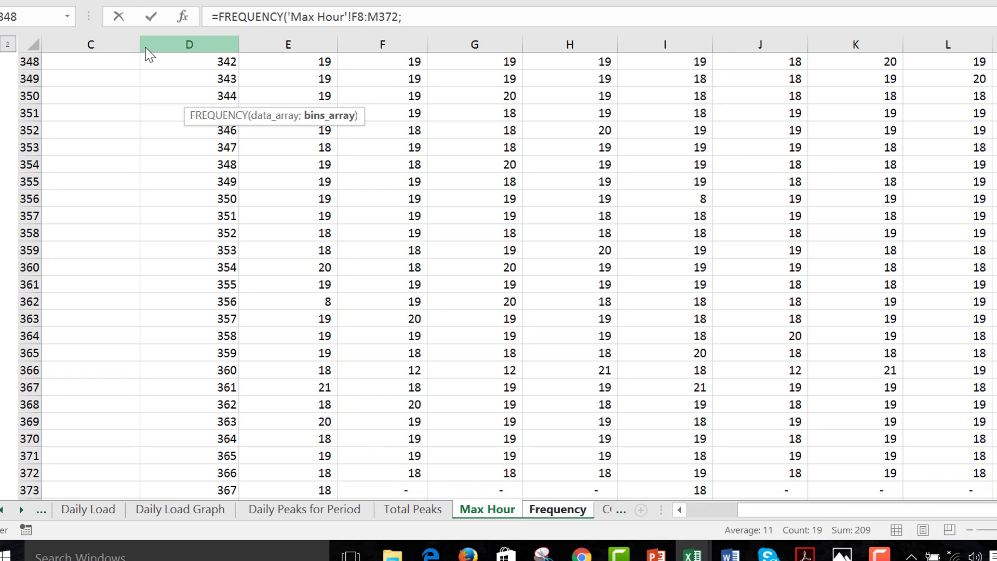
{"action": "key", "text": "Up"}
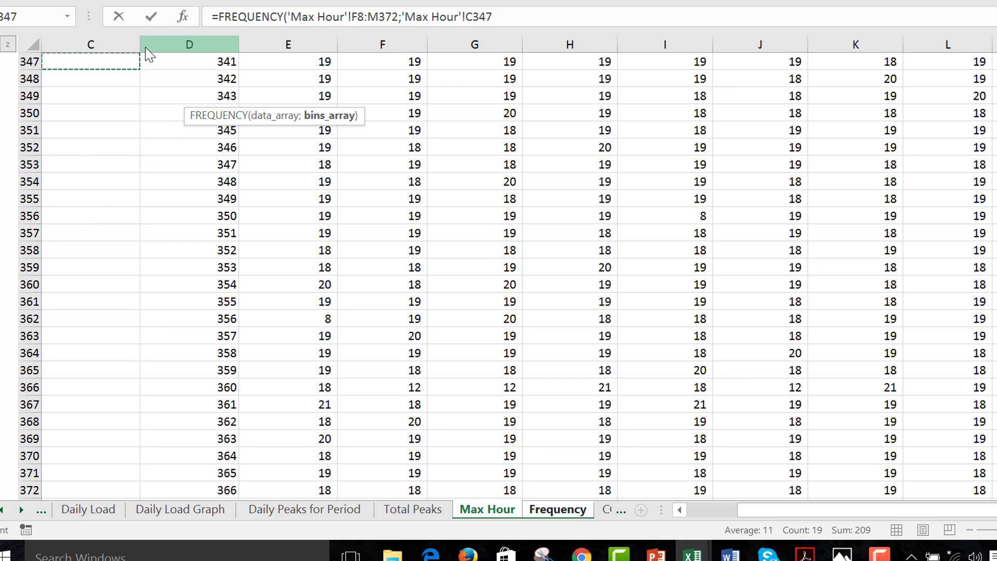
{"action": "key", "text": "ctrl+Page_Up"}
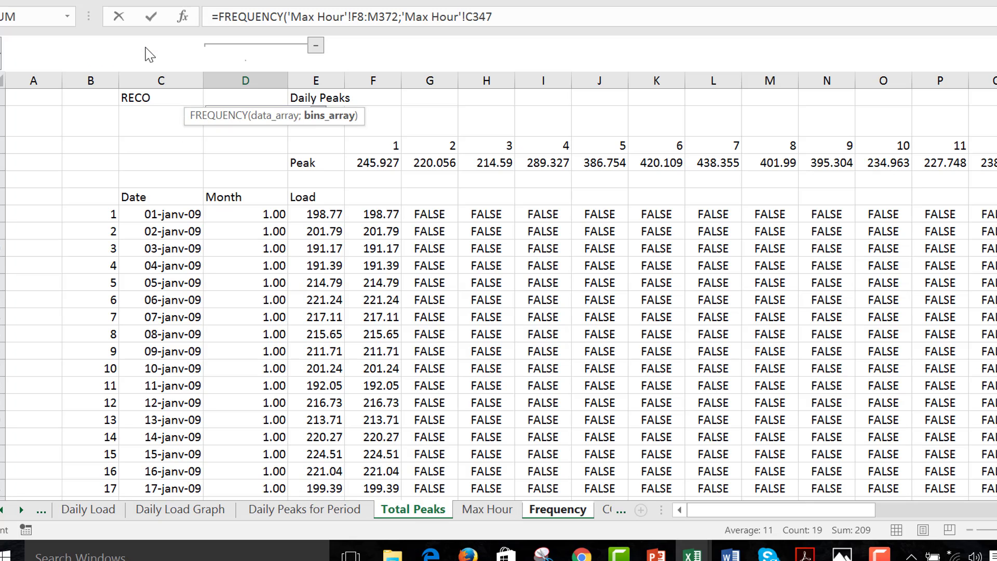
{"action": "key", "text": "Down"}
{"action": "key", "text": "Down"}
{"action": "key", "text": "Down"}
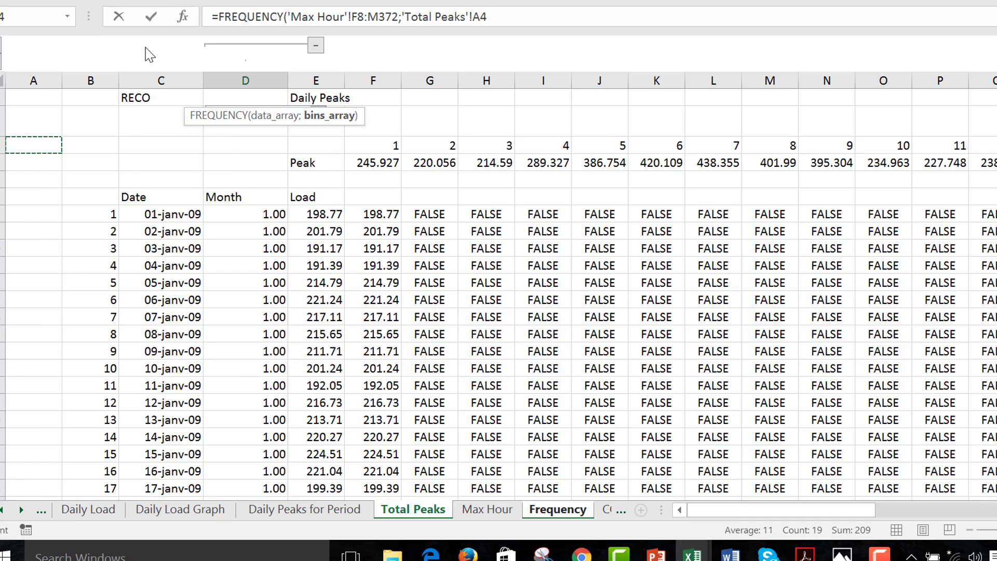
Set the bins array to C3:C26 on the Frequency sheet and enter the FREQUENCY formula as an array formula
{"action": "key", "text": "ctrl+Page_Down"}
{"action": "key", "text": "ctrl+Page_Down"}
{"action": "key", "text": "Left"}
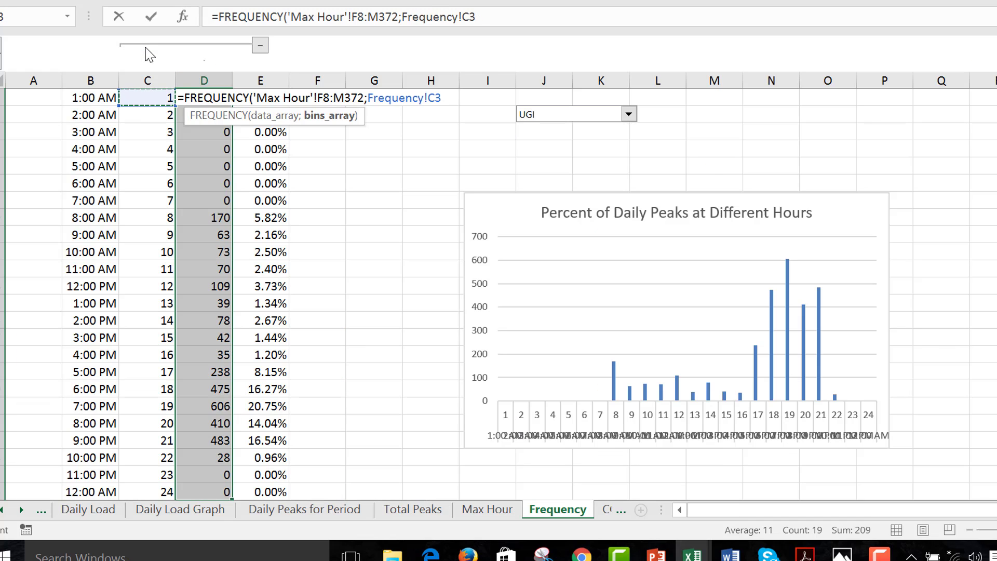
{"action": "key", "text": "Up"}
{"action": "key", "text": "Up"}
{"action": "key", "text": "Down"}
{"action": "key", "text": "Down"}
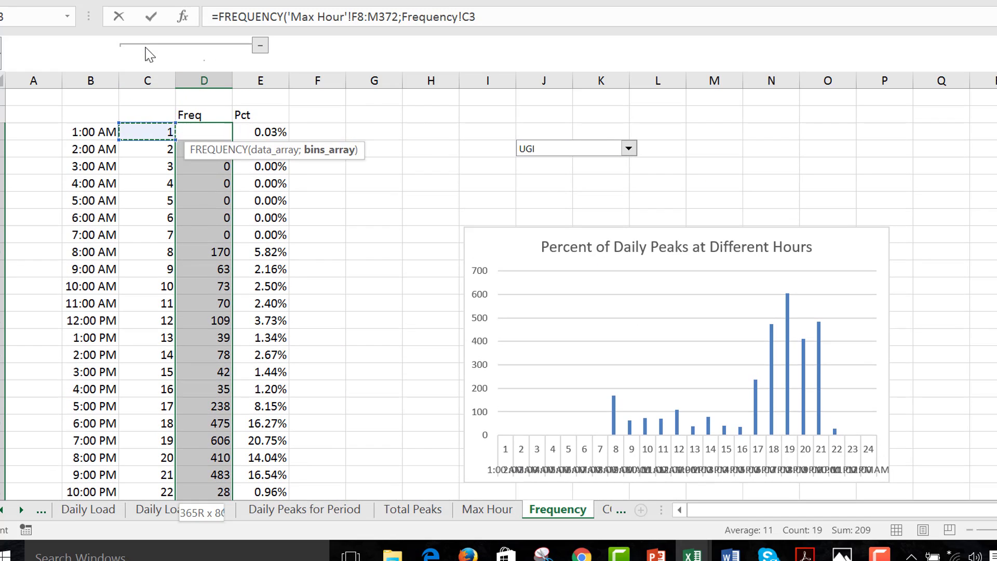
{"action": "key", "text": "ctrl+shift+Down"}
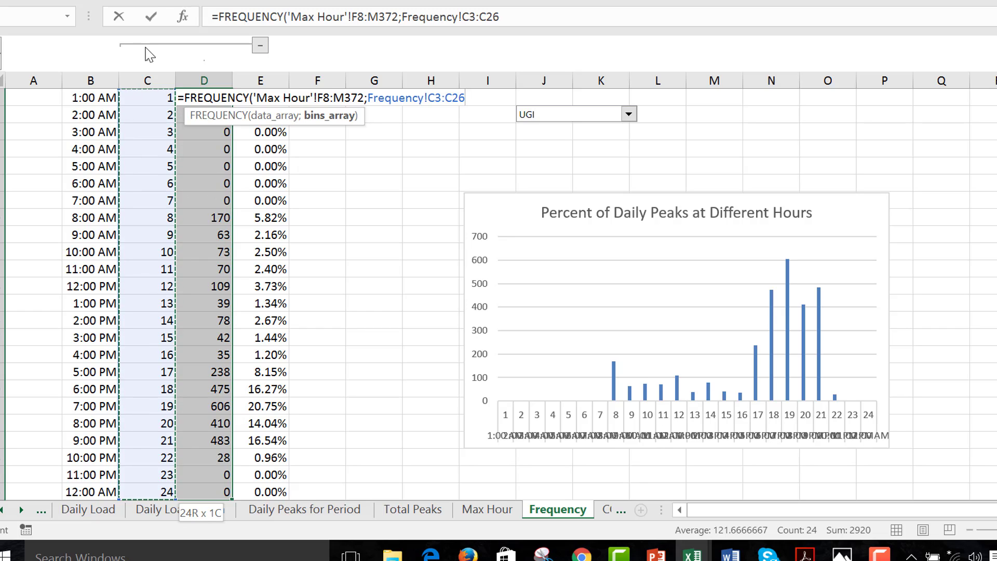
{"action": "key", "text": "ctrl+shift+Return"}
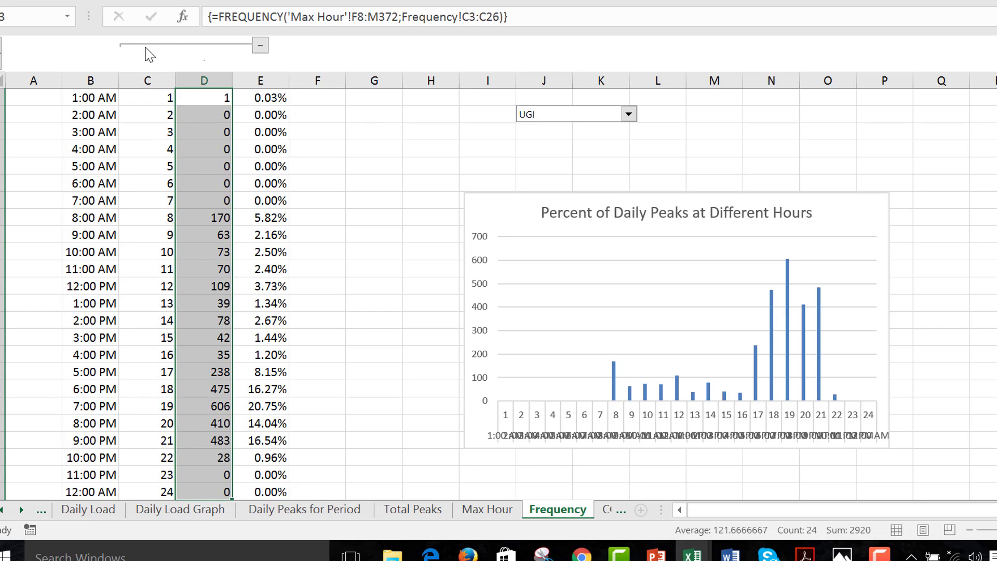
Collapse the grouped columns C and D on the Frequency sheet so the chart plots only the percentages
{"action": "key", "text": "Left"}
{"action": "key", "text": "Right"}
{"action": "key", "text": "Up"}
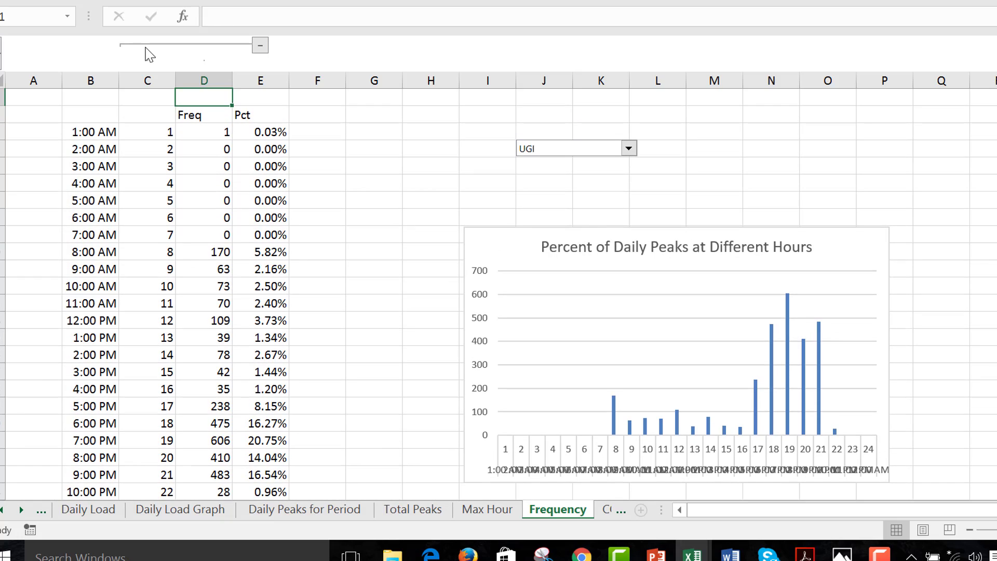
{"action": "left_click", "coordinate": [262, 47]}
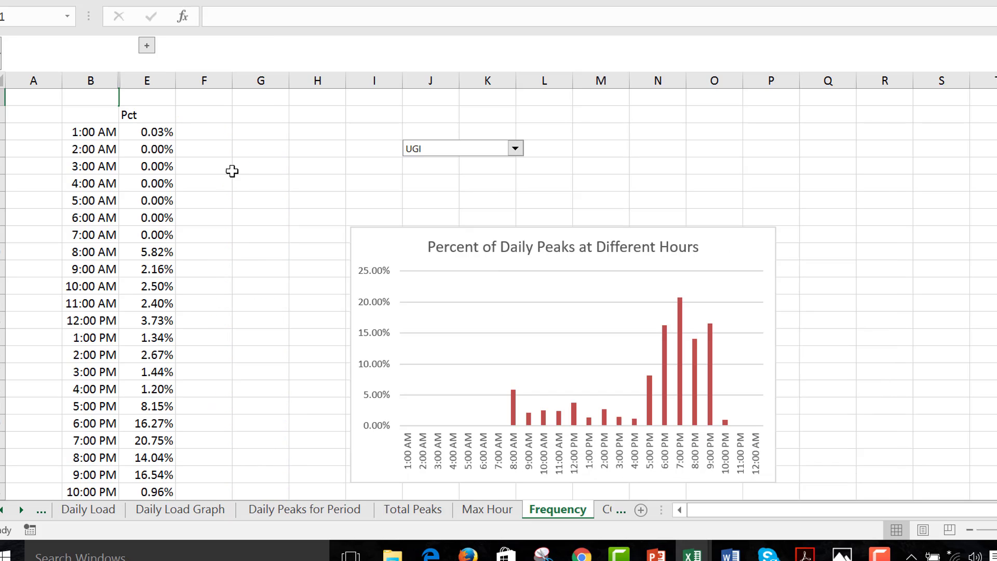
{"action": "left_click", "coordinate": [333, 183]}
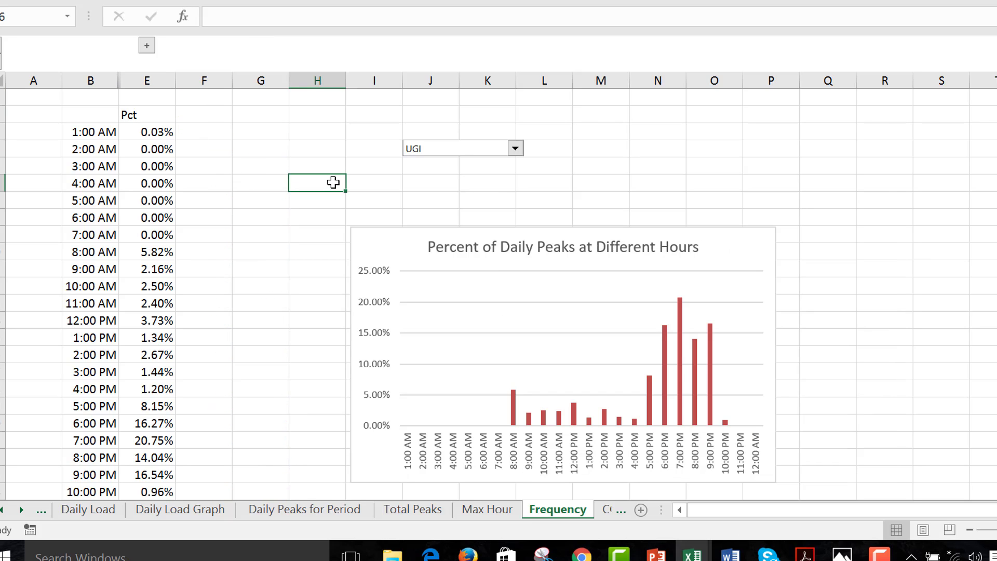
Switch the company above the Percent of Daily Peaks at Different Hours chart to JC
{"action": "left_click", "coordinate": [517, 149]}
{"action": "key", "text": "Down"}
{"action": "key", "text": "Down"}
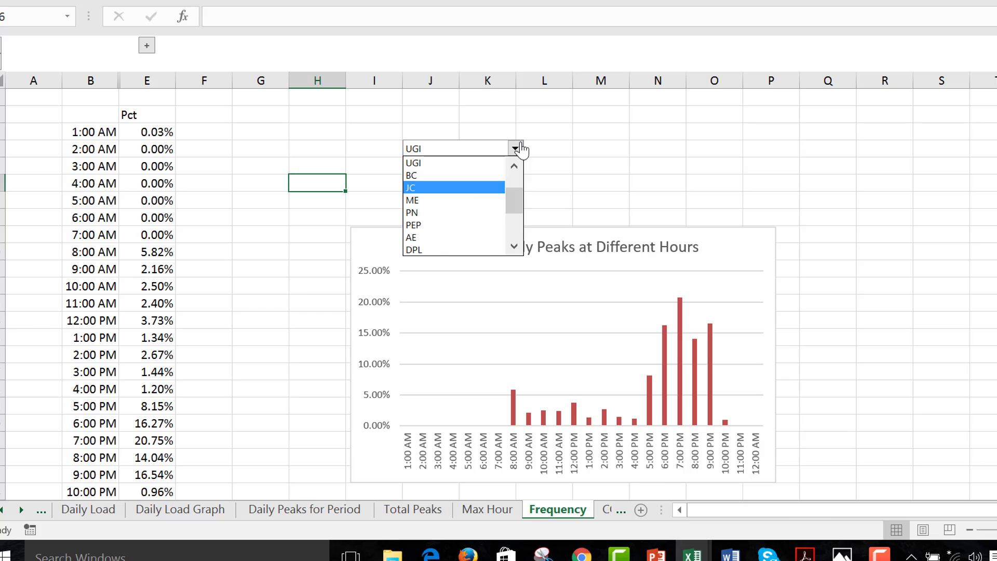
{"action": "key", "text": "Return"}
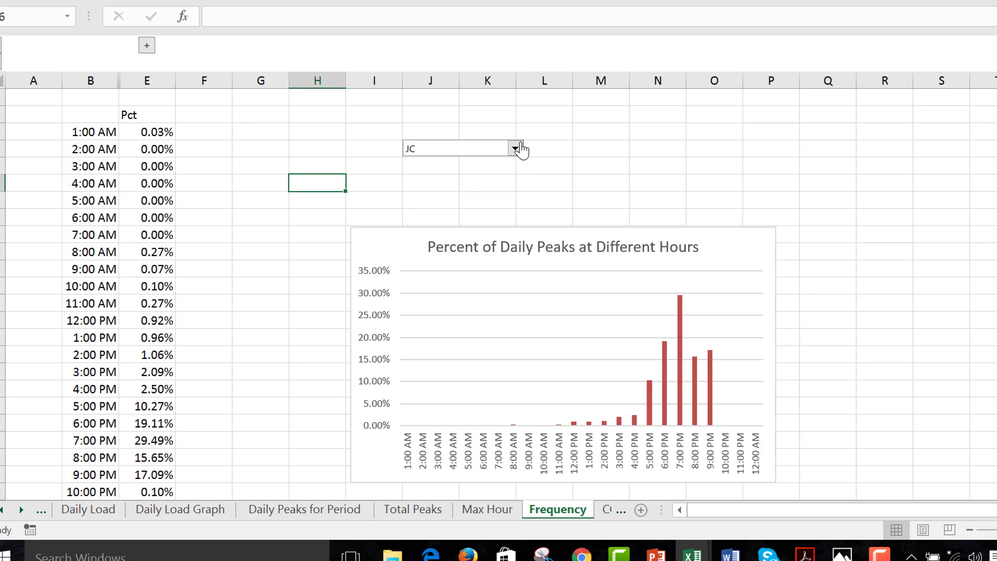
Switch the company above the Percent of Daily Peaks at Different Hours chart to PN
{"action": "left_click", "coordinate": [516, 148]}
{"action": "key", "text": "Down"}
{"action": "key", "text": "Down"}
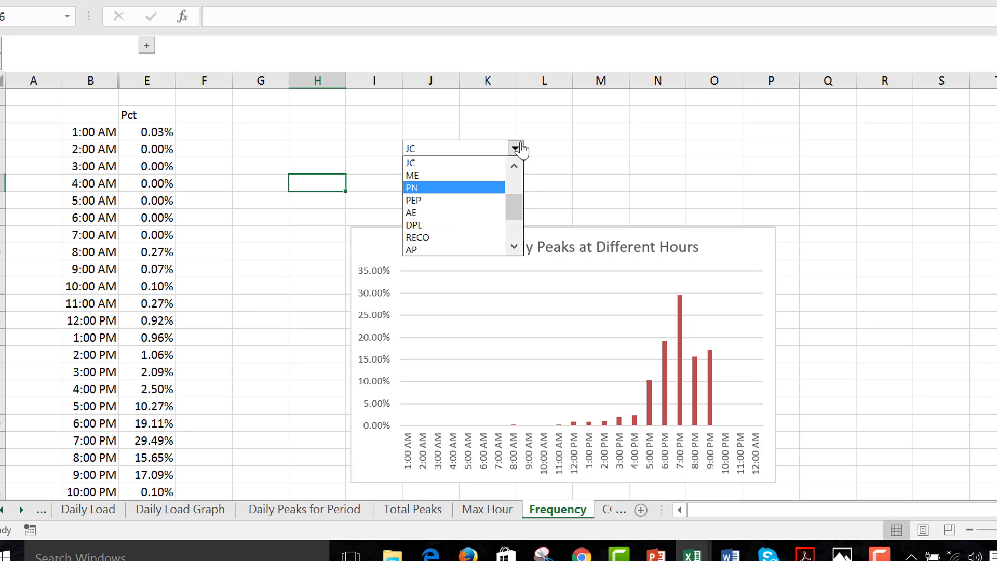
{"action": "key", "text": "Return"}
Enter a formula in cell J2 of the Frequency sheet that links to the company name and year in J2 of the Daily Load sheet
{"action": "key", "text": "Up"}
{"action": "key", "text": "Up"}
{"action": "key", "text": "Up"}
{"action": "key", "text": "Up"}
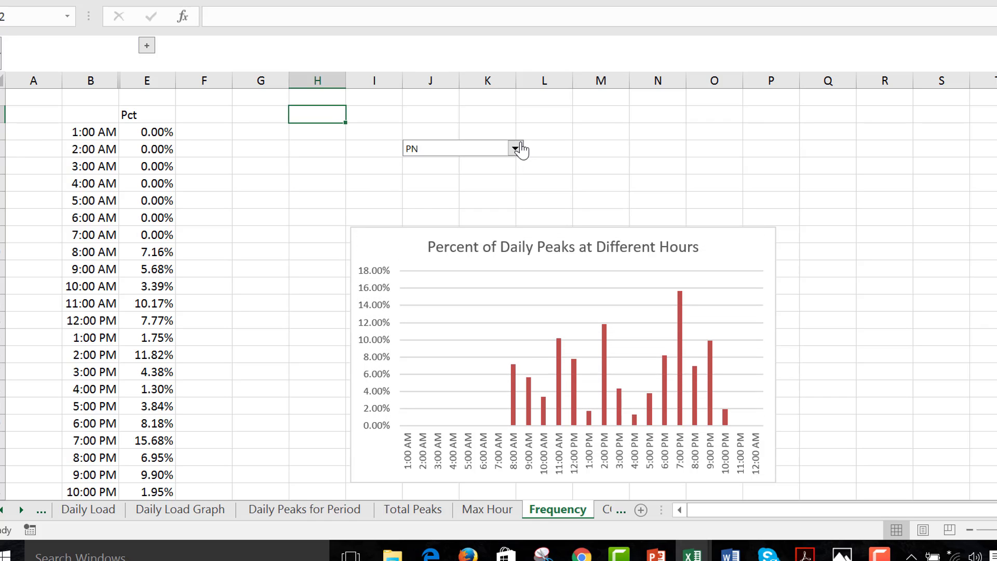
{"action": "key", "text": "Right"}
{"action": "key", "text": "Right"}
{"action": "type", "text": "="}
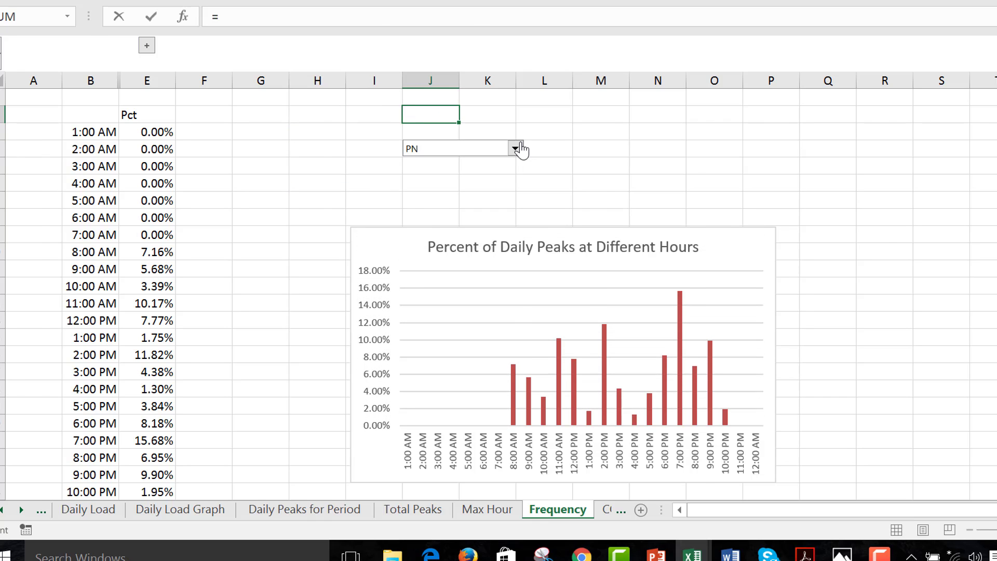
{"action": "key", "text": "ctrl+Page_Up"}
{"action": "key", "text": "ctrl+Page_Up"}
{"action": "key", "text": "ctrl+Page_Up"}
{"action": "key", "text": "ctrl+Page_Up"}
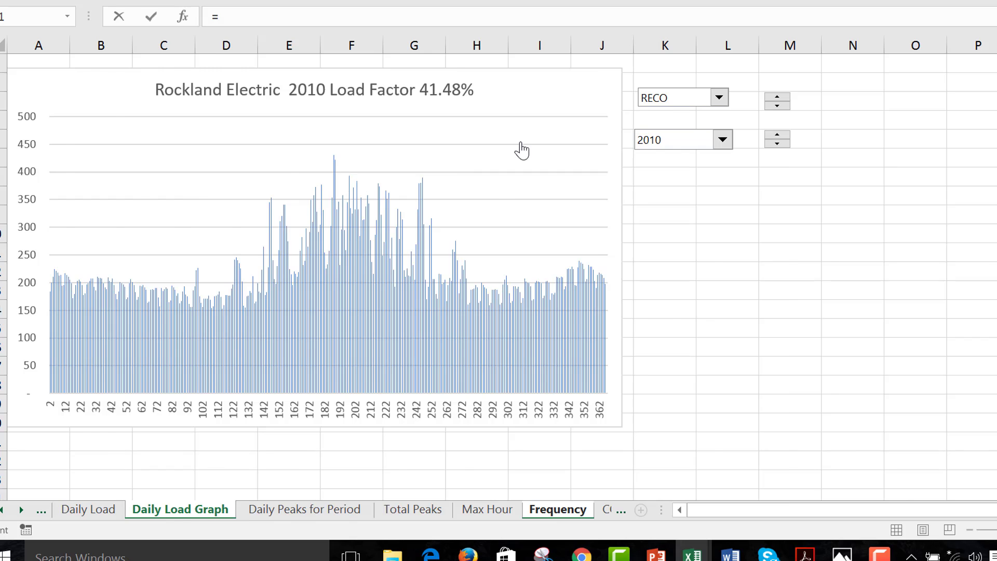
{"action": "key", "text": "ctrl+Page_Up"}
{"action": "key", "text": "ctrl+Page_Up"}
{"action": "key", "text": "ctrl+Page_Up"}
{"action": "key", "text": "ctrl+Page_Up"}
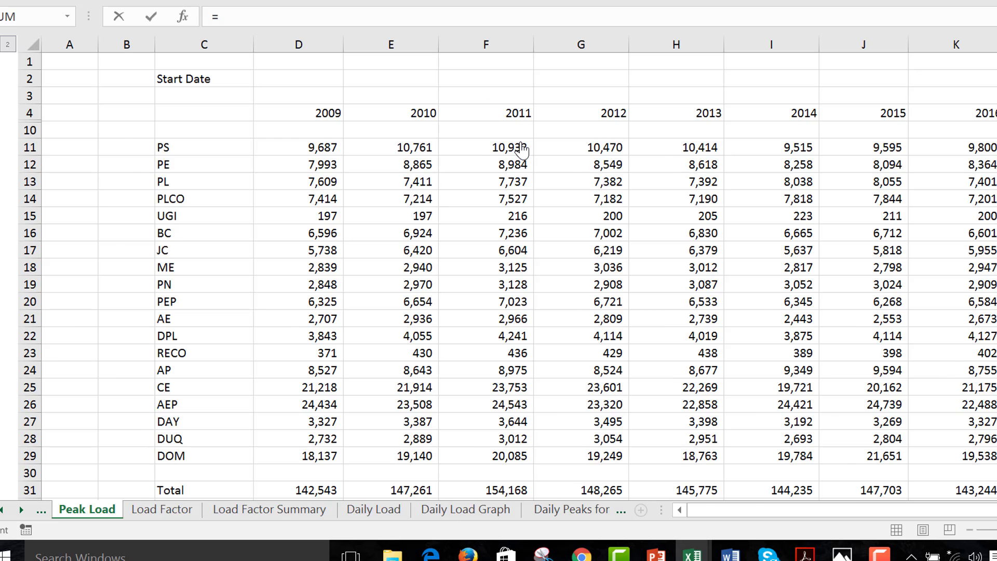
{"action": "key", "text": "ctrl+Page_Up"}
{"action": "key", "text": "ctrl+Page_Up"}
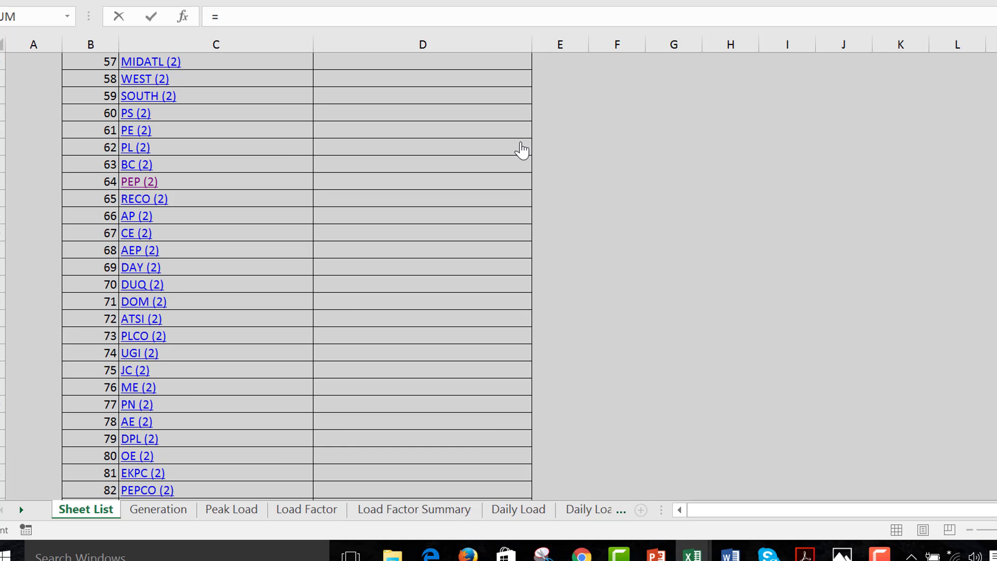
{"action": "key", "text": "ctrl+Page_Down"}
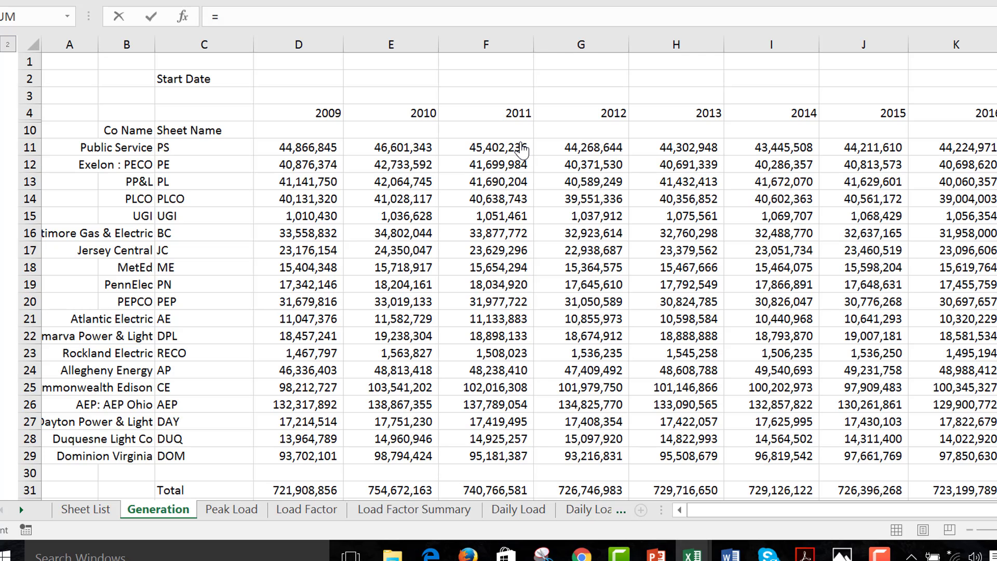
{"action": "key", "text": "ctrl+Page_Down"}
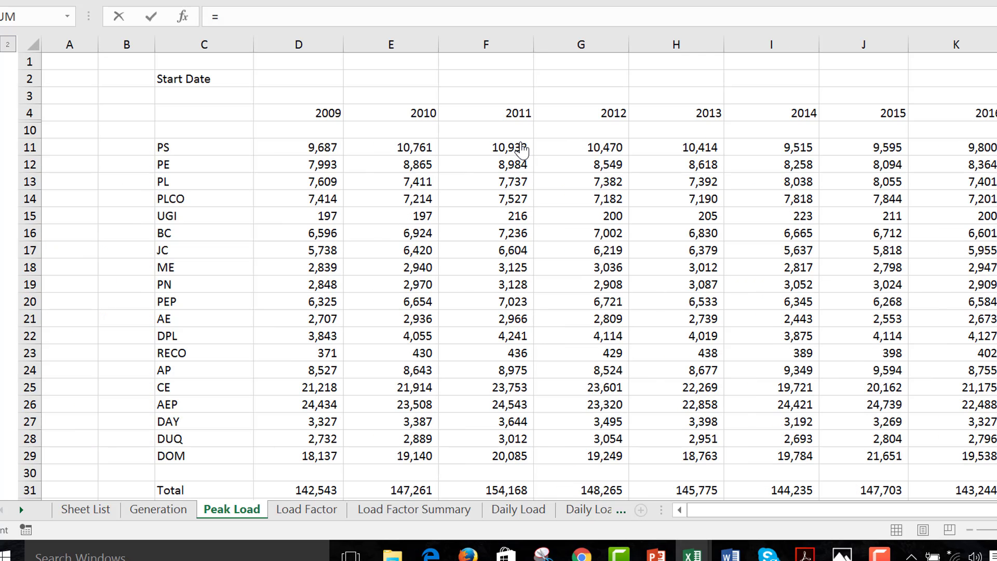
{"action": "key", "text": "ctrl+Page_Down"}
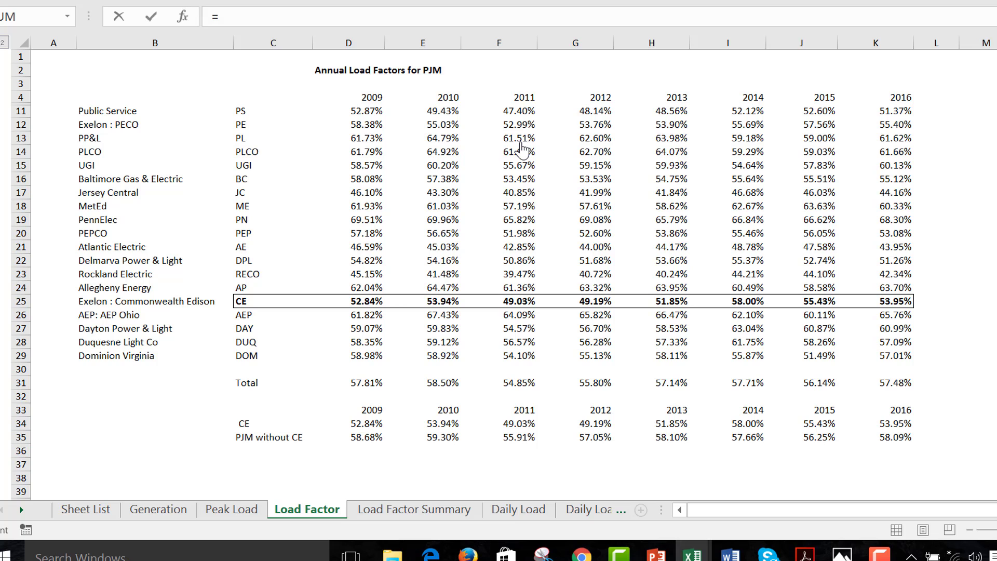
{"action": "key", "text": "ctrl+Page_Down"}
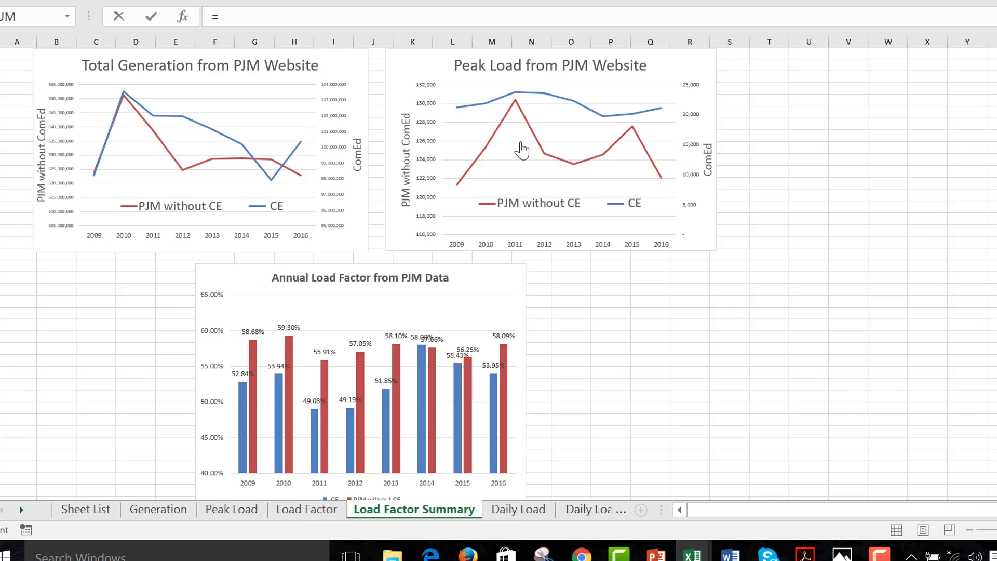
{"action": "key", "text": "ctrl+Page_Down"}
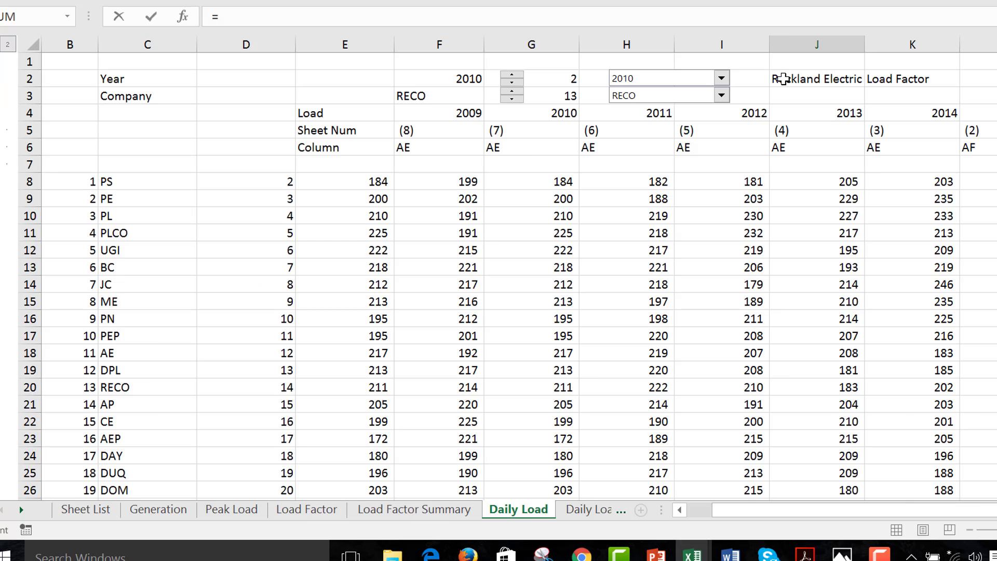
{"action": "left_click", "coordinate": [783, 79]}
{"action": "key", "text": "Return"}
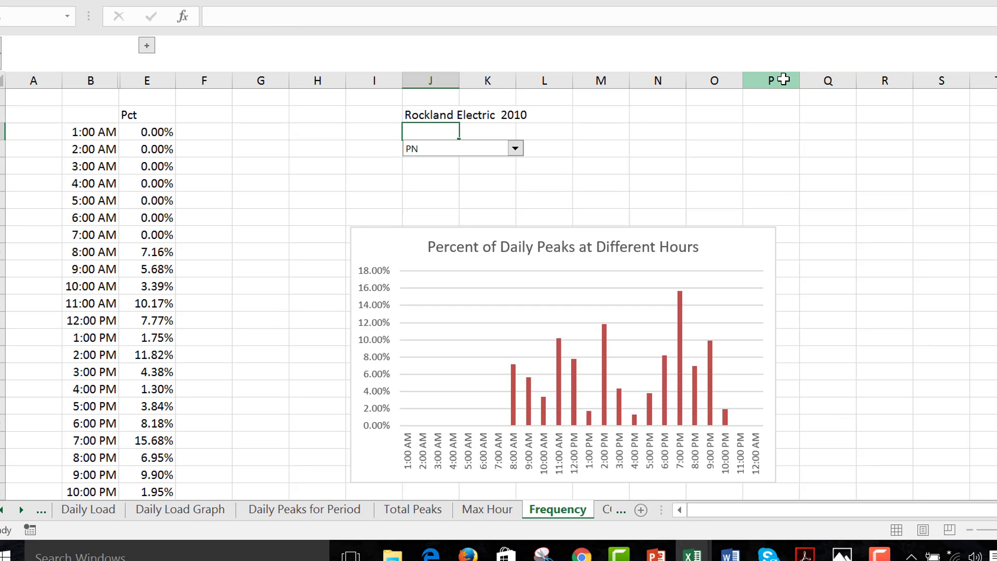
Change the company for the hourly peak percentage chart to RECO
{"action": "key", "text": "Down"}
{"action": "key", "text": "Down"}
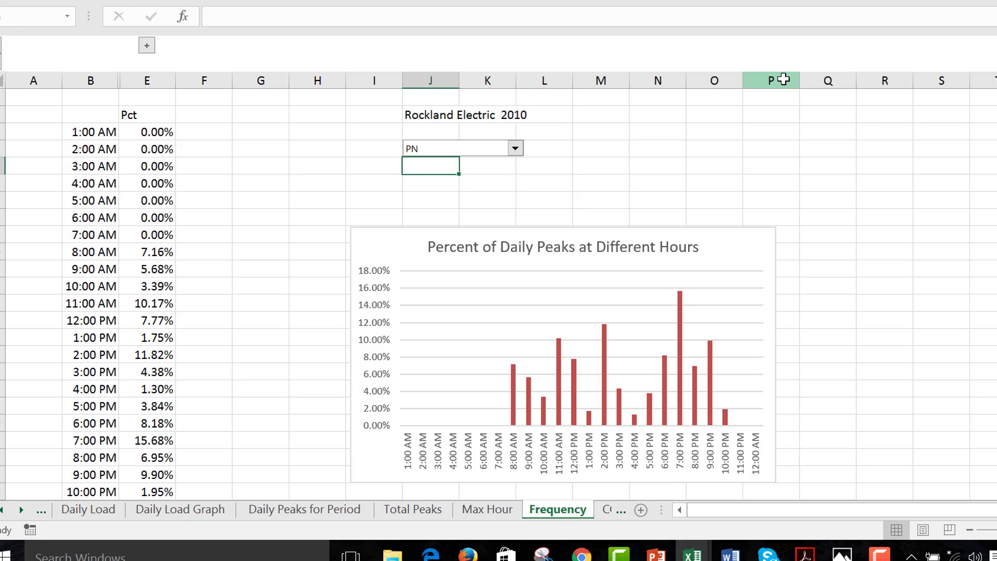
{"action": "left_click", "coordinate": [516, 150]}
{"action": "key", "text": "Up"}
{"action": "key", "text": "Down"}
{"action": "key", "text": "Down"}
{"action": "key", "text": "Down"}
{"action": "key", "text": "Down"}
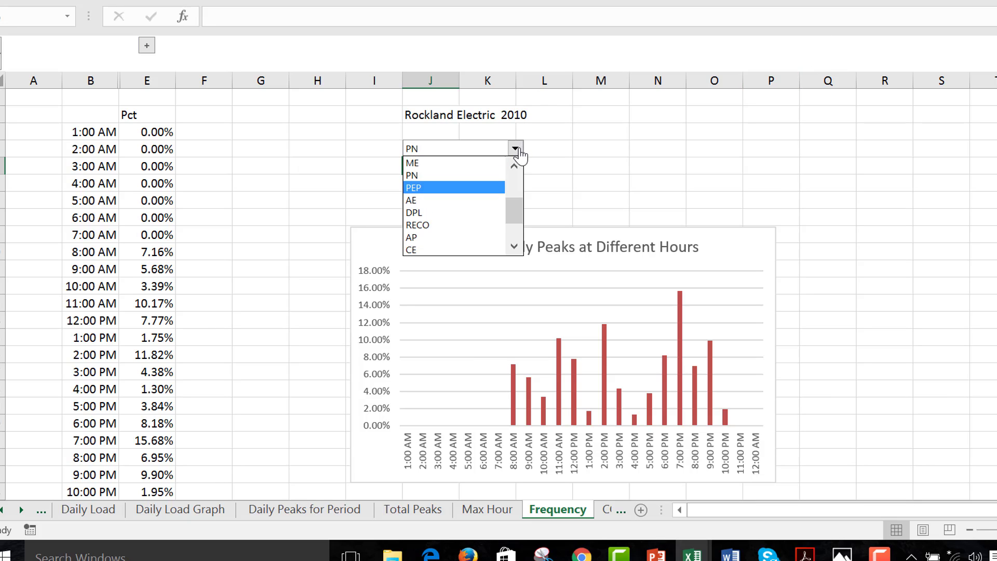
{"action": "key", "text": "Down"}
{"action": "key", "text": "Return"}
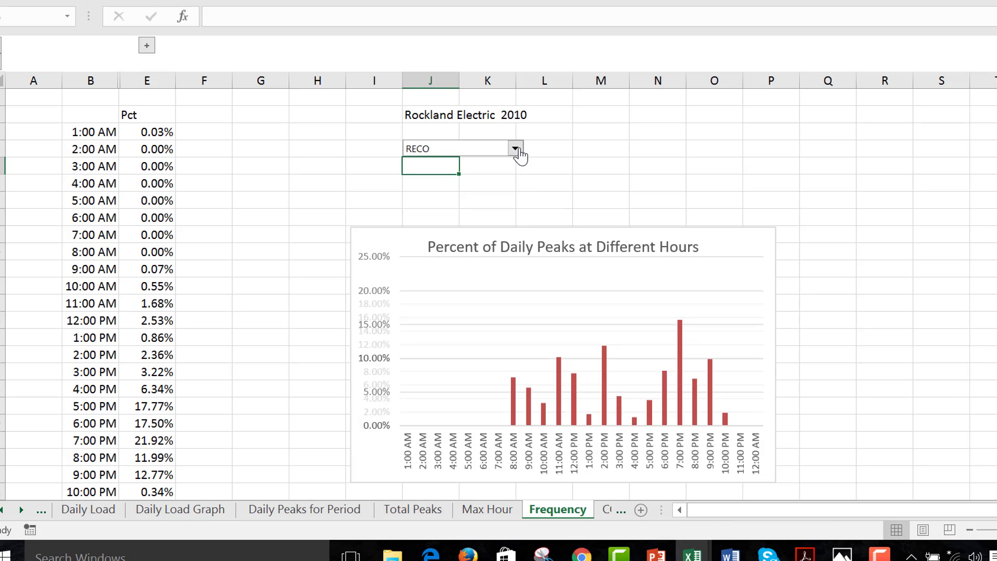
Set the company for the hourly peak percentage chart to CE
{"action": "left_click", "coordinate": [516, 149]}
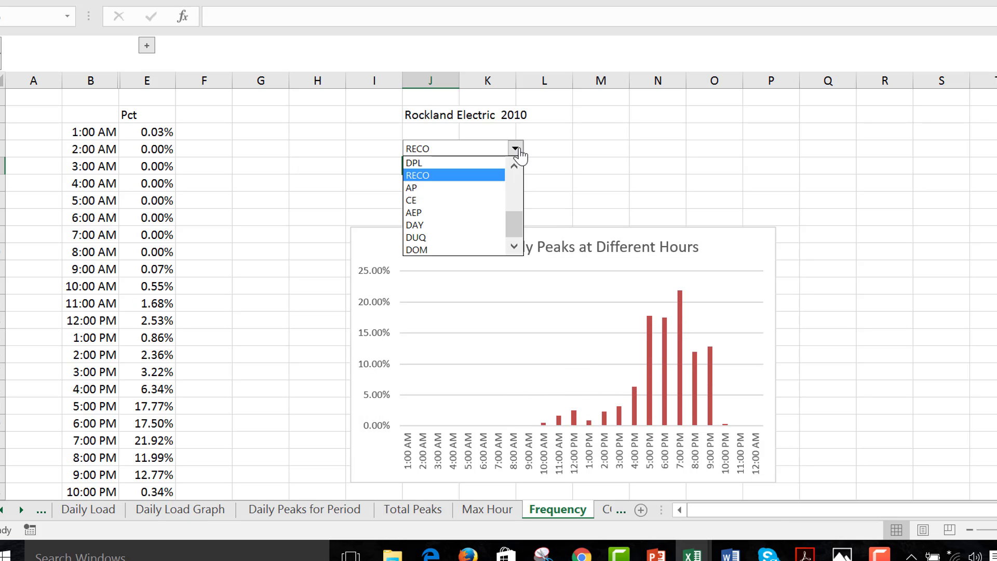
{"action": "key", "text": "Down"}
{"action": "key", "text": "Down"}
{"action": "key", "text": "Return"}
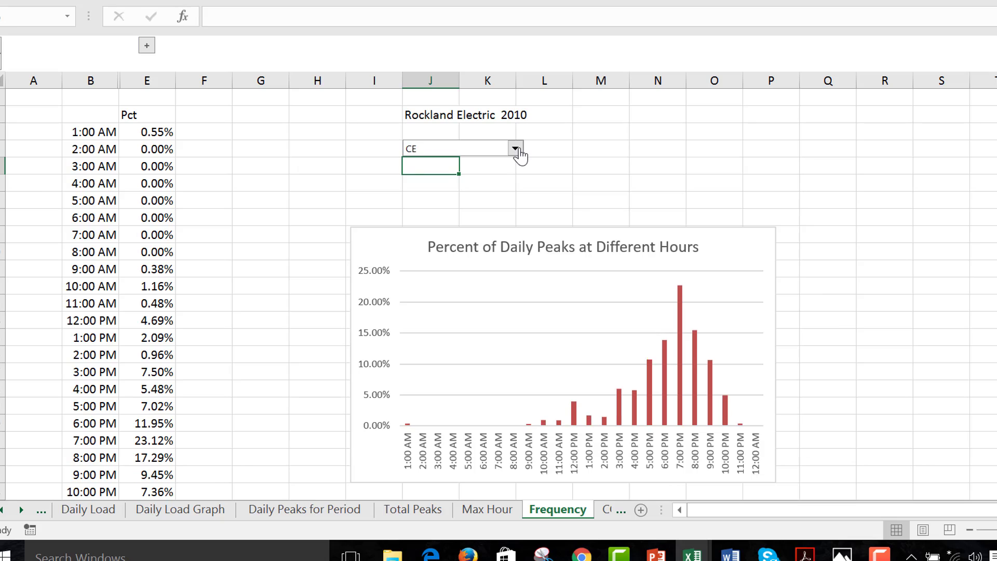
{"action": "left_click", "coordinate": [327, 205]}
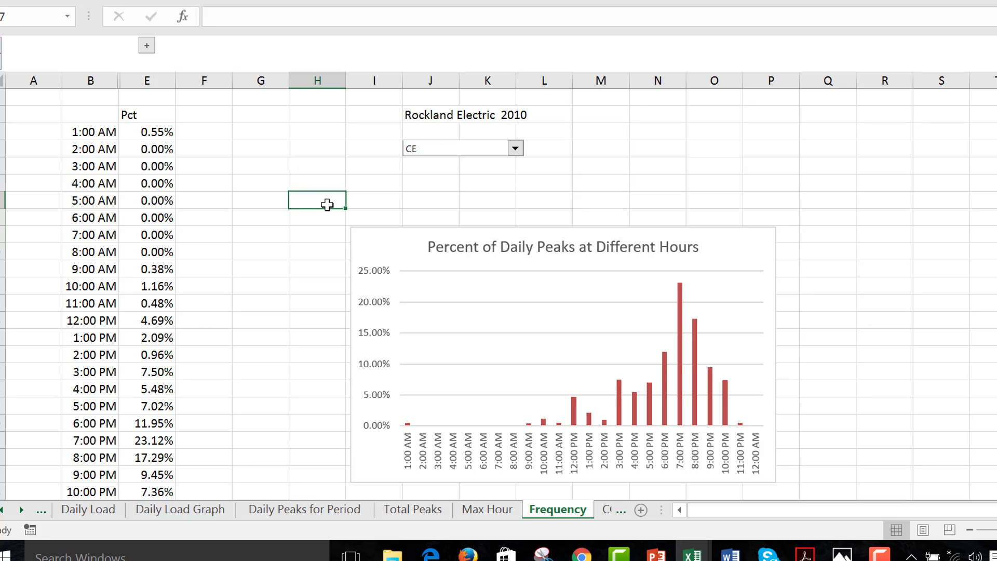
{"action": "left_click", "coordinate": [515, 148]}
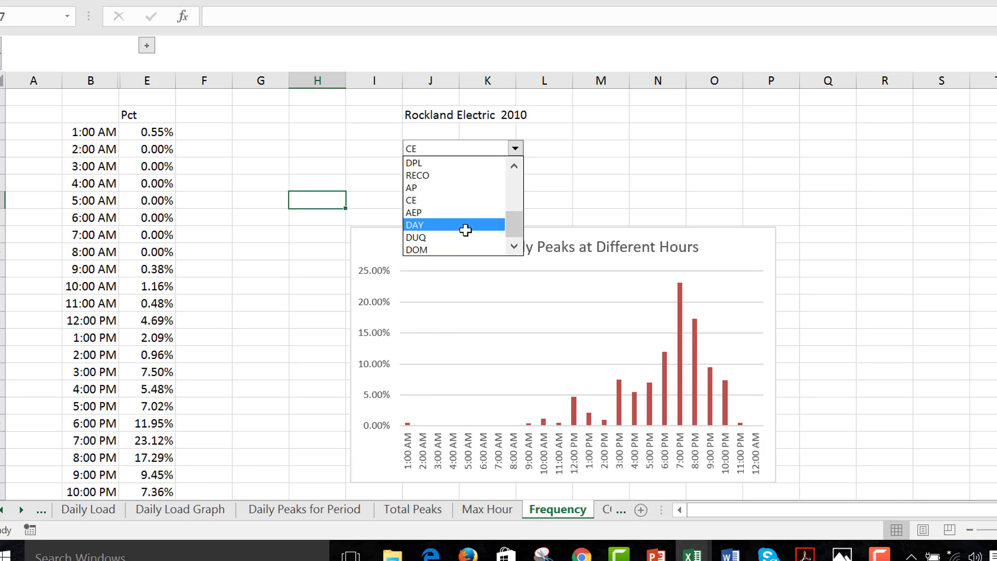
{"action": "key", "text": "Up"}
{"action": "key", "text": "Up"}
{"action": "key", "text": "Return"}
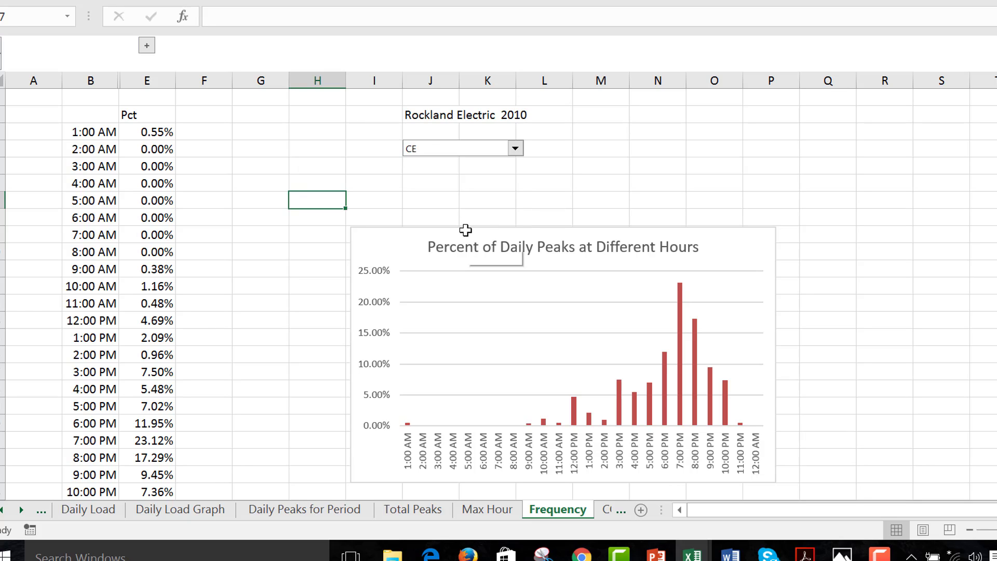
{"action": "left_click", "coordinate": [537, 203]}
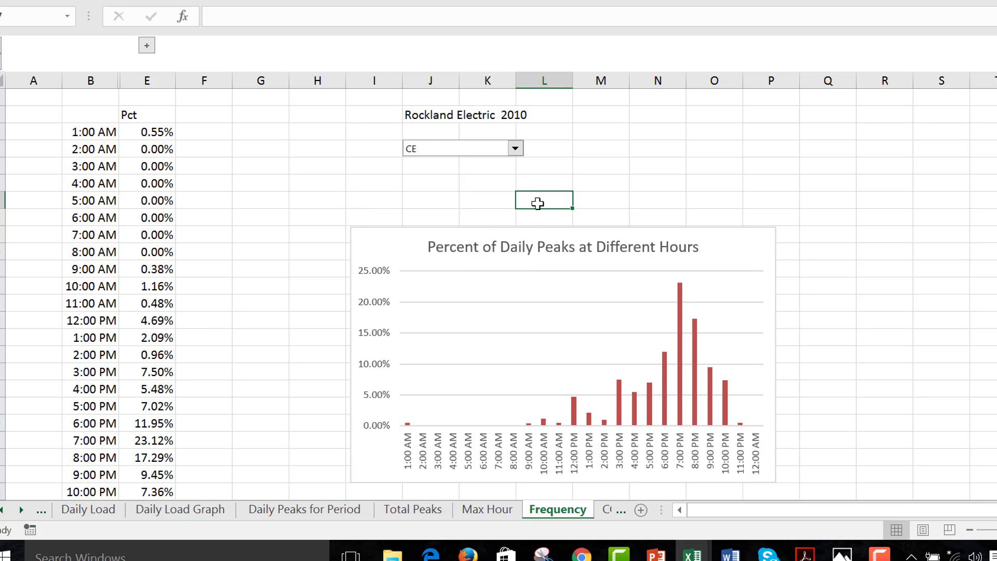
Switch the hourly peak percentage chart to company AEP for comparison with CE
{"action": "left_click", "coordinate": [515, 149]}
{"action": "key", "text": "Down"}
{"action": "key", "text": "Down"}
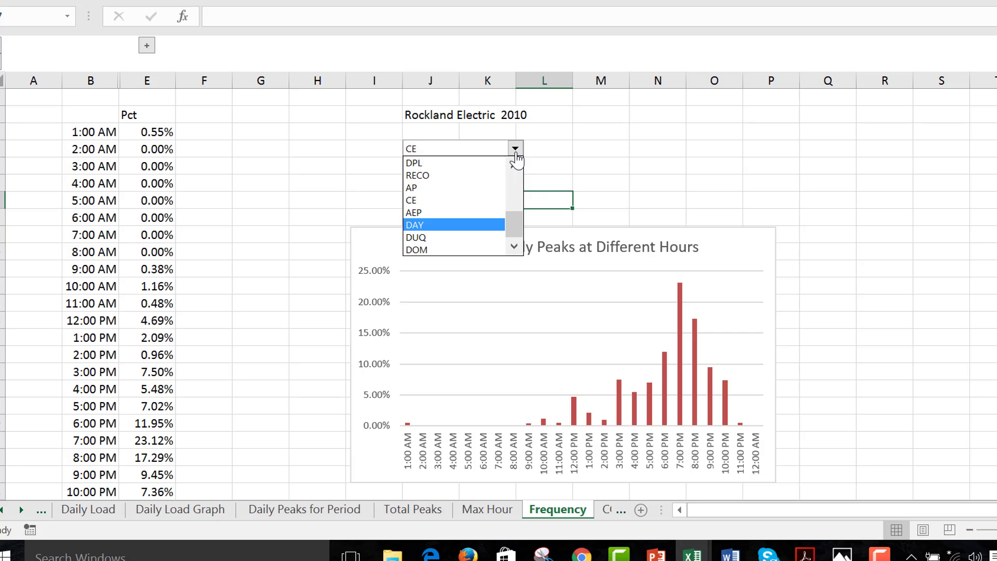
{"action": "key", "text": "Up"}
Return the hourly peak percentage chart to company CE
{"action": "key", "text": "Up"}
{"action": "key", "text": "Return"}
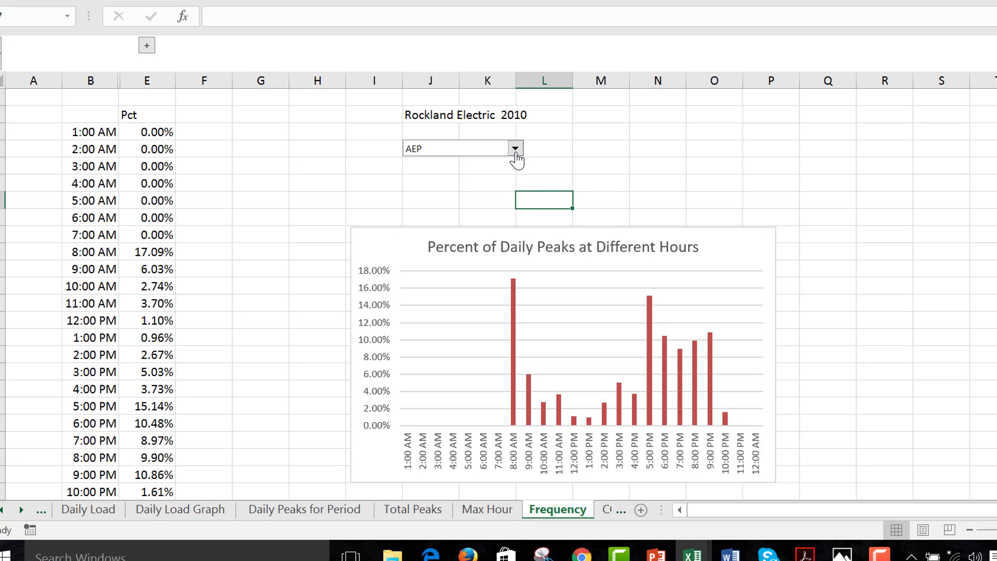
{"action": "left_click", "coordinate": [516, 150]}
{"action": "key", "text": "Up"}
{"action": "key", "text": "Return"}
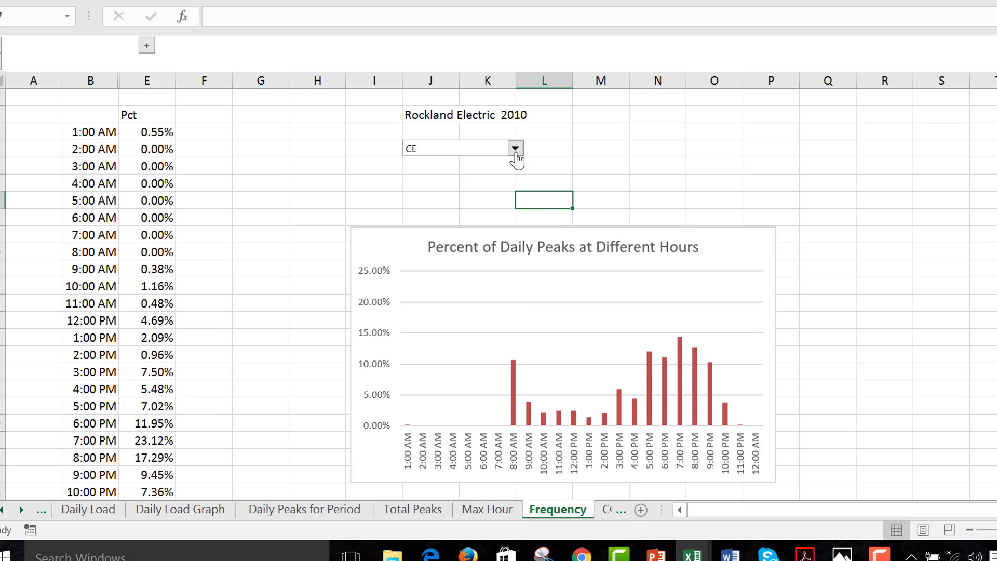
{"action": "left_click", "coordinate": [323, 184]}
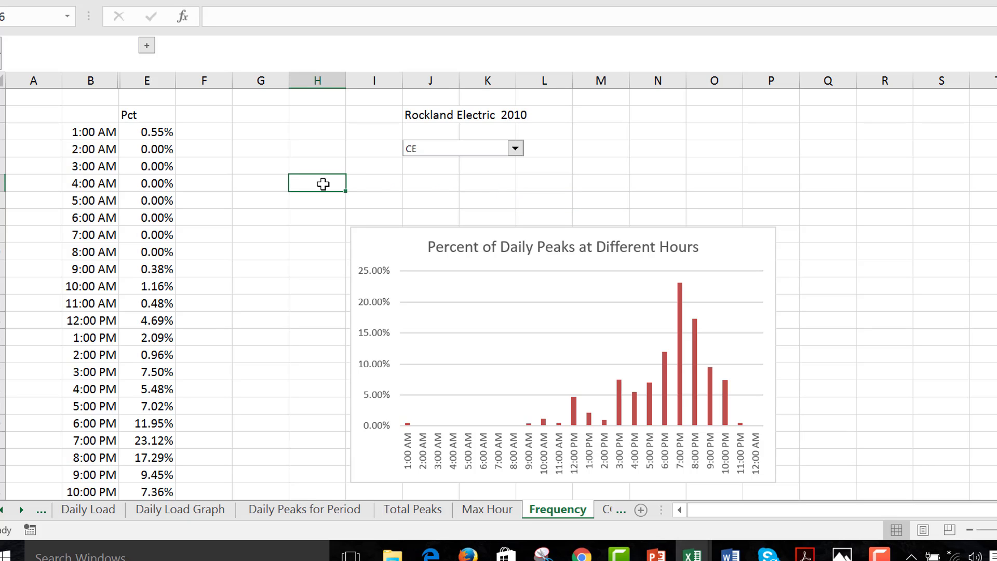
Save the Load Comparison.xlsm workbook and return to the first row of the Frequency sheet
{"action": "key", "text": "ctrl+s"}
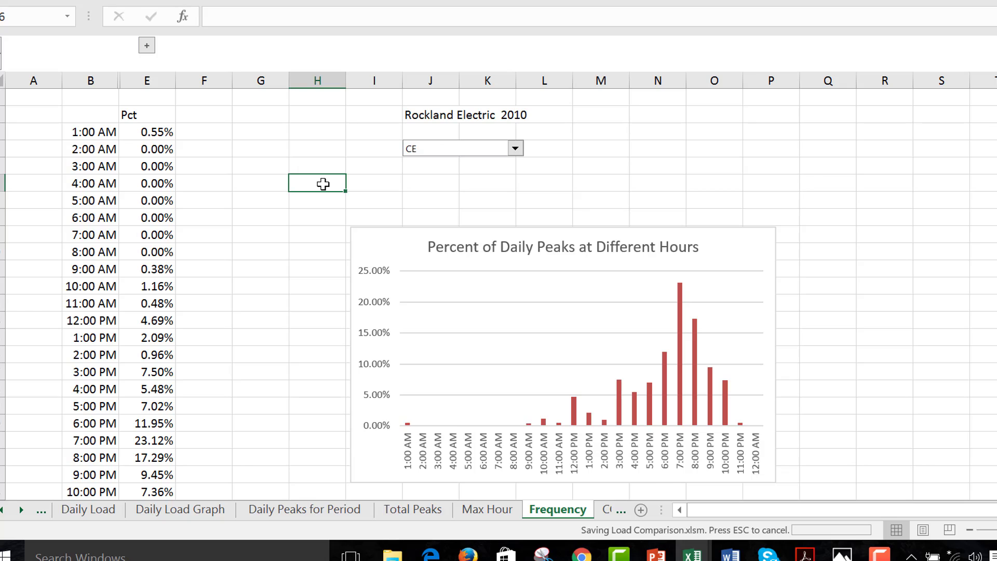
{"action": "left_click", "coordinate": [969, 530]}
{"action": "left_click", "coordinate": [996, 530]}
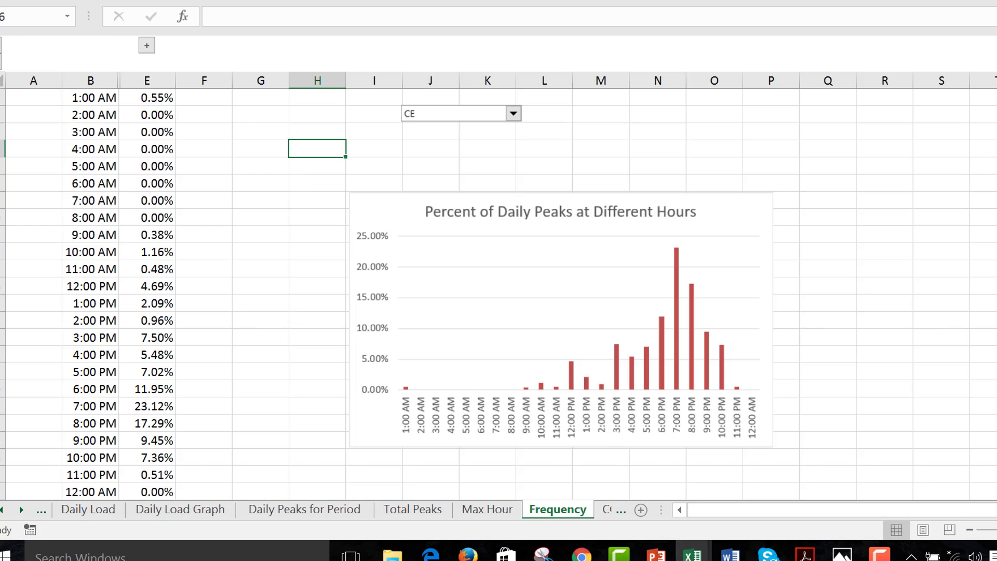
{"action": "left_click", "coordinate": [282, 174]}
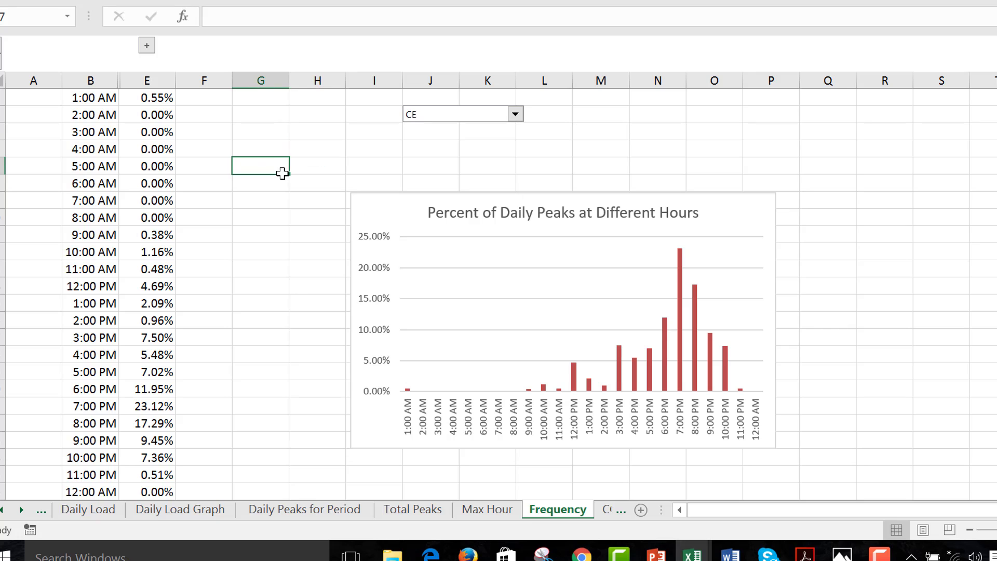
{"action": "key", "text": "Up"}
{"action": "key", "text": "Up"}
{"action": "key", "text": "Up"}
{"action": "key", "text": "Up"}
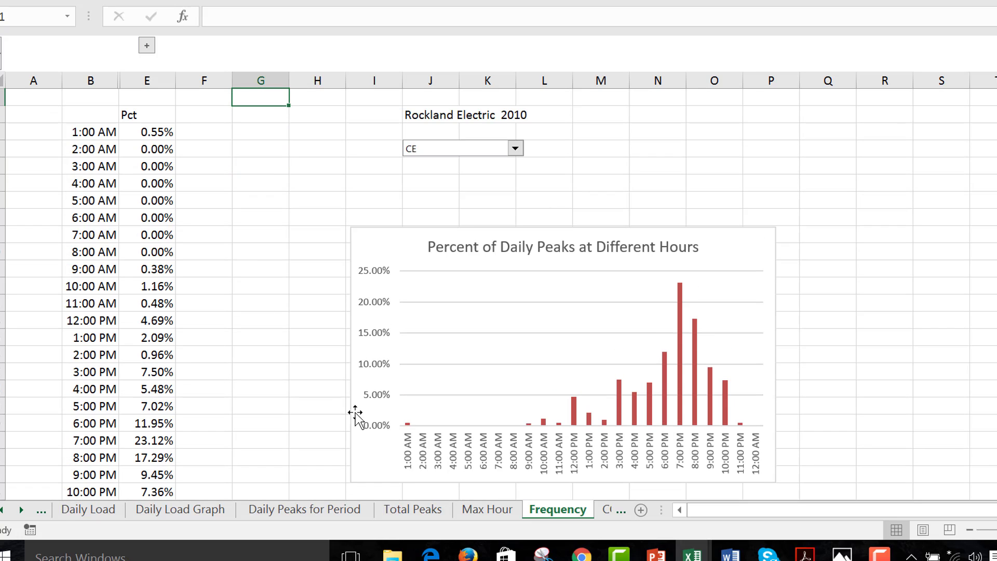
{"action": "left_click", "coordinate": [619, 556]}
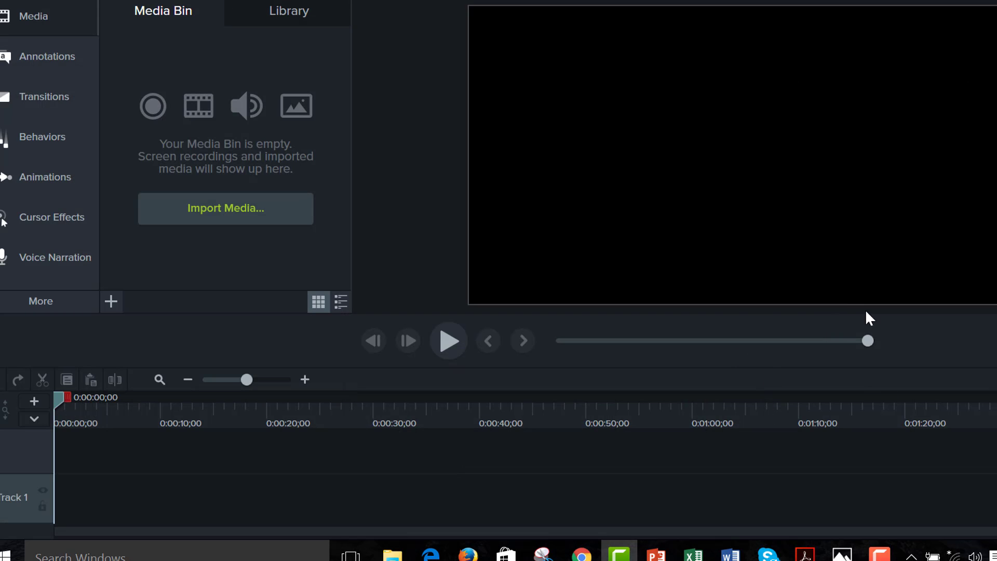
{"action": "mouse_move", "coordinate": [879, 553]}
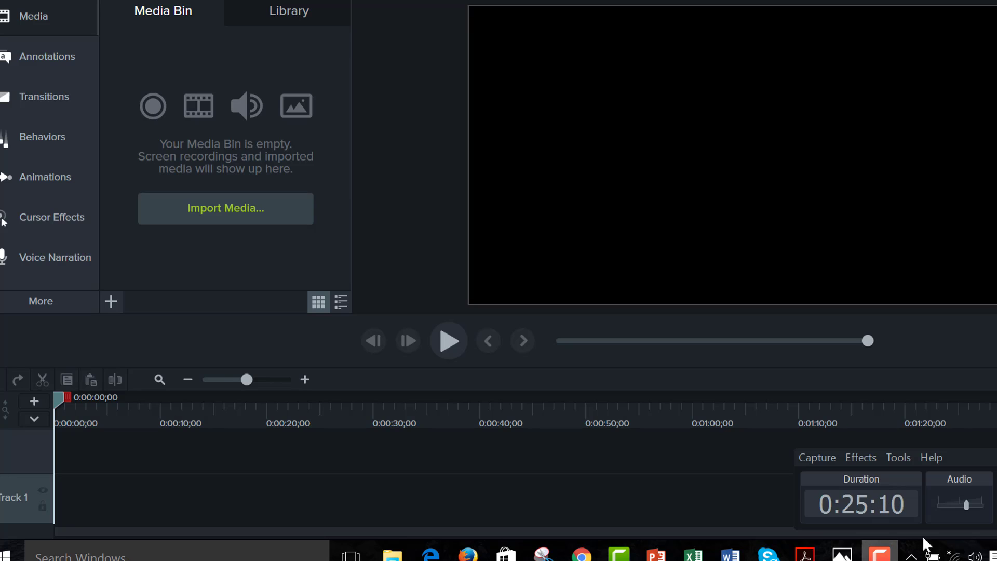